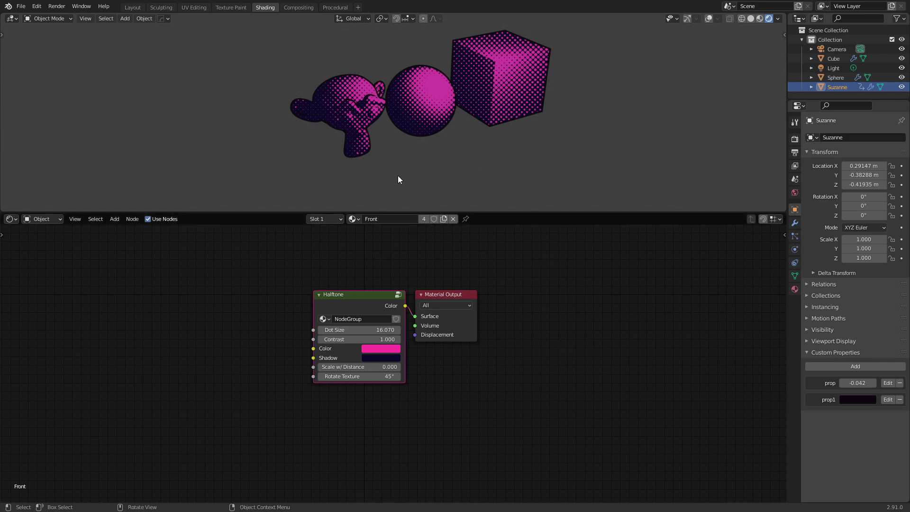
- Set the Halftone node's Dot Size to 15.290 and change its Color to light blue
middle_drag(397, 176, 412, 156)
scroll(348, 399, up, 2)
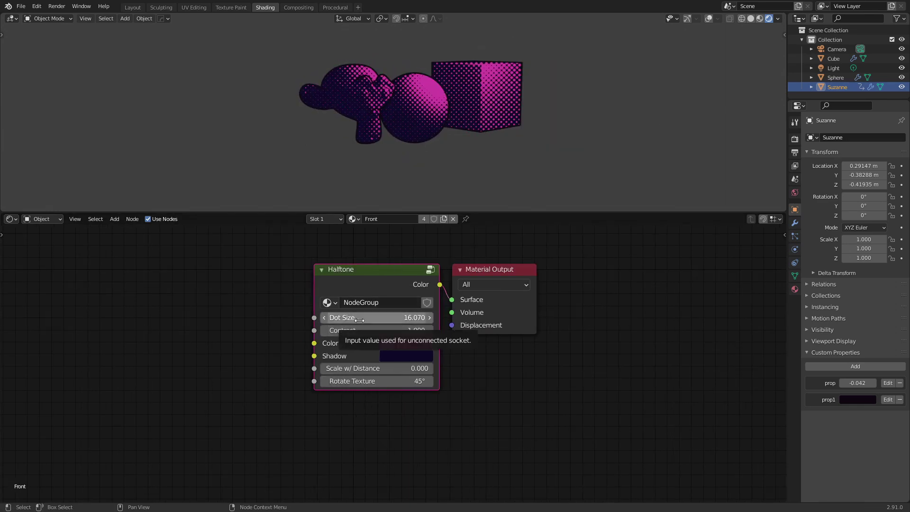
drag(363, 318, 376, 350)
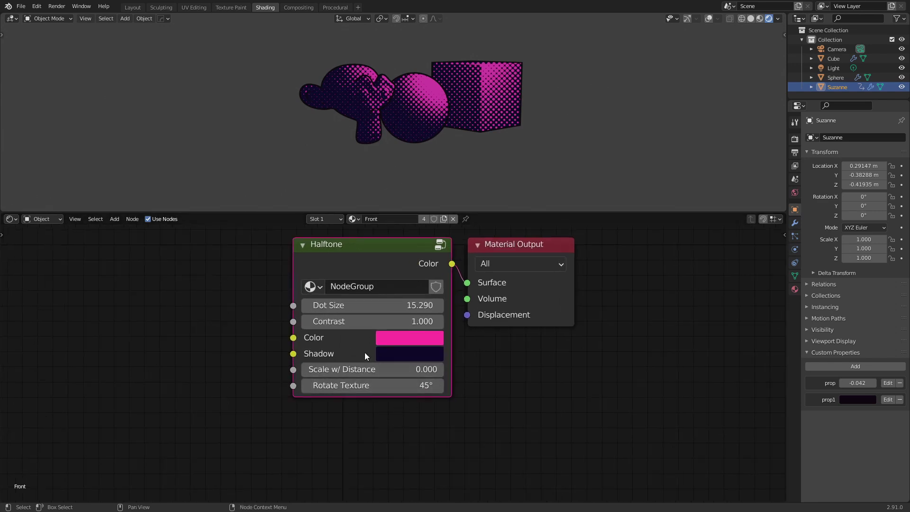
scroll(364, 353, up, 1)
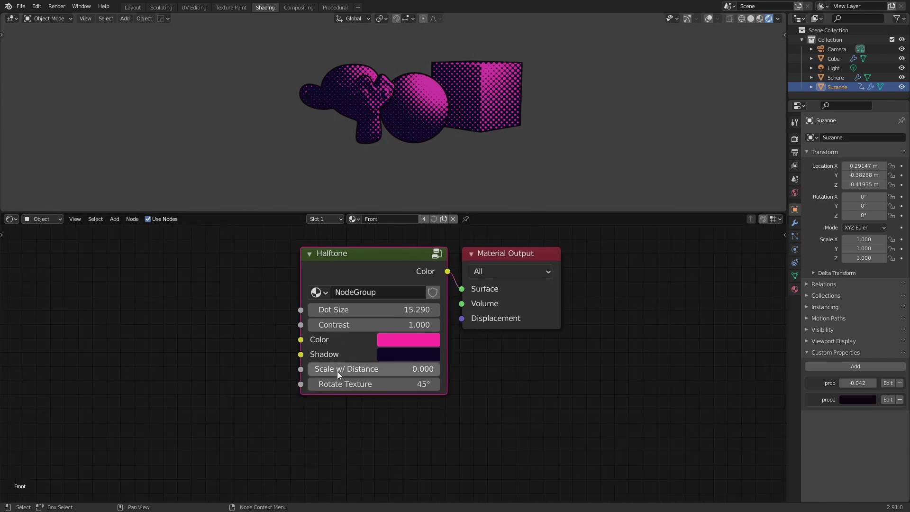
click(399, 344)
drag(448, 218, 455, 159)
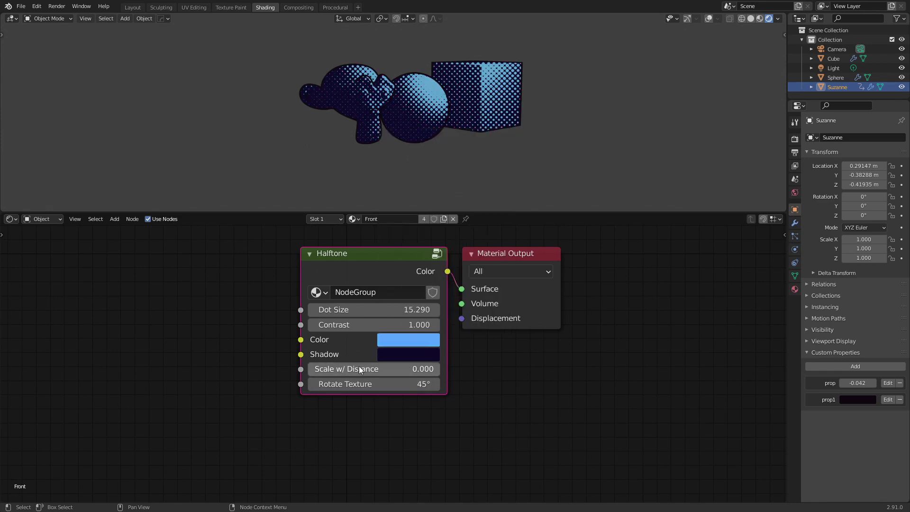
- Try a 38.5° Rotate Texture angle on the Halftone node, and set it back to 45°
mouse_move(350, 385)
mouse_down()
mouse_move(362, 385)
mouse_move(348, 385)
mouse_up()
click(370, 385)
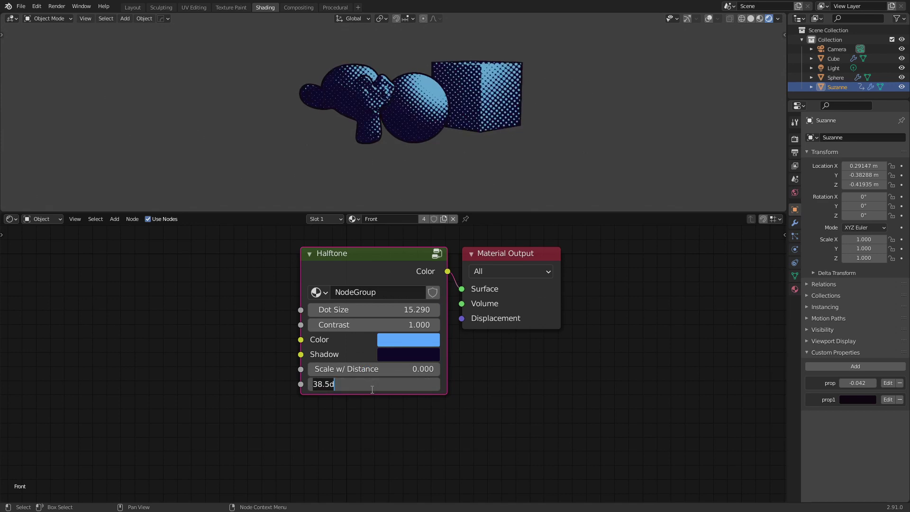
text(45)
key(Return)
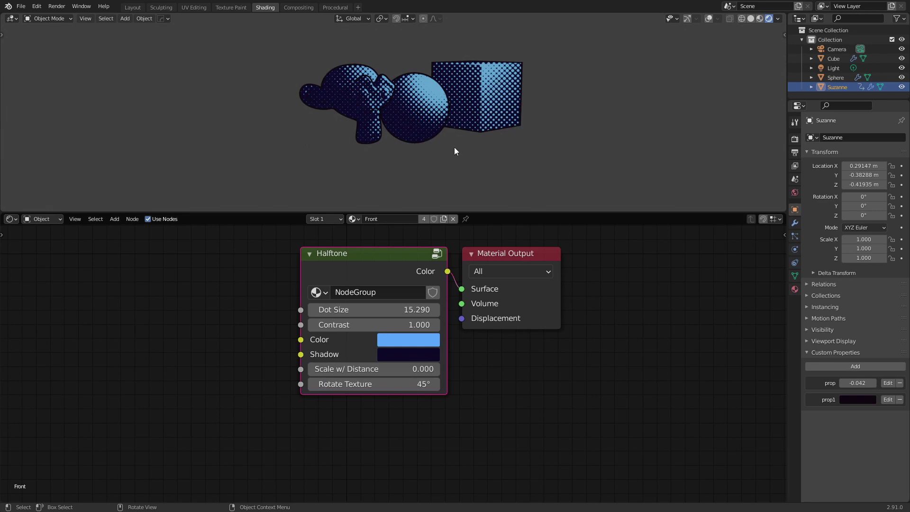
- Examine how the halftone dots on the monkey, sphere and cube behave at different viewing distances and angles
middle_drag(454, 147, 434, 149)
scroll(434, 149, down, 3)
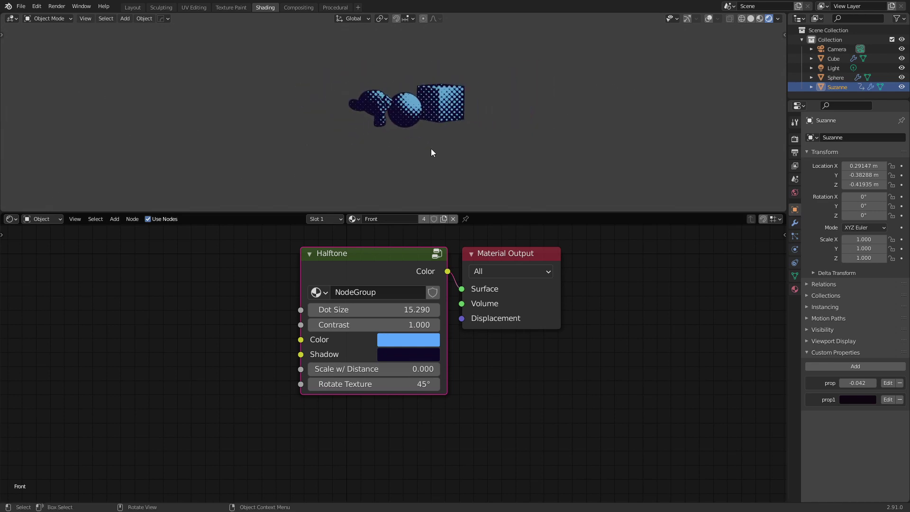
scroll(417, 144, down, 4)
scroll(416, 145, up, 6)
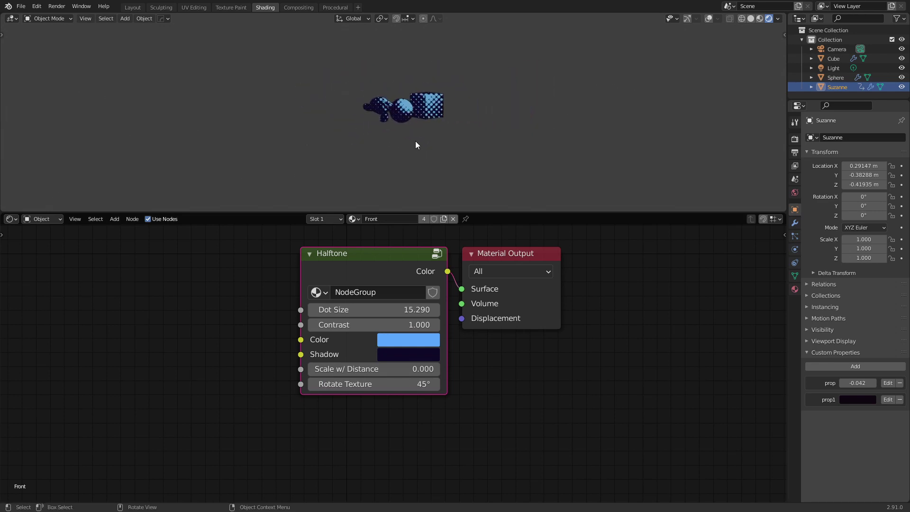
scroll(418, 148, down, 5)
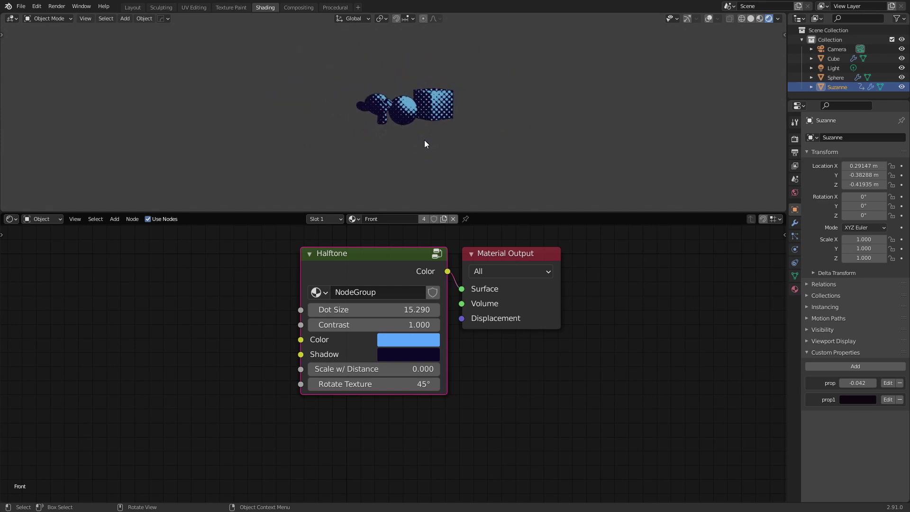
scroll(420, 138, down, 1)
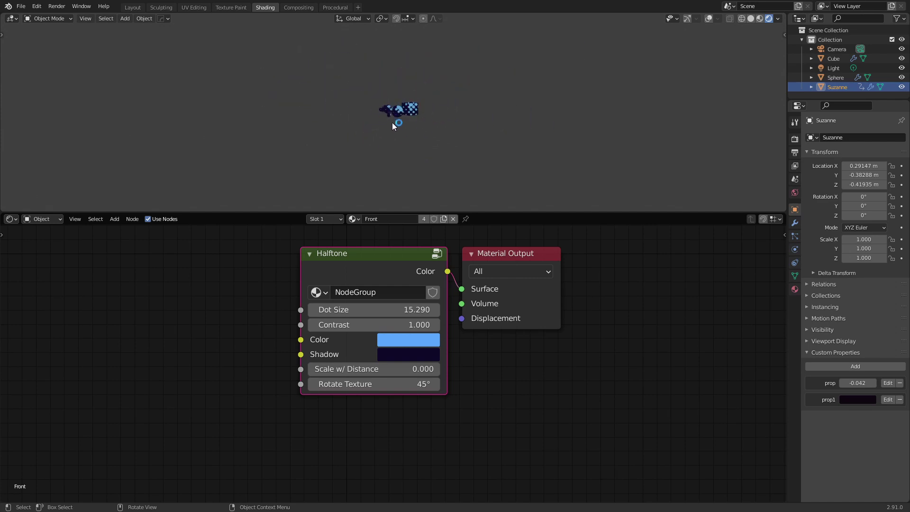
scroll(403, 119, up, 6)
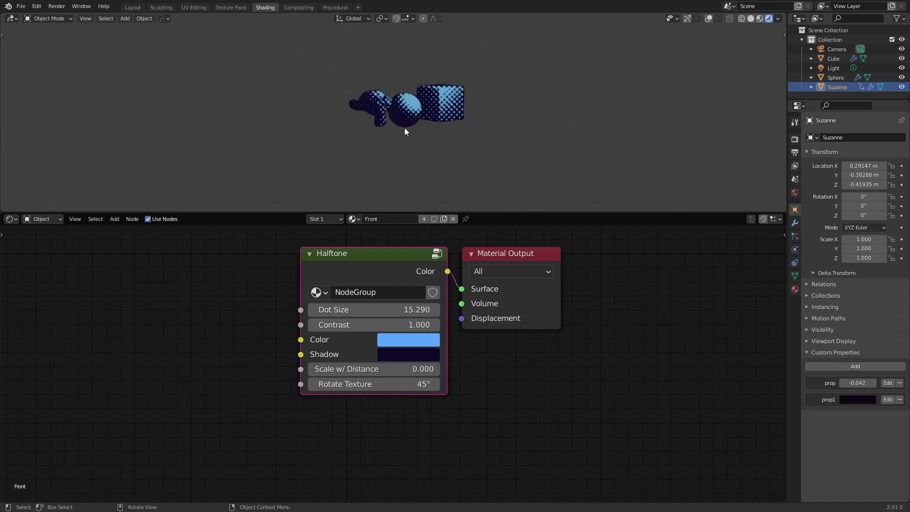
scroll(410, 131, down, 2)
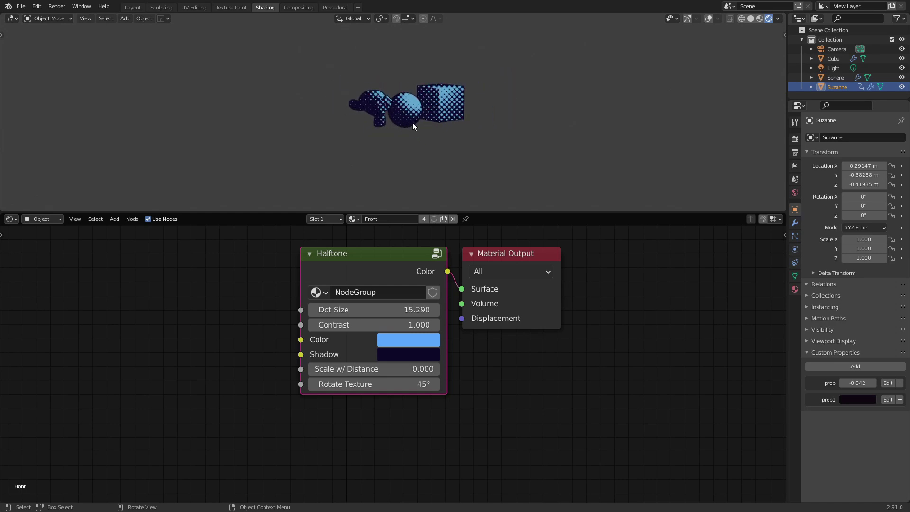
scroll(413, 125, up, 2)
scroll(428, 105, up, 3)
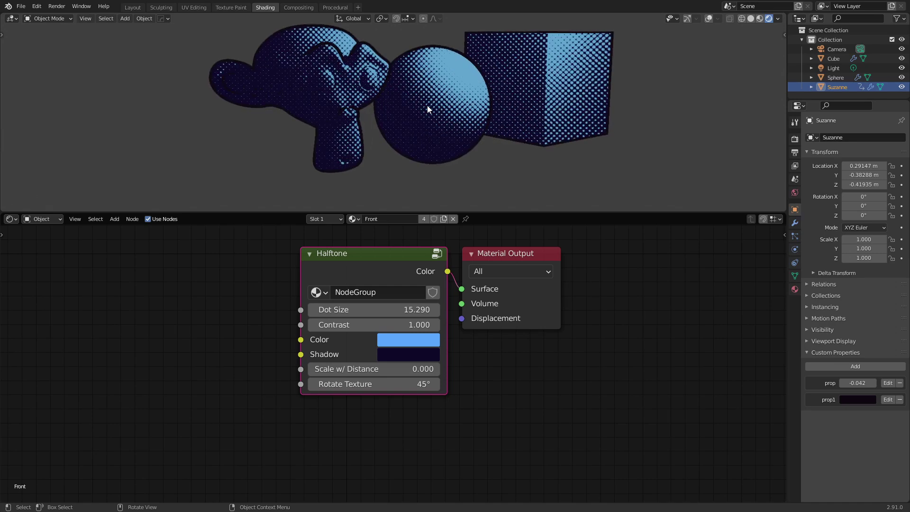
scroll(429, 110, down, 3)
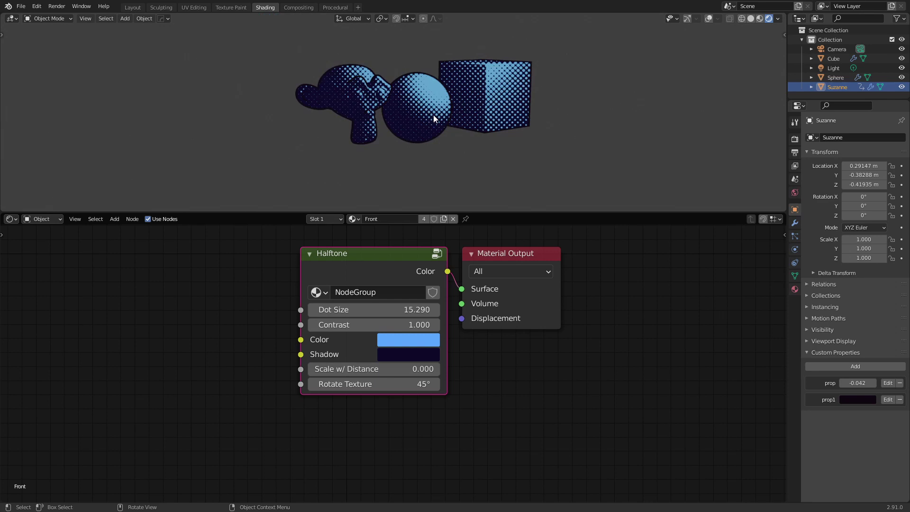
middle_drag(457, 138, 442, 139)
scroll(426, 109, down, 2)
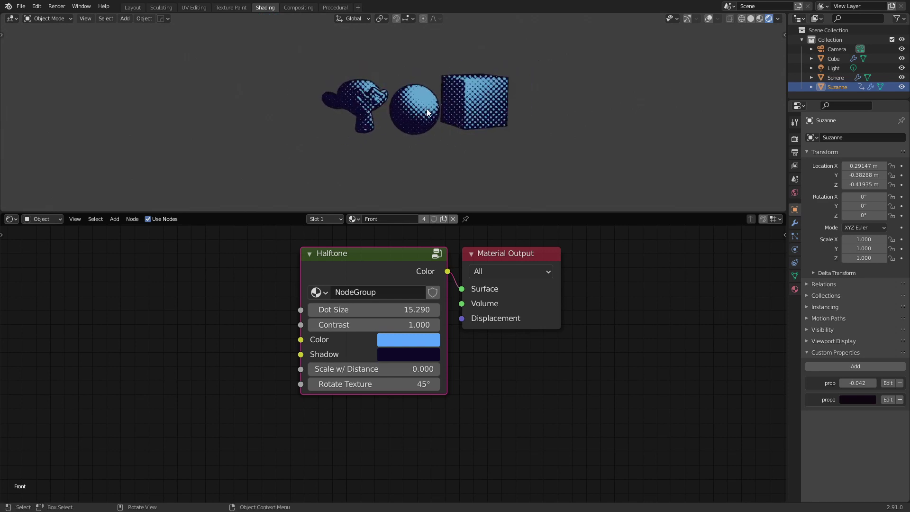
scroll(426, 113, down, 7)
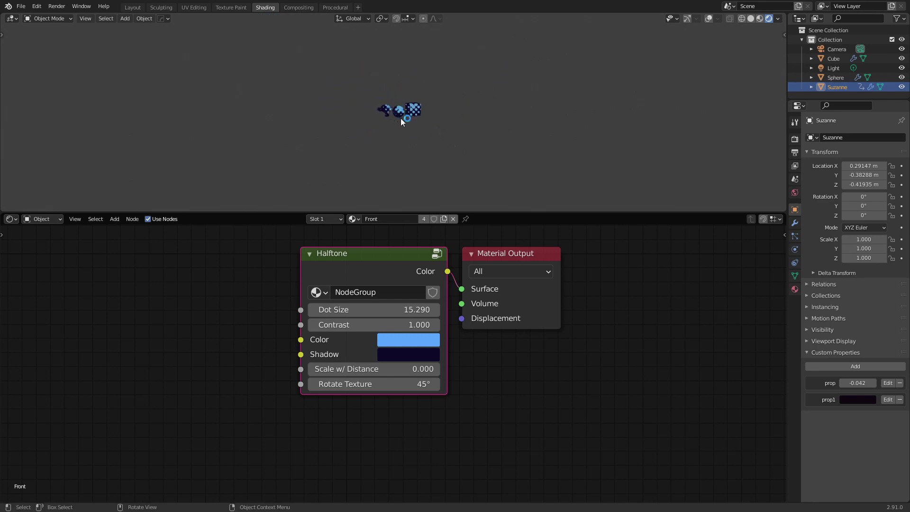
scroll(405, 118, up, 12)
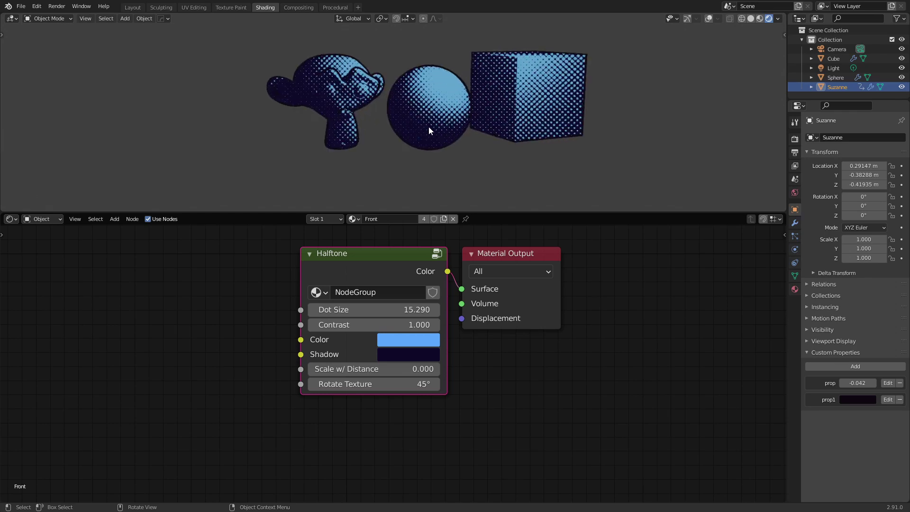
mouse_move(432, 128)
middle_down()
mouse_move(468, 130)
mouse_move(467, 148)
mouse_move(438, 150)
middle_up()
scroll(456, 129, up, 2)
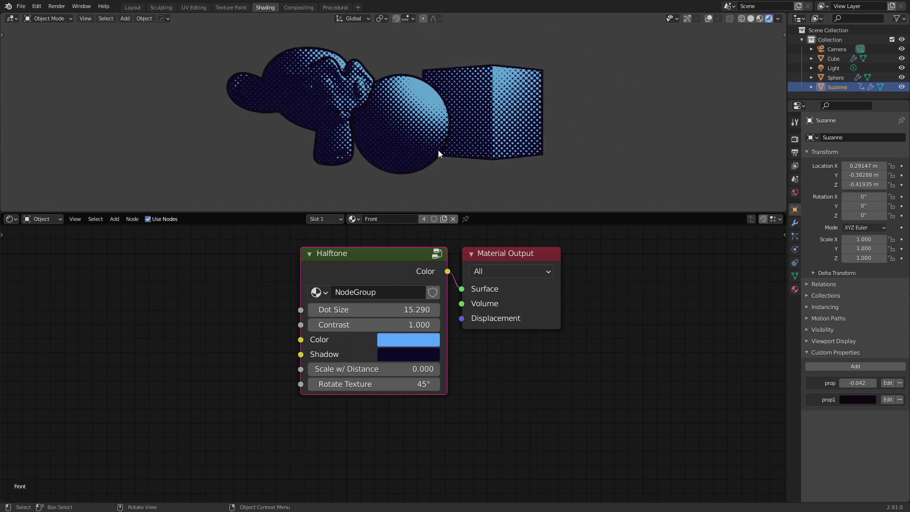
alt+middle_drag(521, 141, 371, 124)
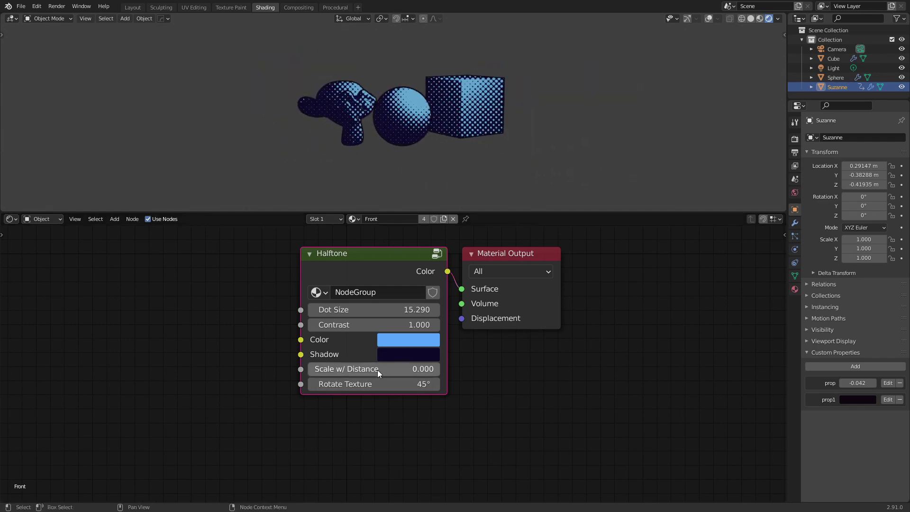
- Try a Scale w/ Distance of 1.000 on the Halftone node and examine the dots up close and from afar
drag(373, 368, 503, 368)
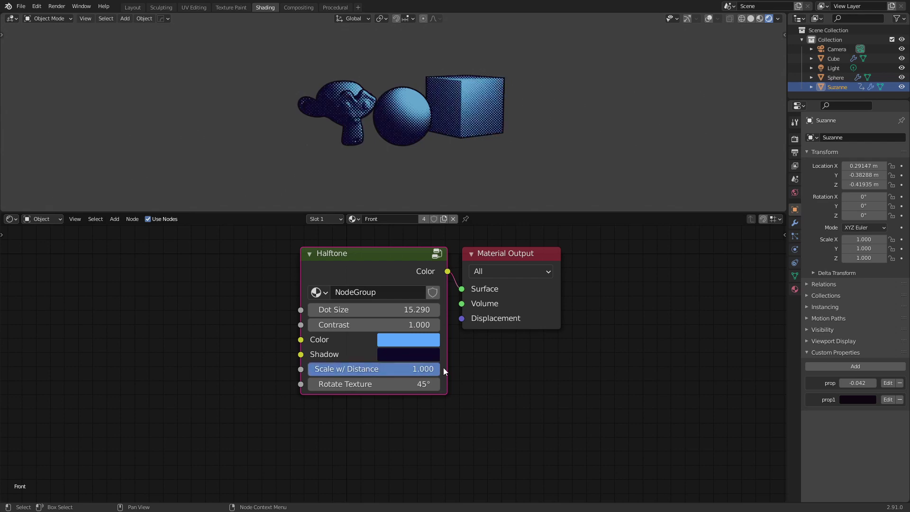
scroll(415, 154, up, 5)
middle_drag(415, 155, 441, 164)
scroll(463, 149, up, 2)
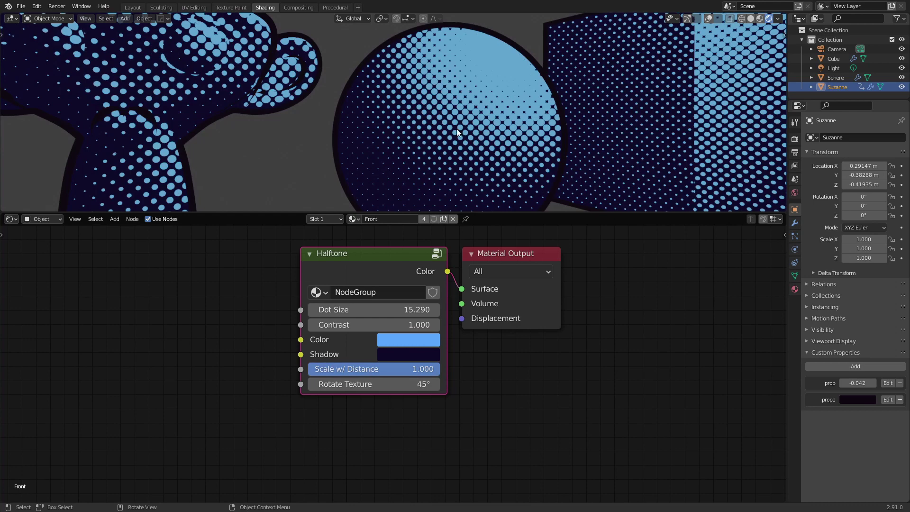
scroll(440, 132, down, 1)
scroll(440, 134, up, 2)
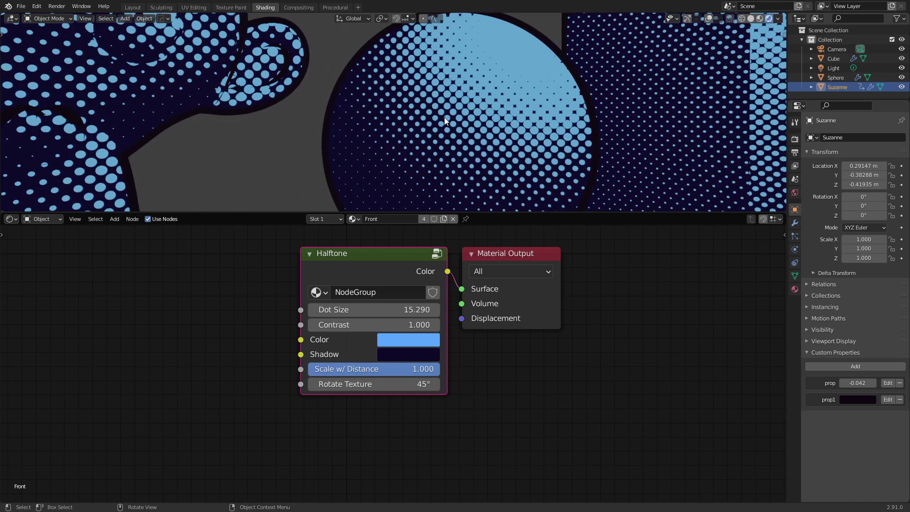
scroll(461, 132, down, 8)
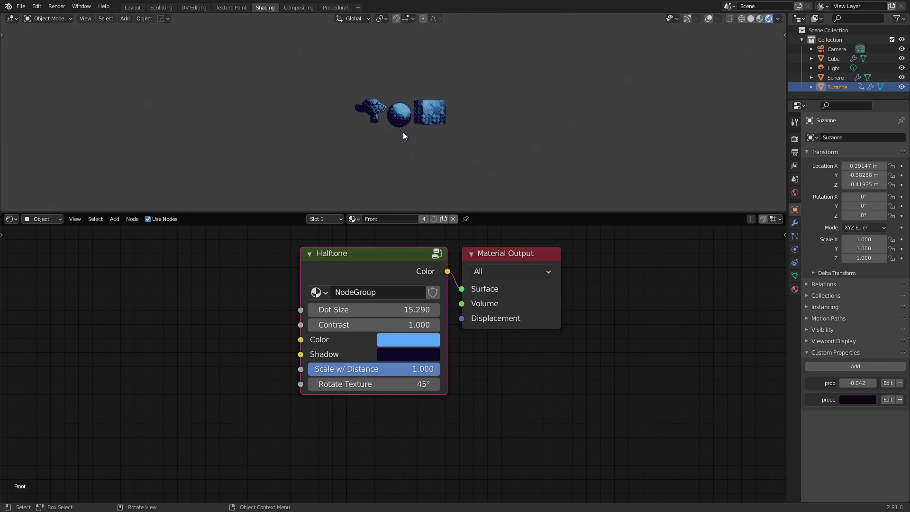
mouse_move(414, 135)
middle_down()
mouse_move(388, 144)
mouse_move(425, 137)
middle_up()
scroll(408, 125, up, 6)
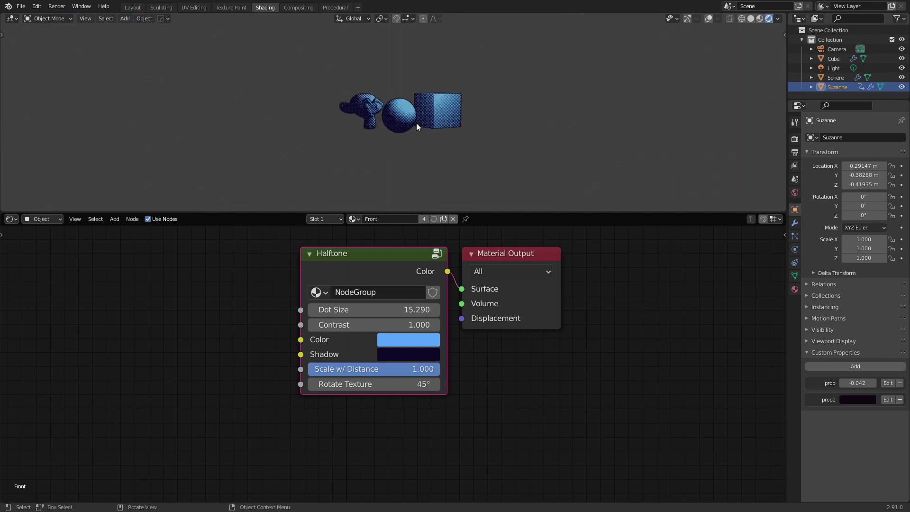
scroll(420, 135, up, 2)
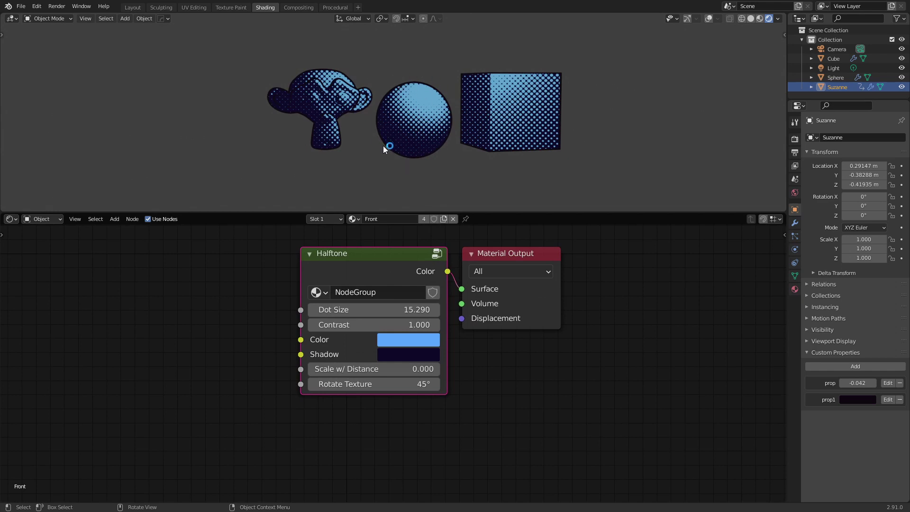
mouse_move(443, 143)
middle_down()
mouse_move(479, 145)
mouse_move(376, 141)
mouse_move(386, 158)
mouse_move(435, 158)
middle_up()
scroll(419, 151, down, 3)
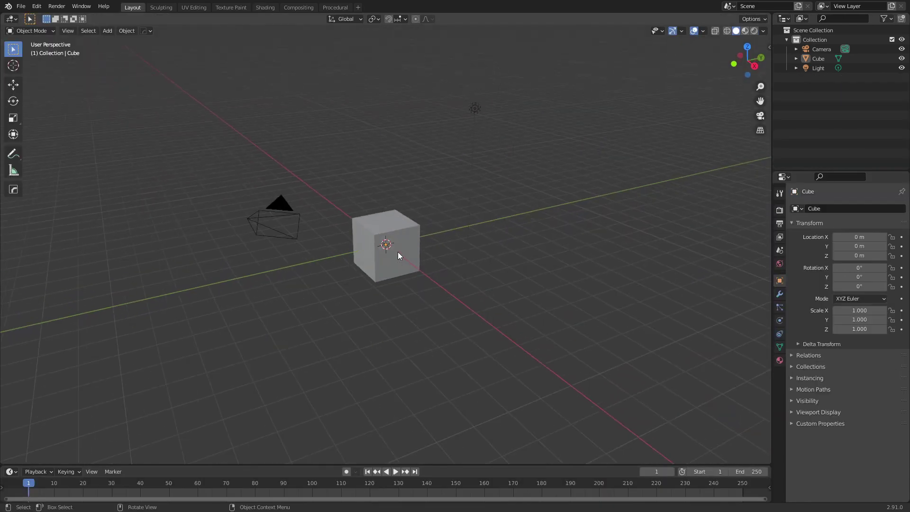
- Delete the default cube and add a UV sphere in its place
click(400, 255)
key(Delete)
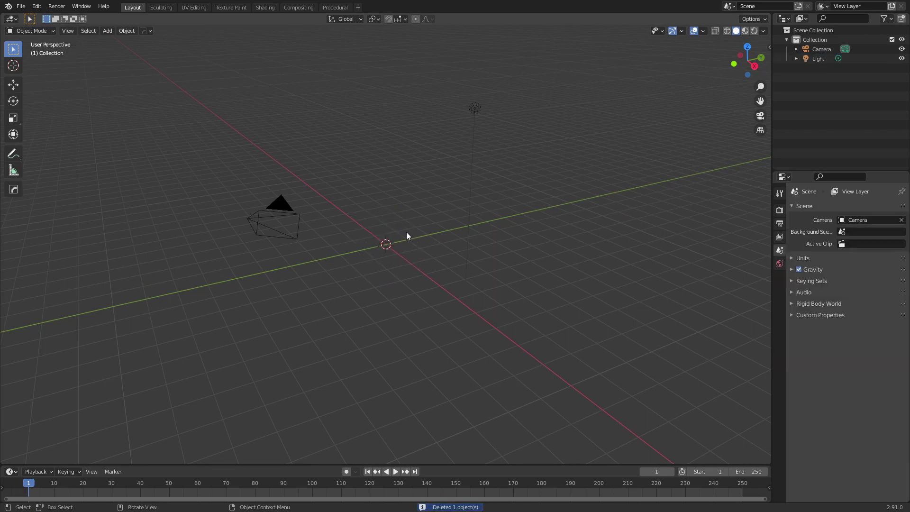
key(shift+a)
mouse_move(405, 232)
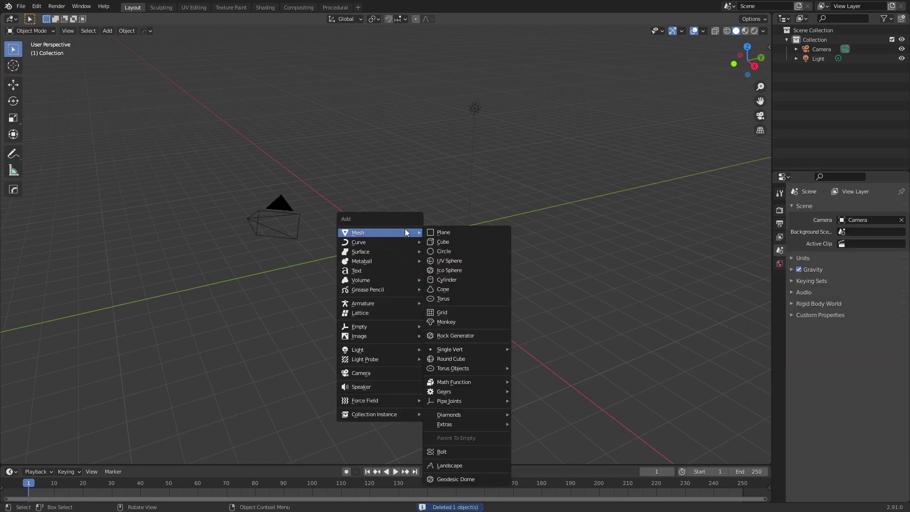
click(458, 260)
- Give the sphere a level 2 subdivision and shade it smooth
mouse_move(449, 277)
middle_down()
mouse_move(414, 276)
mouse_move(414, 297)
mouse_move(437, 274)
middle_up()
scroll(415, 294, up, 2)
key(ctrl+2)
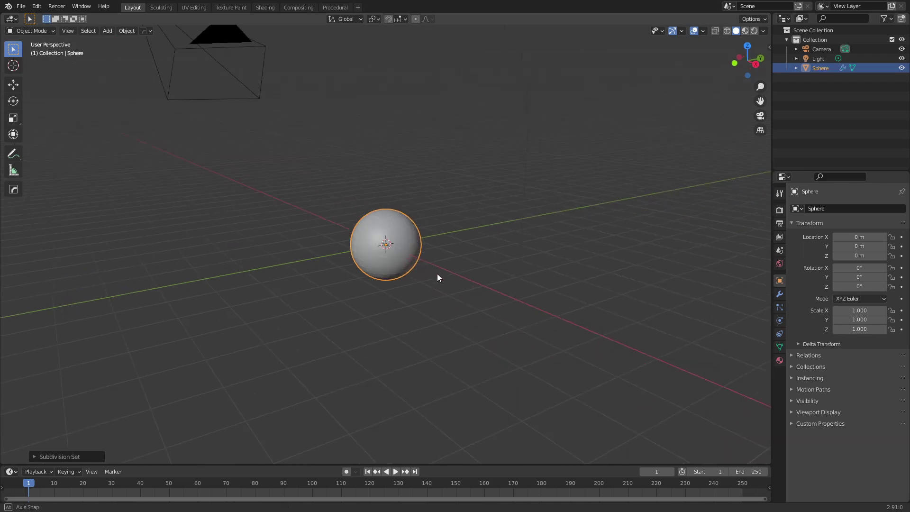
scroll(429, 269, up, 2)
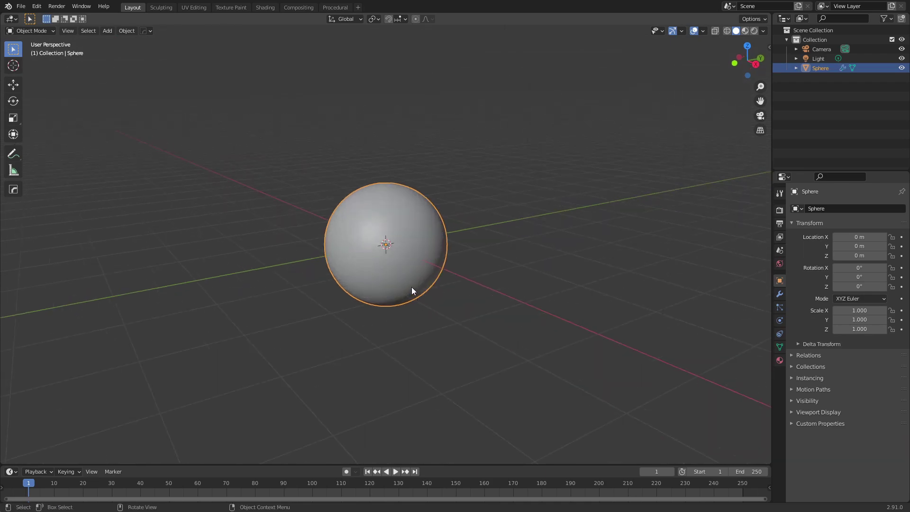
right_click(397, 246)
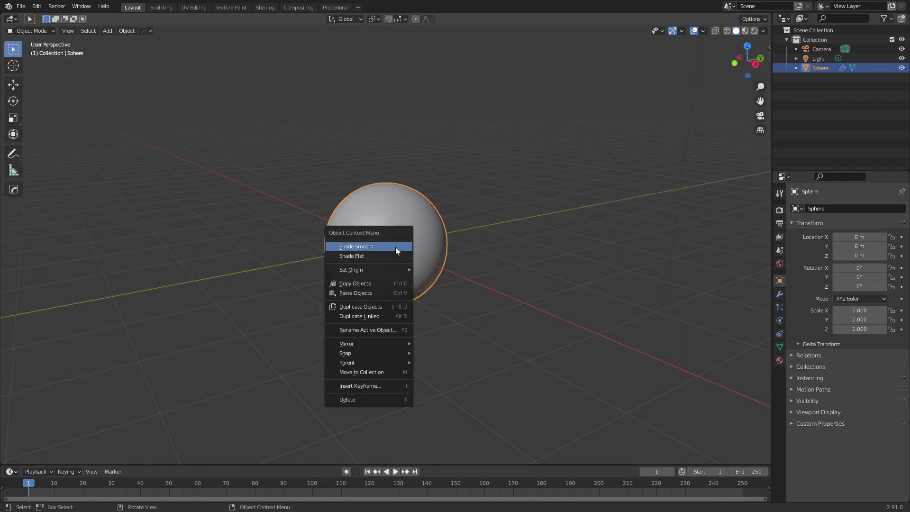
click(391, 248)
- Move the light down so it sits close beside the sphere
scroll(454, 257, down, 4)
middle_drag(454, 257, 446, 258)
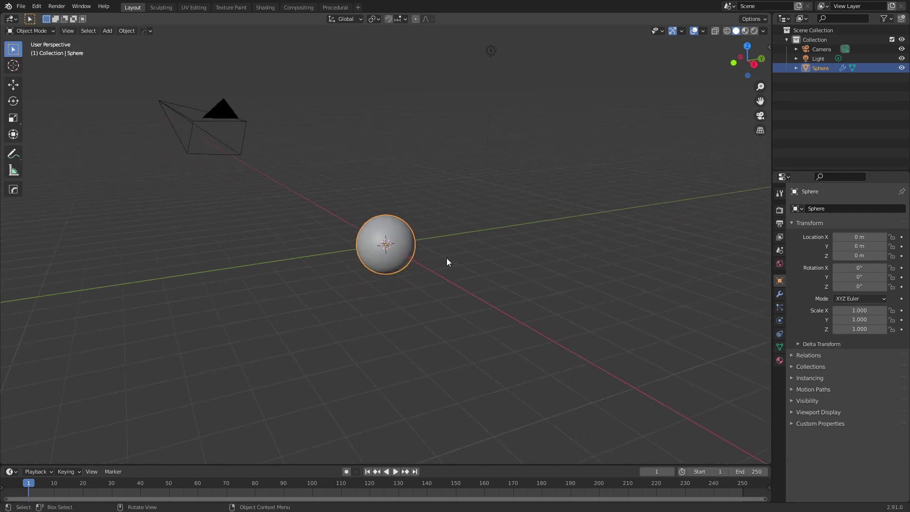
scroll(447, 258, down, 2)
click(450, 125)
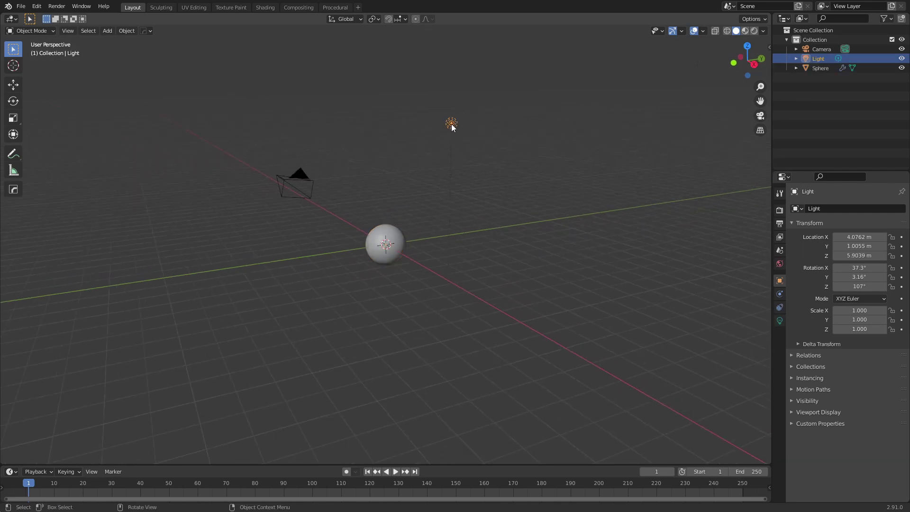
key(g)
click(409, 284)
scroll(394, 253, up, 4)
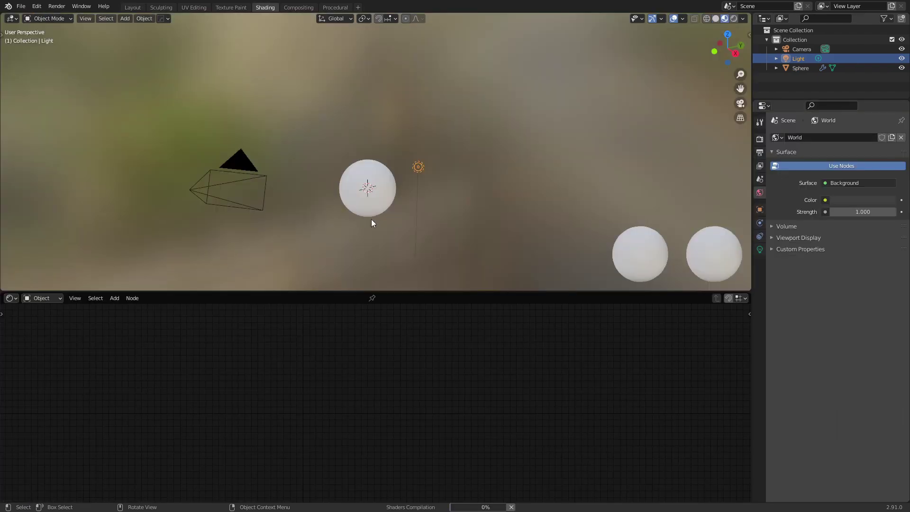
middle_drag(362, 207, 300, 199)
click(300, 199)
click(384, 235)
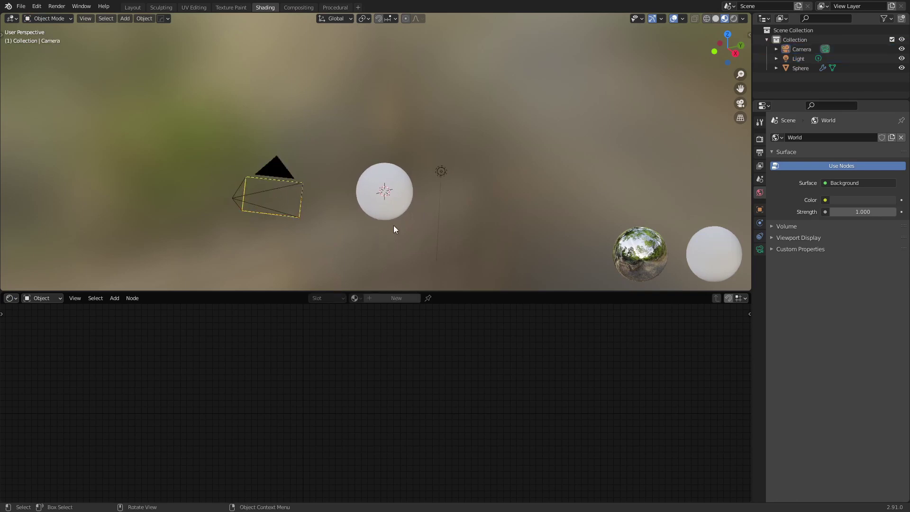
- Give the sphere a new material named Halftone
click(392, 207)
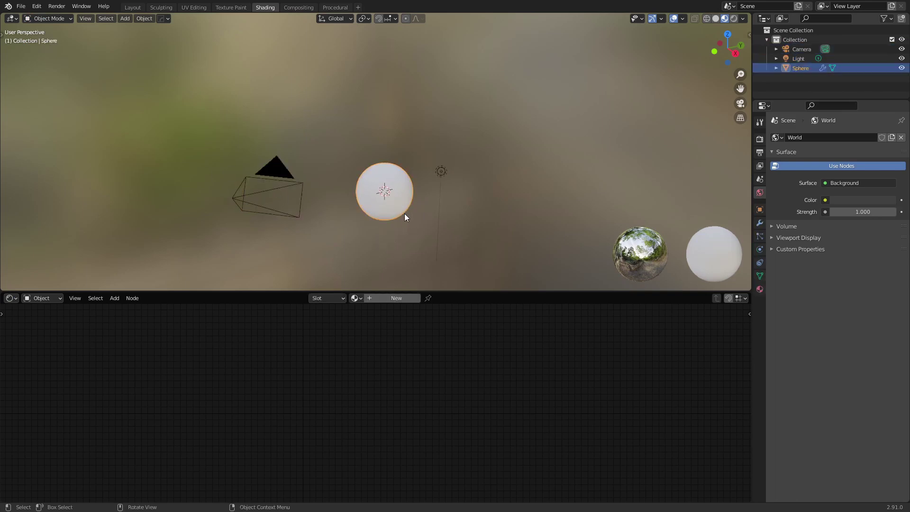
click(760, 139)
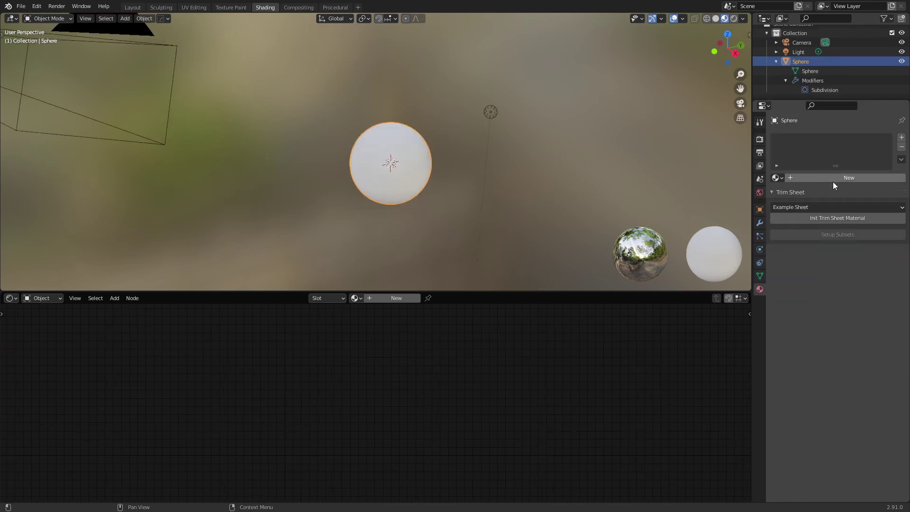
click(833, 178)
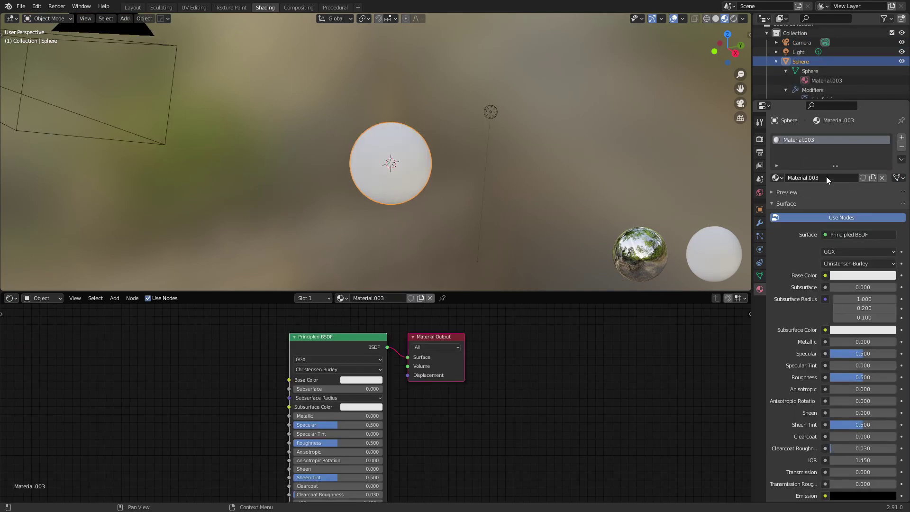
click(810, 178)
text(Halftone)
key(Return)
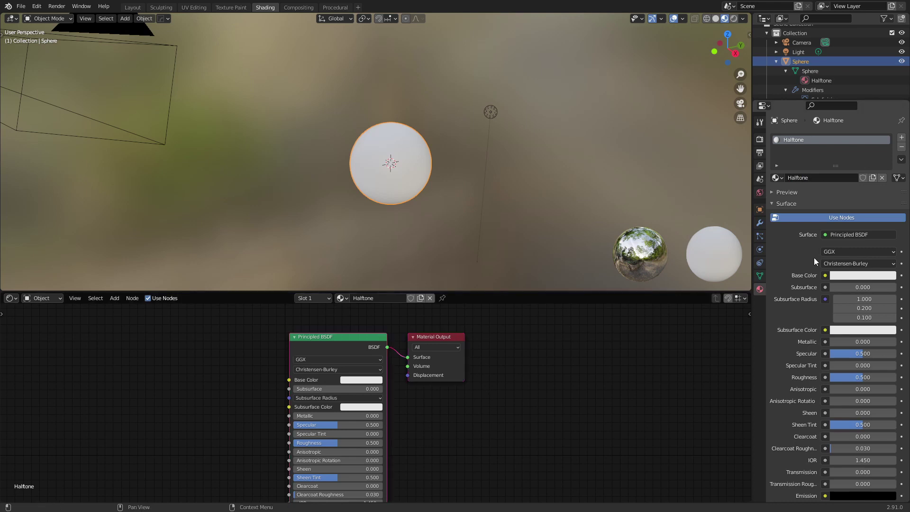
- Add a second material slot to the sphere and create a new material in it named Outline
click(902, 137)
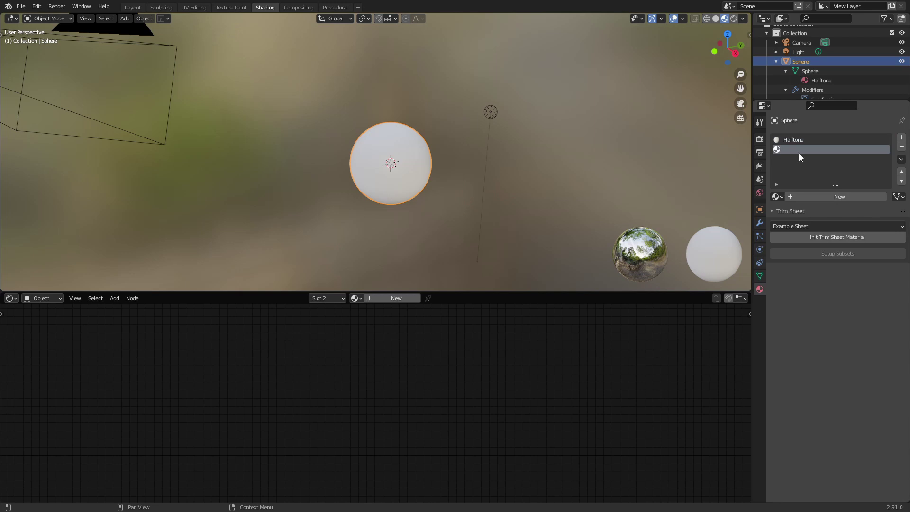
click(804, 197)
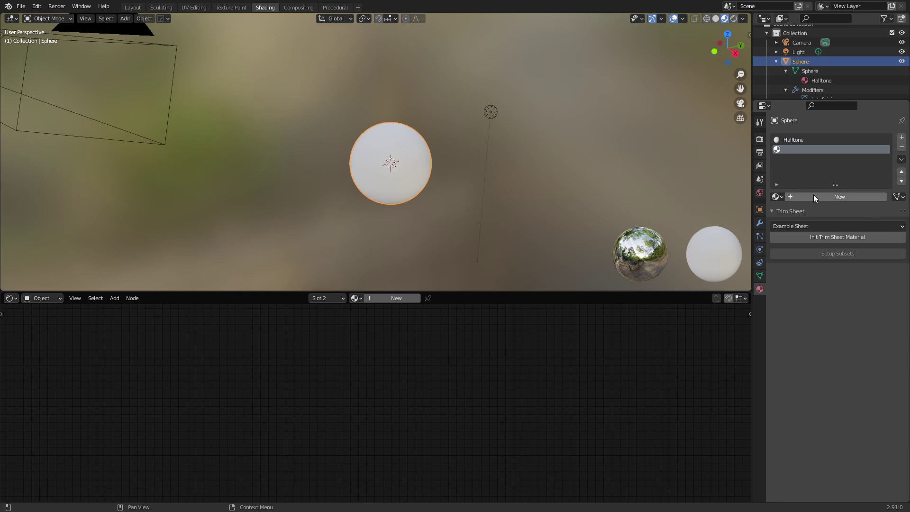
double_click(809, 149)
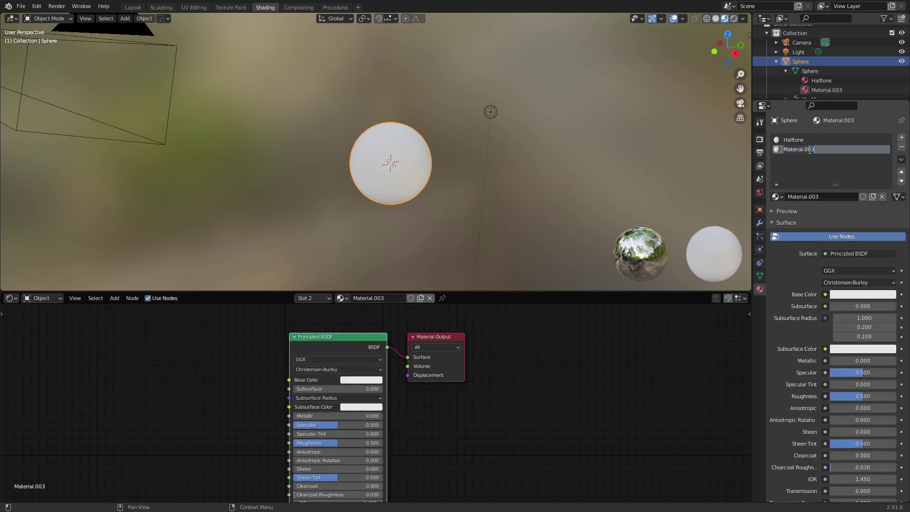
text(Outline)
key(Return)
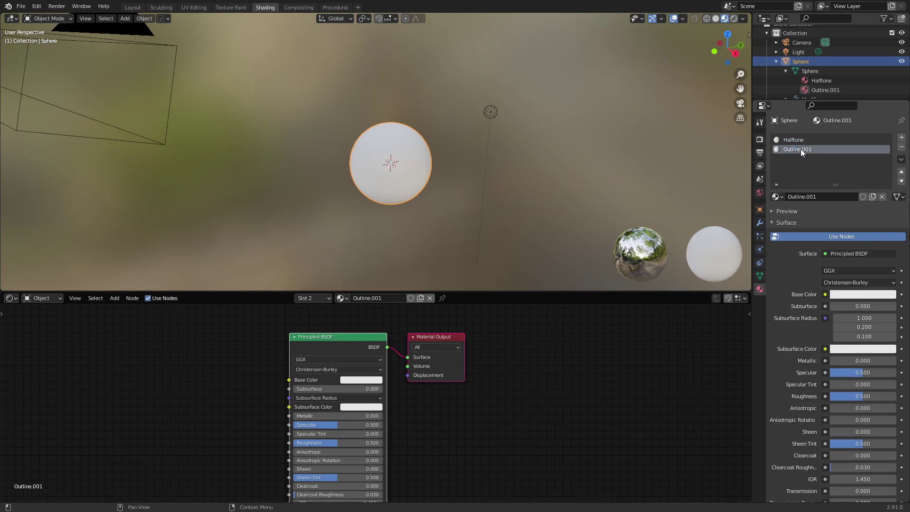
- Remove the digits of the number suffix from the second material's name, leaving "Outline."
double_click(802, 149)
click(840, 151)
key(BackSpace)
key(BackSpace)
key(BackSpace)
key(Return)
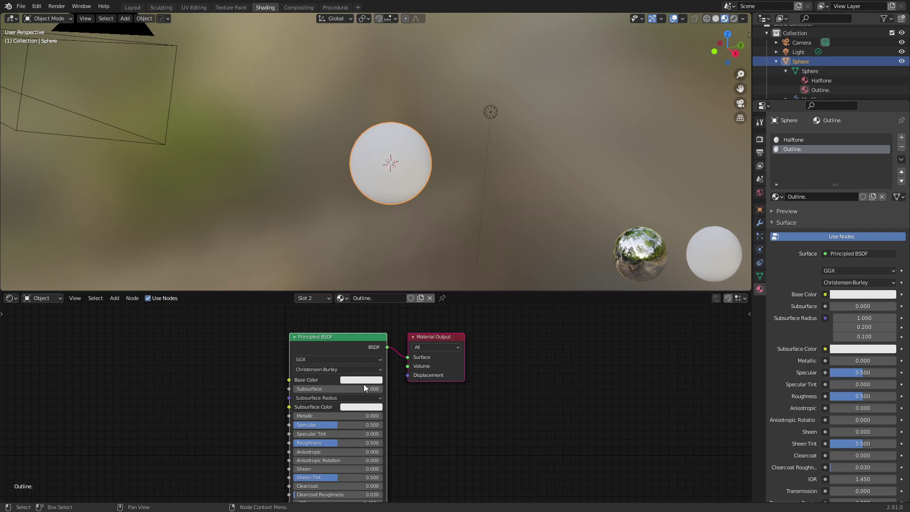
- Replace the outline material's Principled BSDF node with an RGB node placed beside the Material Output
click(371, 337)
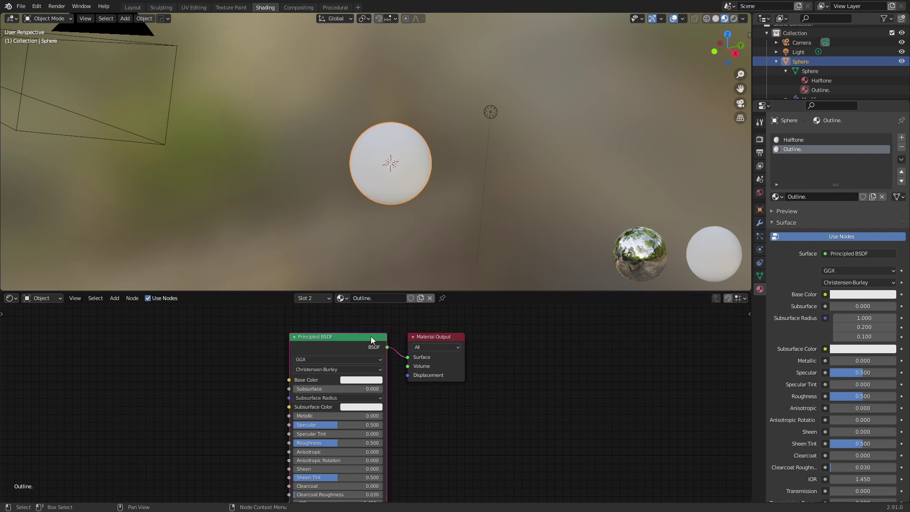
key(x)
key(shift+a)
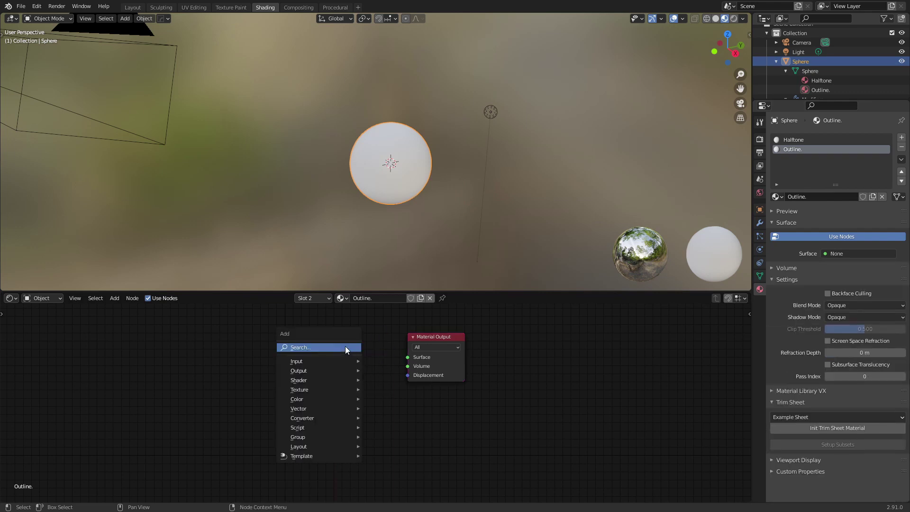
click(346, 348)
text(rgb)
key(Return)
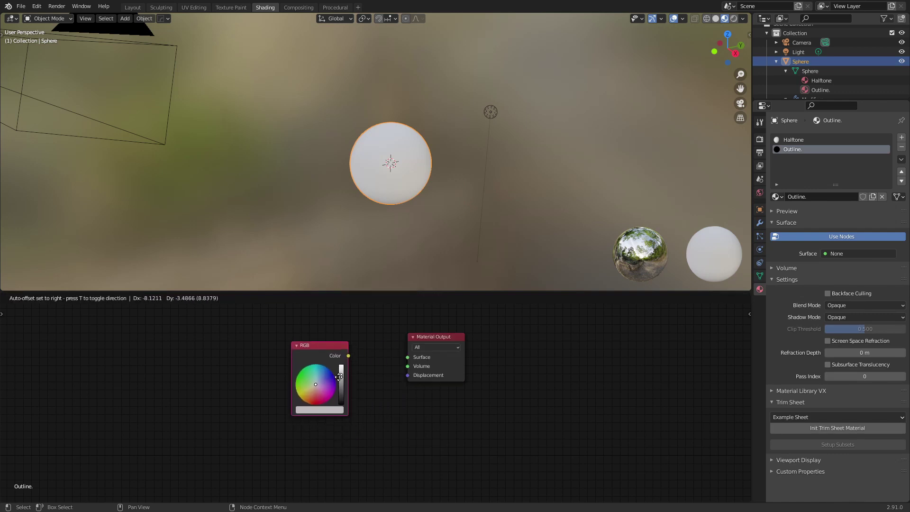
click(340, 377)
- Set the RGB node's colour to black, connect it to the Material Output's Surface, and move the node closer to the output
drag(339, 378, 341, 404)
drag(349, 356, 409, 358)
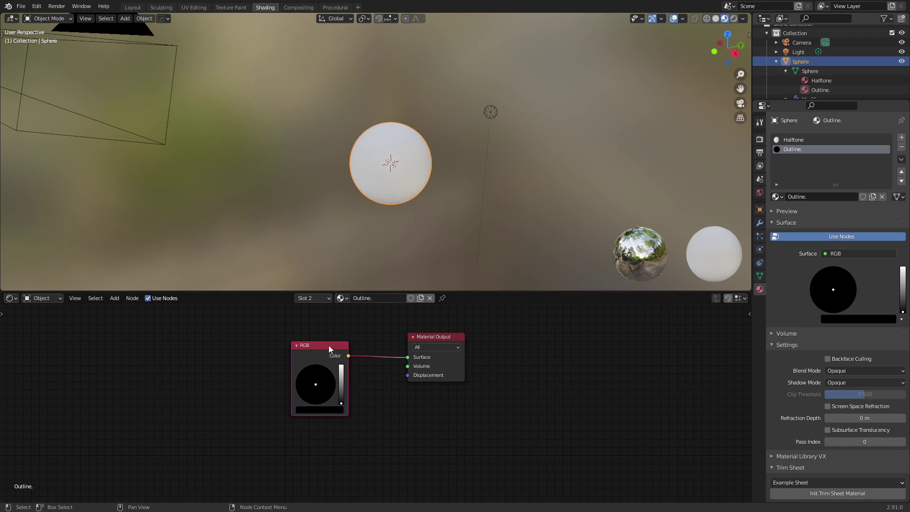
drag(330, 349, 350, 353)
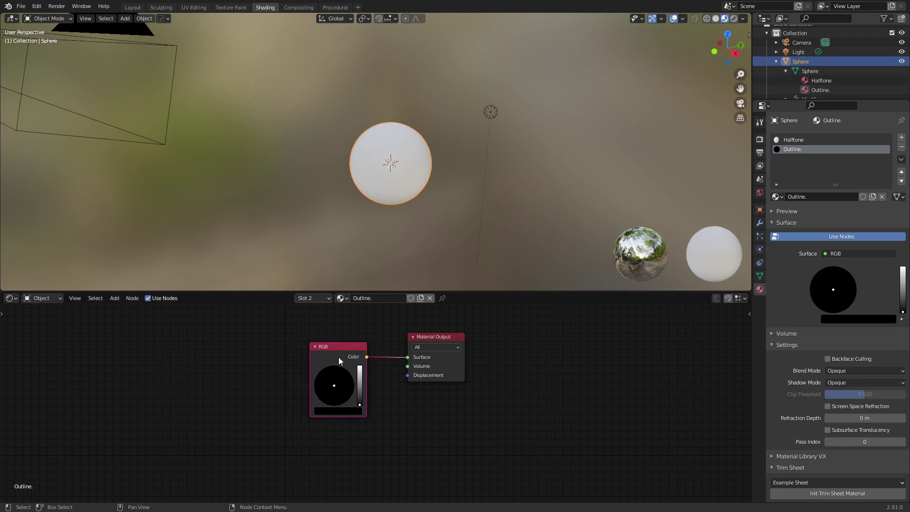
- Deselect the sphere and enable Backface Culling for the outline material
click(574, 170)
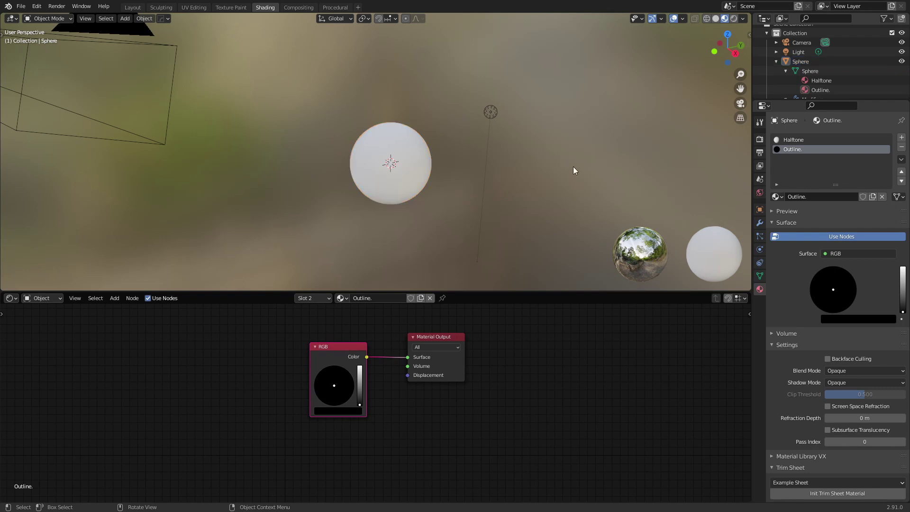
scroll(801, 378, down, 2)
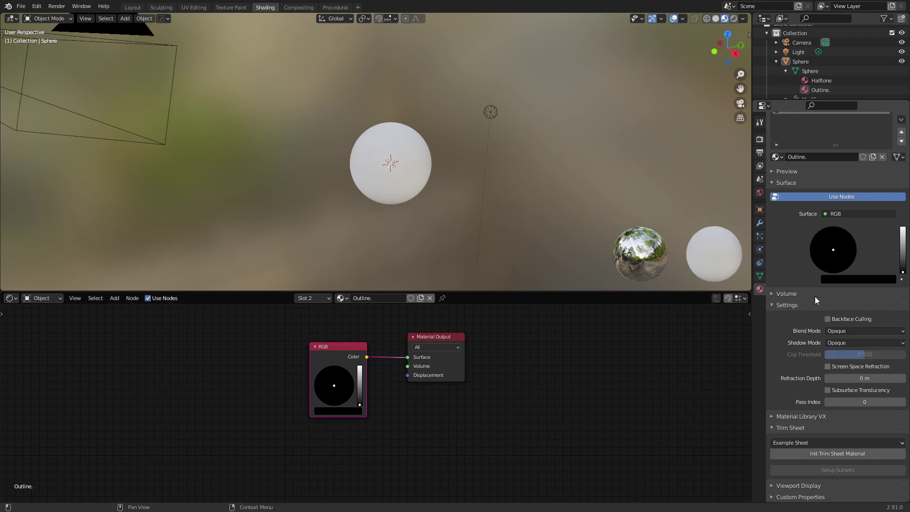
click(829, 319)
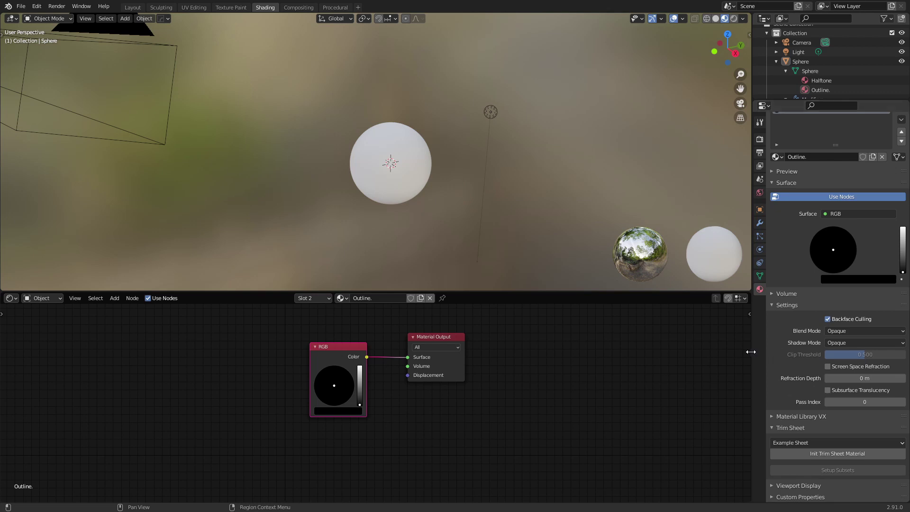
- Add a Solidify modifier to the sphere with an Offset of 1.0000 and a Thickness of 0.055 m
click(762, 222)
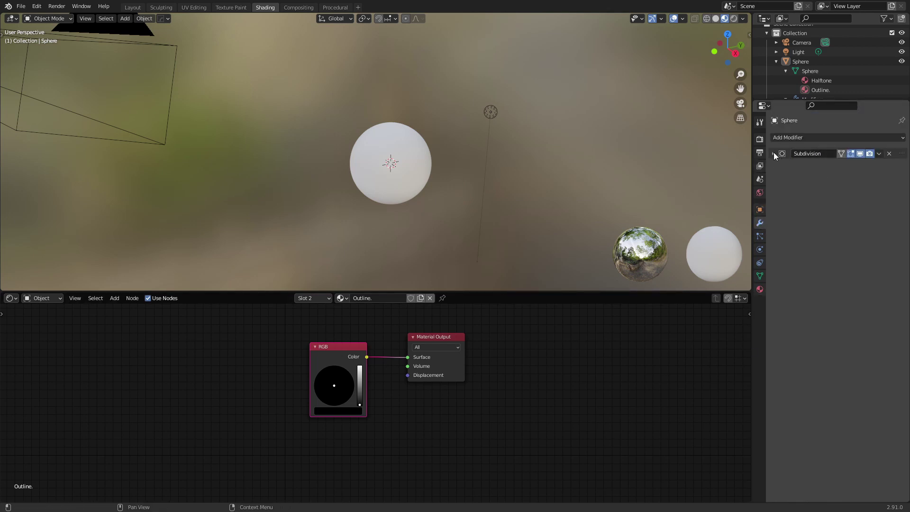
click(799, 139)
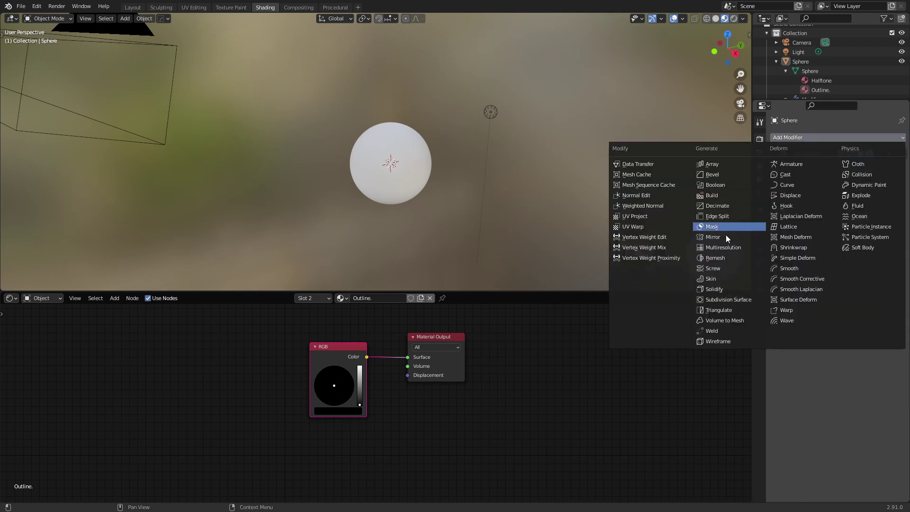
click(724, 290)
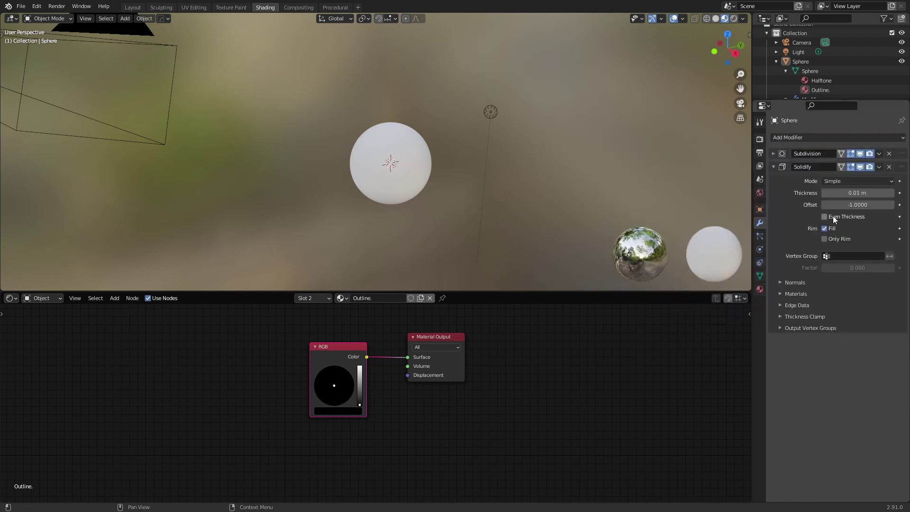
drag(833, 205, 884, 205)
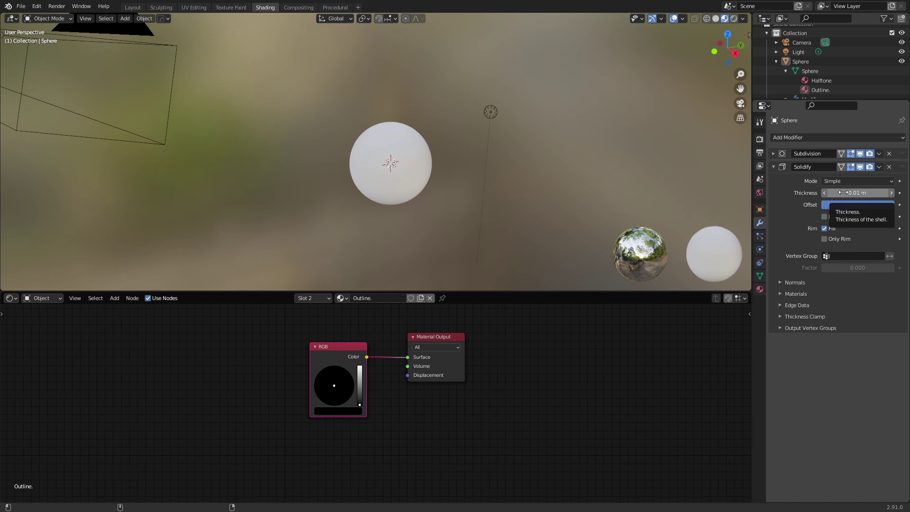
drag(843, 193, 865, 192)
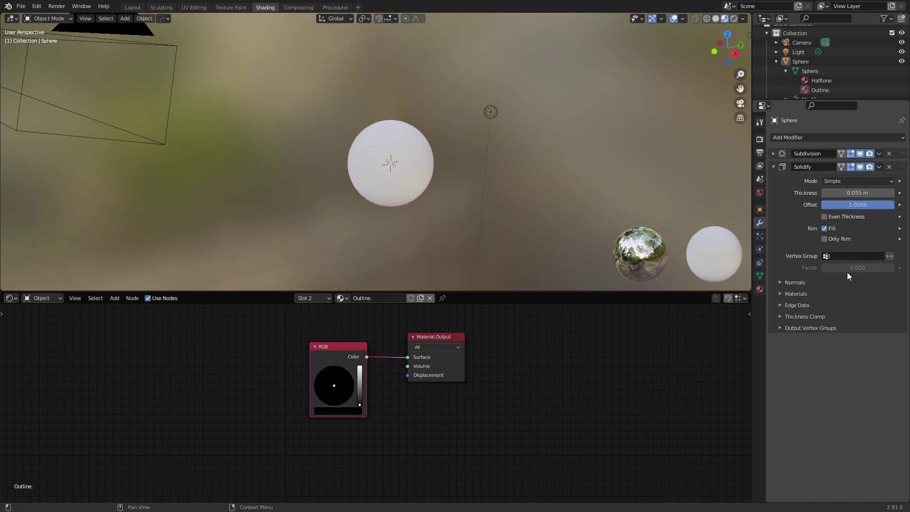
- Set the Solidify modifier's Material Offset to 1 and flip its normals
click(787, 283)
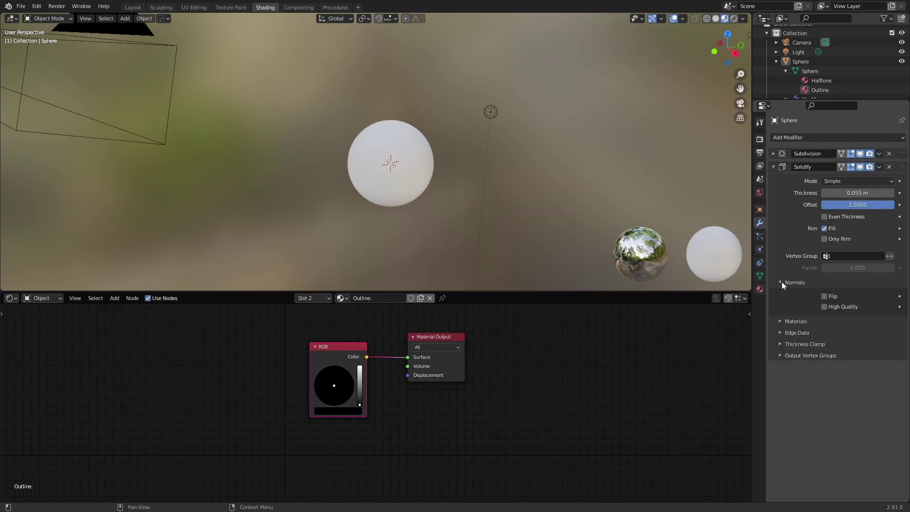
click(786, 282)
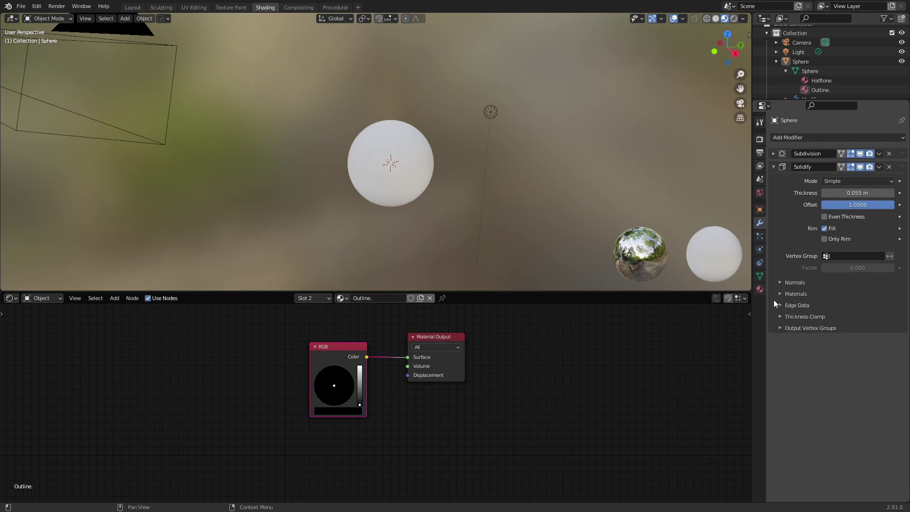
click(781, 294)
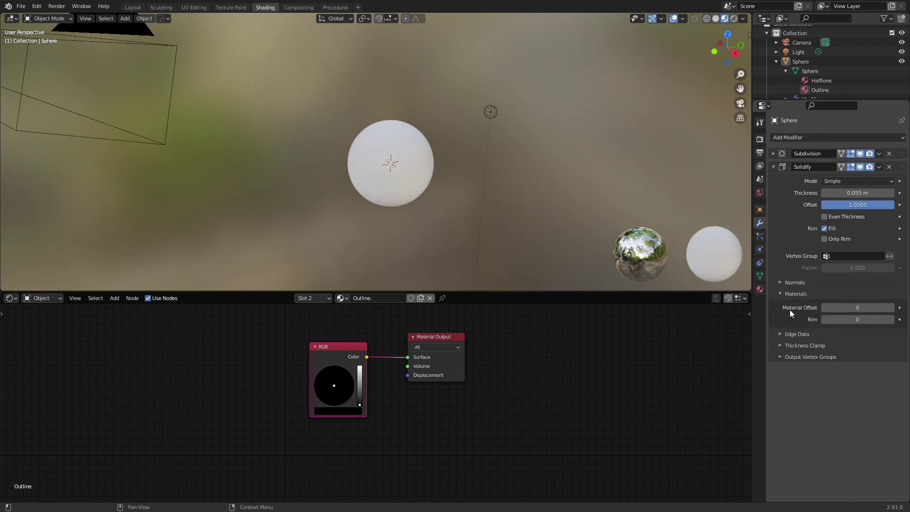
click(890, 307)
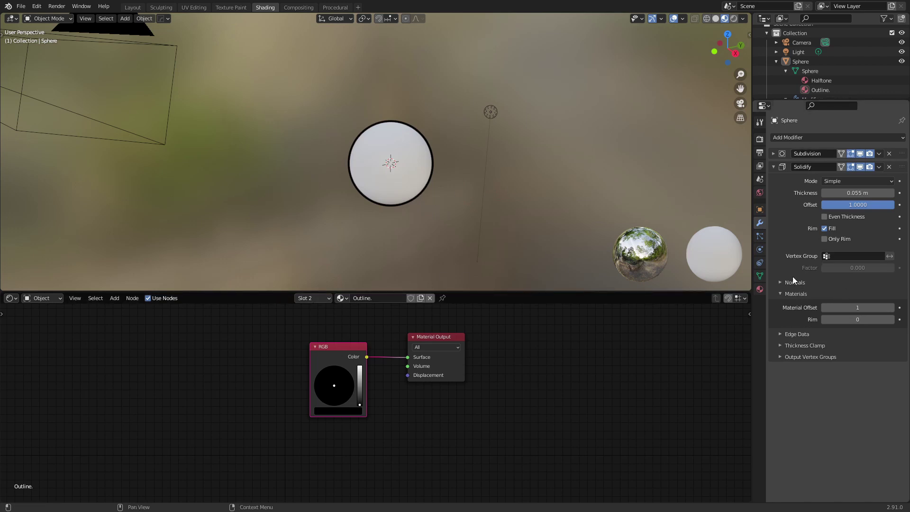
click(781, 283)
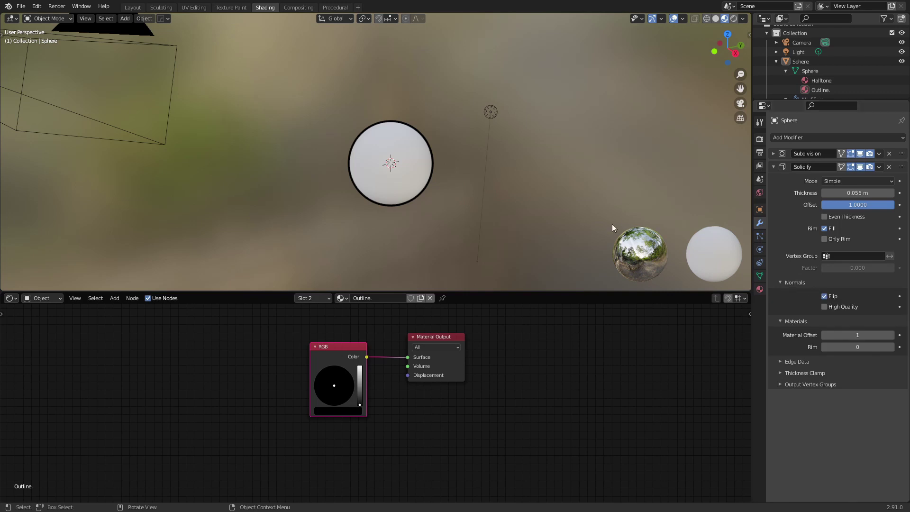
- Turn the outline material's Backface Culling off and on again to compare how the sphere looks
click(760, 290)
scroll(791, 365, down, 2)
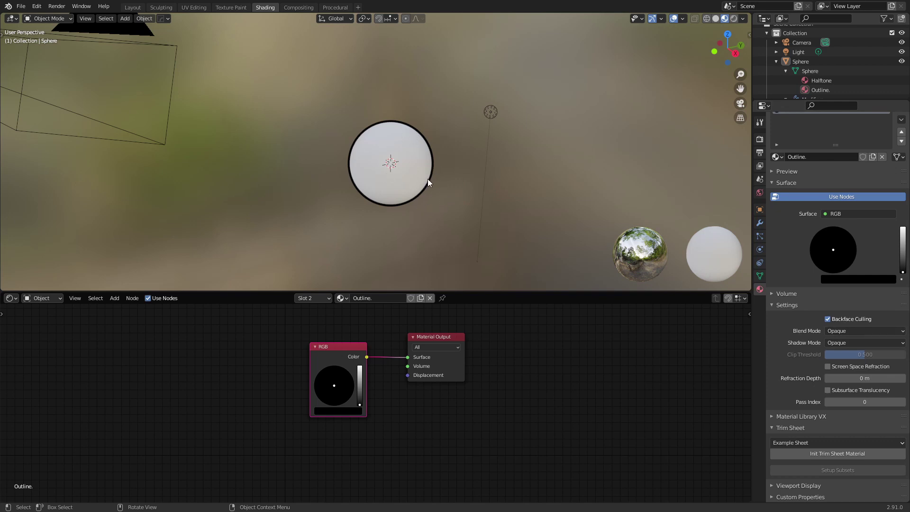
mouse_move(400, 191)
middle_down()
mouse_move(447, 186)
mouse_move(456, 160)
mouse_move(397, 198)
mouse_move(412, 202)
middle_up()
click(828, 319)
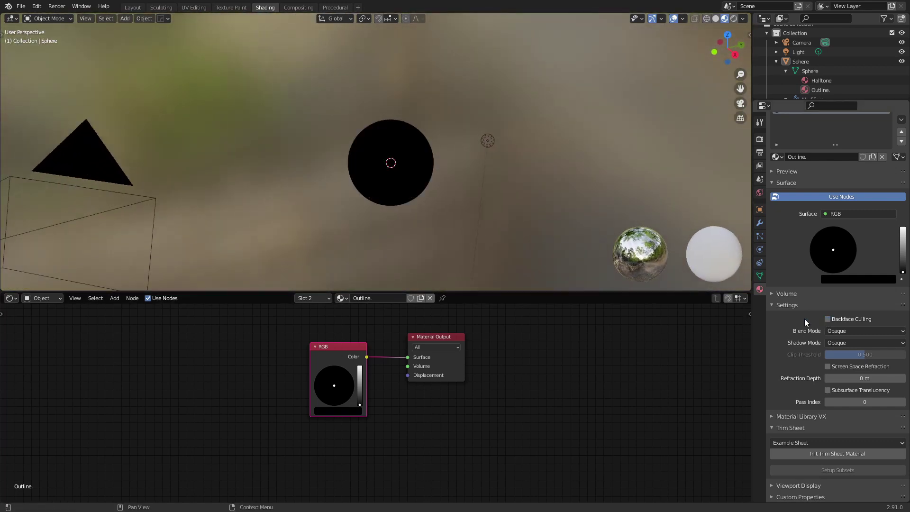
click(828, 319)
middle_drag(404, 197, 389, 166)
scroll(389, 166, up, 2)
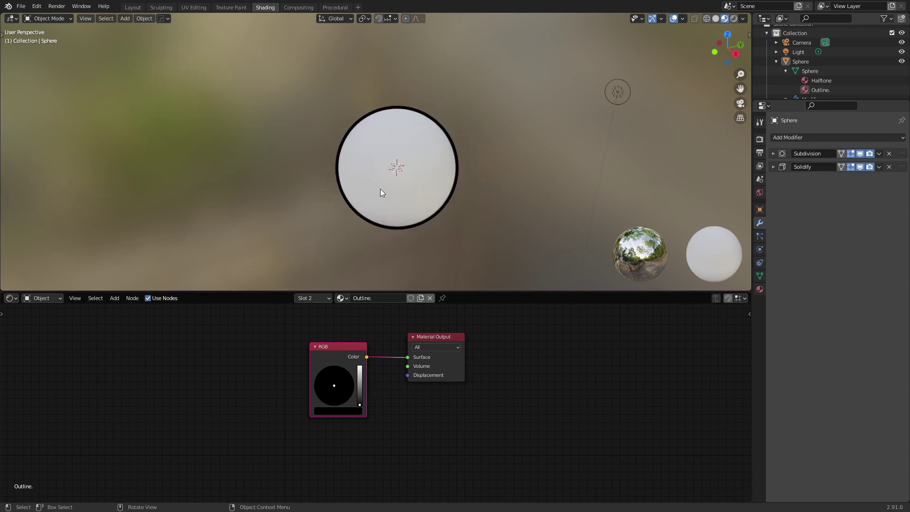
- Try changing the brightness of the outline's RGB colour and return it to black
click(337, 410)
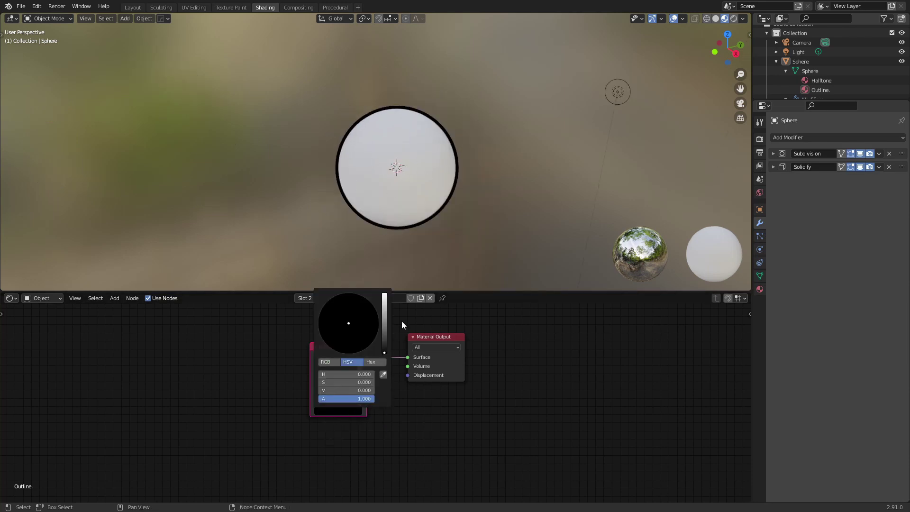
mouse_move(385, 353)
mouse_down()
mouse_move(358, 298)
mouse_move(336, 329)
mouse_move(386, 354)
mouse_up()
scroll(443, 203, down, 3)
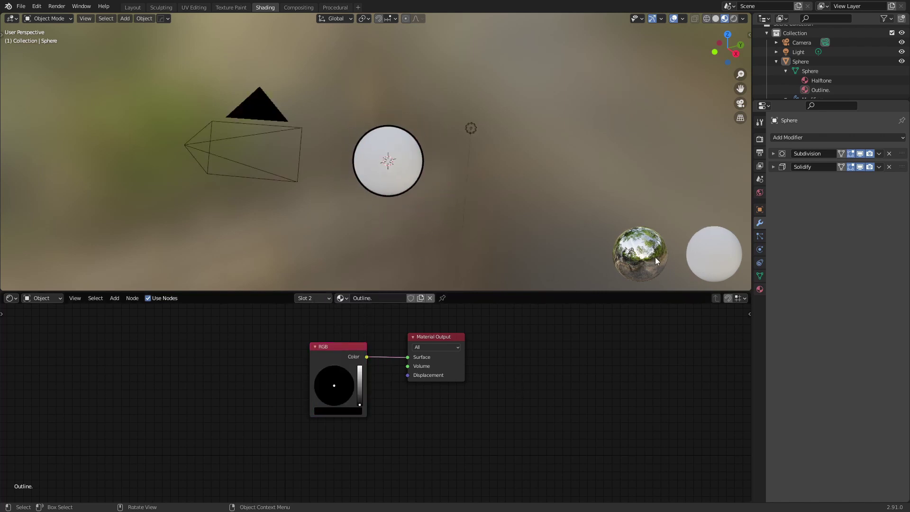
- Set the Solidify modifier's Thickness to 0.061 m and reselect the sphere
click(774, 166)
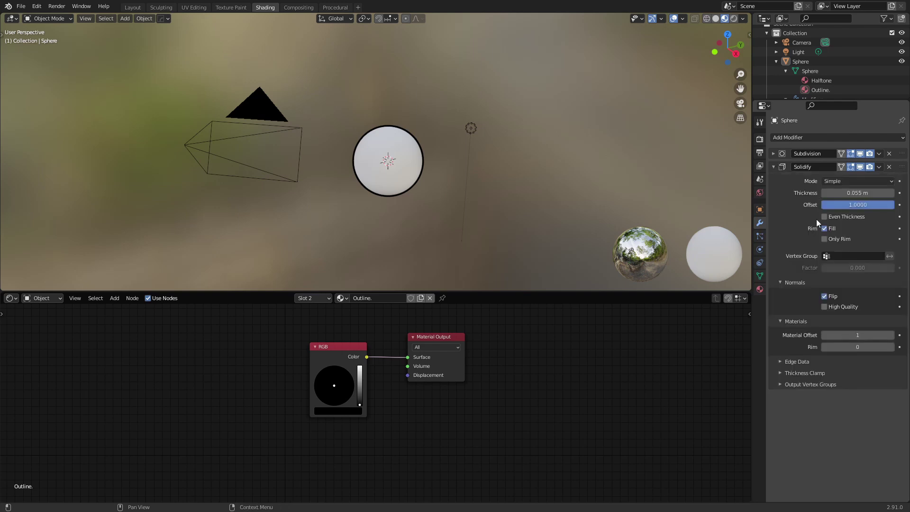
mouse_move(858, 192)
mouse_down()
mouse_move(875, 193)
mouse_move(858, 193)
mouse_up()
click(417, 170)
click(486, 193)
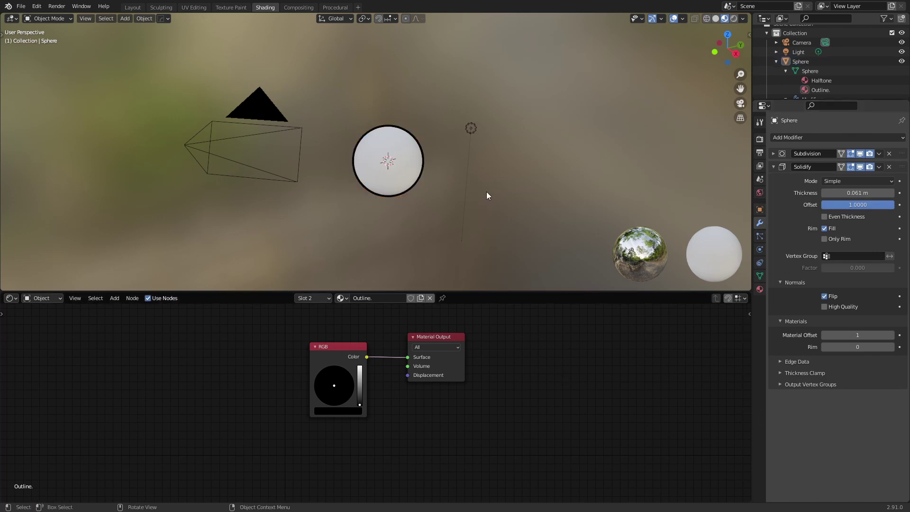
click(384, 171)
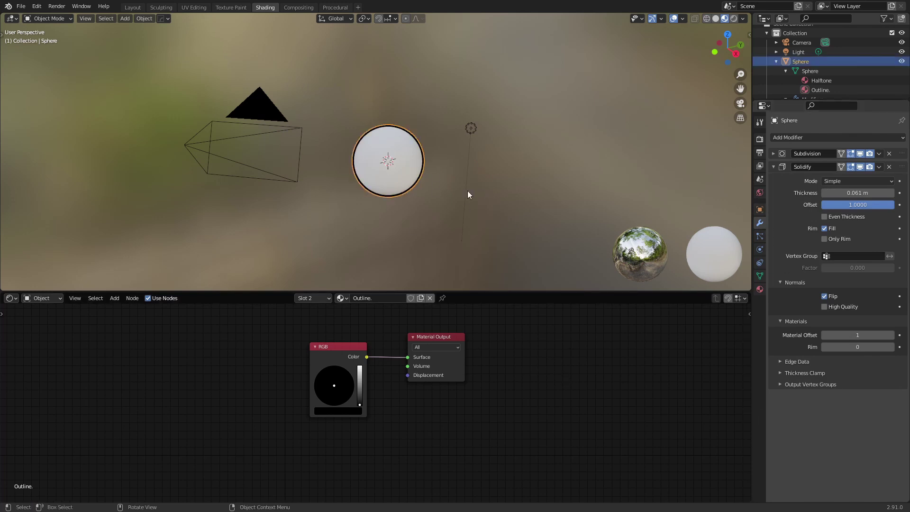
- Add a custom property to the sphere object and name it thickness
click(760, 209)
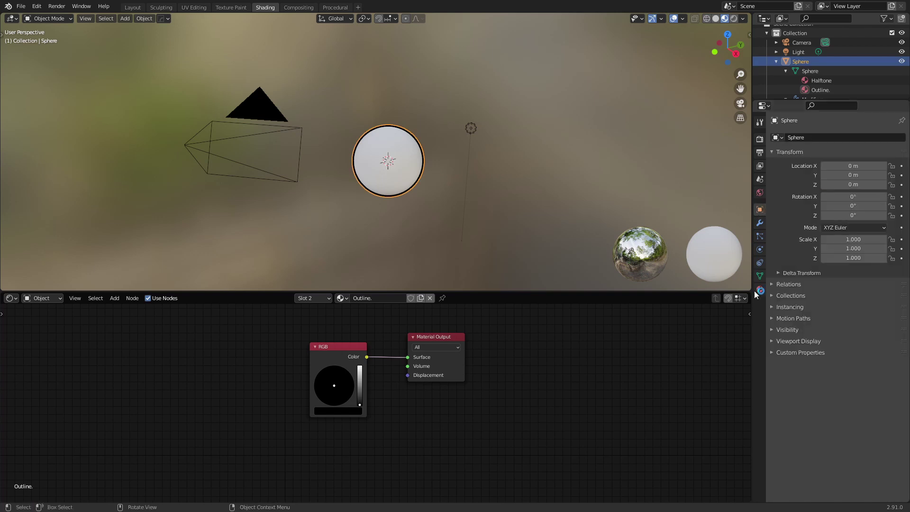
click(772, 353)
click(842, 369)
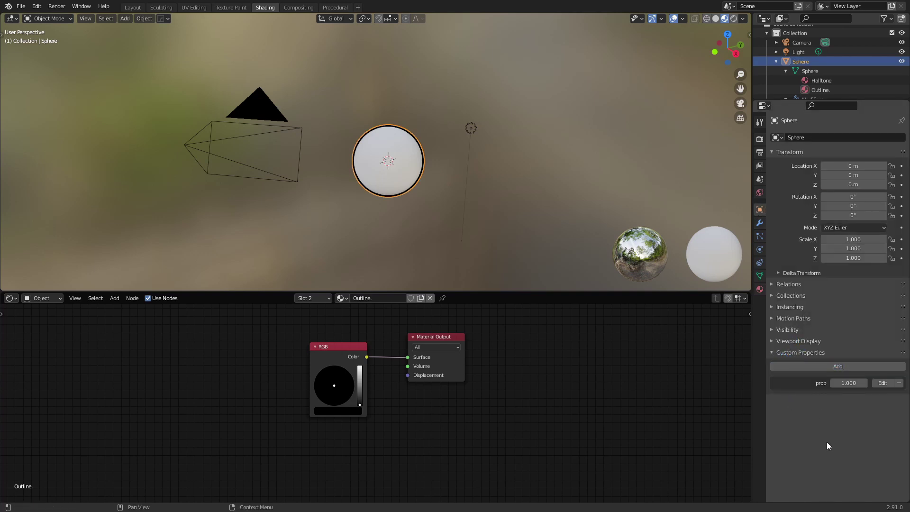
click(883, 383)
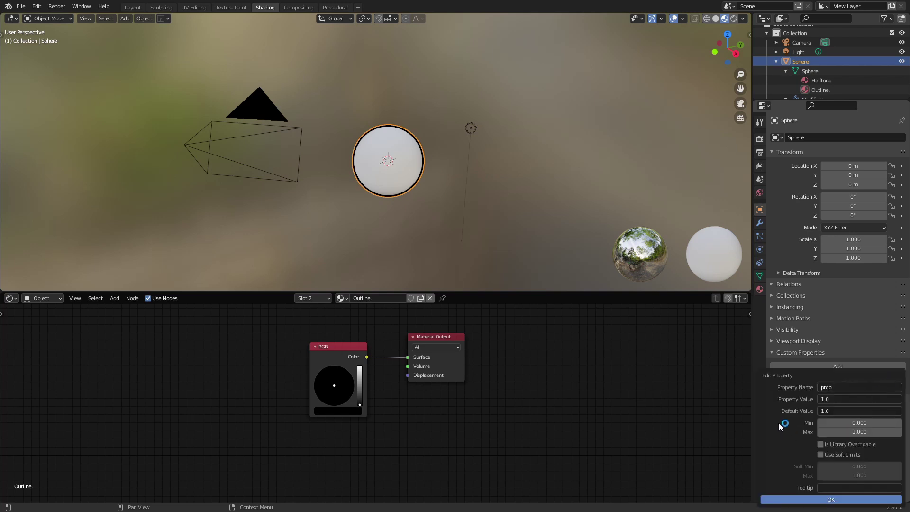
click(837, 387)
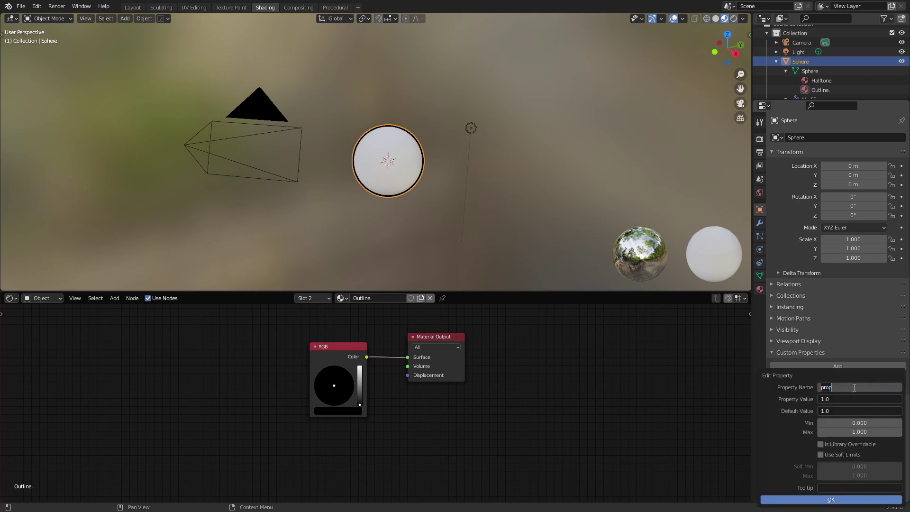
text(thickness)
key(Return)
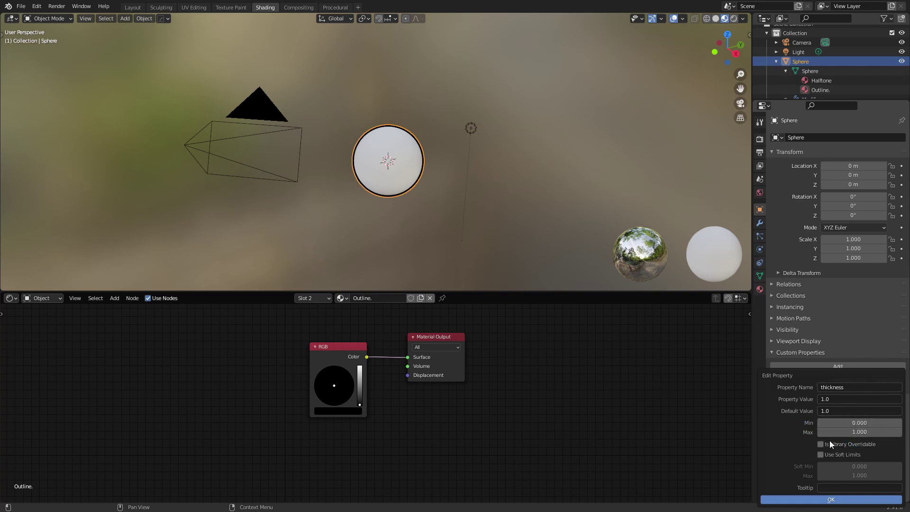
click(839, 501)
- Copy the thickness property as a new driver and paste it onto the Solidify modifier's Thickness
right_click(852, 384)
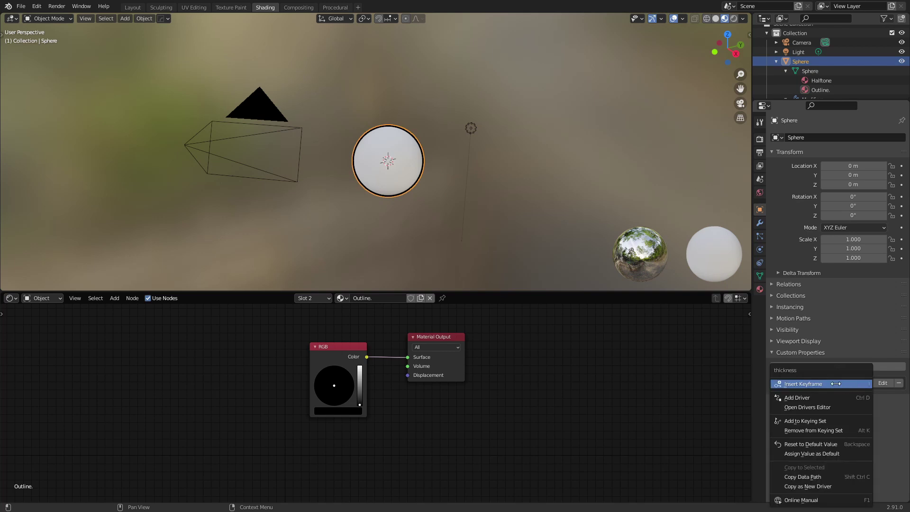
click(809, 487)
click(760, 222)
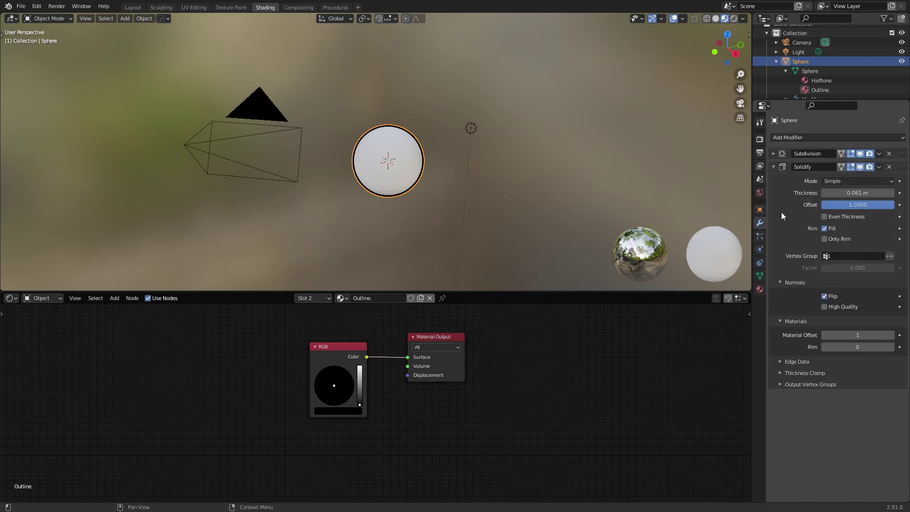
right_click(835, 192)
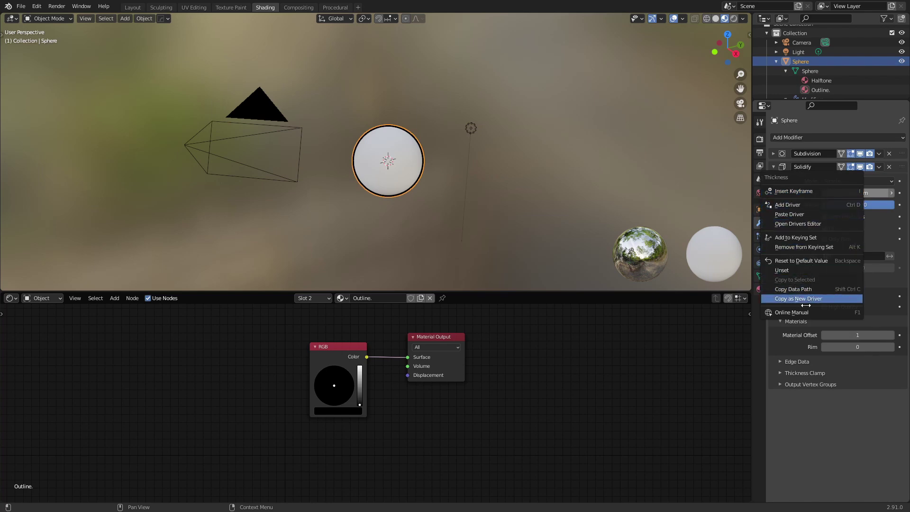
click(789, 214)
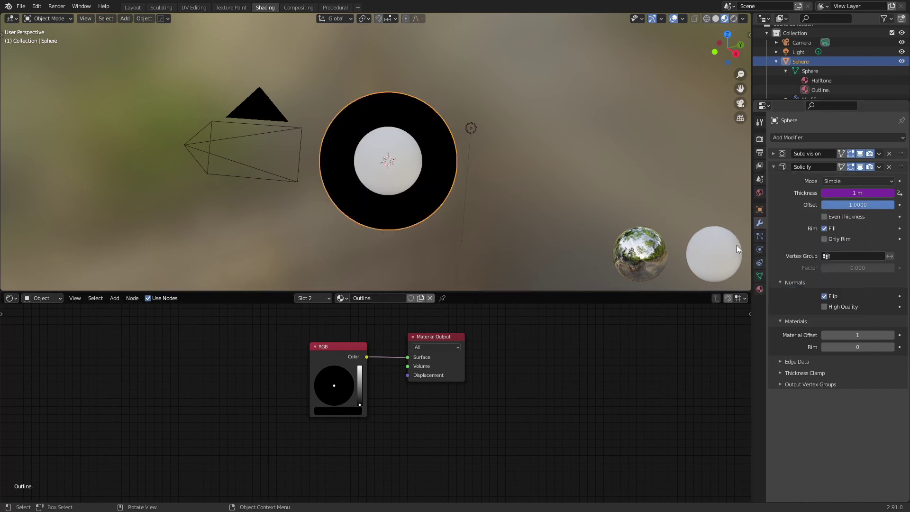
- Show the sphere's custom properties in the viewport sidebar, set thickness to 0.080 and deselect the sphere
click(760, 210)
key(n)
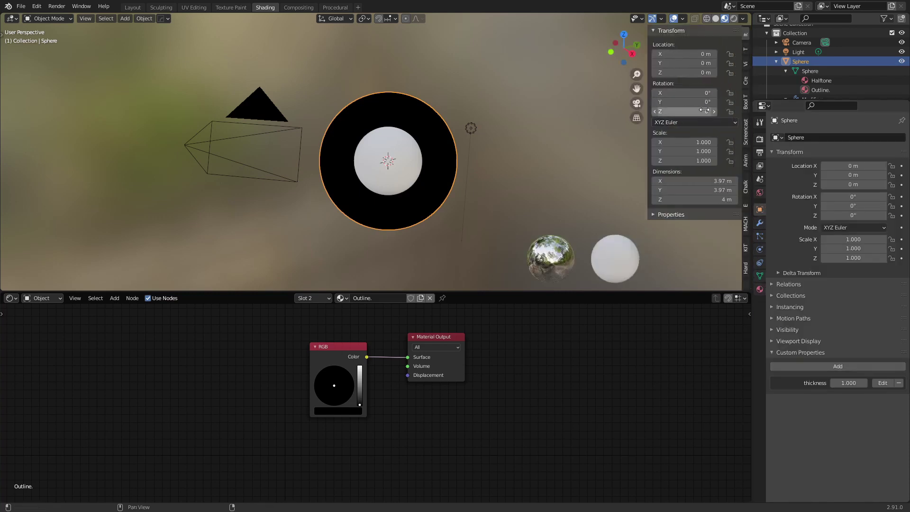
click(658, 215)
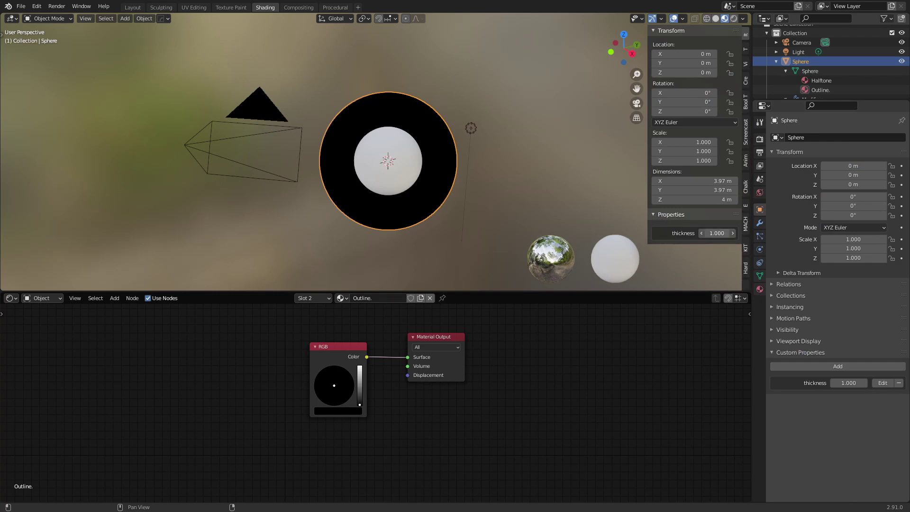
drag(717, 232, 666, 232)
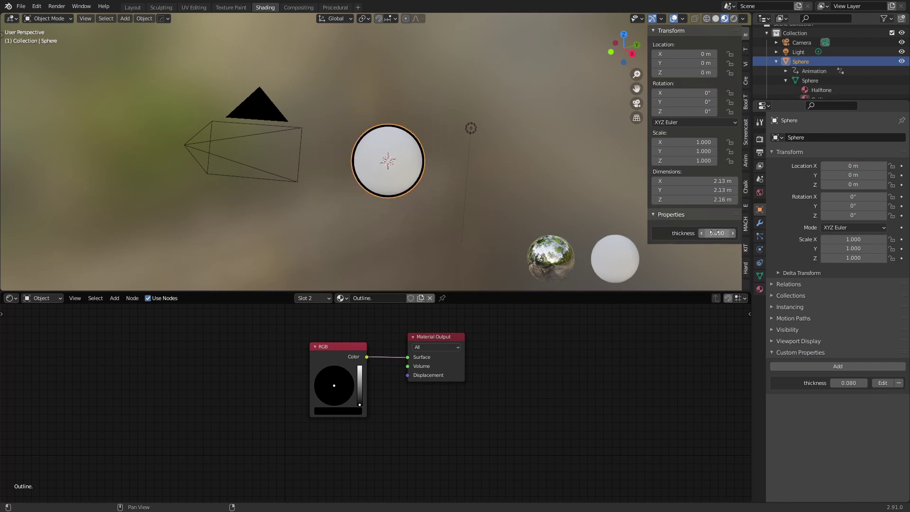
click(508, 153)
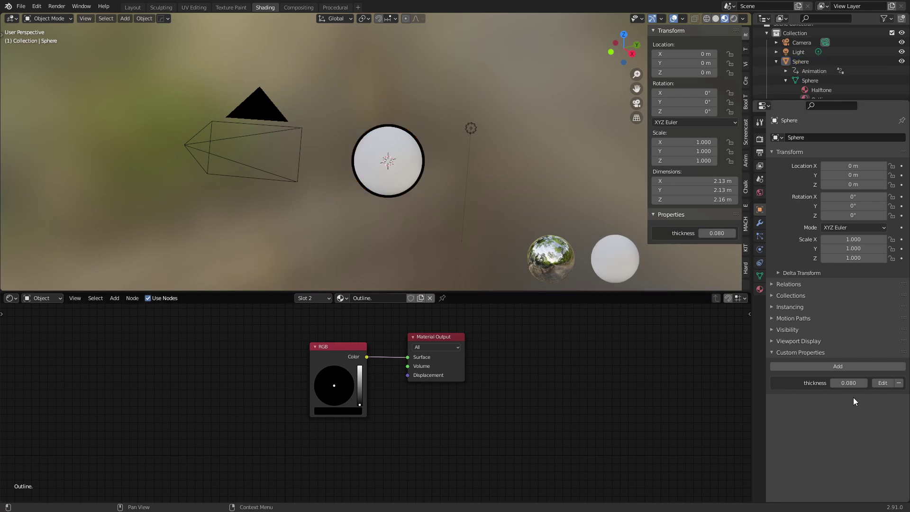
- Add a second custom property to the sphere and name it Color
click(825, 368)
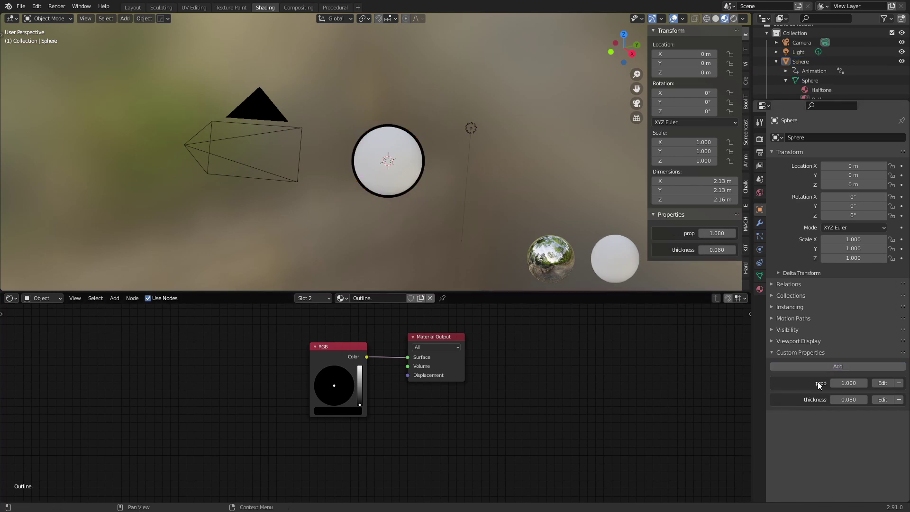
click(883, 401)
click(849, 387)
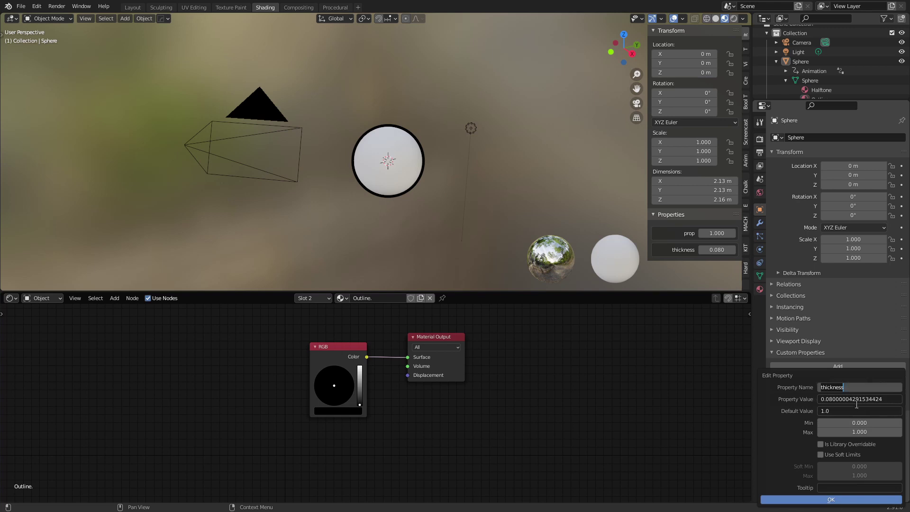
key(Return)
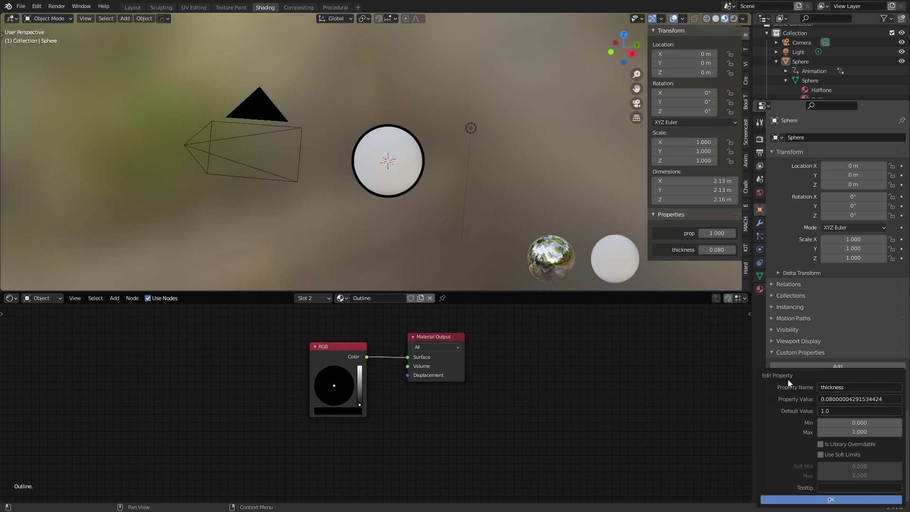
click(812, 501)
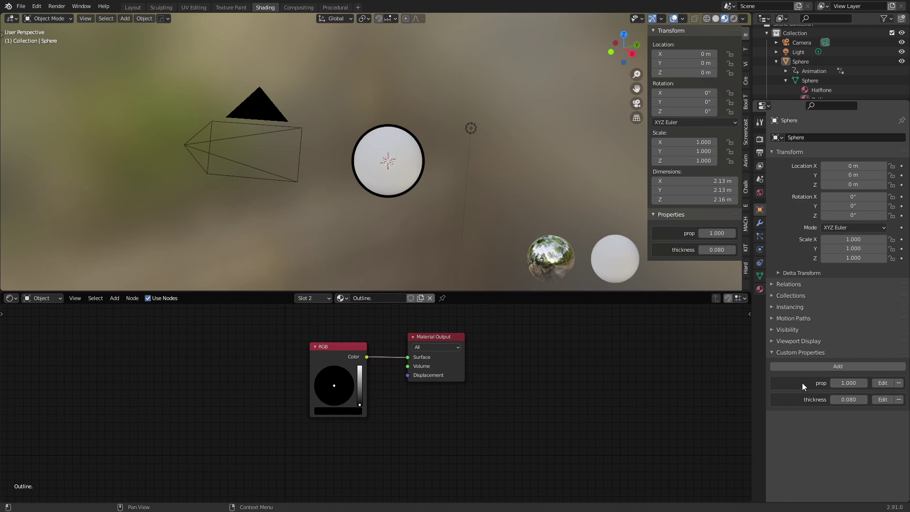
click(883, 383)
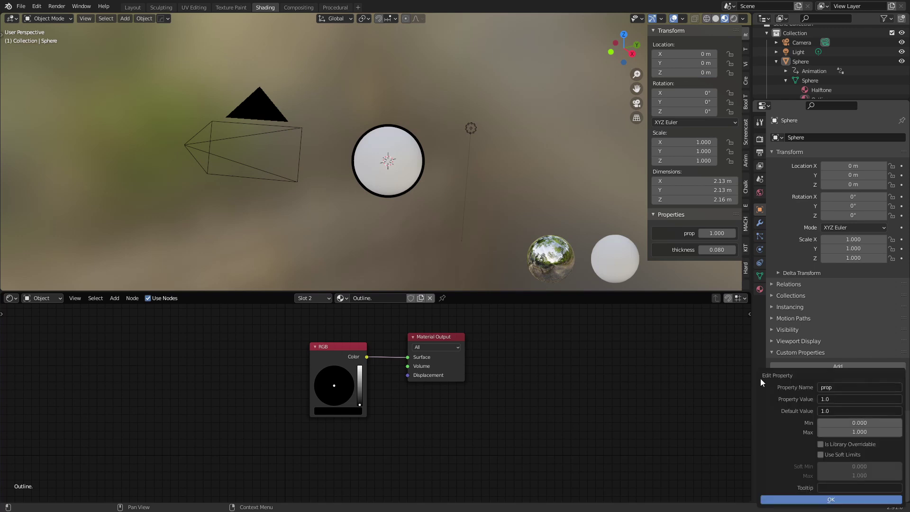
click(847, 387)
text(Color)
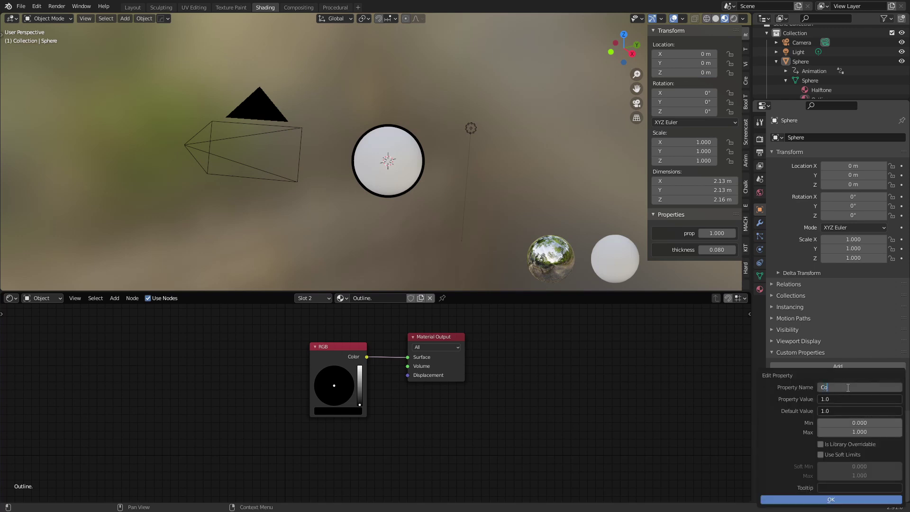
- Set the Color property's value to (1.0,1.0,1.0,1.0) and give it a colour subtype
click(838, 398)
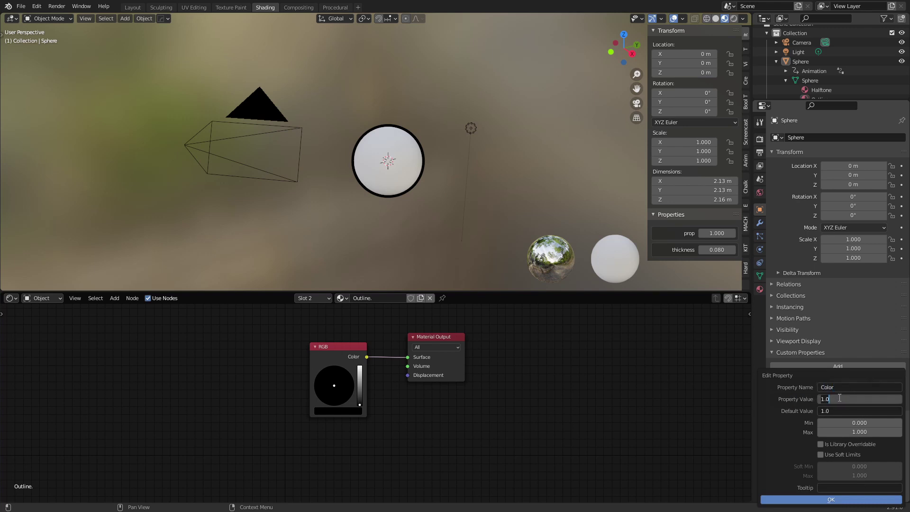
text((1.0,1.0,1.0,1.0))
key(Return)
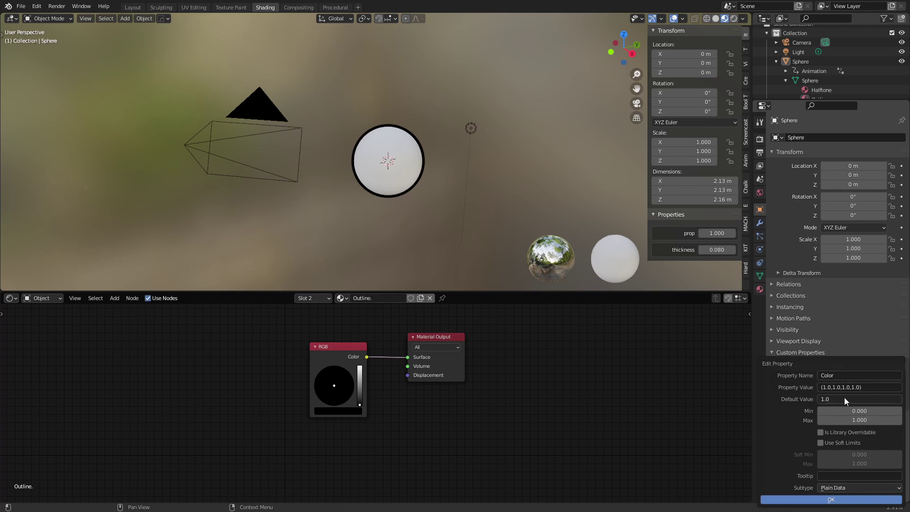
click(835, 489)
click(841, 466)
click(829, 498)
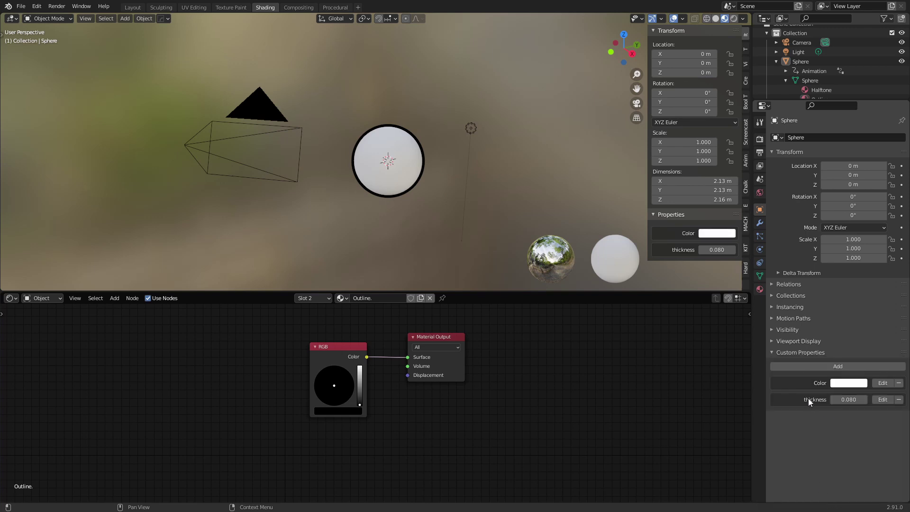
- Enlarge the node editor area and copy the R channel of the sphere's Color property as a new driver
scroll(543, 401, up, 1)
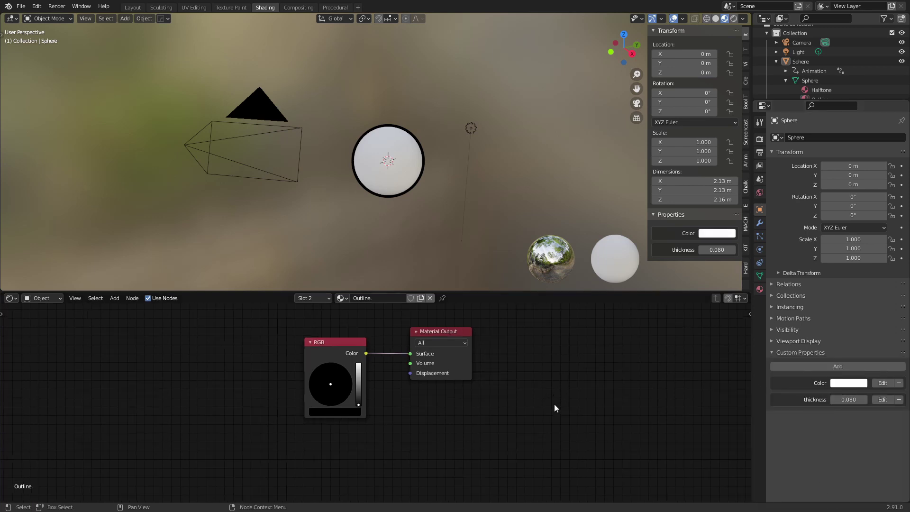
middle_drag(553, 404, 567, 384)
scroll(567, 384, down, 1)
drag(457, 292, 457, 252)
scroll(479, 380, up, 2)
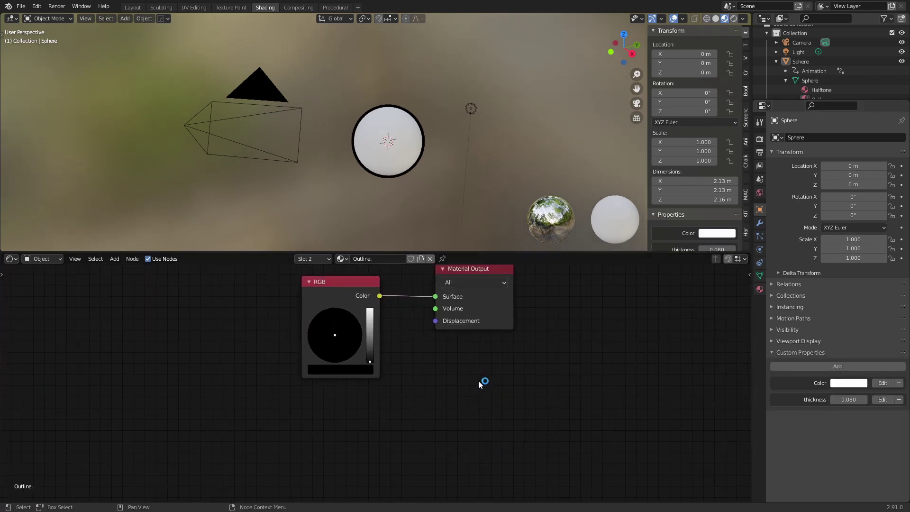
shift+scroll(536, 403, up, 1)
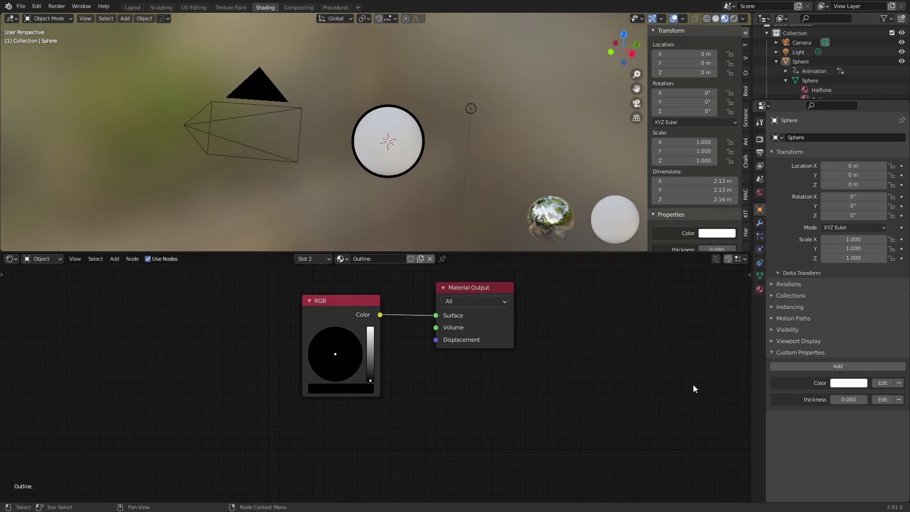
click(855, 383)
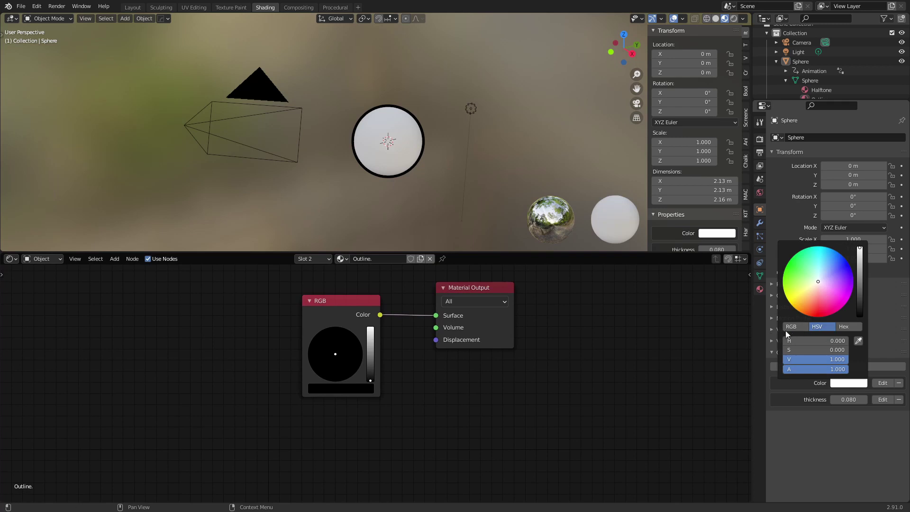
click(848, 383)
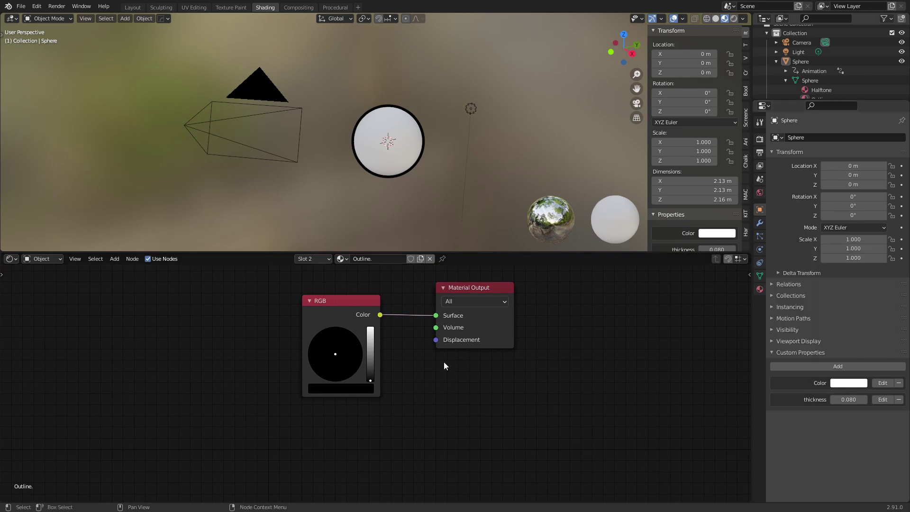
click(851, 383)
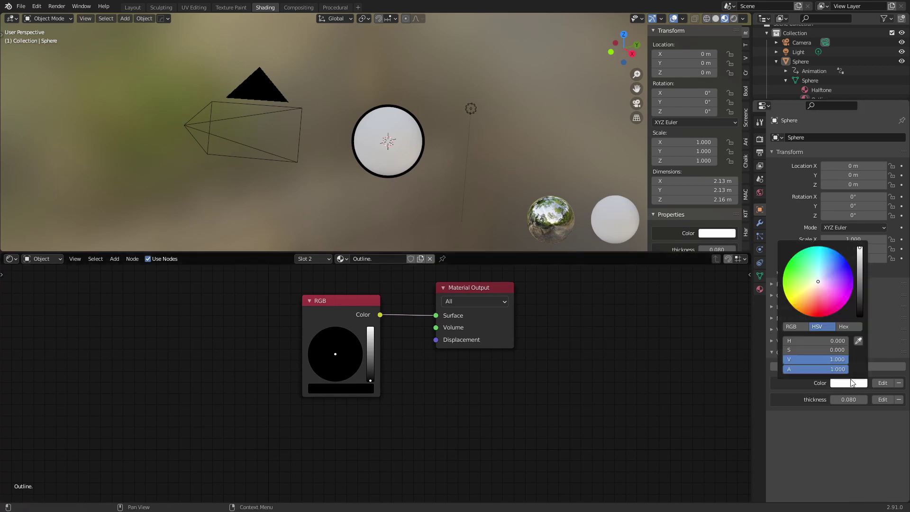
click(790, 326)
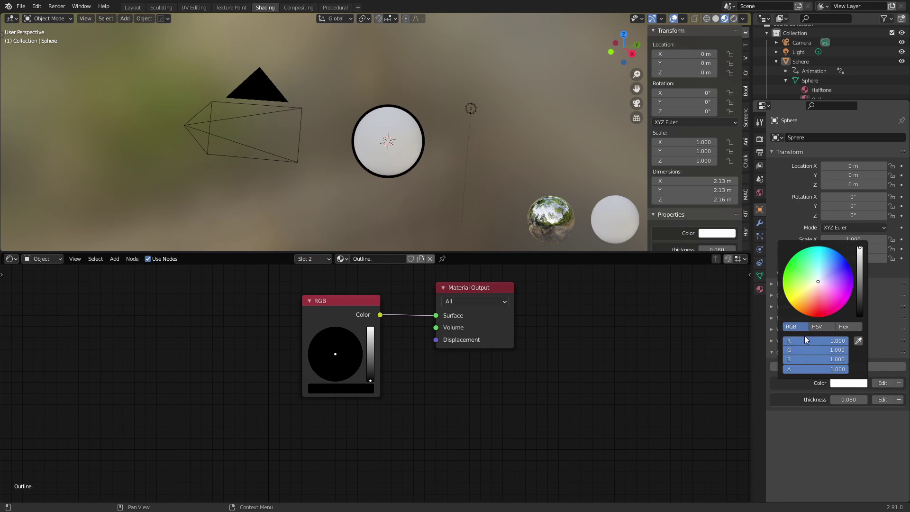
right_click(798, 338)
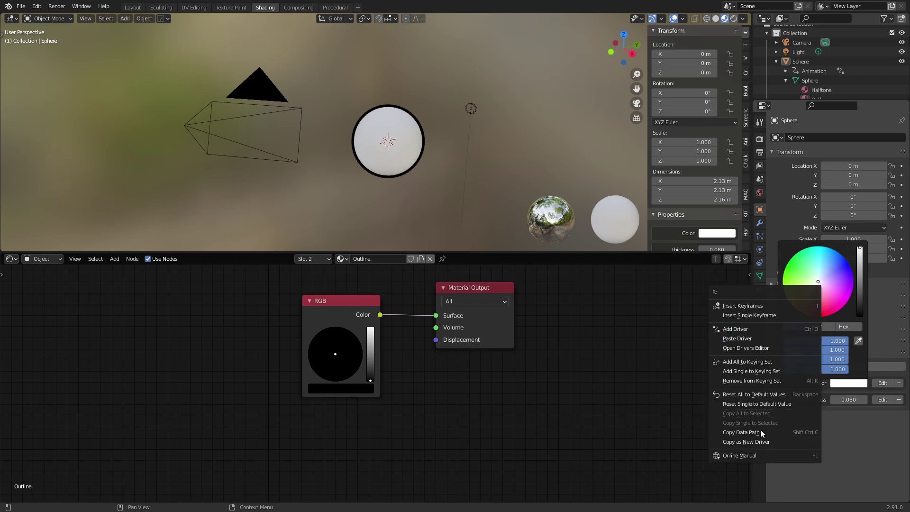
click(757, 442)
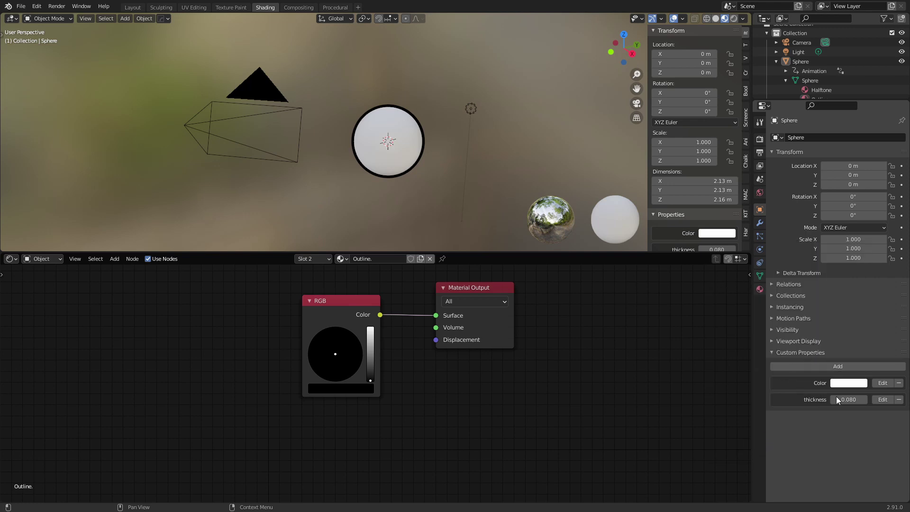
- Paste the copied driver onto the R channel of the outline material's RGB node
click(345, 382)
click(343, 388)
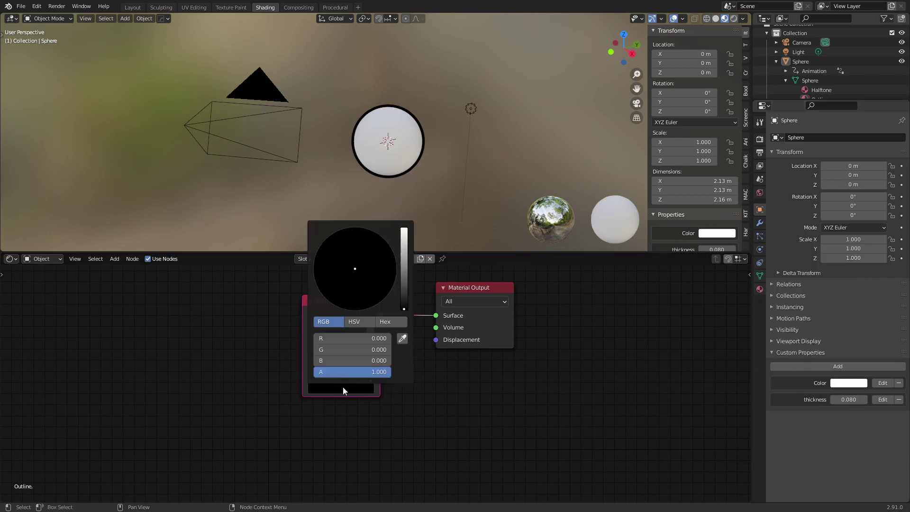
right_click(340, 338)
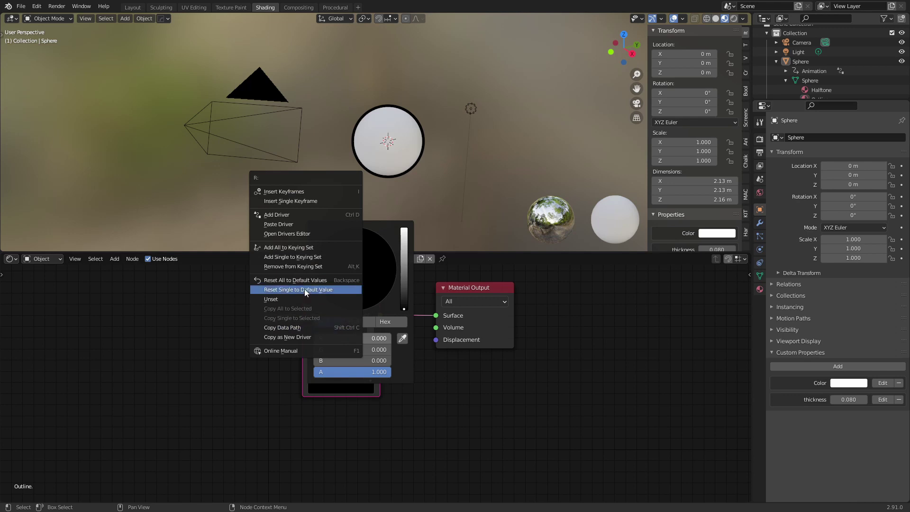
click(303, 225)
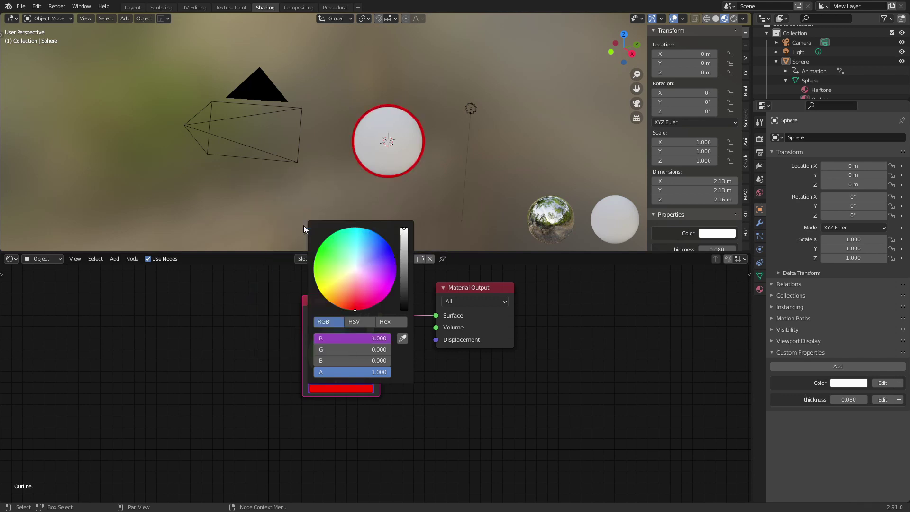
- Copy the G channel of the sphere's Color property as a new driver and paste it onto the RGB node's G channel
click(848, 383)
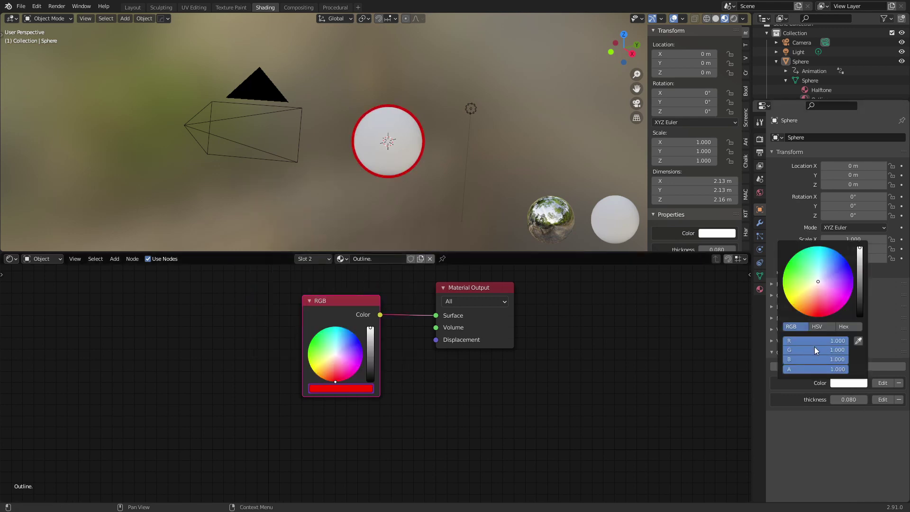
right_click(813, 349)
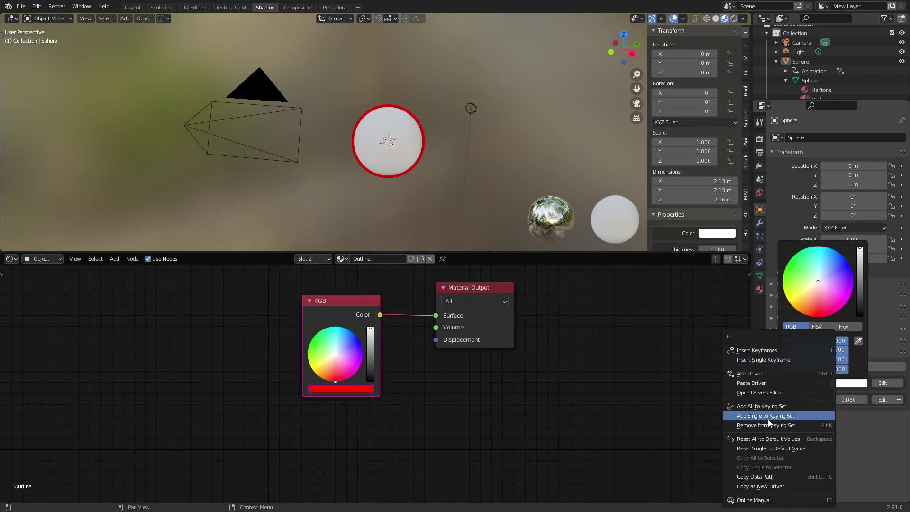
click(766, 487)
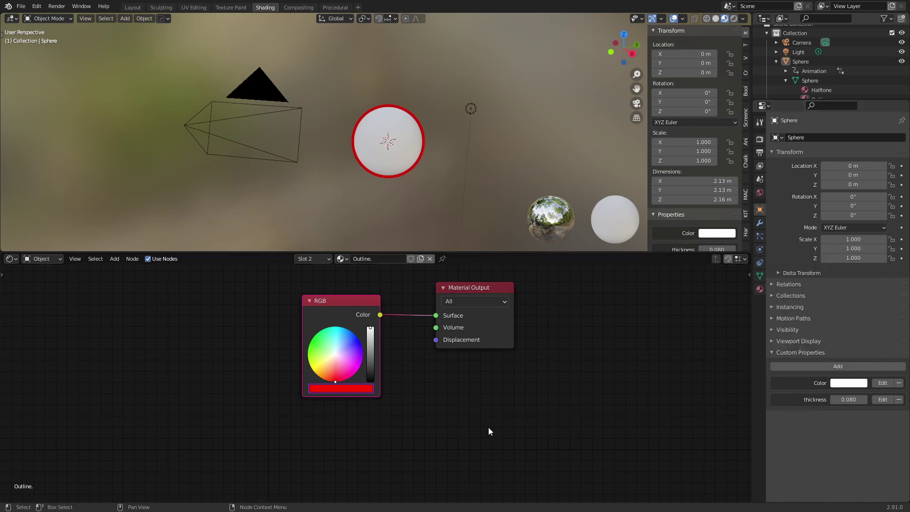
click(340, 386)
right_click(350, 351)
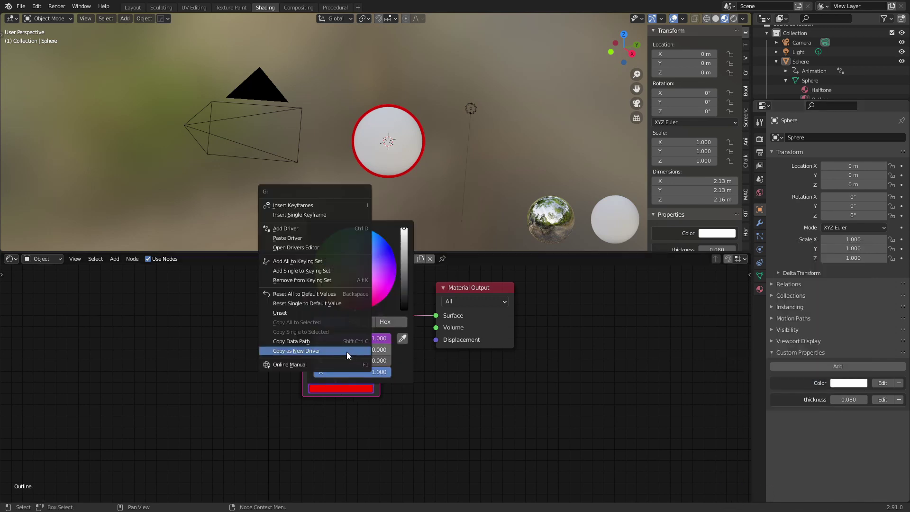
click(296, 238)
- Copy the B channel of the sphere's Color property as a new driver and paste it onto the RGB node's B channel
click(843, 385)
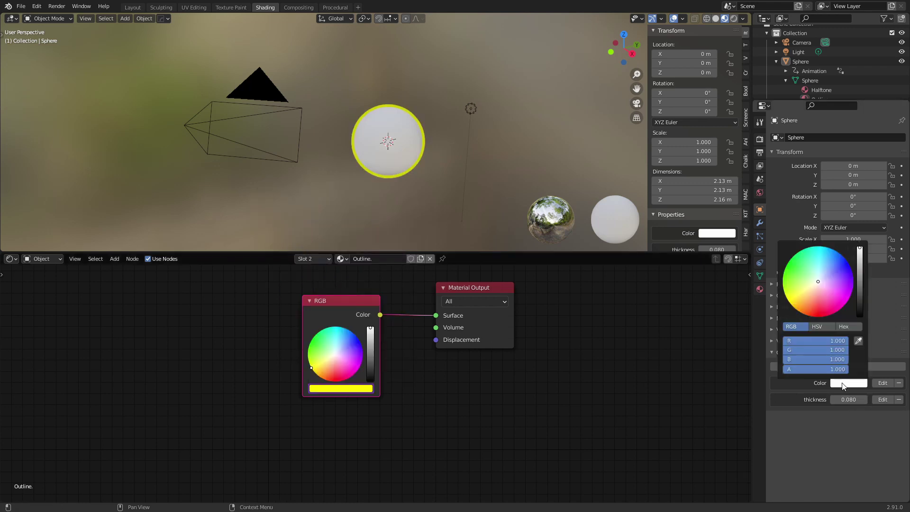
right_click(817, 356)
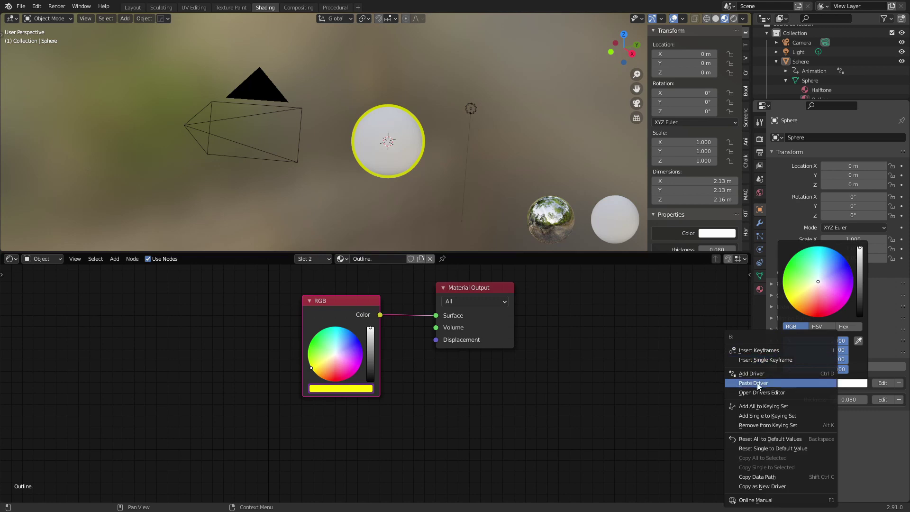
click(773, 476)
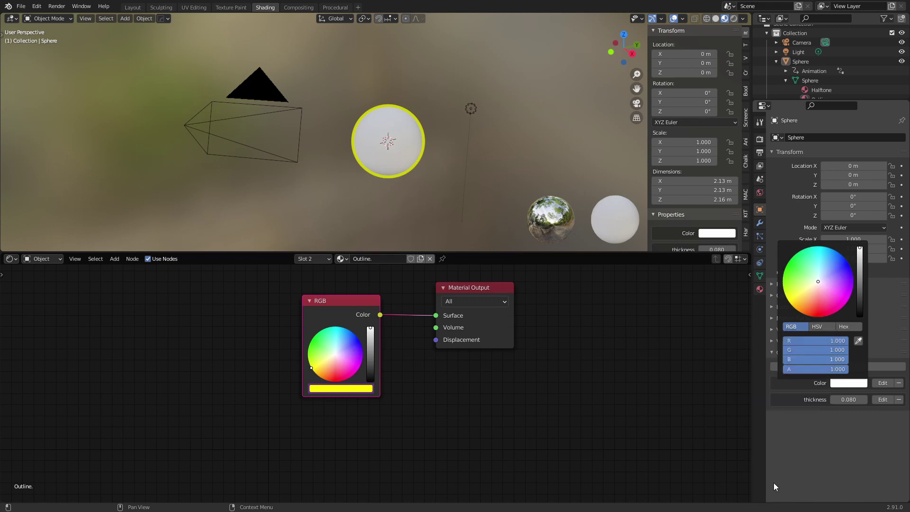
click(356, 392)
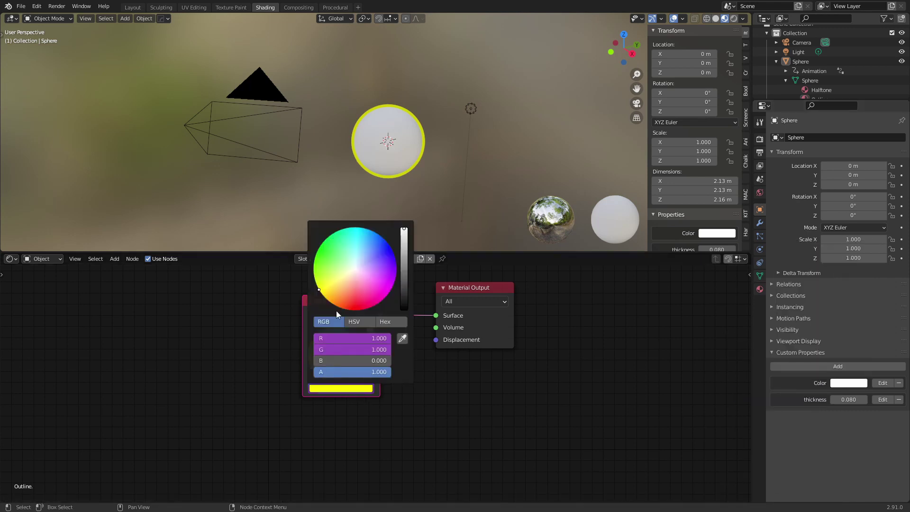
right_click(338, 360)
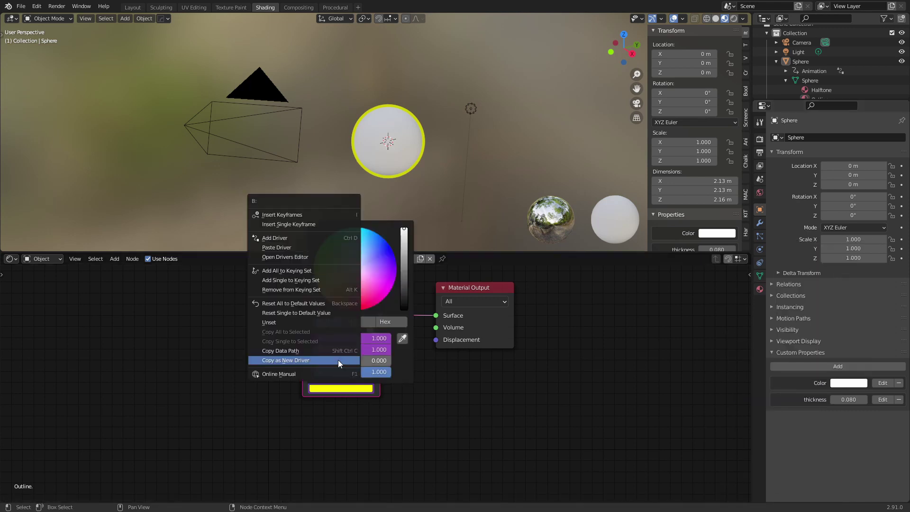
click(289, 248)
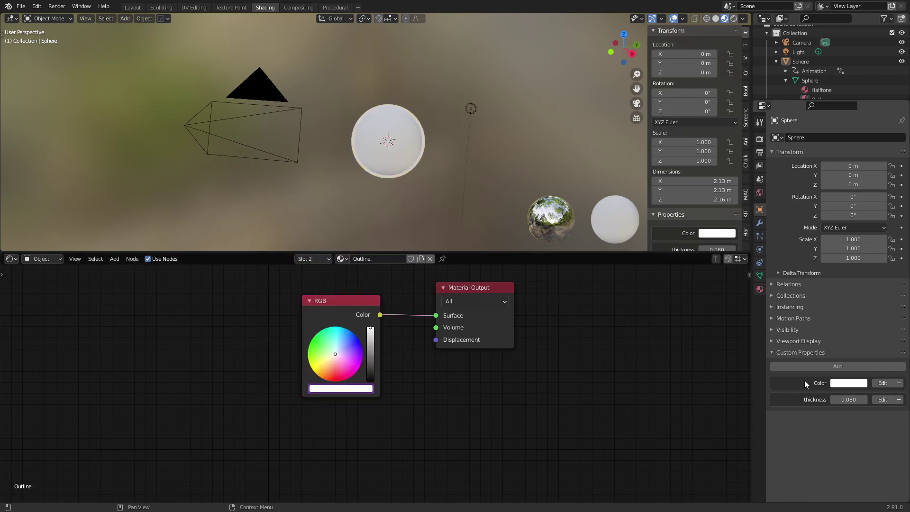
- Change the sphere's Color property to a light blue and enlarge the 3D viewport area
click(849, 383)
mouse_move(824, 281)
mouse_down()
mouse_move(794, 262)
mouse_move(792, 291)
mouse_move(801, 264)
mouse_move(824, 272)
mouse_up()
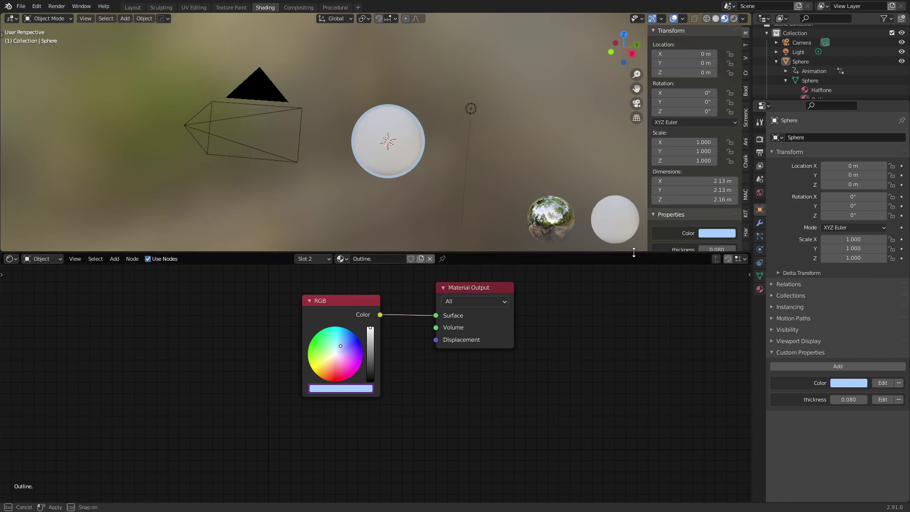
drag(634, 252, 634, 280)
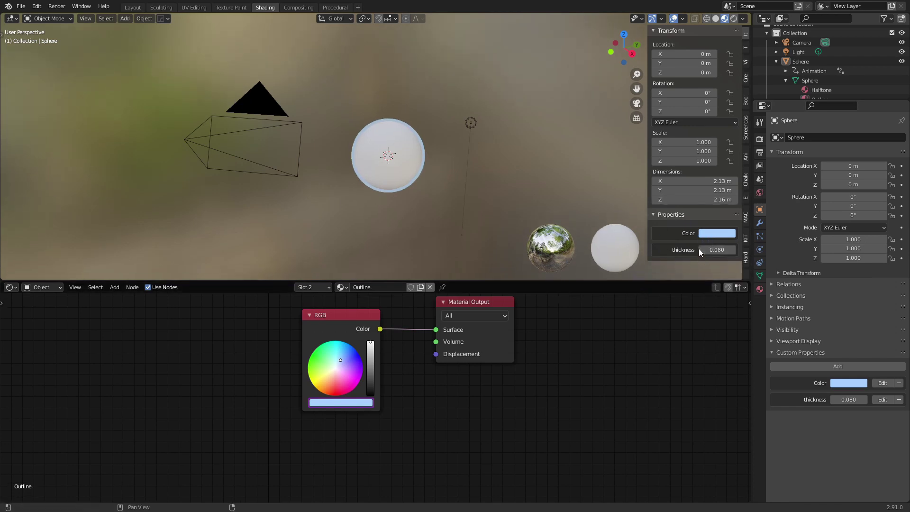
scroll(483, 208, up, 2)
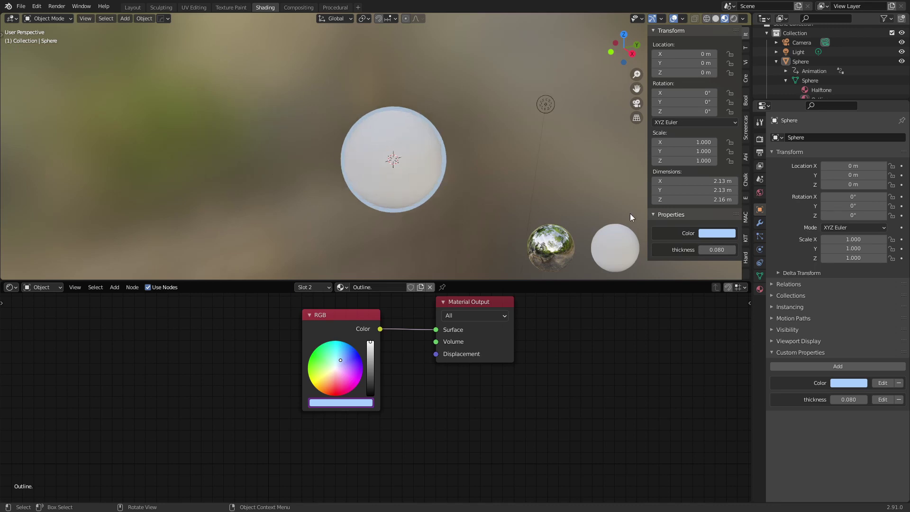
- Set the sphere's Color property to black and its thickness property to 0.090
click(715, 232)
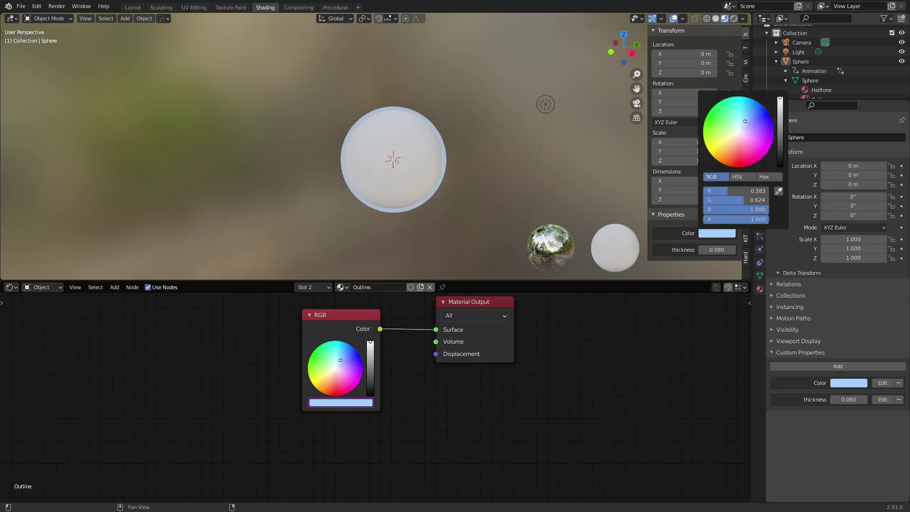
drag(780, 97, 781, 166)
mouse_move(718, 250)
mouse_down()
mouse_move(726, 250)
mouse_move(708, 249)
mouse_move(715, 249)
mouse_up()
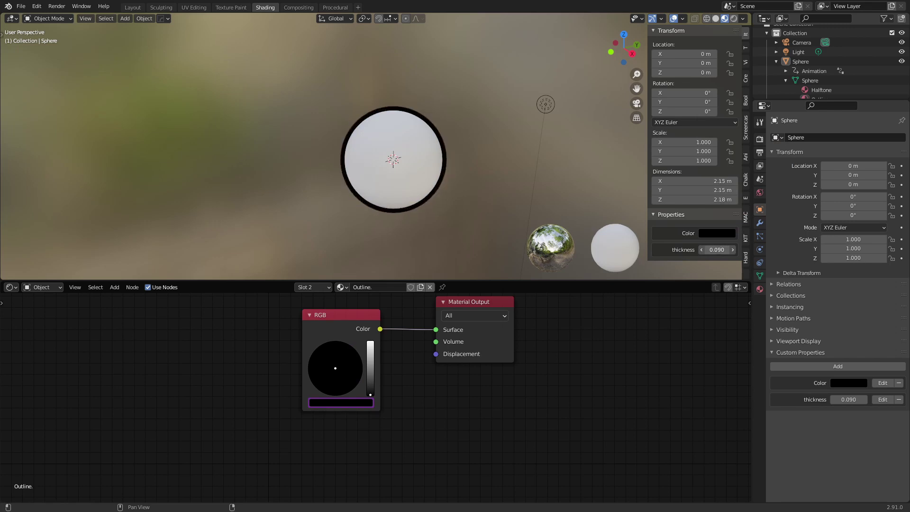
- Switch the node editor from the outline material to the Halftone material and frame its nodes
scroll(415, 385, down, 4)
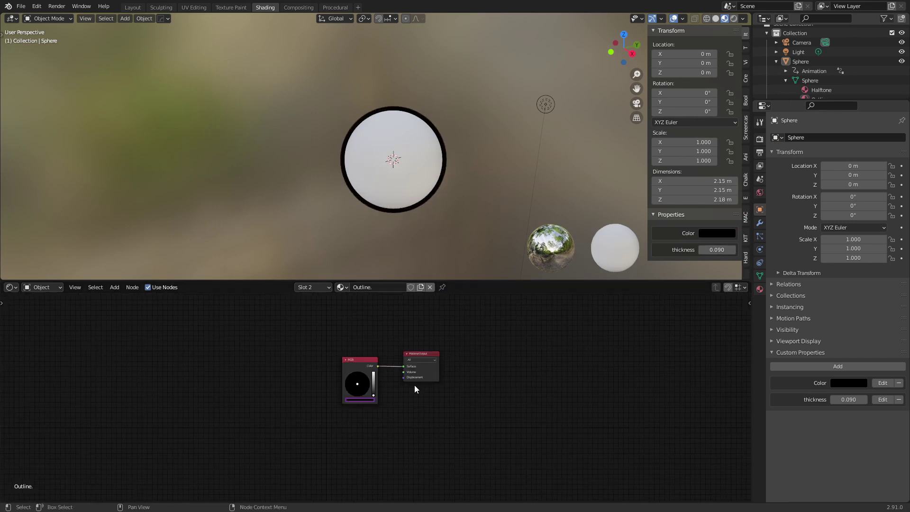
click(311, 286)
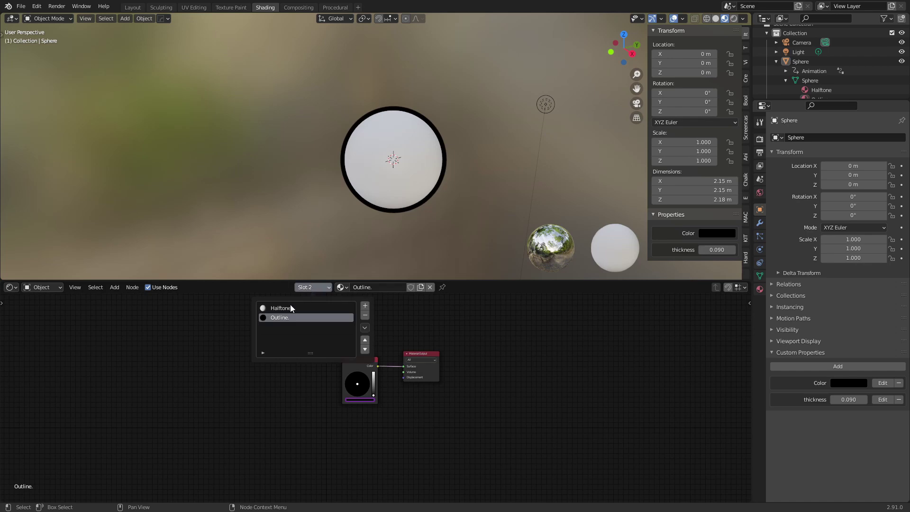
click(290, 309)
key(Home)
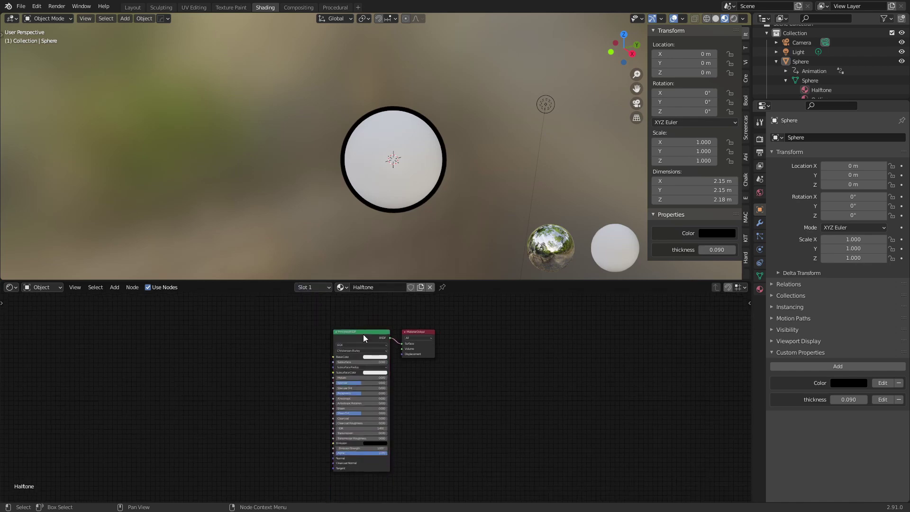
- Delete the Principled BSDF node from the Halftone material and move the Material Output node farther right
key(x)
drag(412, 331, 461, 329)
scroll(377, 346, down, 4)
scroll(376, 351, up, 2)
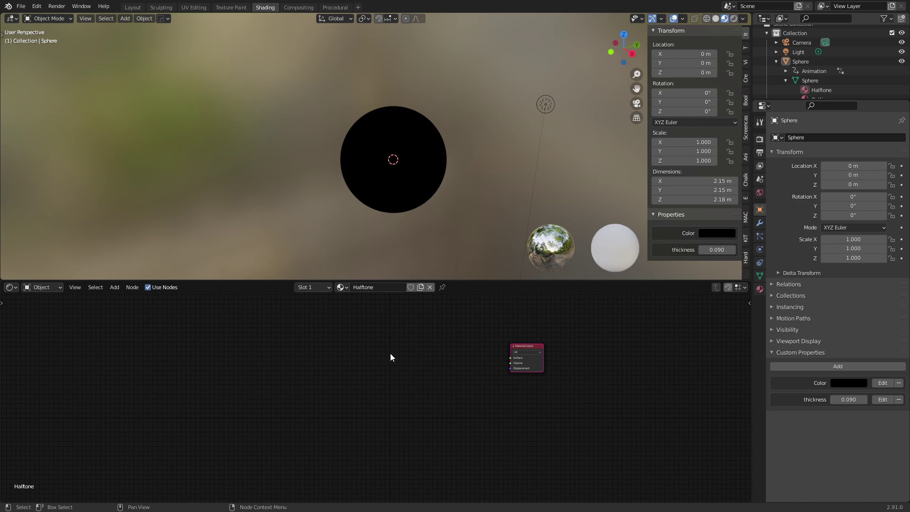
- Add a Camera Data node to the Halftone material and preview its View Vector output through a Viewer node
key(shift+a)
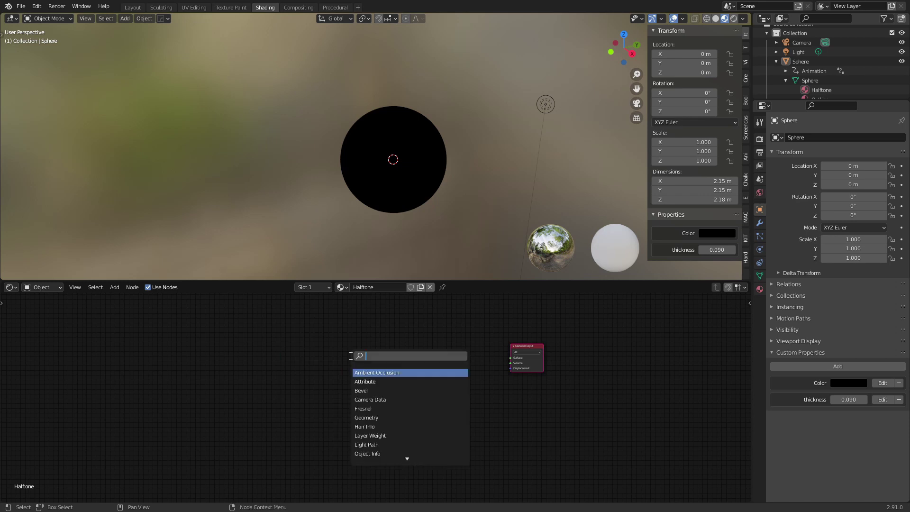
text(camera)
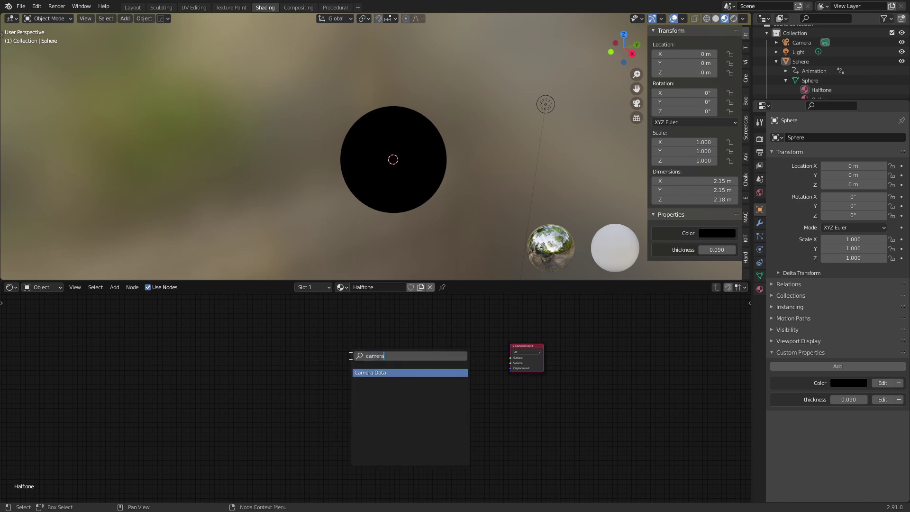
click(377, 373)
scroll(275, 342, up, 2)
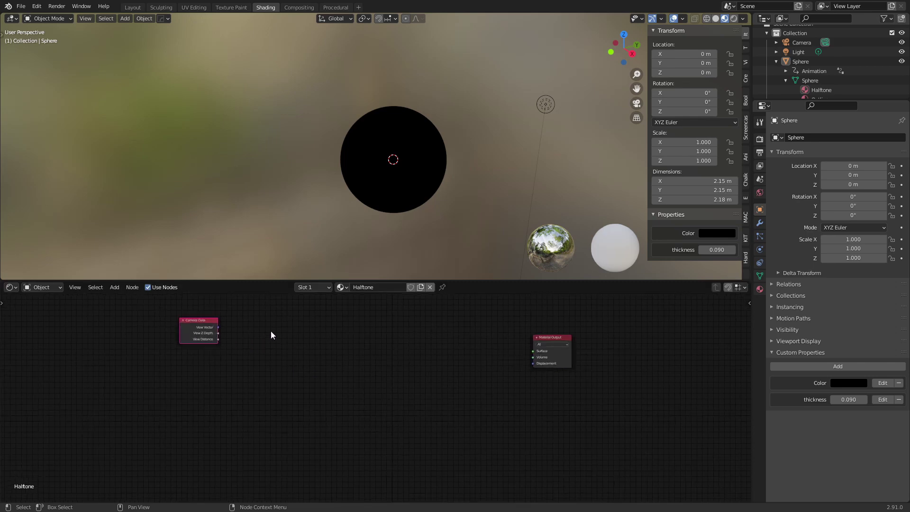
ctrl+shift+click(198, 330)
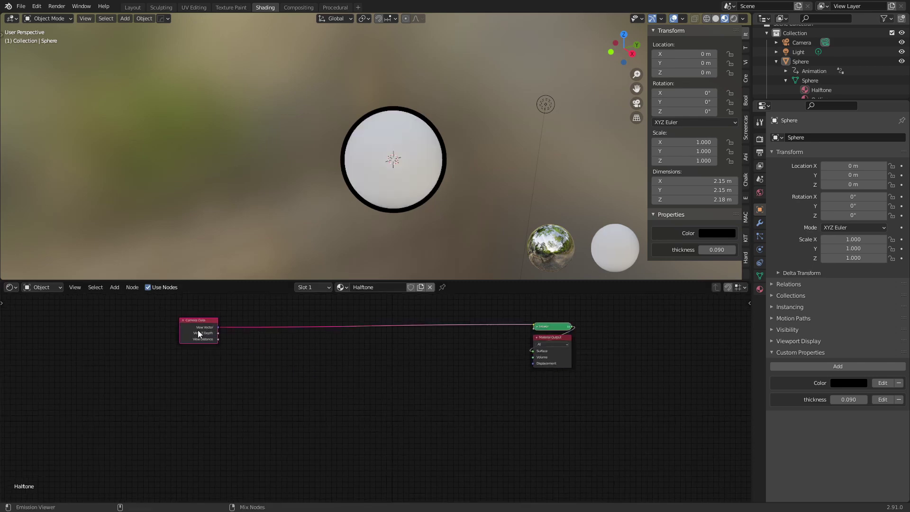
- Insert a Voronoi Texture node into the link between the Camera Data node's View Vector and the Viewer
key(shift+a)
click(281, 314)
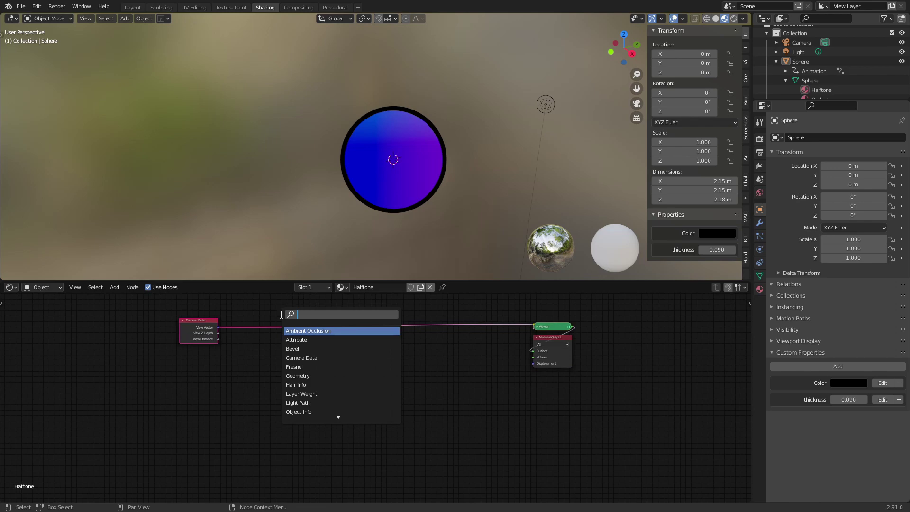
text(voronoi)
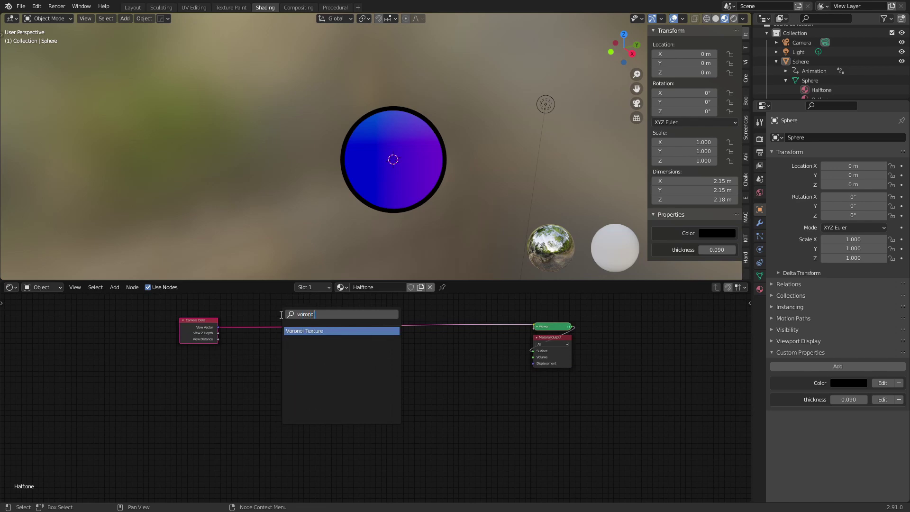
key(Return)
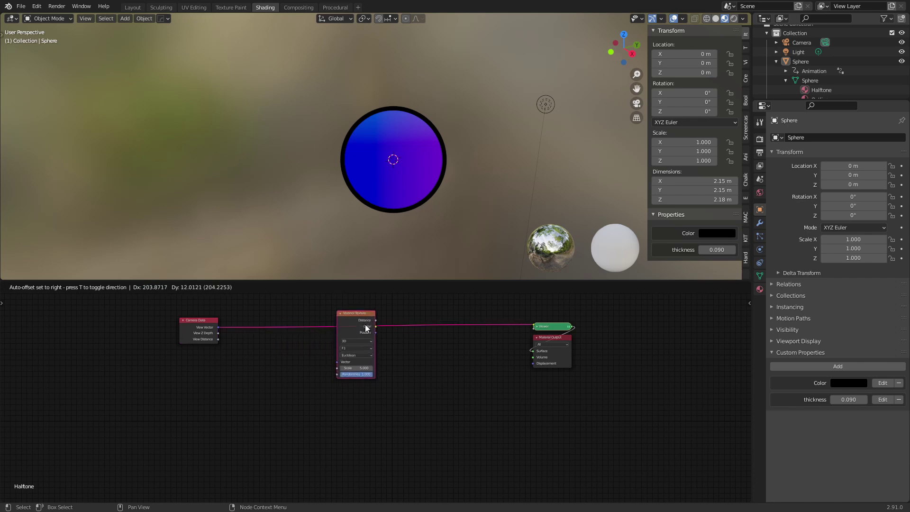
click(359, 383)
scroll(360, 392, up, 4)
middle_drag(360, 391, 392, 419)
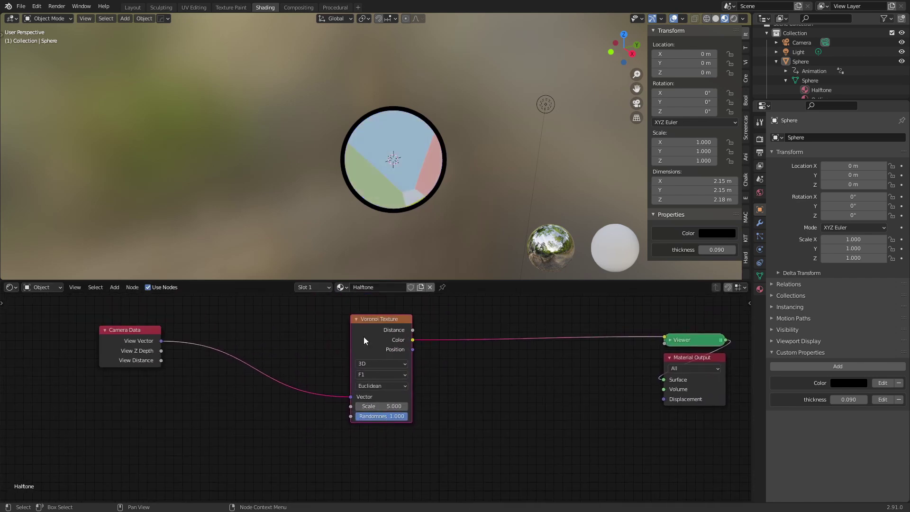
- Switch the Viewer preview to the Voronoi Texture's Distance output
ctrl+shift+click(379, 340)
ctrl+shift+click(378, 340)
ctrl+shift+click(402, 335)
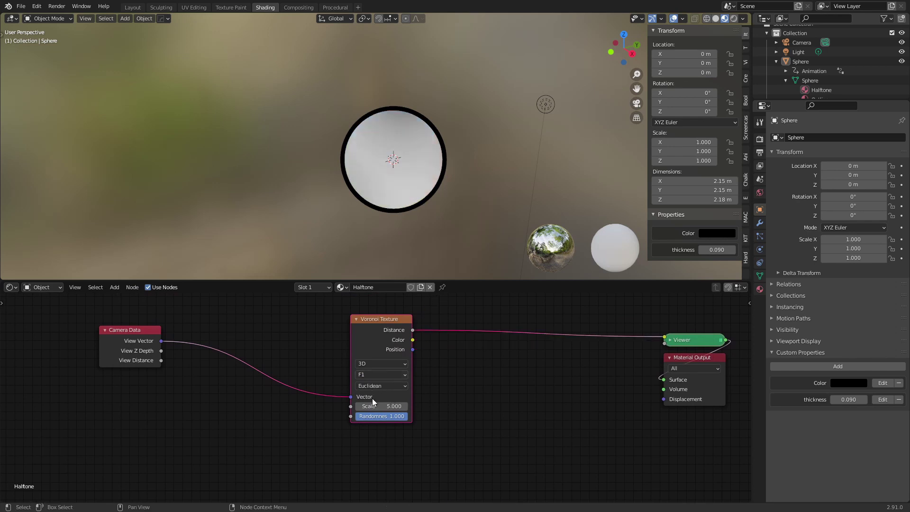
- Set the Voronoi Texture's Scale to 31.200 and its Randomness to 0.000
drag(373, 406, 586, 406)
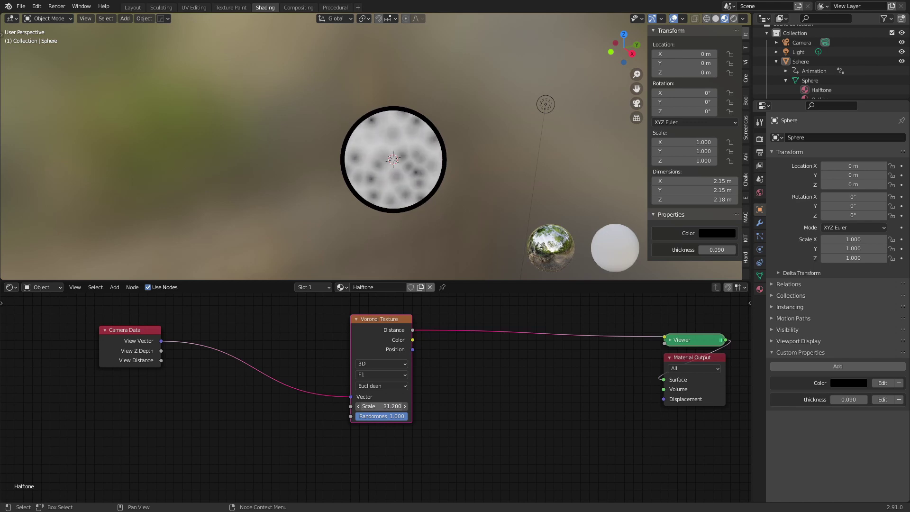
scroll(433, 396, up, 3)
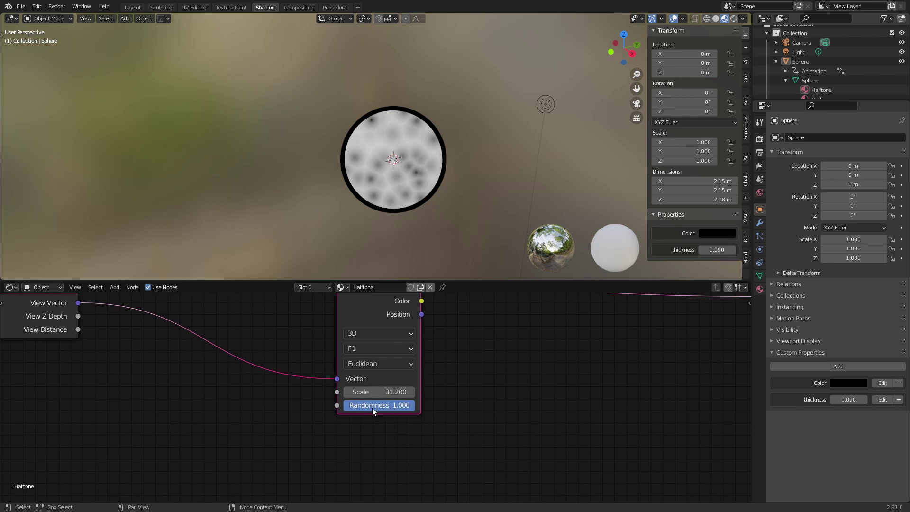
drag(397, 405, 351, 405)
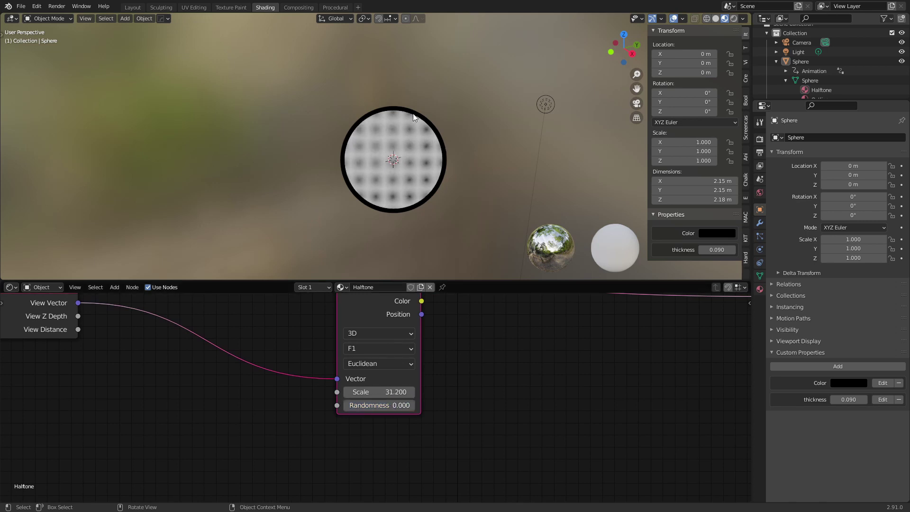
- Add a Math node to the Halftone material between the Voronoi Texture and the Viewer
scroll(464, 402, down, 2)
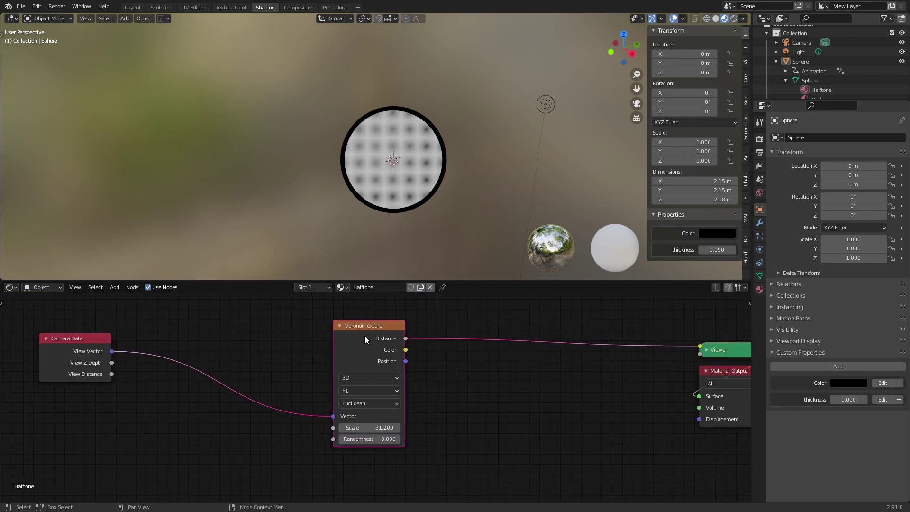
scroll(359, 356, down, 2)
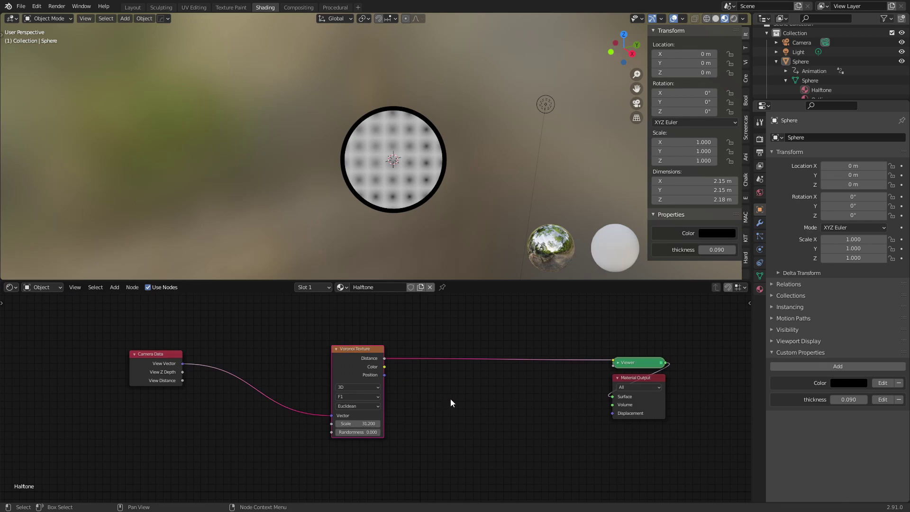
key(shift+a)
click(447, 366)
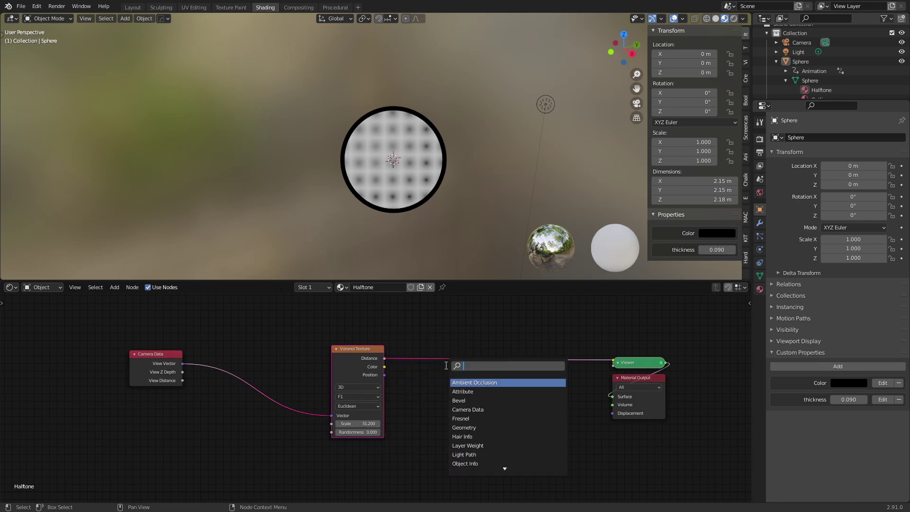
text(math)
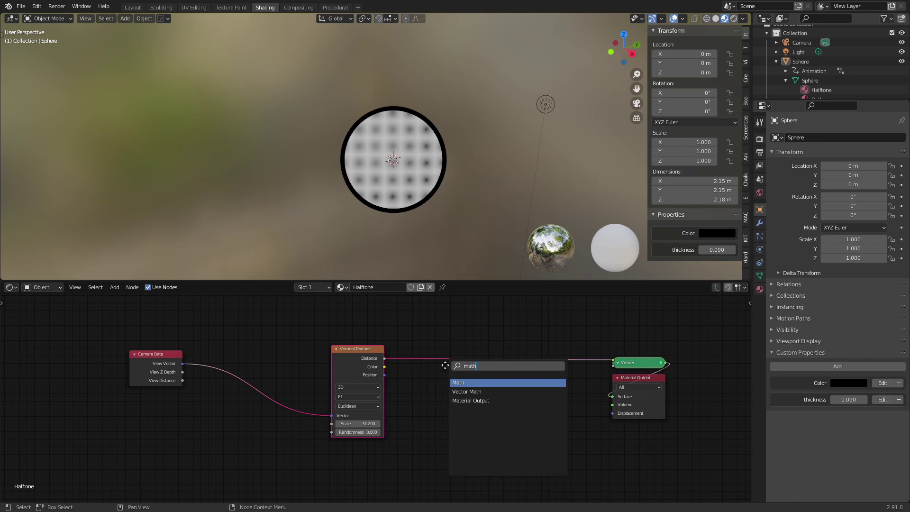
key(Return)
click(444, 385)
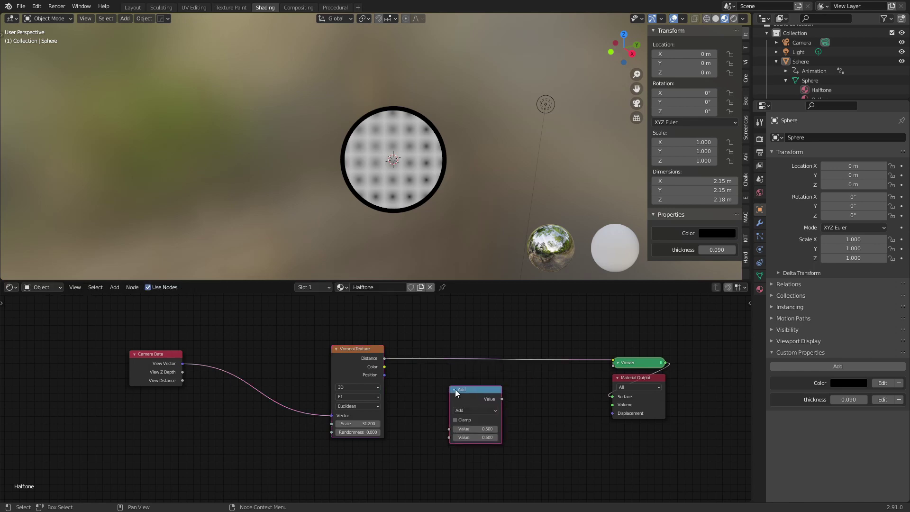
- Insert the Math node into the link between the Voronoi Texture's Distance output and the Viewer
middle_drag(447, 368, 439, 392)
key(shift+a)
click(438, 391)
text(rg)
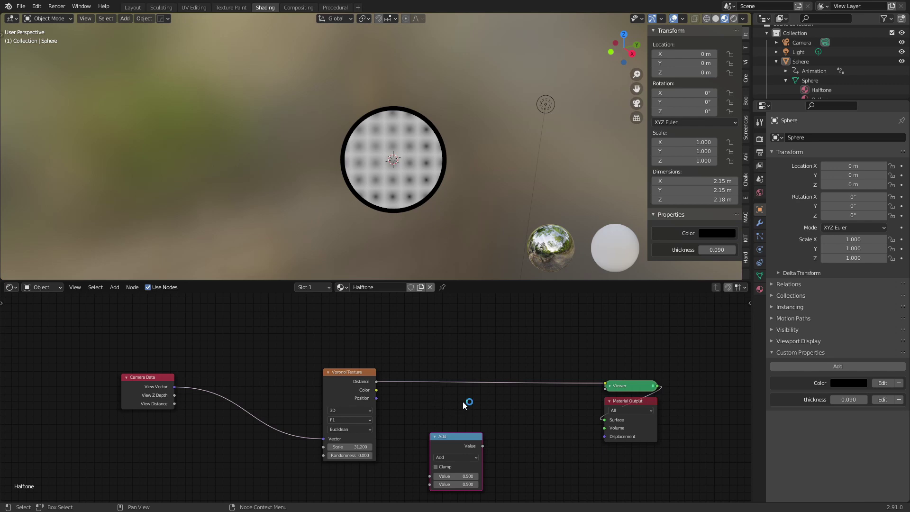
drag(450, 444, 429, 370)
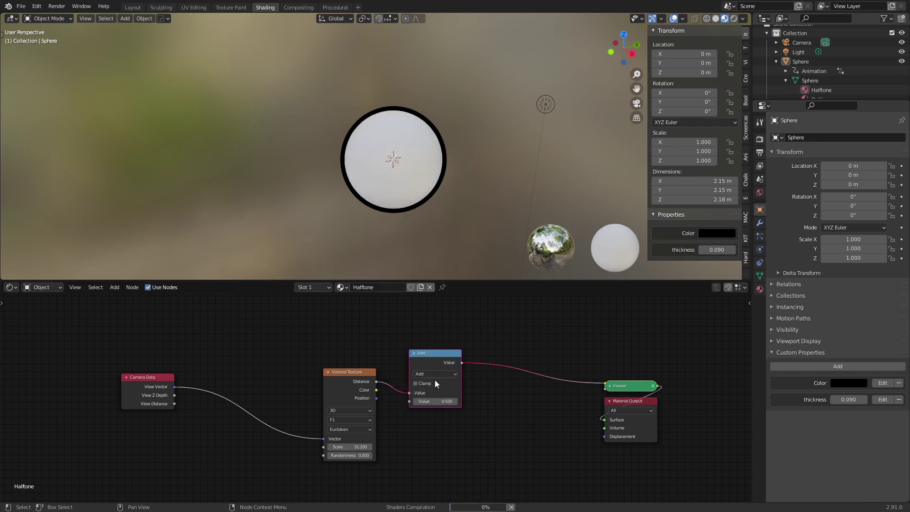
- Change the Math node's operation to Greater Than and set its Threshold to 0.450
scroll(435, 394, up, 3)
click(462, 376)
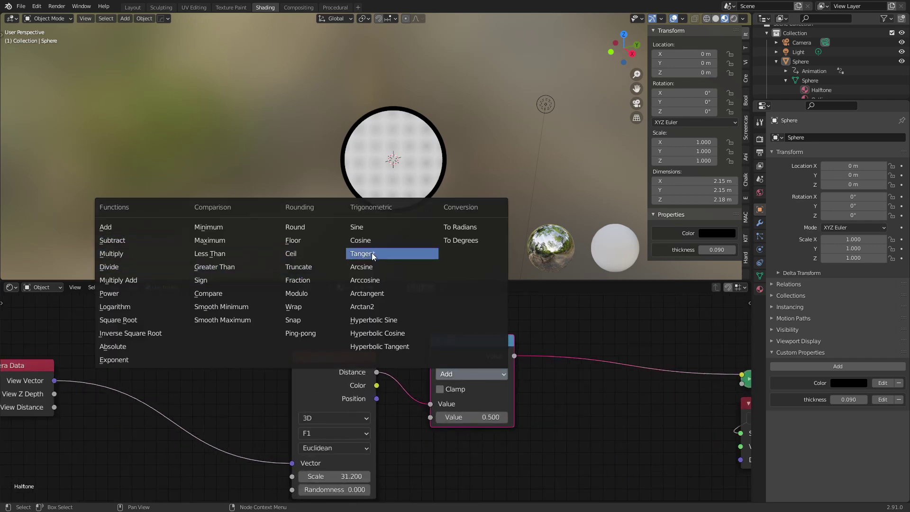
click(222, 266)
scroll(510, 390, down, 2)
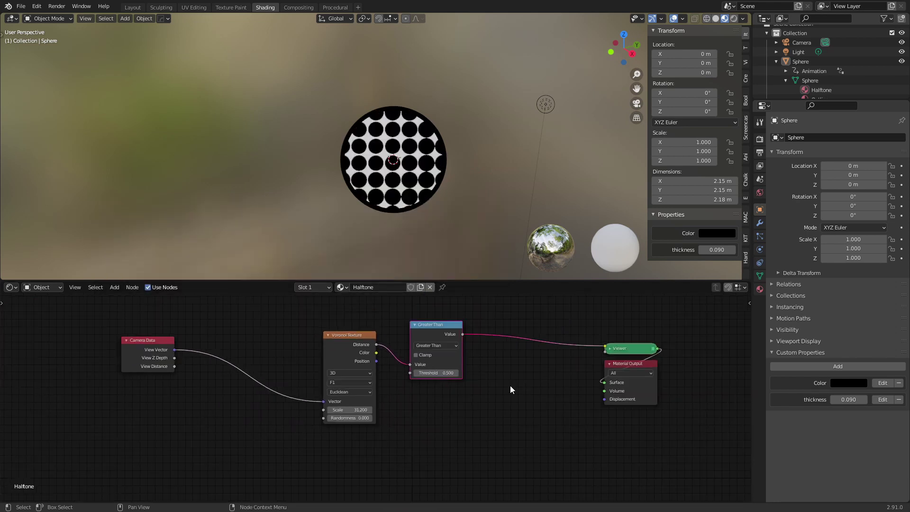
drag(426, 335, 425, 382)
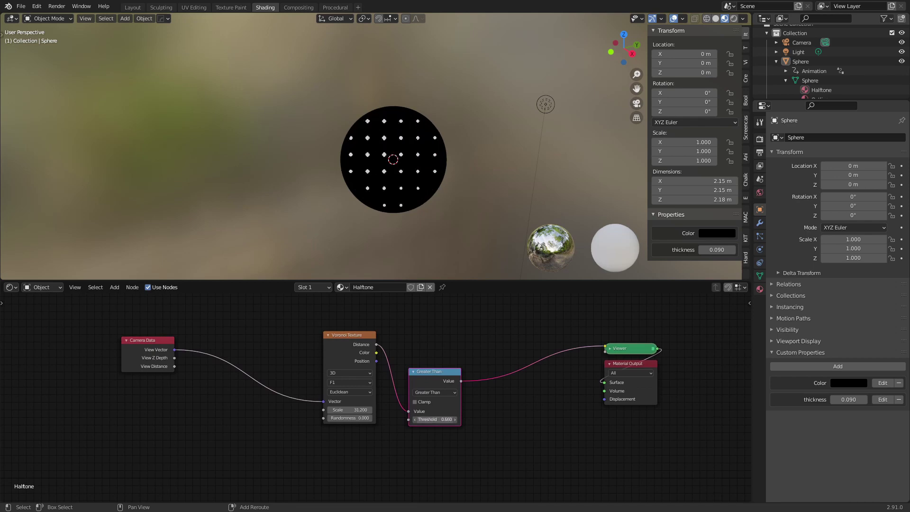
drag(434, 420, 438, 420)
middle_drag(401, 204, 435, 200)
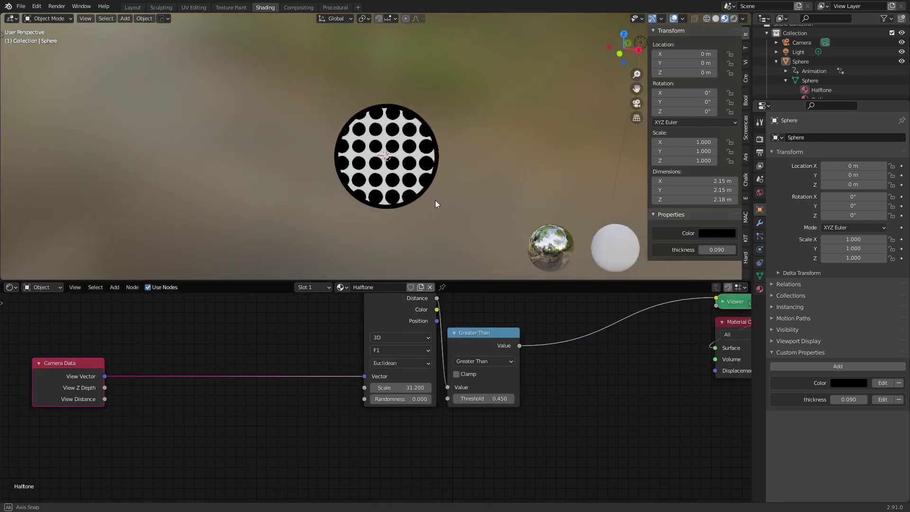
- Switch the Voronoi Texture's dimensions to 2D
click(407, 337)
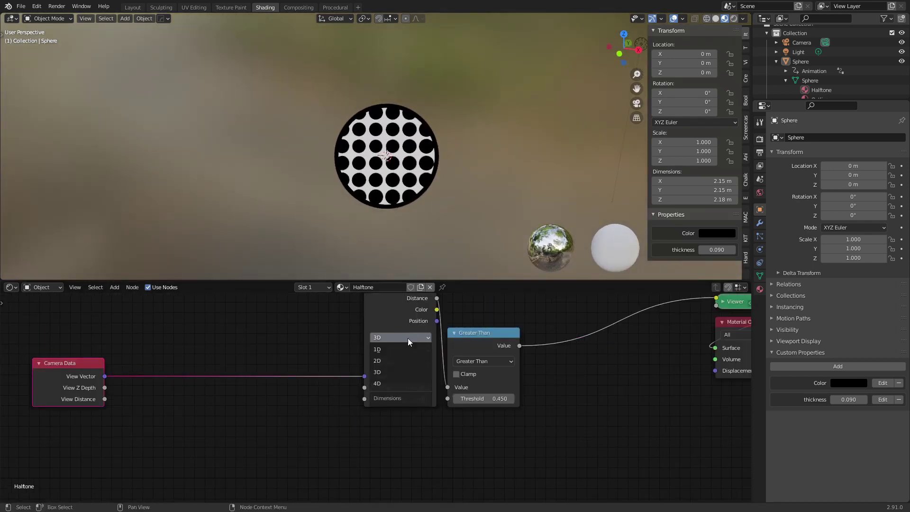
click(399, 362)
scroll(219, 358, down, 2)
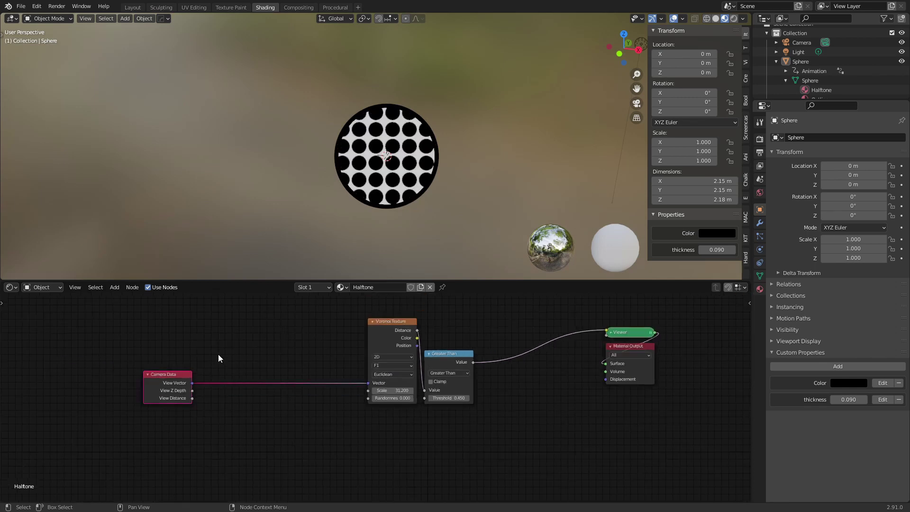
scroll(491, 367, up, 2)
- Set the Greater Than node's Threshold to 0.410 and shift the node slightly away from the Voronoi Texture
drag(488, 328, 466, 328)
middle_drag(482, 350, 494, 411)
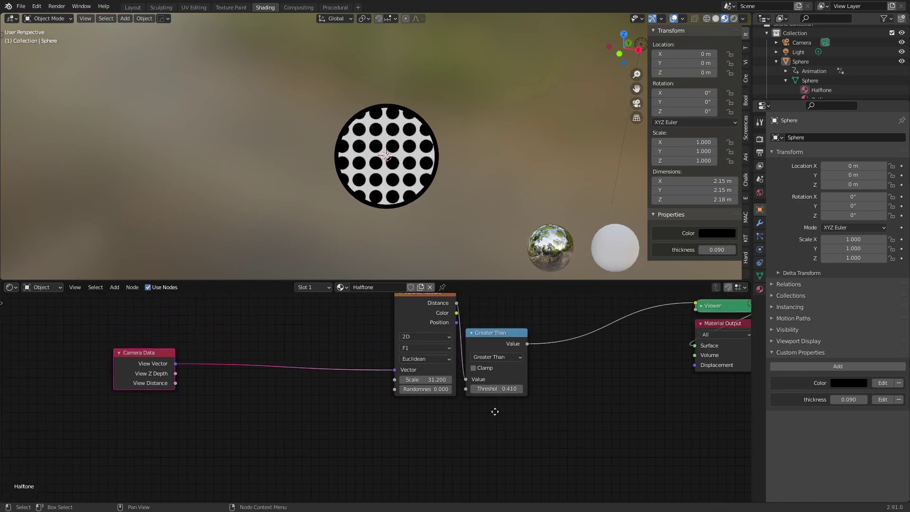
drag(491, 343, 499, 363)
middle_drag(433, 437, 430, 377)
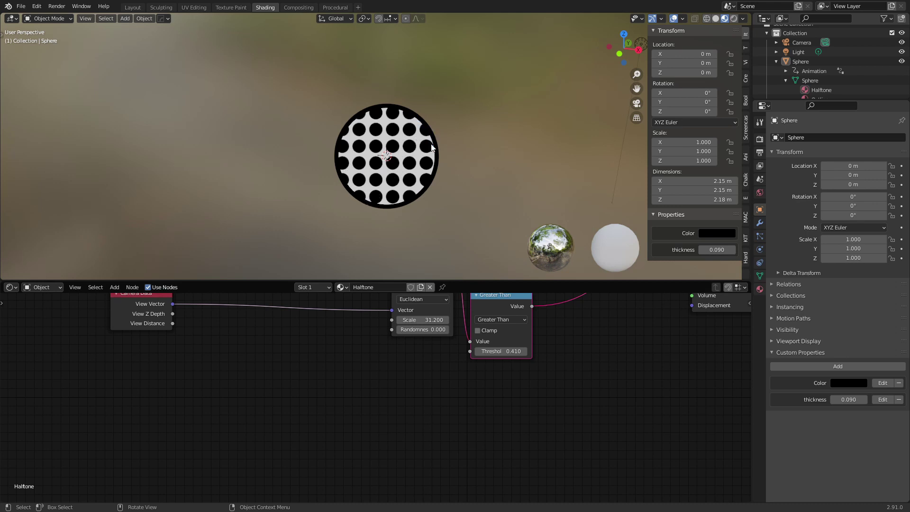
- Add a Diffuse BSDF node below the Camera Data node and preview its output on the sphere
scroll(335, 382, down, 2)
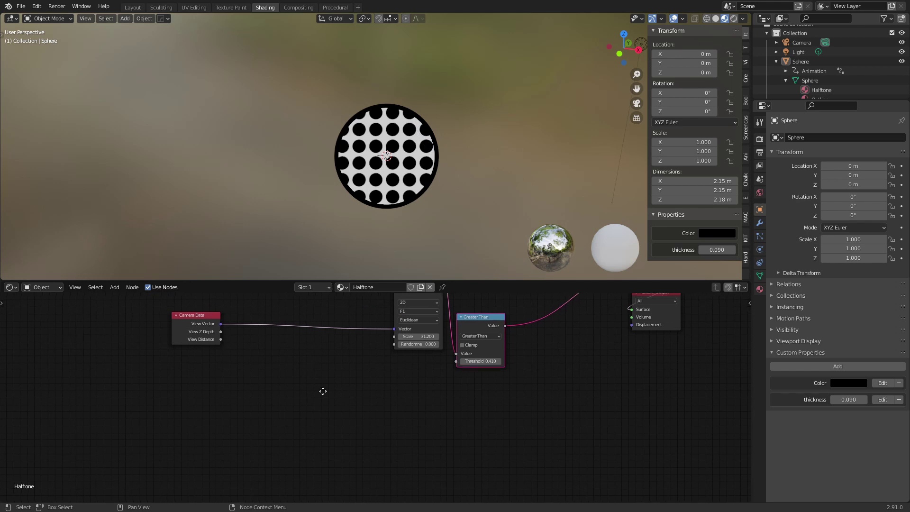
middle_drag(321, 393, 346, 380)
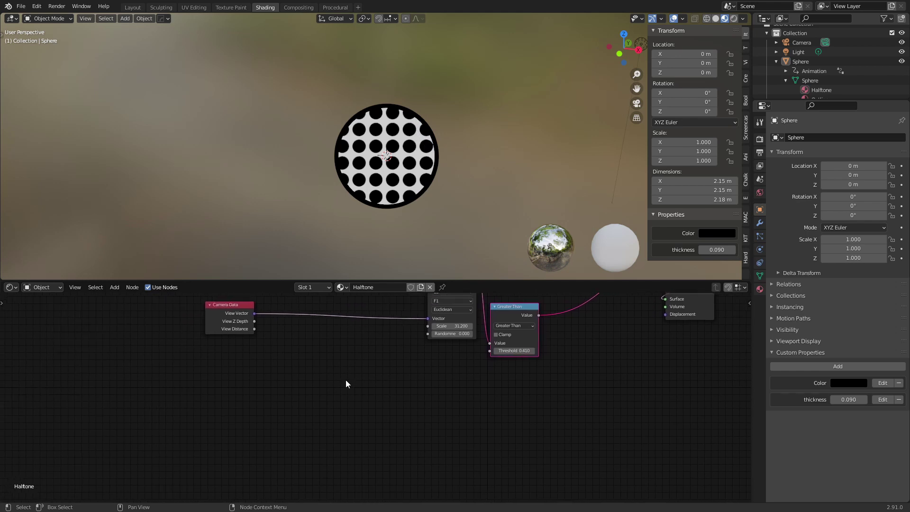
key(shift+a)
click(309, 383)
text(difus)
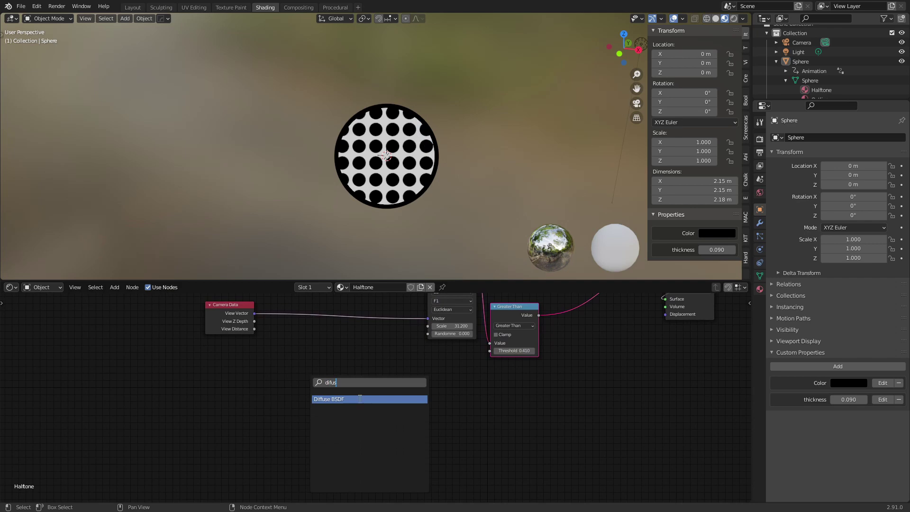
click(359, 400)
click(298, 423)
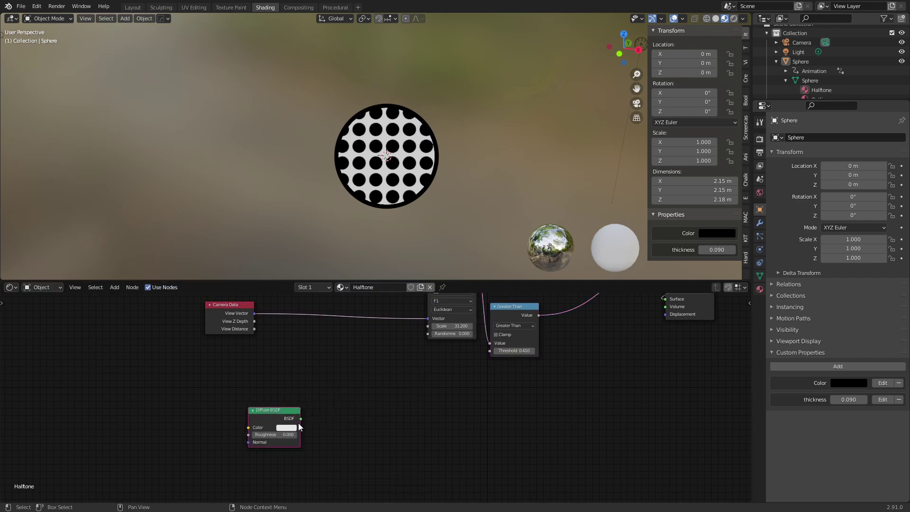
ctrl+shift+click(270, 409)
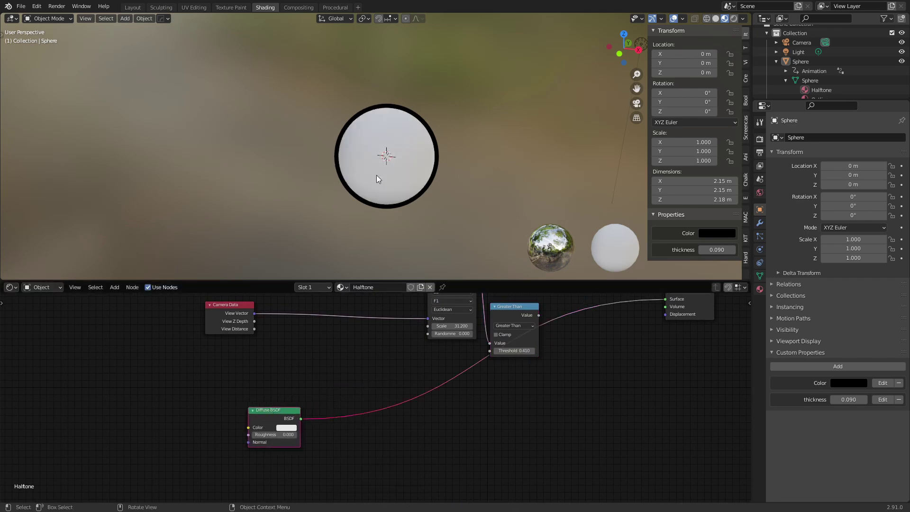
- Switch the 3D viewport to Rendered shading
scroll(441, 363, down, 2)
scroll(504, 376, up, 1)
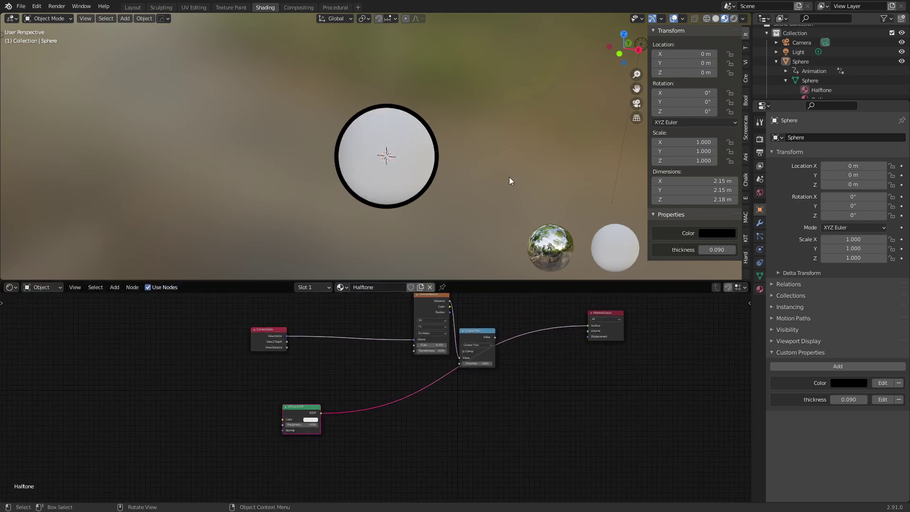
click(745, 19)
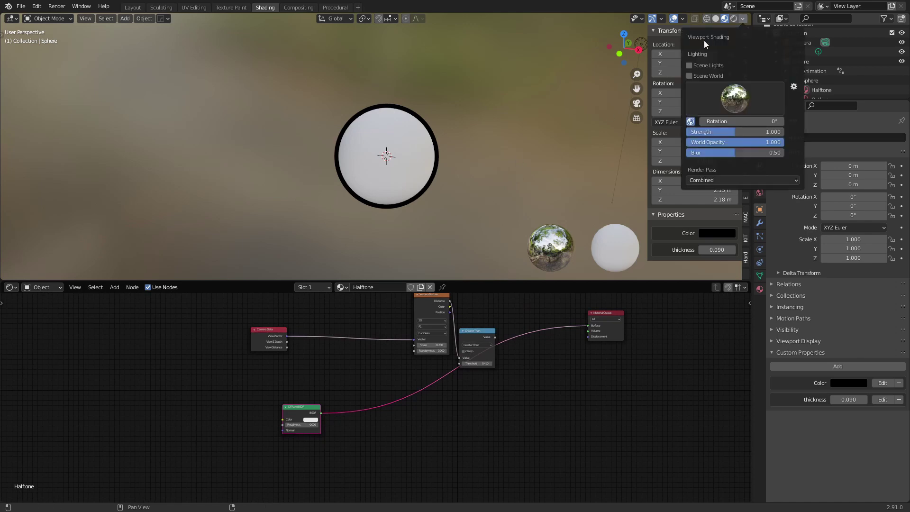
click(745, 19)
click(707, 76)
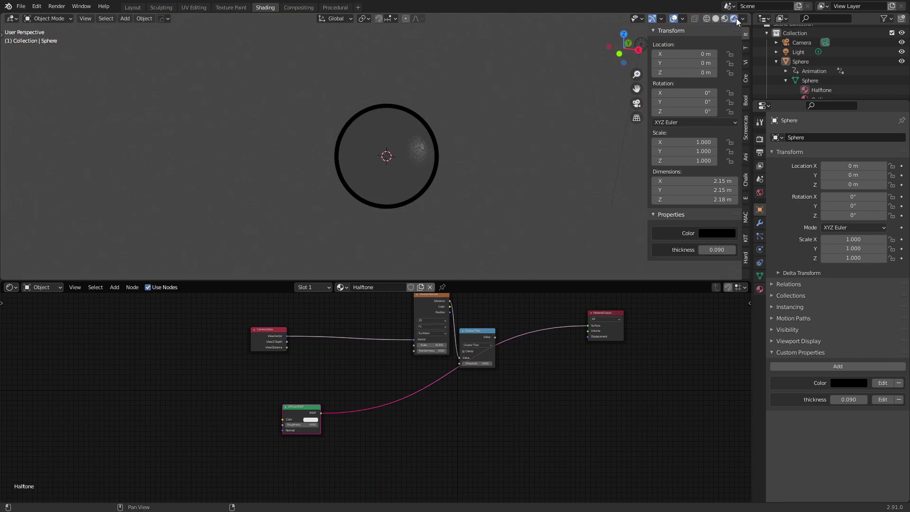
- Select the point light and move it closer to the sphere
scroll(456, 177, up, 1)
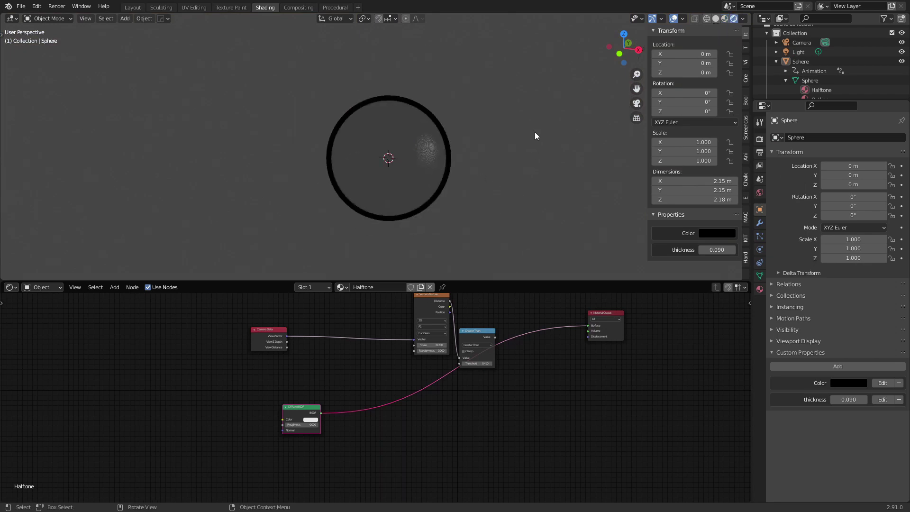
scroll(522, 129, down, 6)
scroll(514, 124, up, 4)
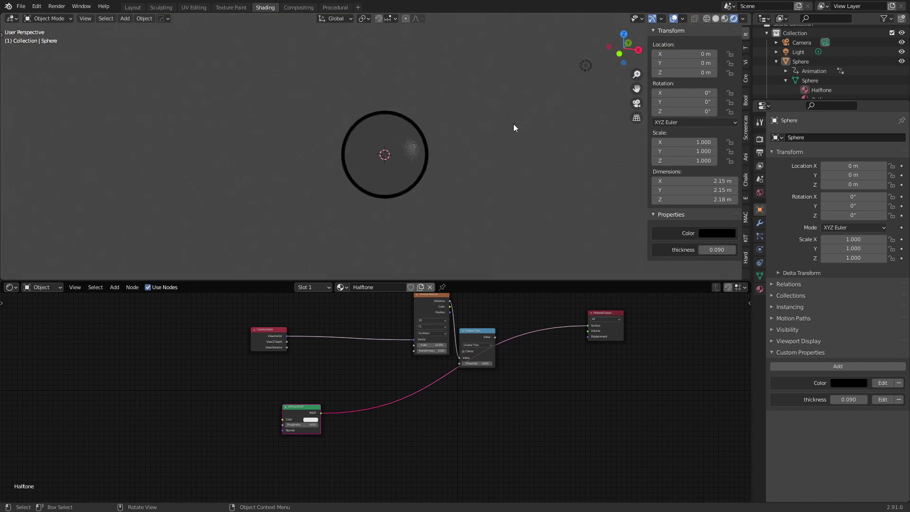
click(581, 65)
click(760, 249)
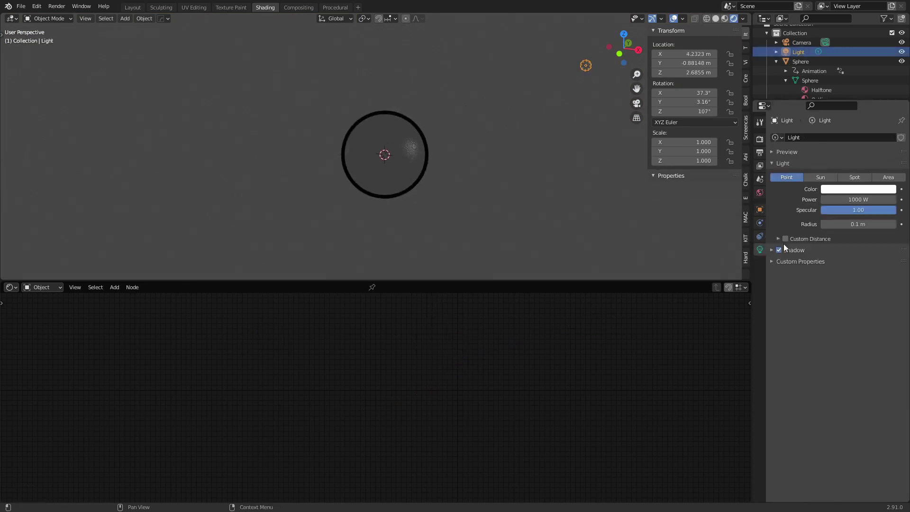
key(g)
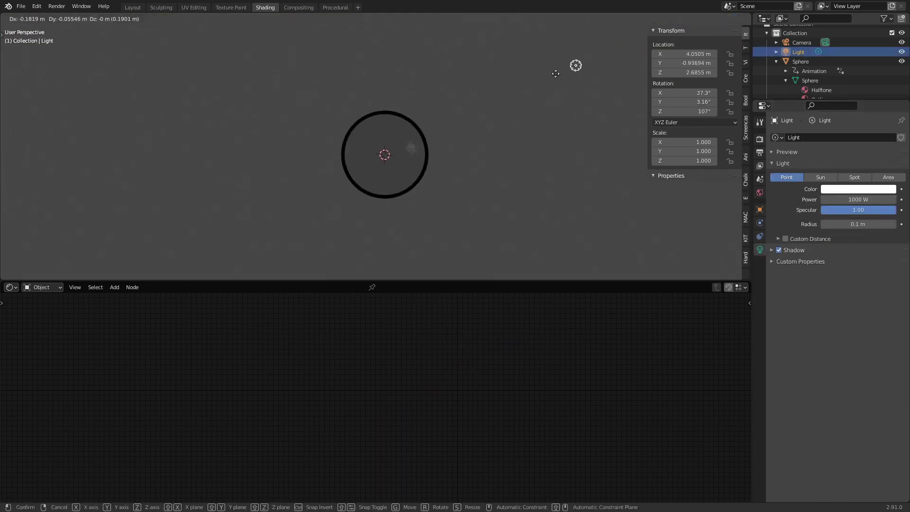
click(430, 114)
- Set the Shadow Mode of the sphere's Outline material to None
click(416, 166)
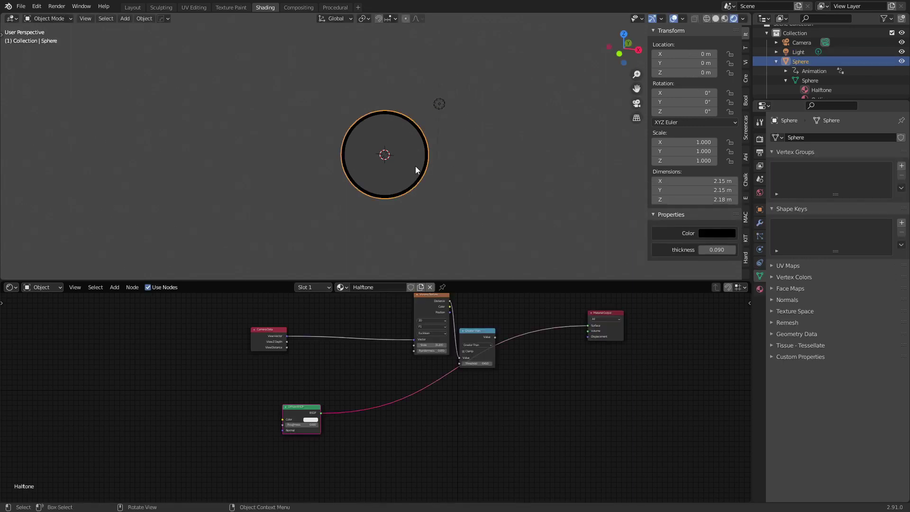
scroll(416, 178, up, 2)
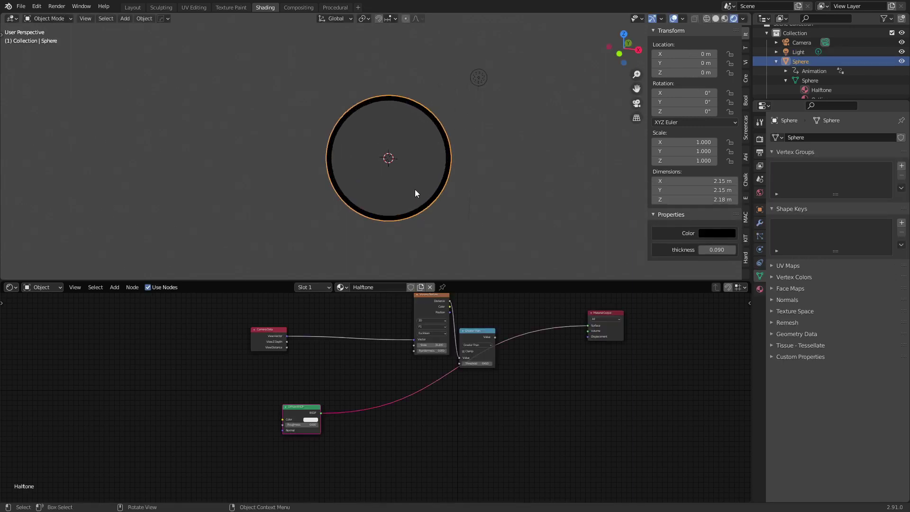
click(516, 173)
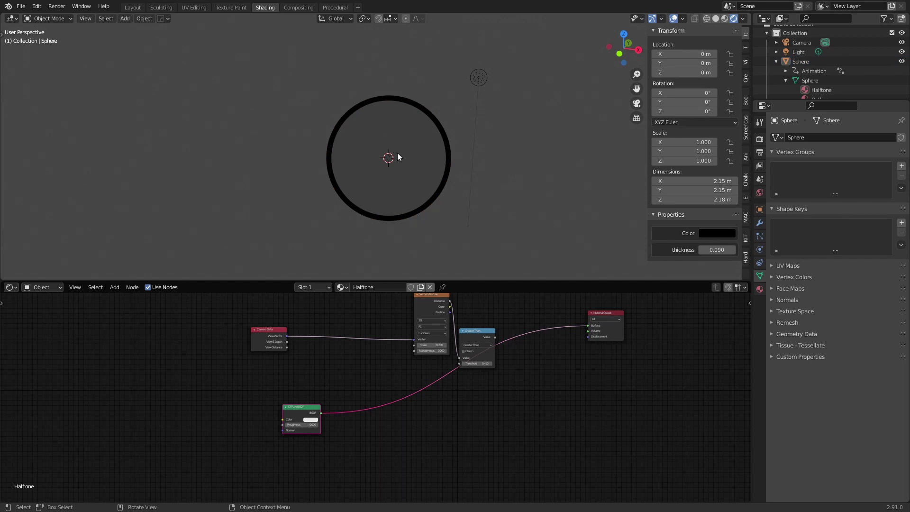
click(398, 171)
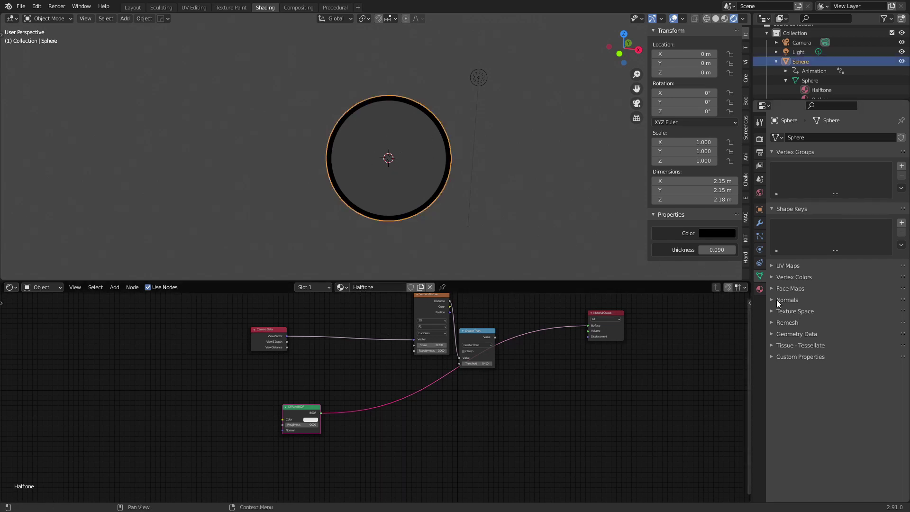
click(319, 288)
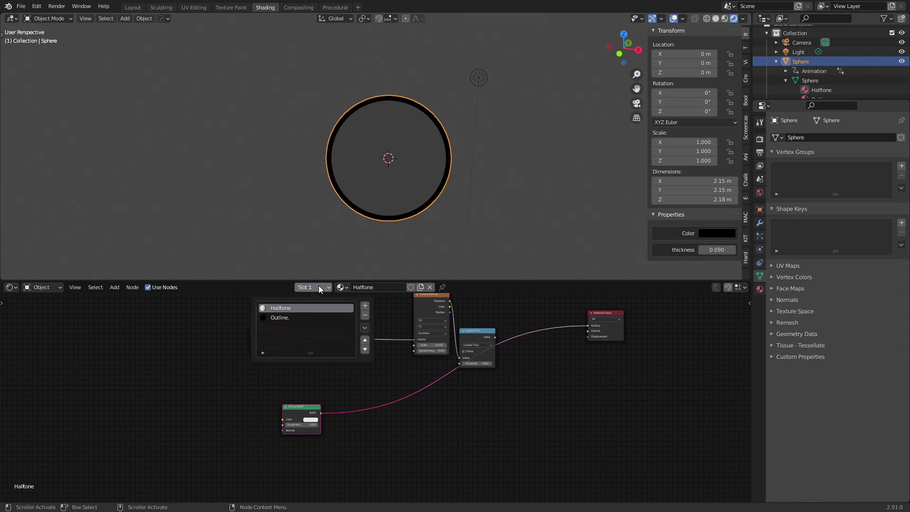
click(299, 318)
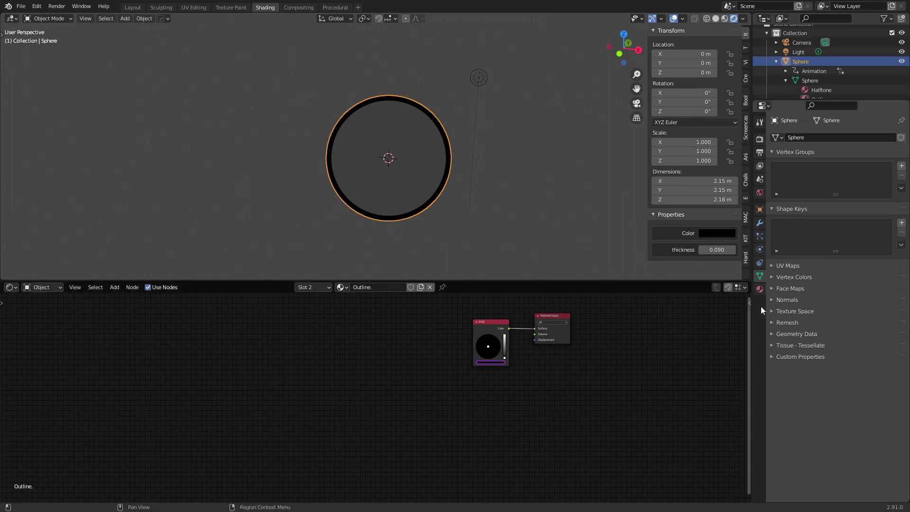
click(760, 289)
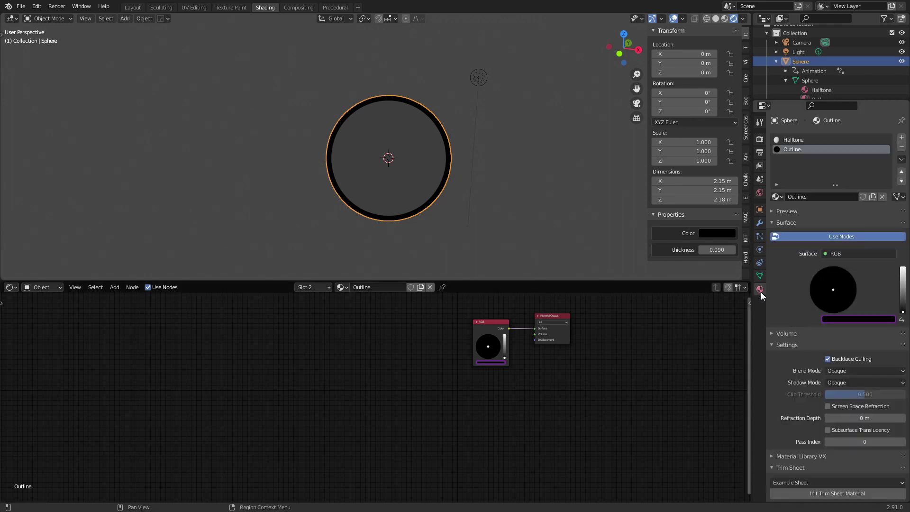
click(841, 382)
click(842, 395)
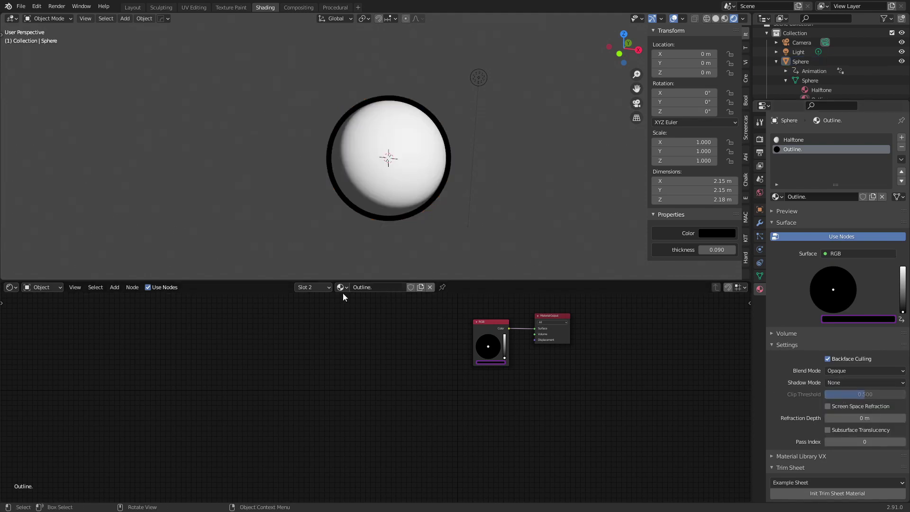
- Show the sphere's Halftone material nodes and move the point light to about X 2.33 m, Y -1.35 m, Z 2.95 m
click(323, 287)
click(307, 306)
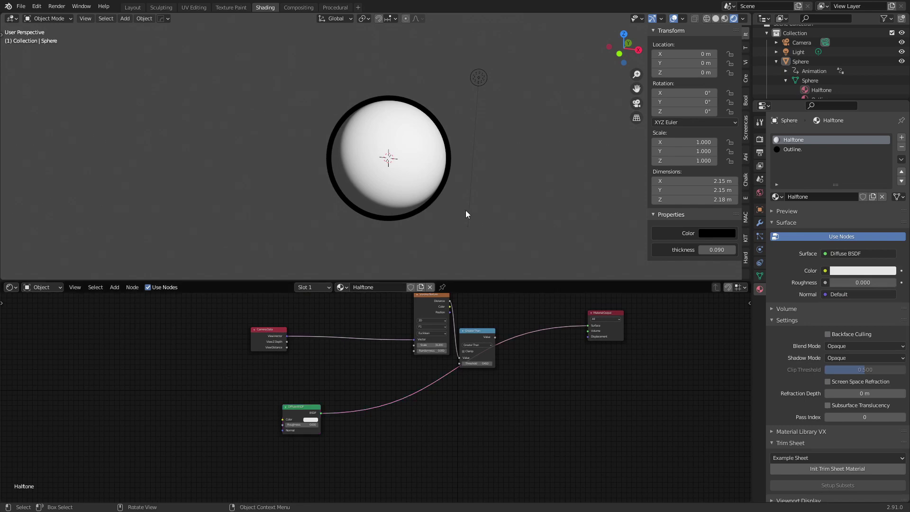
click(482, 75)
scroll(522, 161, down, 4)
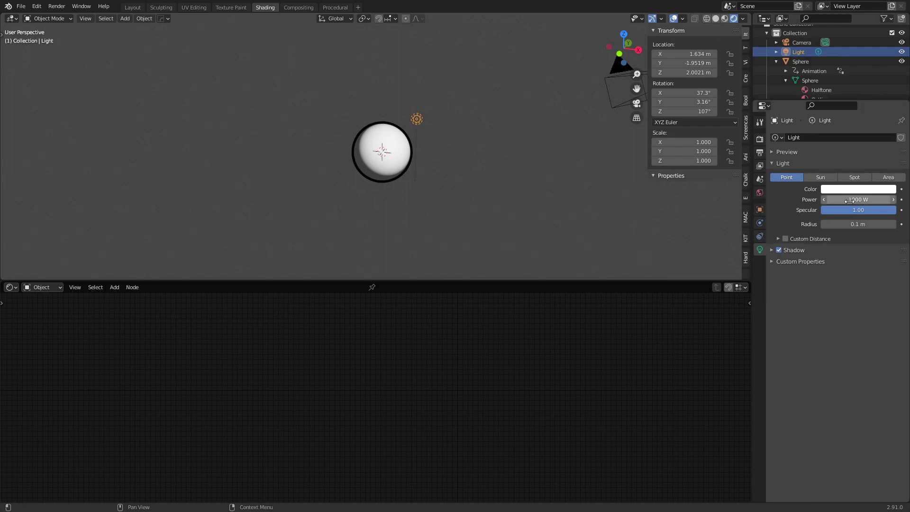
scroll(480, 175, down, 2)
scroll(463, 178, up, 5)
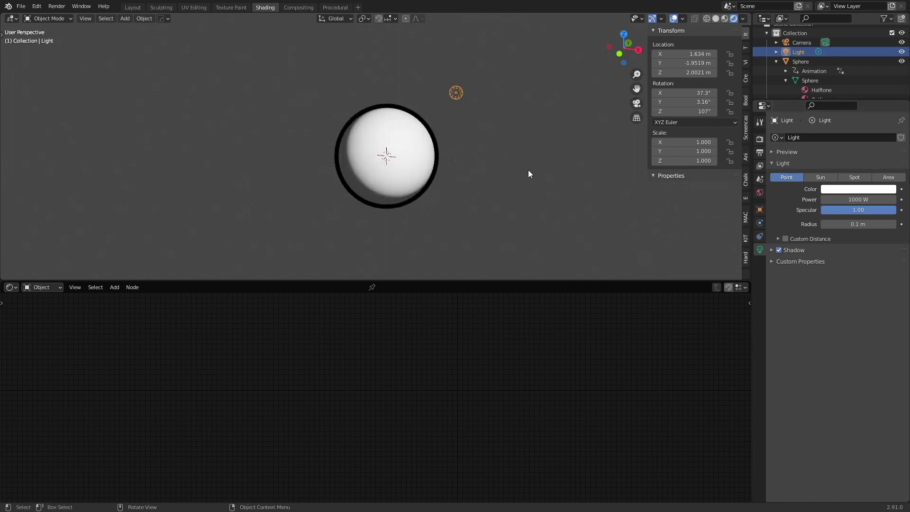
key(g)
click(588, 101)
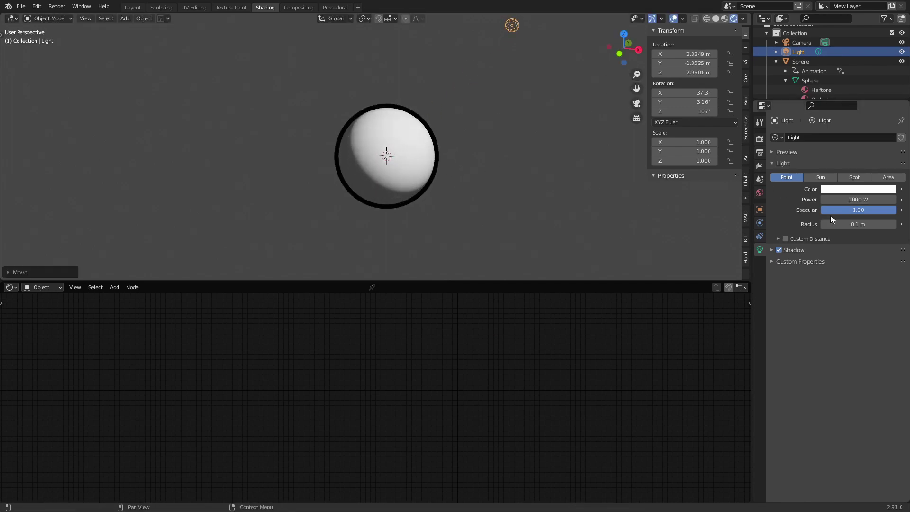
- Set the point light's power to 600 W and reselect the sphere
click(868, 200)
click(867, 200)
key(ctrl+a)
text(600)
key(Return)
click(396, 164)
scroll(400, 223, up, 2)
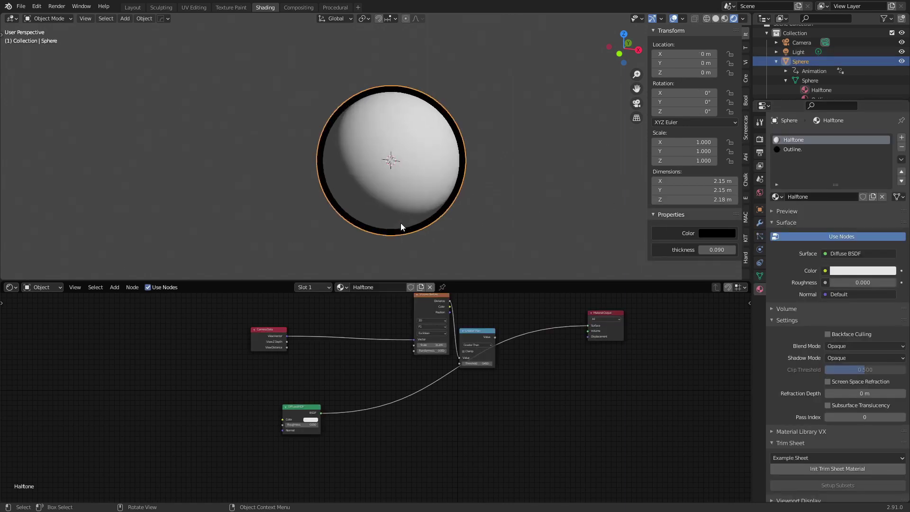
scroll(404, 225, down, 1)
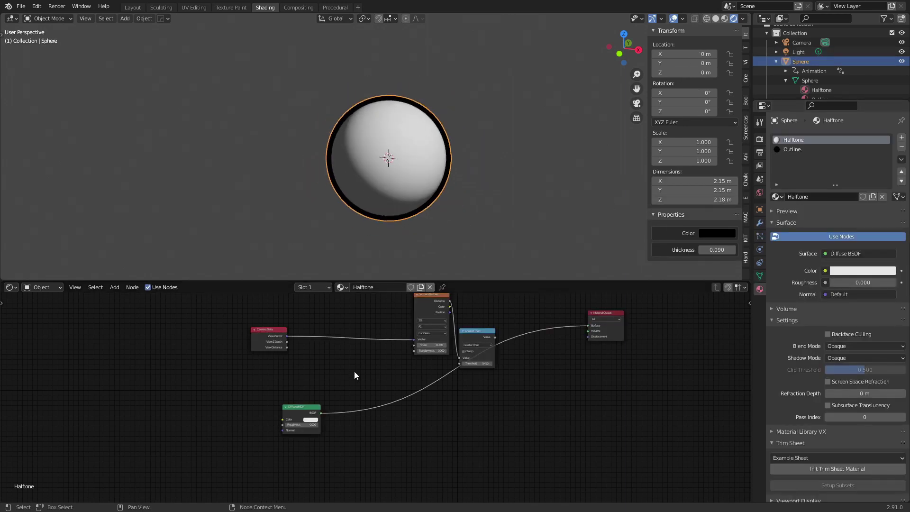
- Shift the Diffuse BSDF node aside and insert a Shader to RGB node on its output link
scroll(367, 390, up, 2)
middle_drag(389, 394, 422, 331)
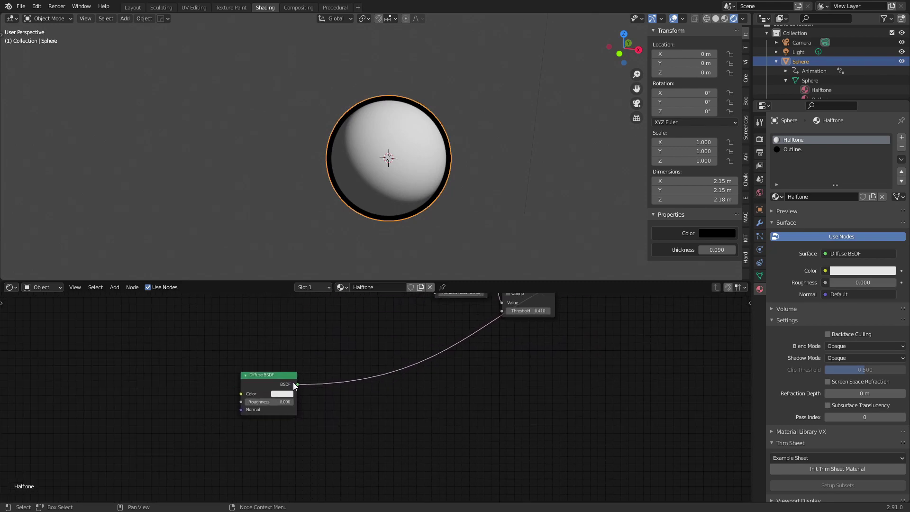
drag(293, 382, 271, 400)
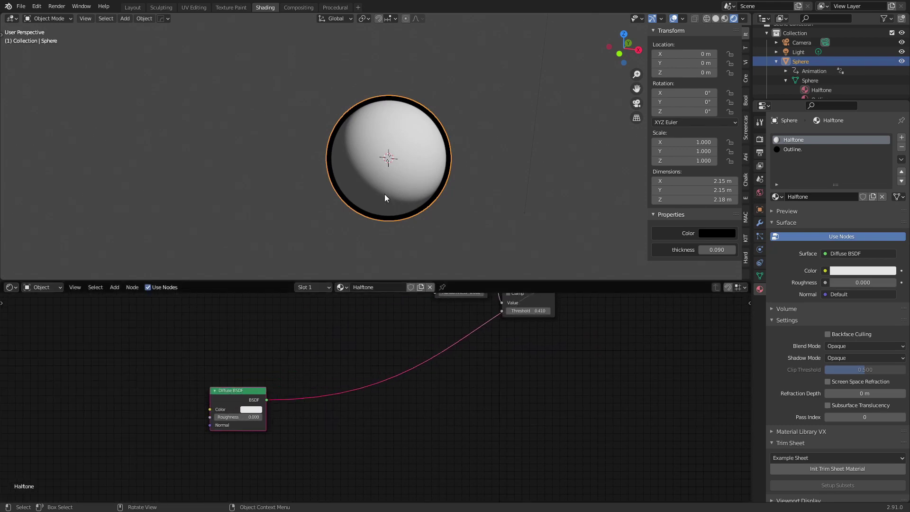
key(shift+a)
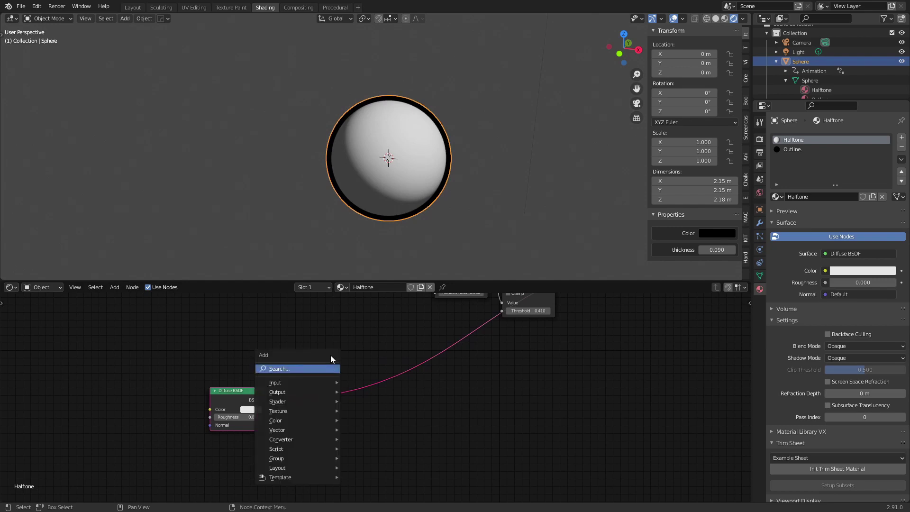
click(326, 366)
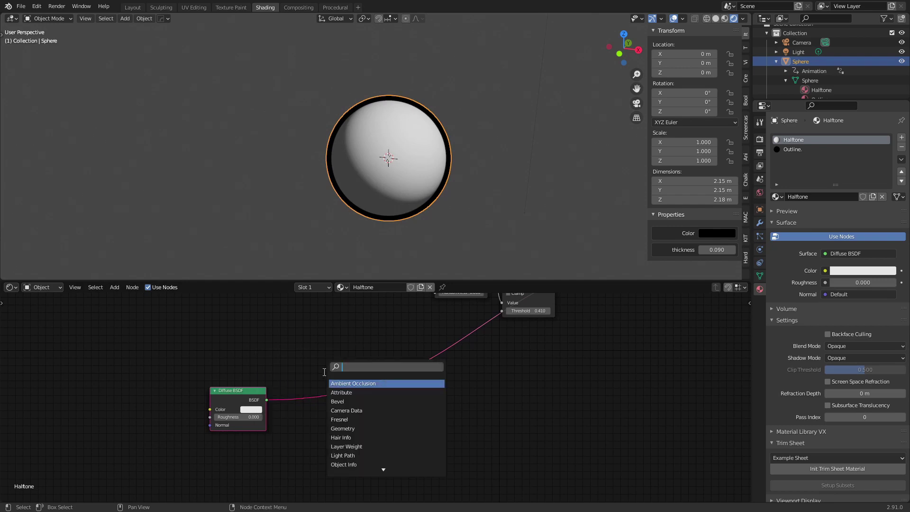
text(shad)
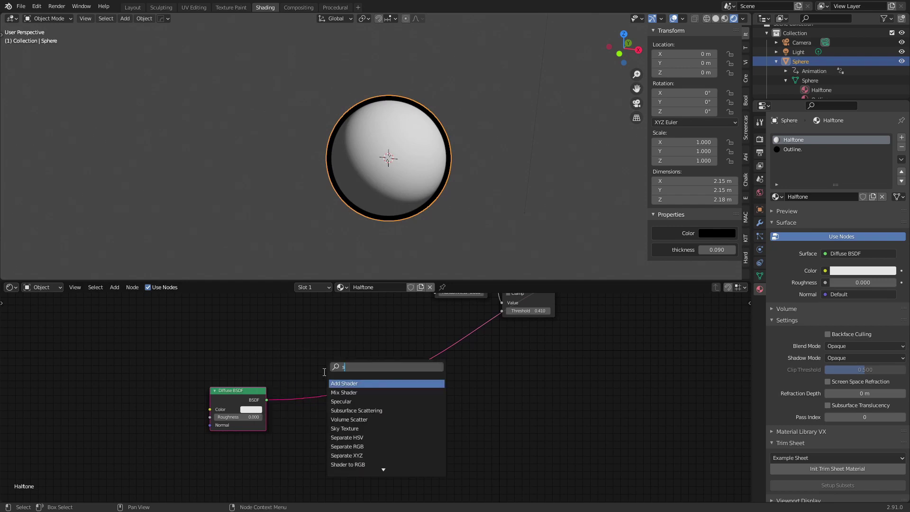
key(Down)
key(Down)
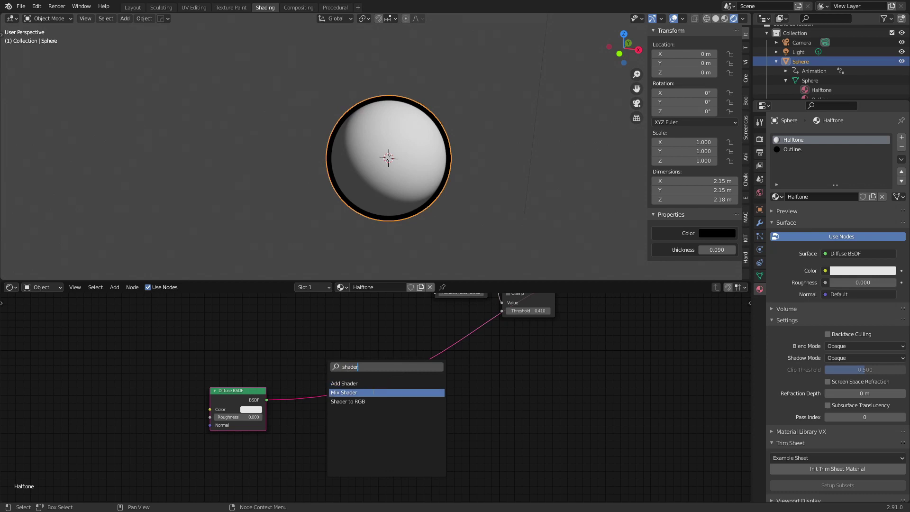
key(Return)
click(334, 439)
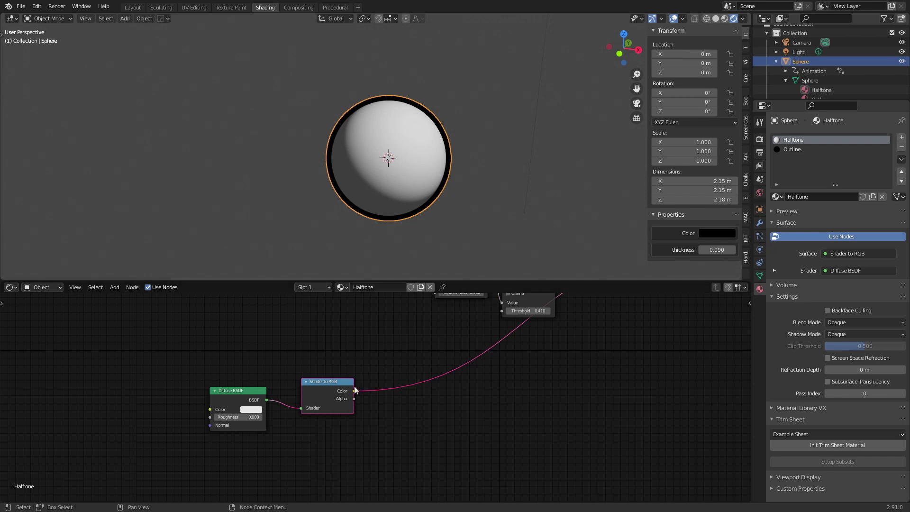
- Connect the Shader to RGB Color output to the Greater Than node's Threshold and preview the Greater Than node on the sphere
drag(319, 397, 315, 394)
middle_drag(424, 402, 399, 365)
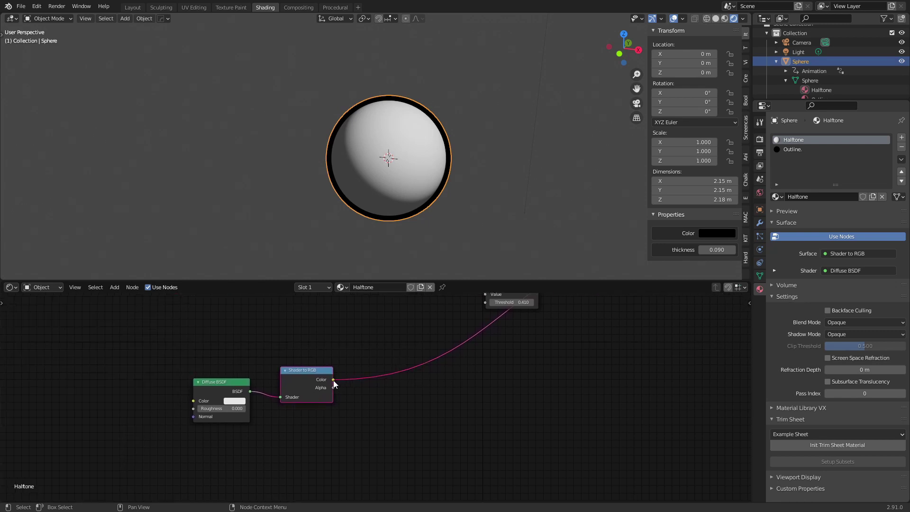
middle_drag(415, 357, 389, 401)
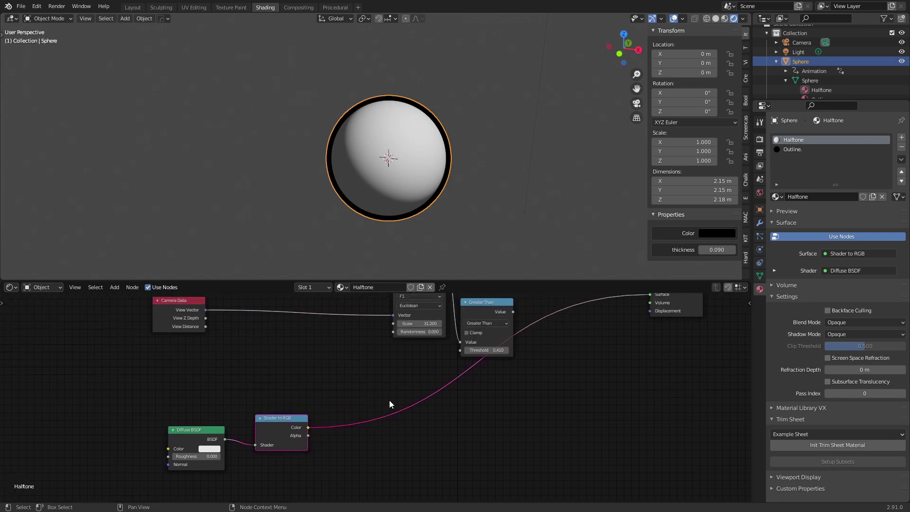
drag(291, 425, 288, 435)
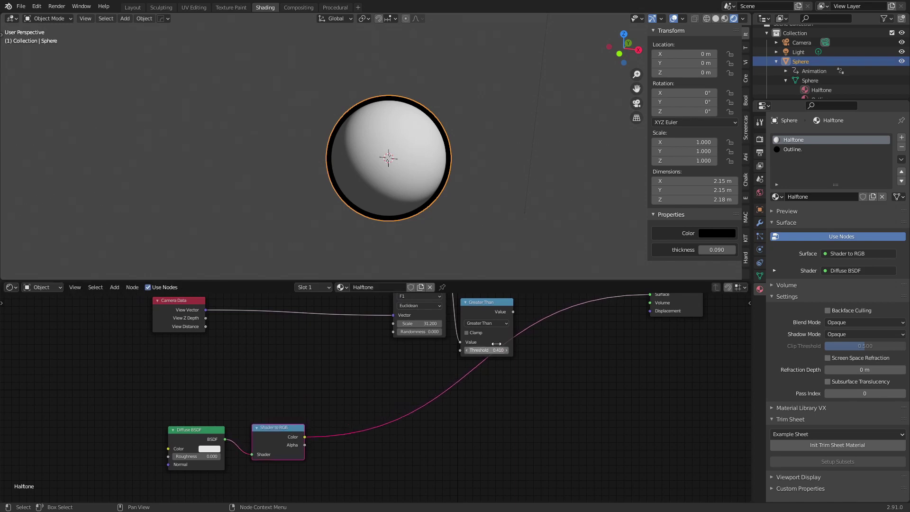
drag(482, 302, 488, 305)
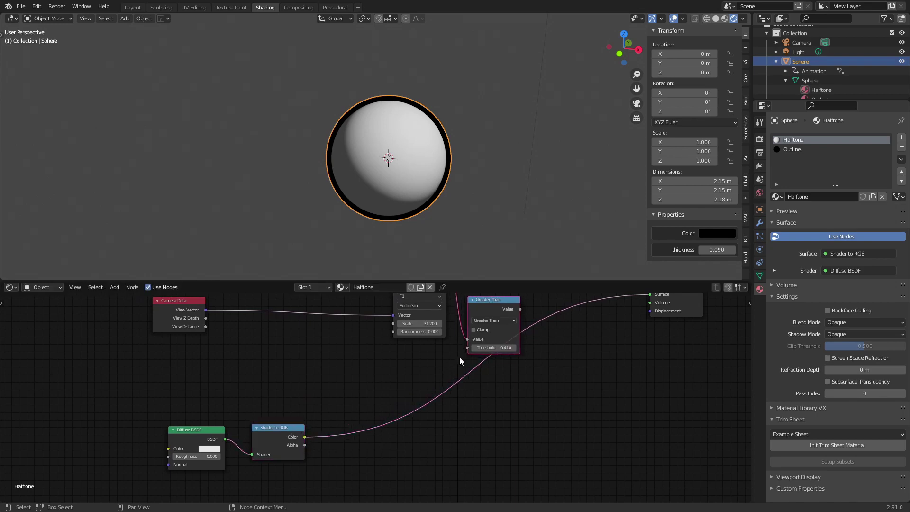
middle_drag(425, 368, 411, 399)
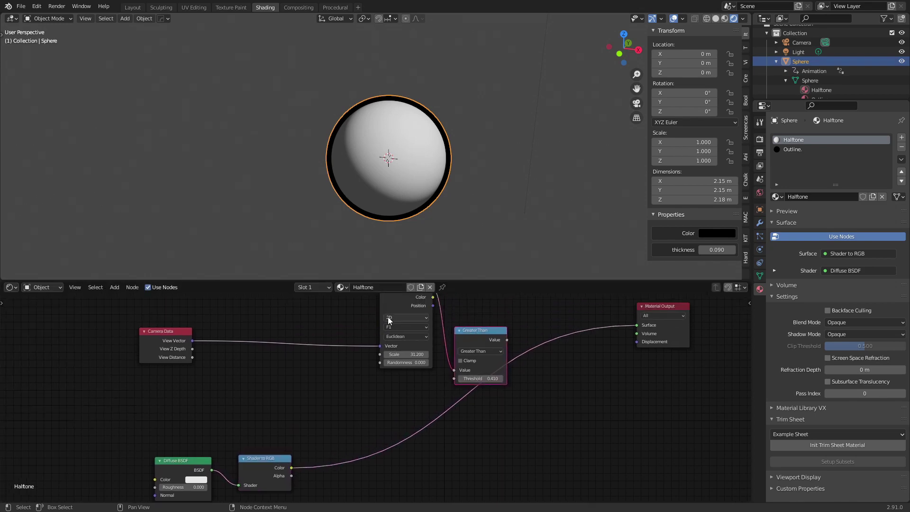
middle_drag(405, 431, 411, 416)
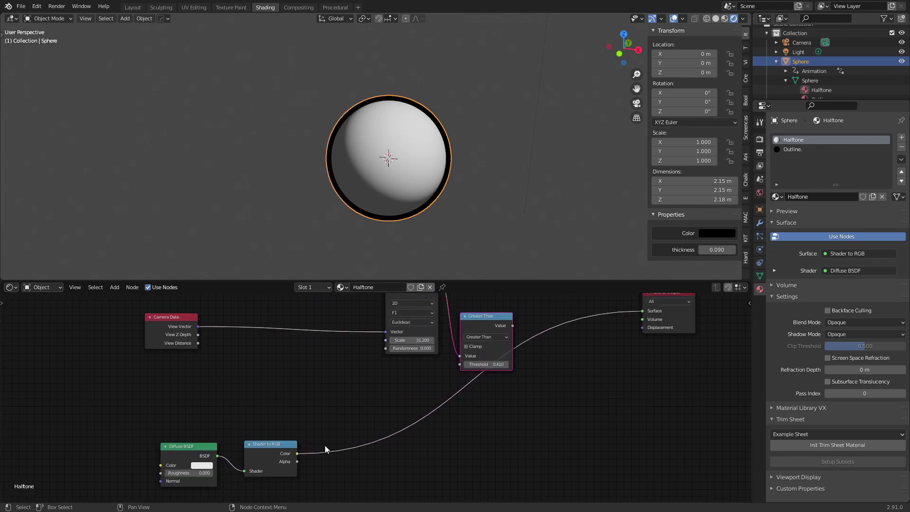
drag(298, 454, 461, 364)
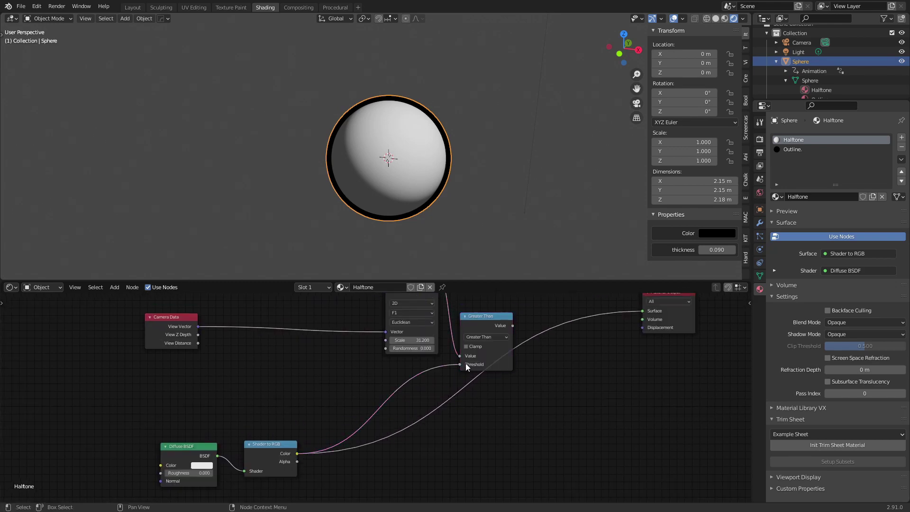
ctrl+shift+click(492, 320)
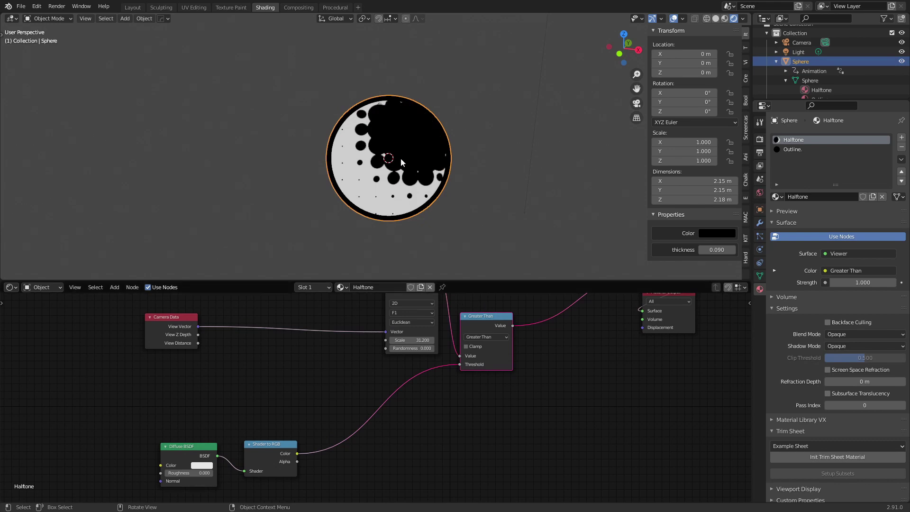
- Move the Viewer and Material Output nodes farther from the Greater Than node to make room between them
scroll(543, 375, down, 3)
key(shift+a)
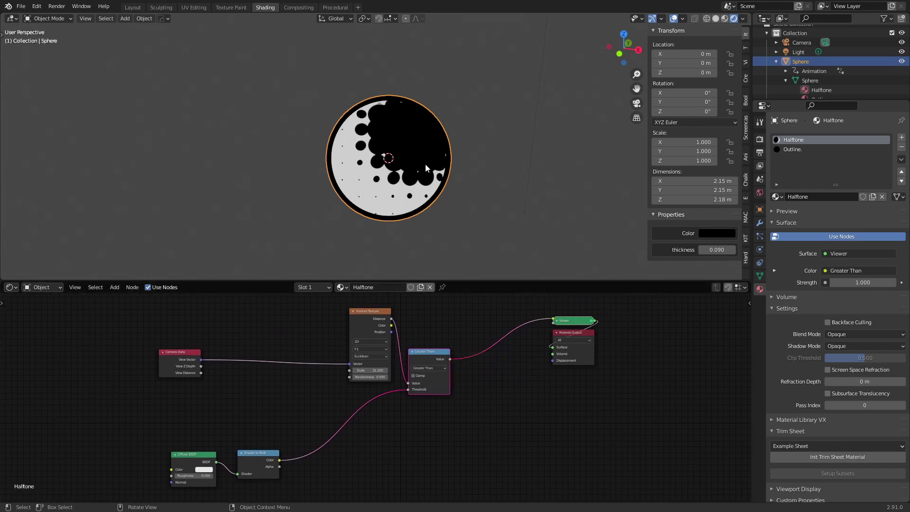
middle_drag(531, 380, 473, 390)
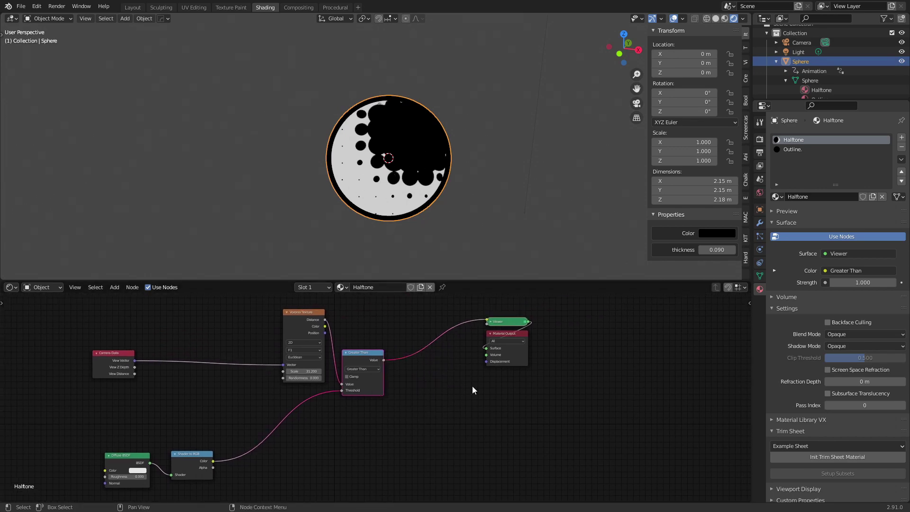
click(520, 343)
drag(505, 334, 541, 360)
scroll(479, 383, up, 2)
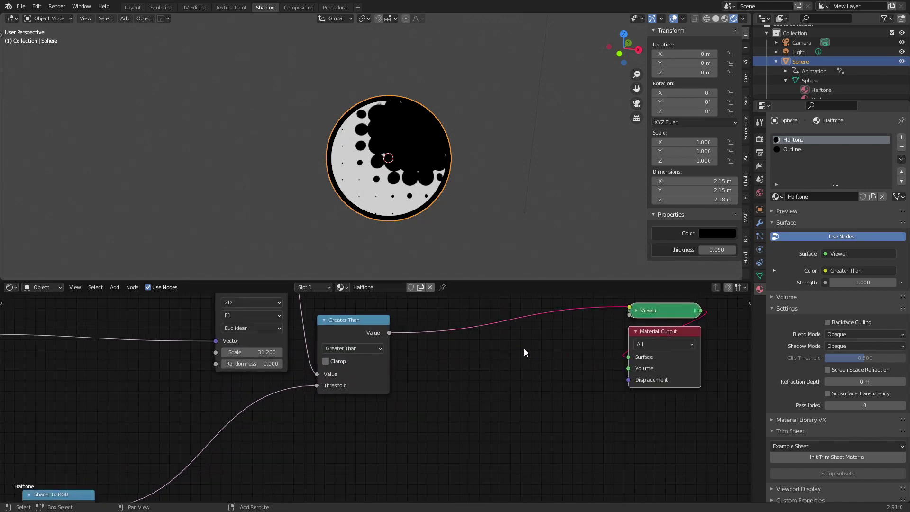
- Insert a MixRGB node between the Greater Than and Viewer nodes, with the Greater Than value driving its Fac input
key(shift+a)
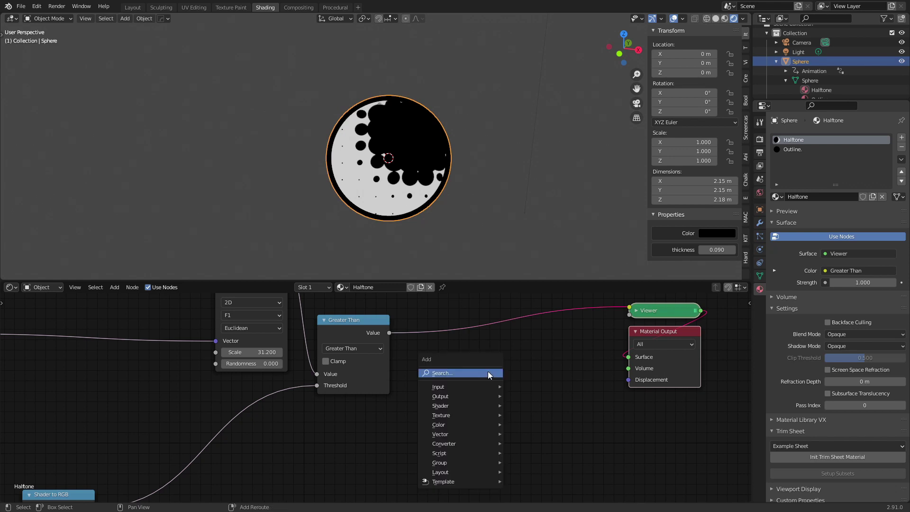
click(488, 373)
text(mo)
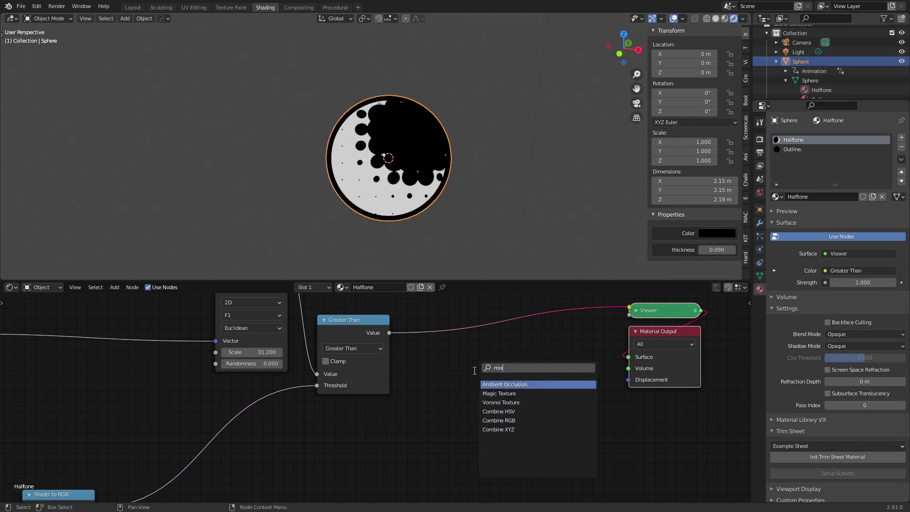
key(BackSpace)
text(ix)
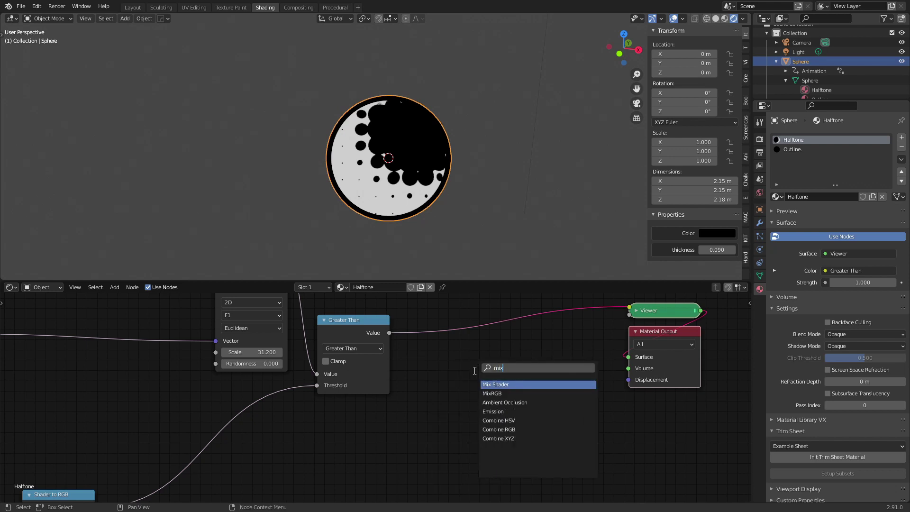
click(493, 394)
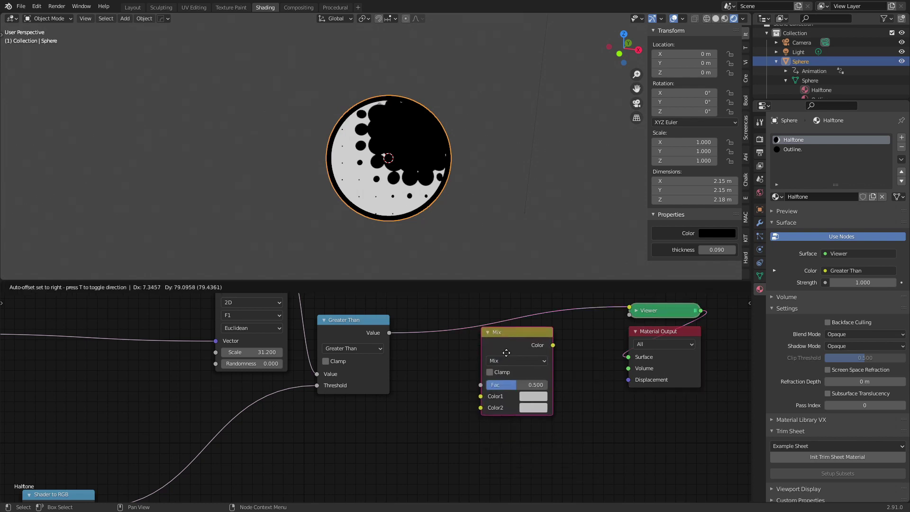
click(505, 338)
mouse_move(478, 367)
mouse_down()
mouse_move(468, 376)
mouse_move(478, 368)
mouse_up()
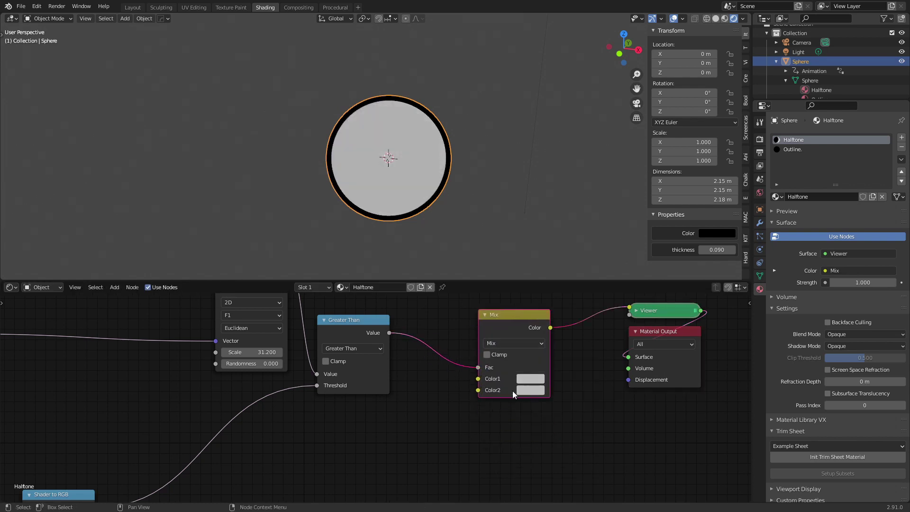
- Set the Mix node's Color1 to white and its Color2 to black
click(531, 379)
mouse_move(606, 233)
mouse_down()
mouse_move(606, 280)
mouse_move(606, 229)
mouse_up()
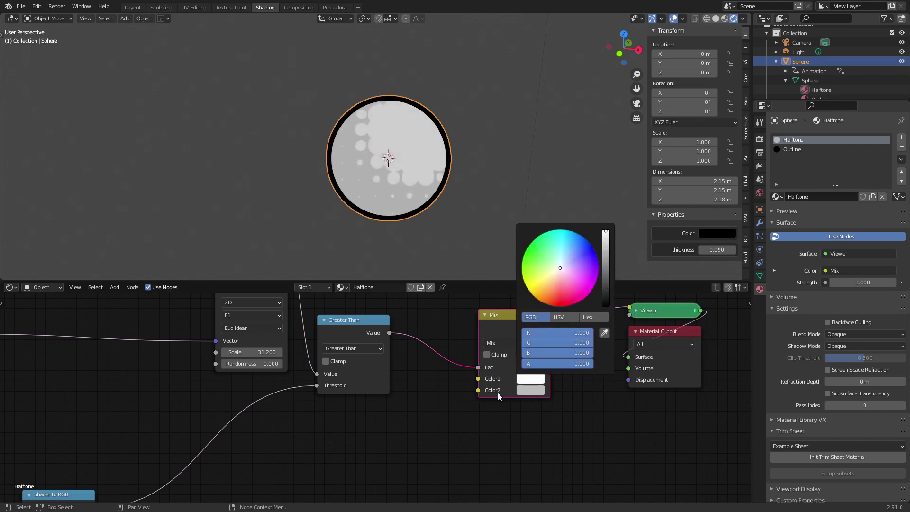
click(522, 391)
click(606, 296)
drag(605, 296, 606, 321)
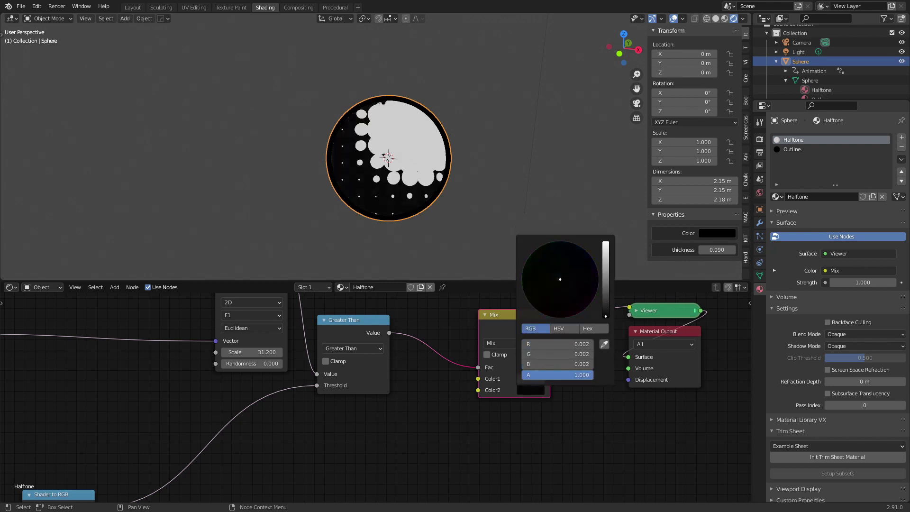
- Raise the Voronoi Texture's Scale to about 132.1 for a finer dot pattern
scroll(379, 430, down, 4)
middle_drag(378, 430, 460, 378)
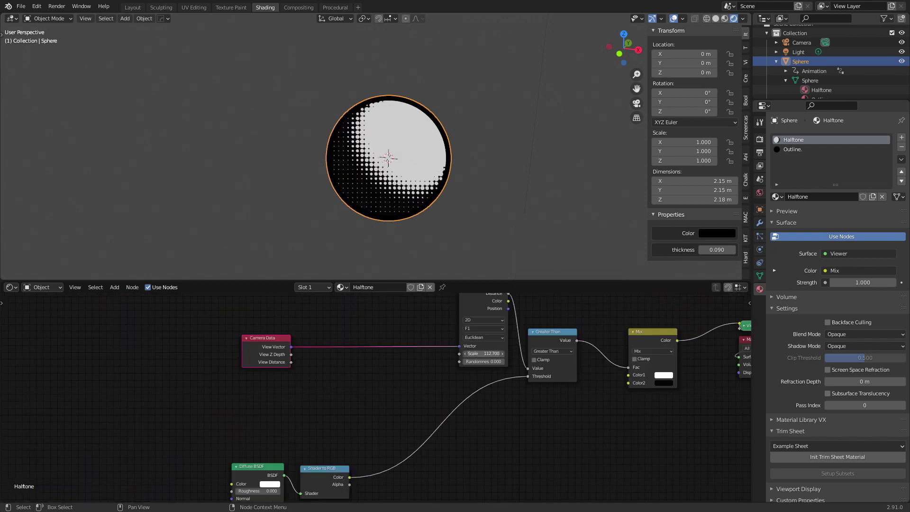
drag(483, 354, 505, 353)
- Add a Value node below Camera Data and connect its output to the Voronoi Texture's Scale input
key(shift+a)
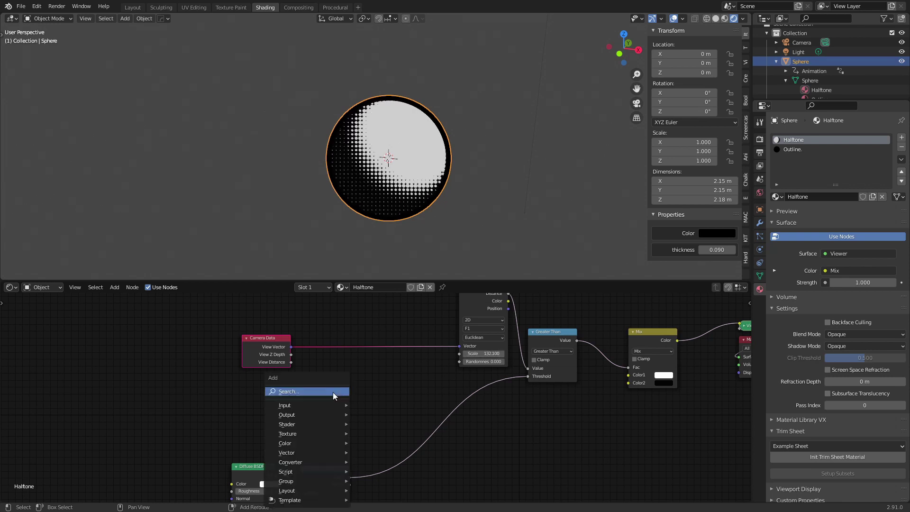
click(333, 391)
text(valk)
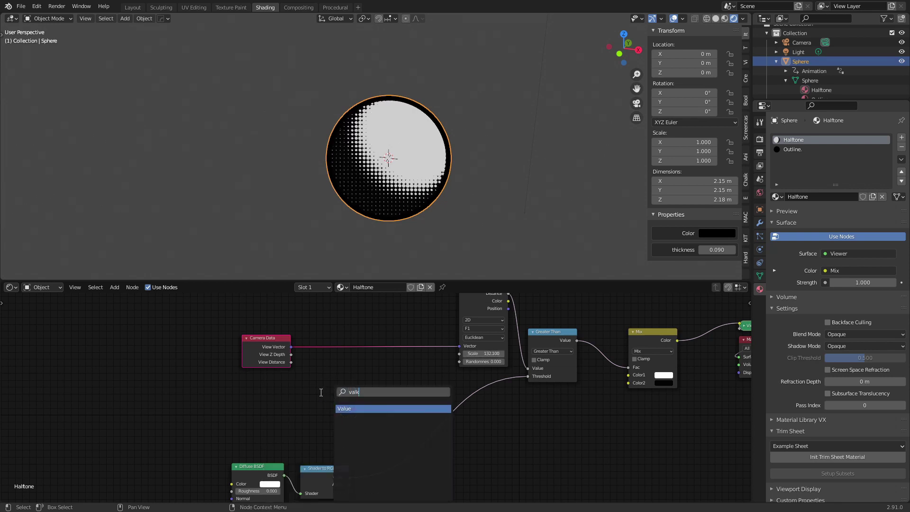
key(BackSpace)
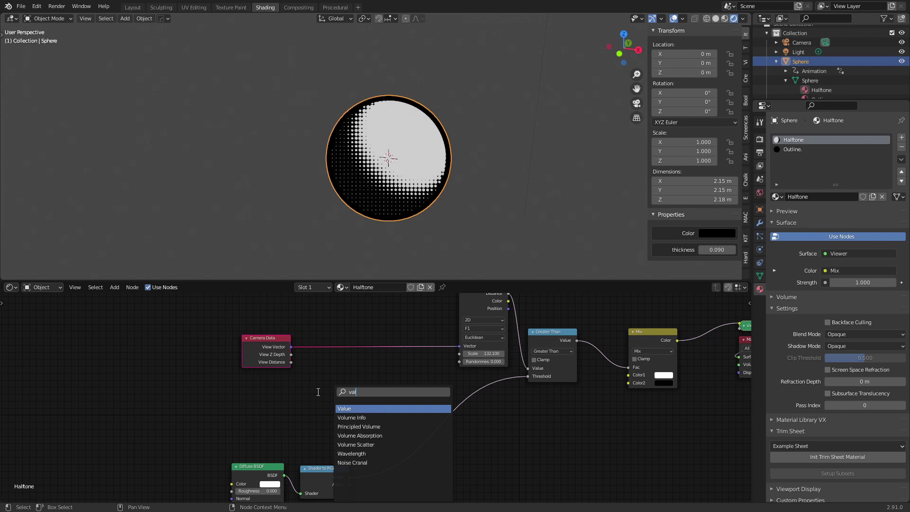
text(ue)
key(Return)
click(348, 397)
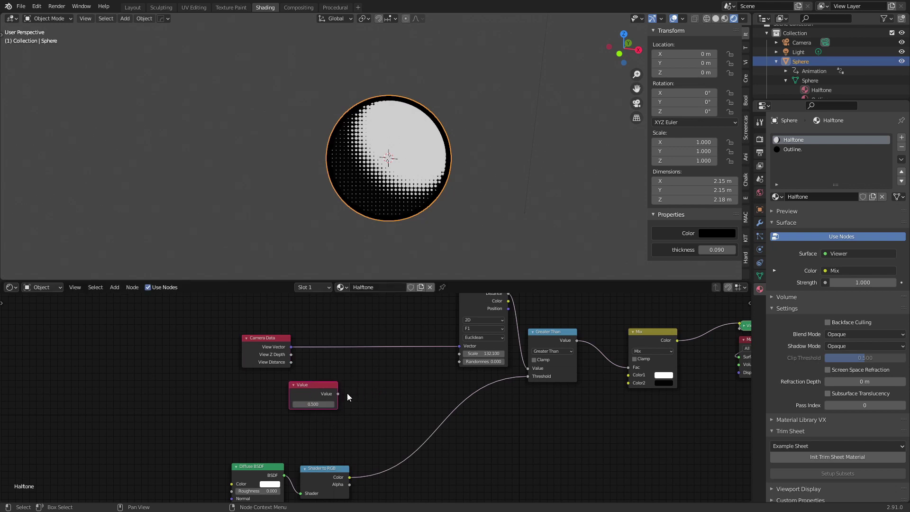
drag(338, 394, 459, 353)
- Label the new Value node "Text Size"
scroll(377, 388, up, 1)
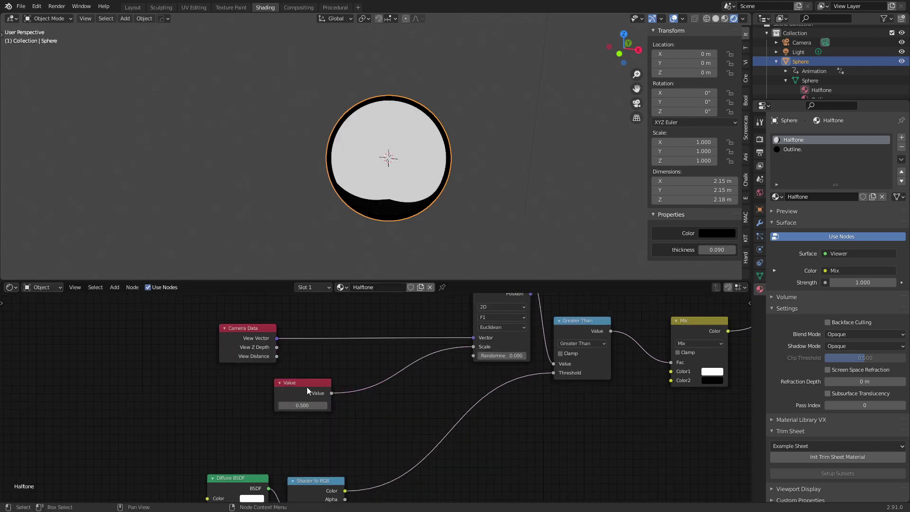
right_click(302, 385)
click(273, 382)
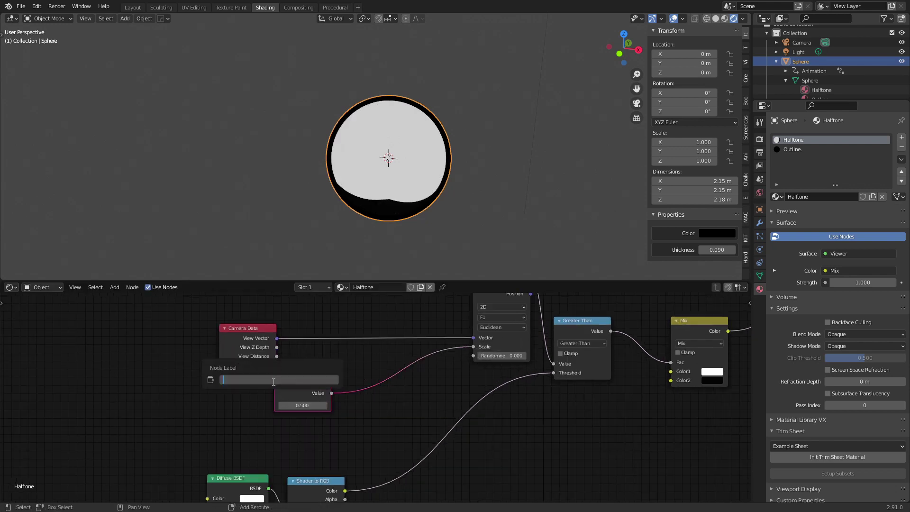
text(Text Size)
key(Return)
- Set the Text Size node's value to 165 to restore a fine dot pattern
click(302, 405)
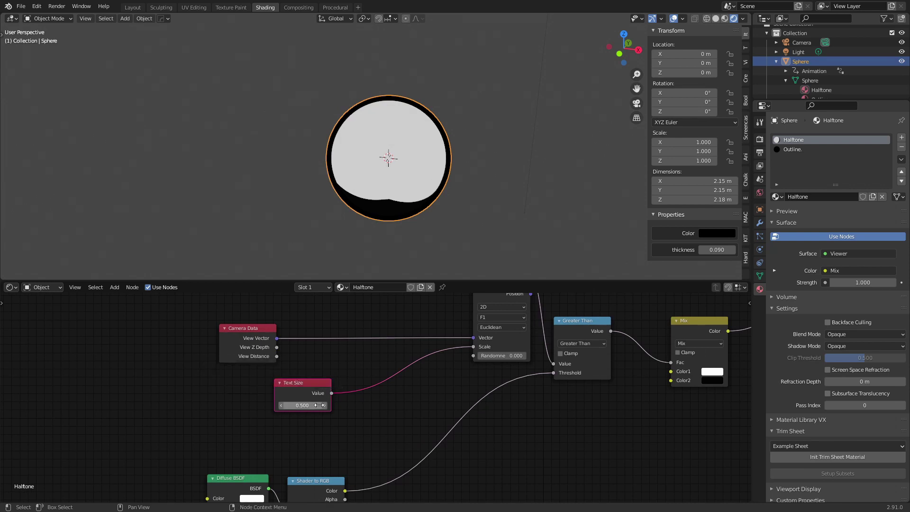
text(38.9)
key(Return)
drag(302, 406, 375, 405)
click(316, 405)
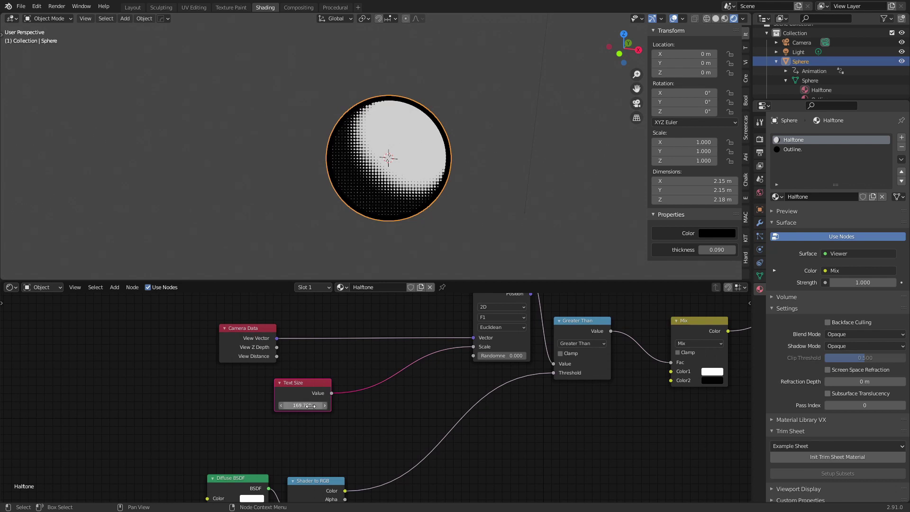
text(165)
key(Return)
- Select the point light above the sphere and lower its power to about 470.6 W
scroll(408, 373, down, 3)
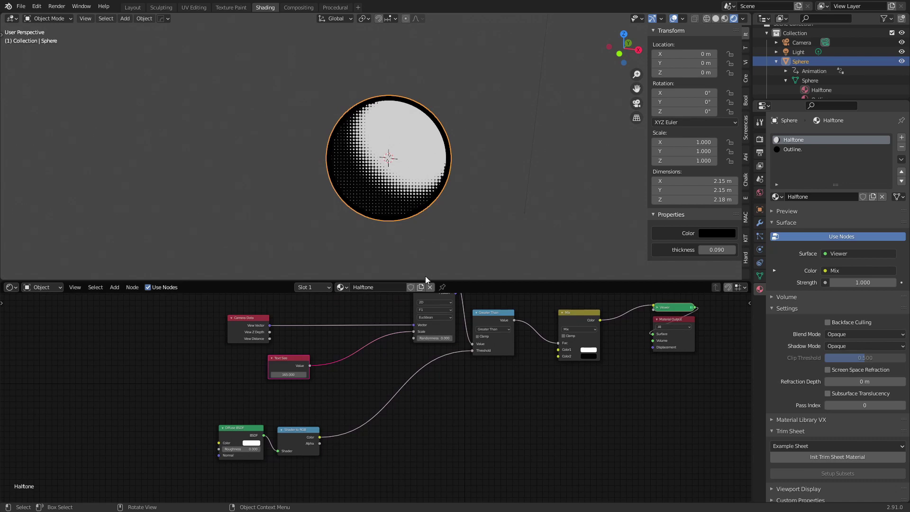
scroll(476, 187, down, 5)
click(432, 98)
scroll(505, 176, up, 3)
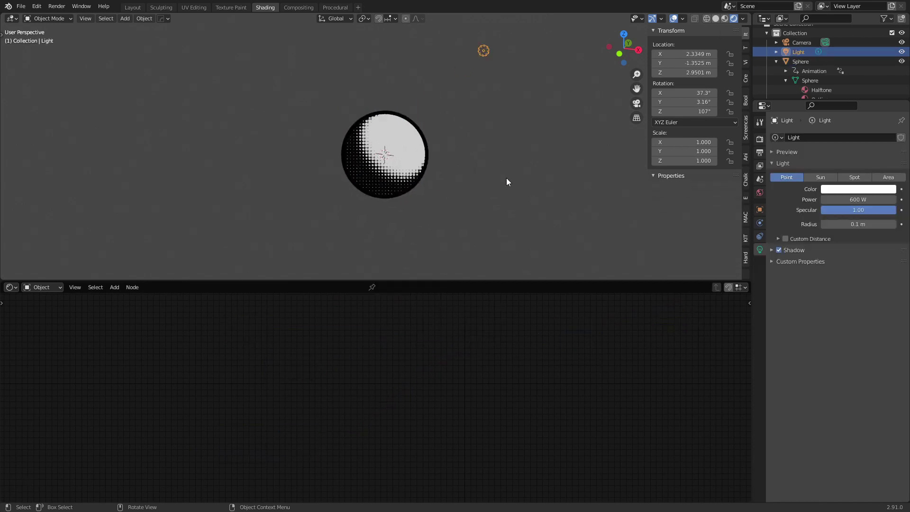
drag(862, 199, 827, 199)
scroll(461, 207, up, 2)
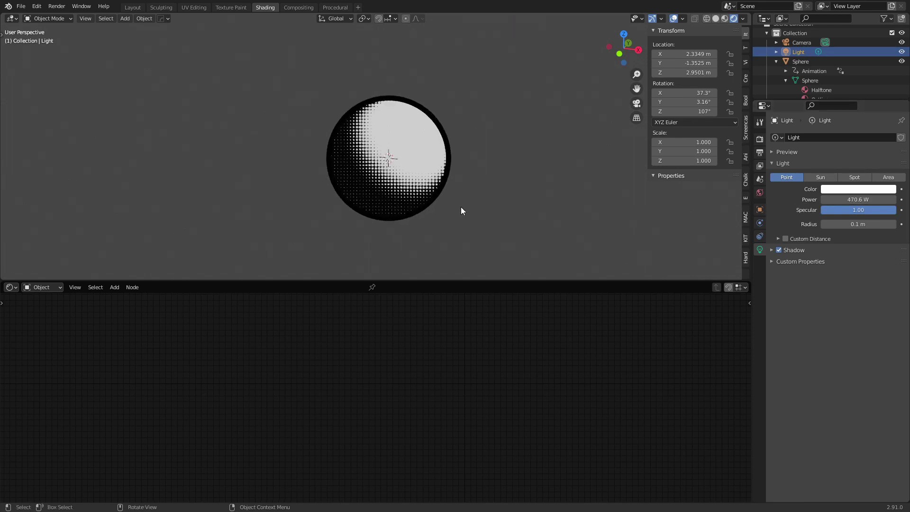
- Select the sphere again and insert a Math node between Shader to RGB's Color output and the Greater Than node's Threshold
click(407, 153)
scroll(445, 407, up, 4)
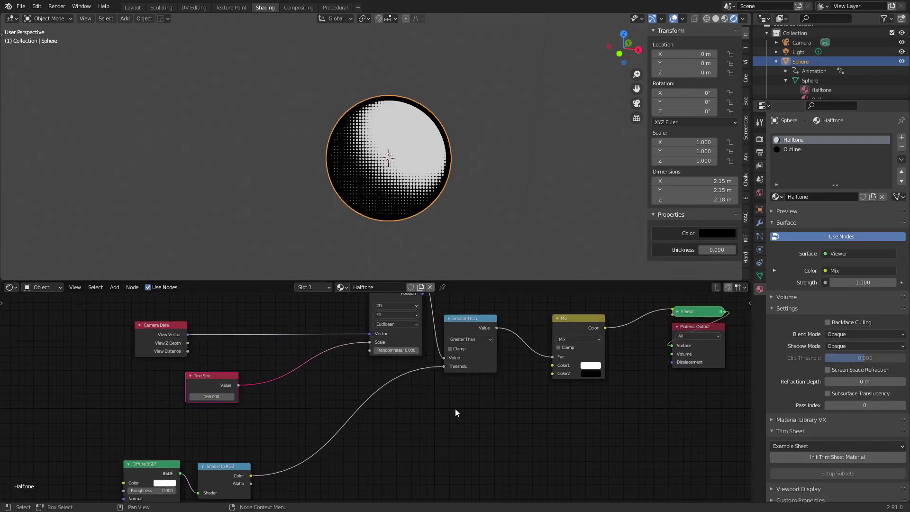
scroll(456, 409, down, 2)
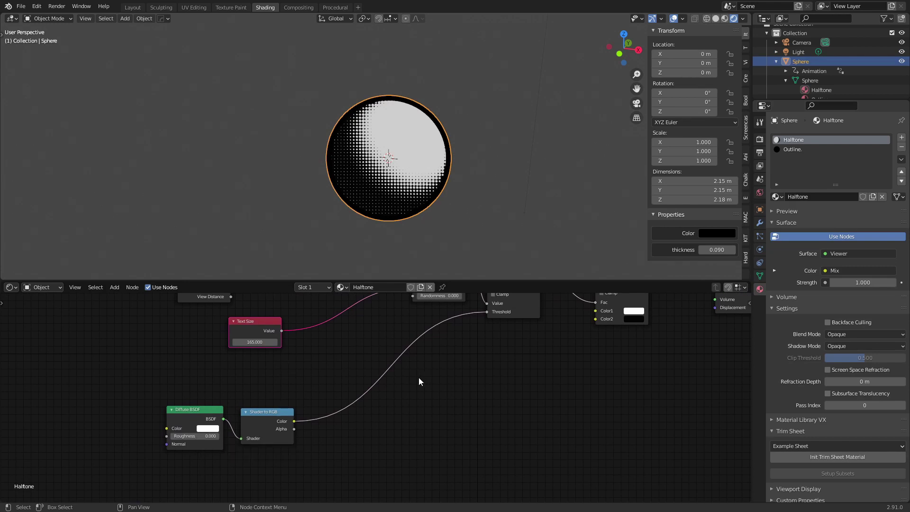
scroll(407, 379, down, 2)
key(shift+a)
click(368, 375)
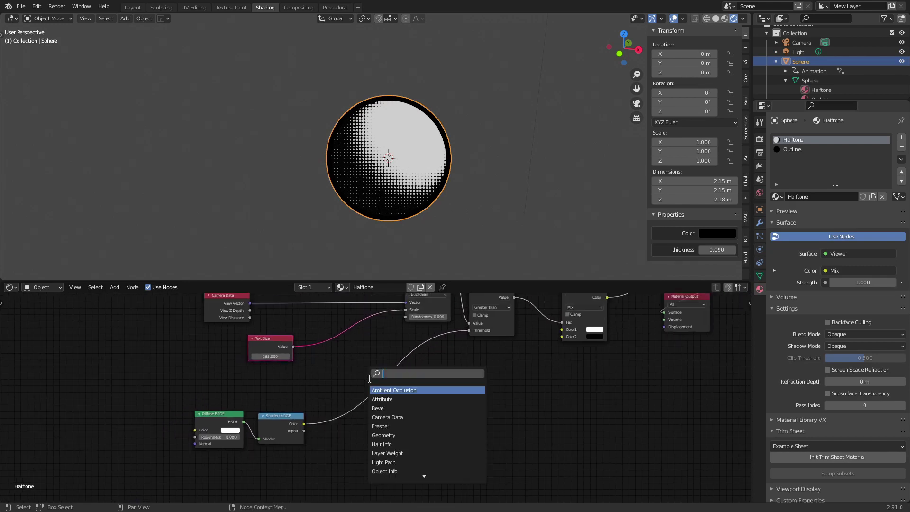
text(math)
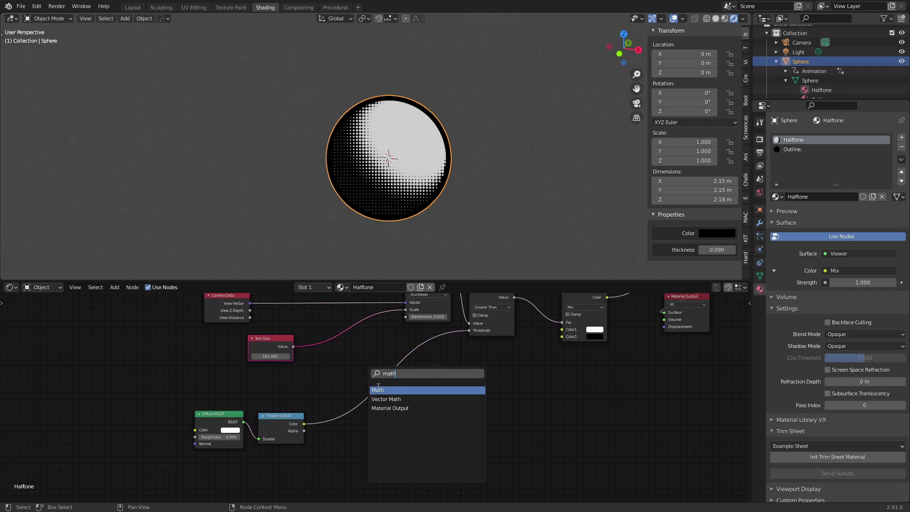
key(Return)
click(361, 382)
- Switch the Math node's operation to Multiply, nudge the node clear of its neighbours and set its second value to about 0.56
click(363, 387)
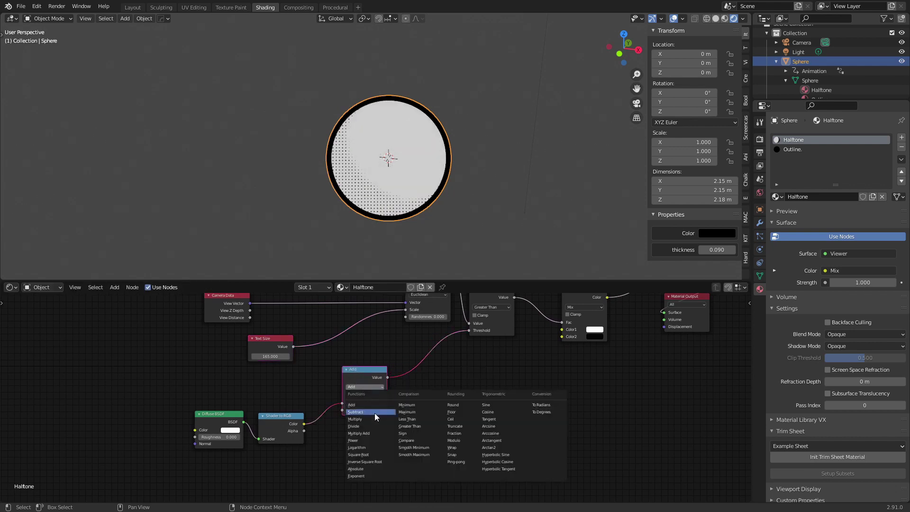
click(374, 424)
click(366, 386)
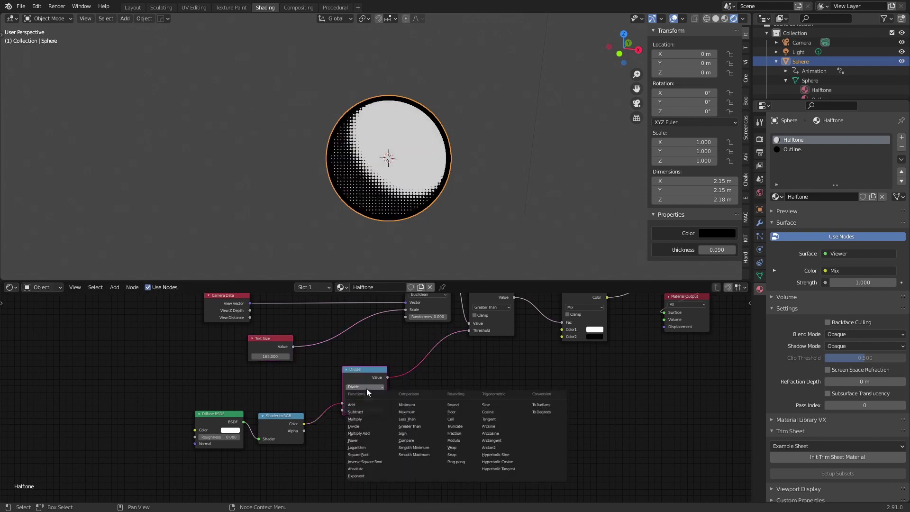
click(368, 421)
drag(360, 377, 371, 382)
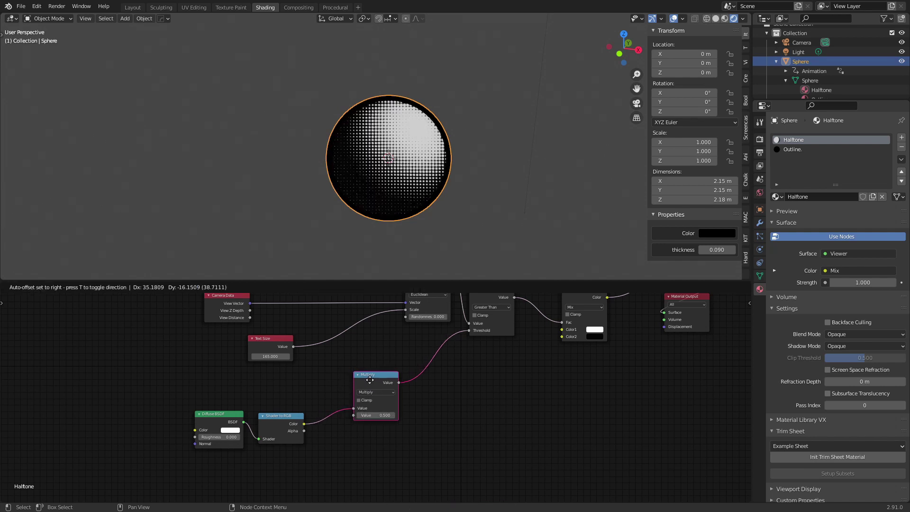
mouse_move(379, 415)
mouse_down()
mouse_move(396, 416)
mouse_move(361, 416)
mouse_move(394, 415)
mouse_move(384, 416)
mouse_up()
click(469, 395)
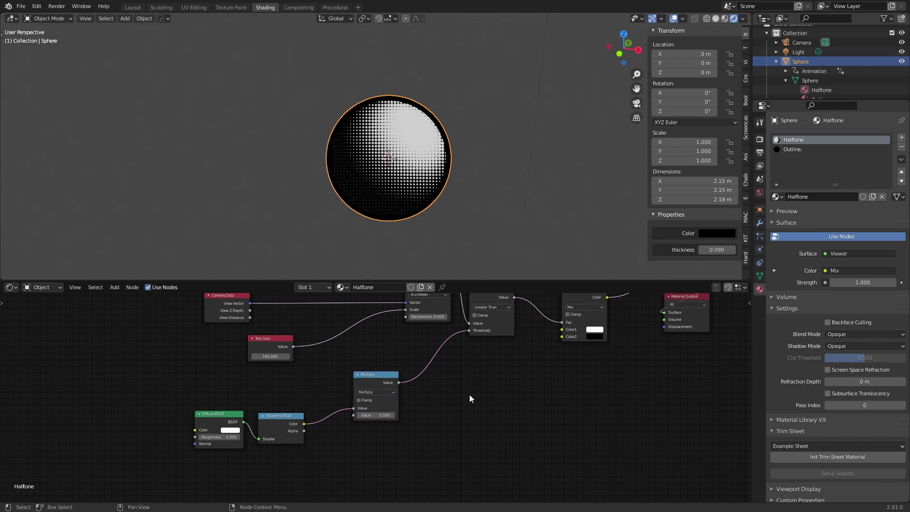
- Duplicate the Text Size value node, label the copy Contrast and connect it to the Multiply node's second value
drag(280, 350, 356, 416)
key(shift+d)
click(234, 361)
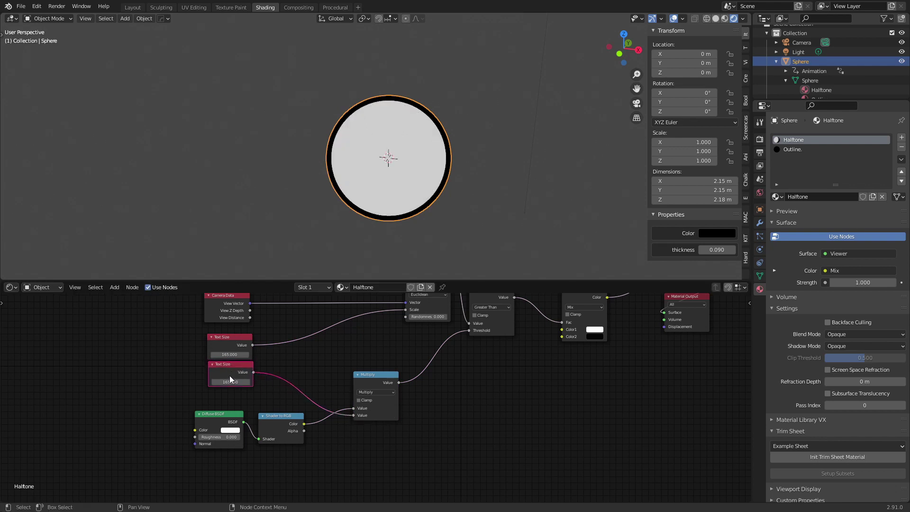
right_click(229, 366)
click(228, 366)
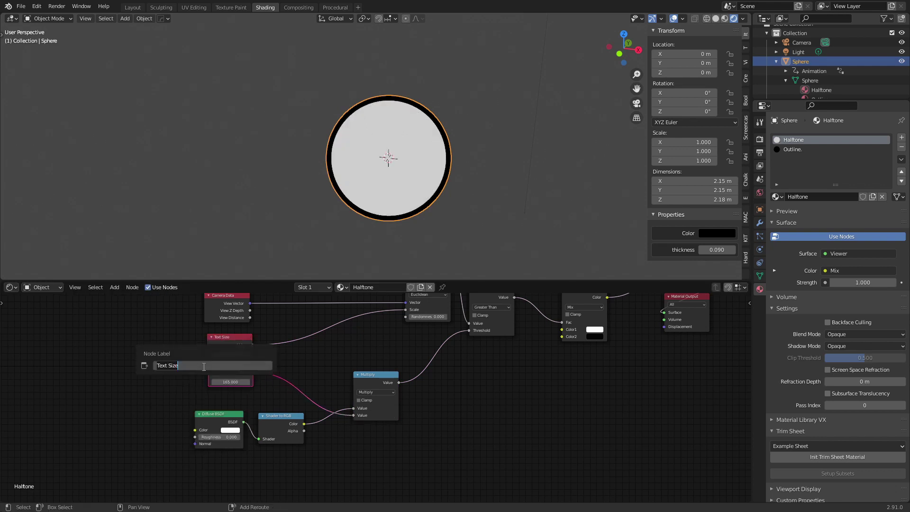
text(Contrast)
key(Return)
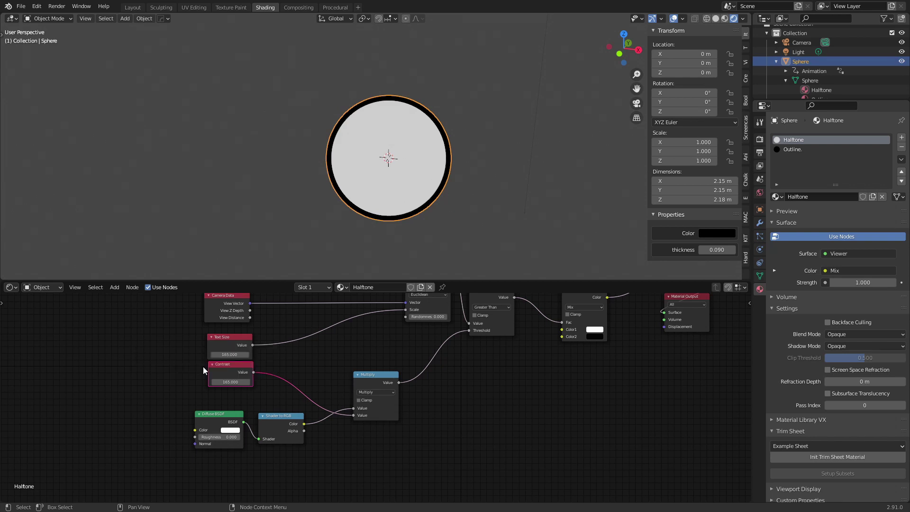
- Set the Contrast node's value to 0.3
click(237, 382)
text(0.7)
key(Return)
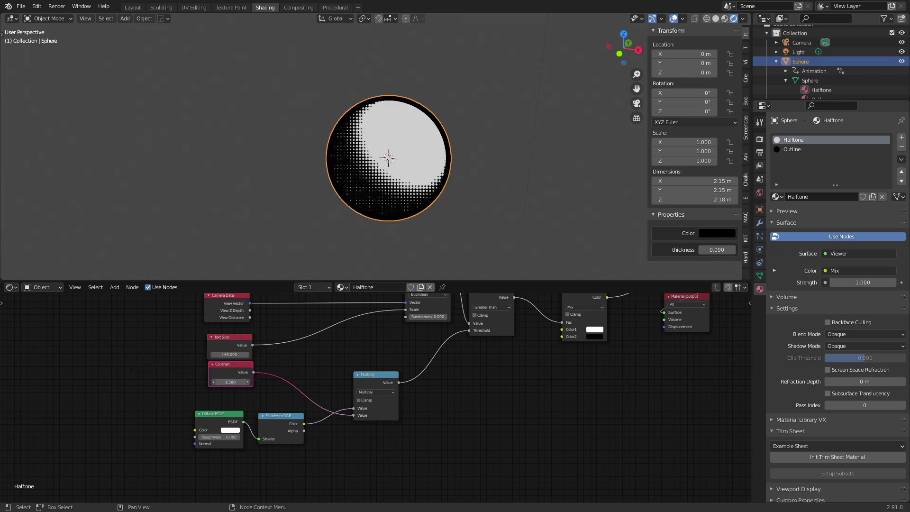
drag(231, 382, 222, 382)
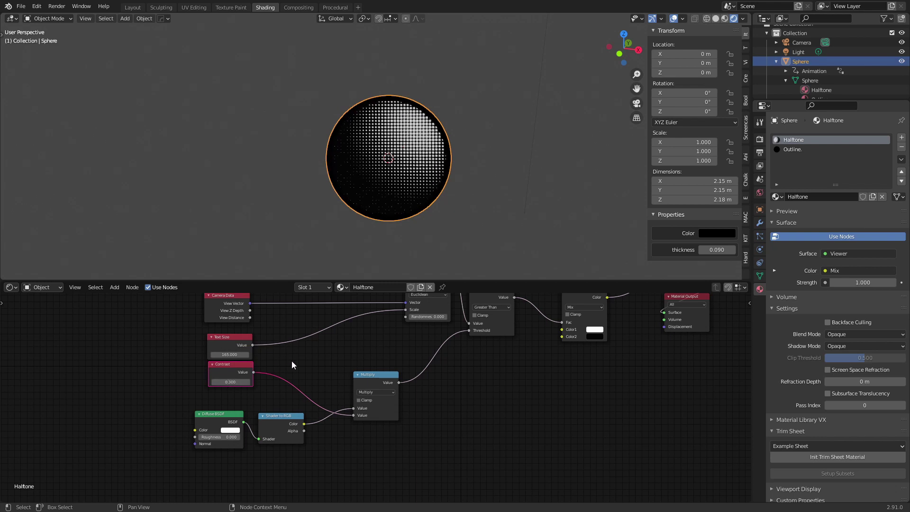
- Move the Diffuse BSDF, Shader to RGB and Multiply nodes lower in the graph, clear of the Text Size and Contrast nodes
scroll(292, 360, down, 3)
drag(263, 360, 303, 379)
drag(268, 368, 266, 405)
drag(300, 399, 298, 407)
middle_drag(303, 373, 279, 430)
drag(333, 395, 329, 429)
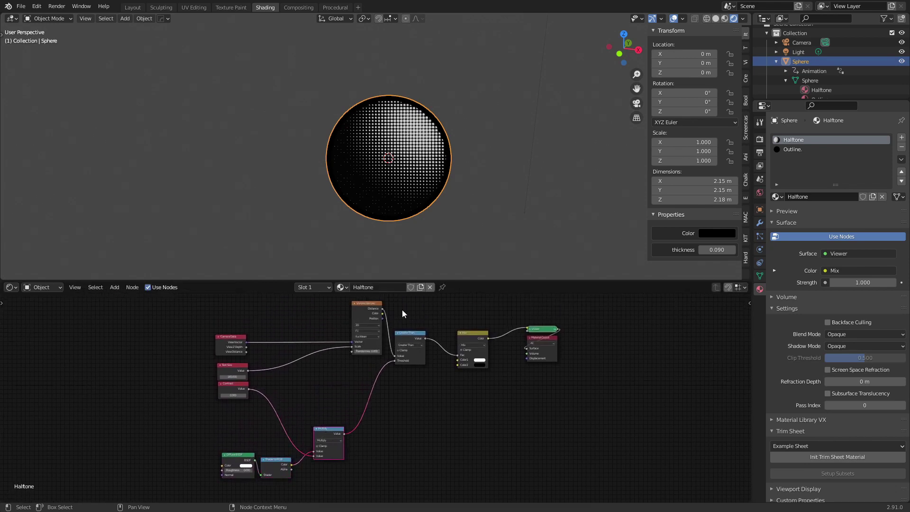
- Deselect the sphere and examine how its halftone dots look from near and far viewing distances
click(472, 199)
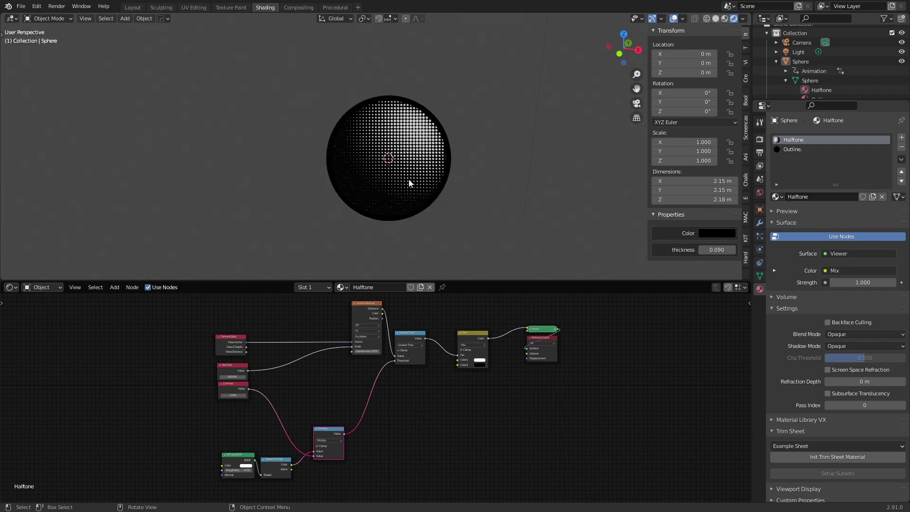
scroll(432, 229, up, 5)
scroll(432, 230, down, 9)
scroll(402, 177, up, 5)
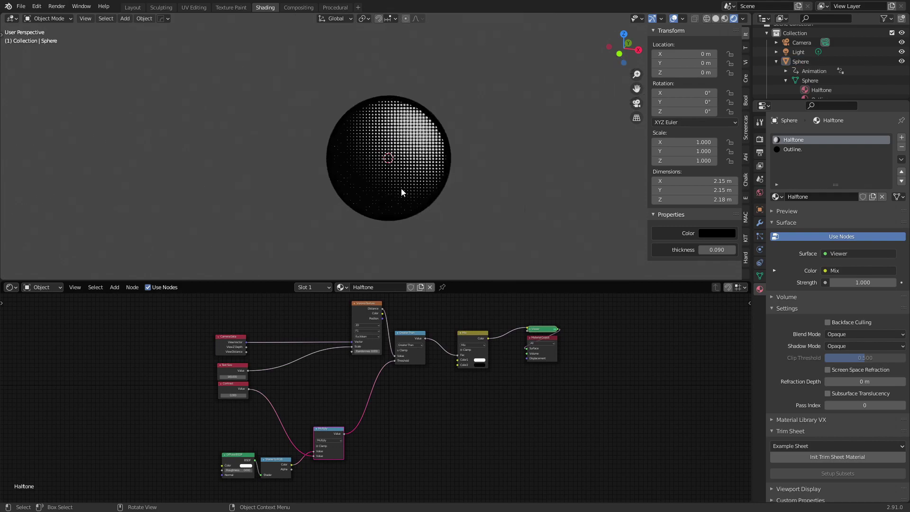
scroll(401, 189, down, 10)
scroll(399, 179, up, 6)
scroll(398, 190, up, 3)
scroll(408, 194, down, 4)
scroll(407, 193, up, 1)
scroll(405, 191, down, 2)
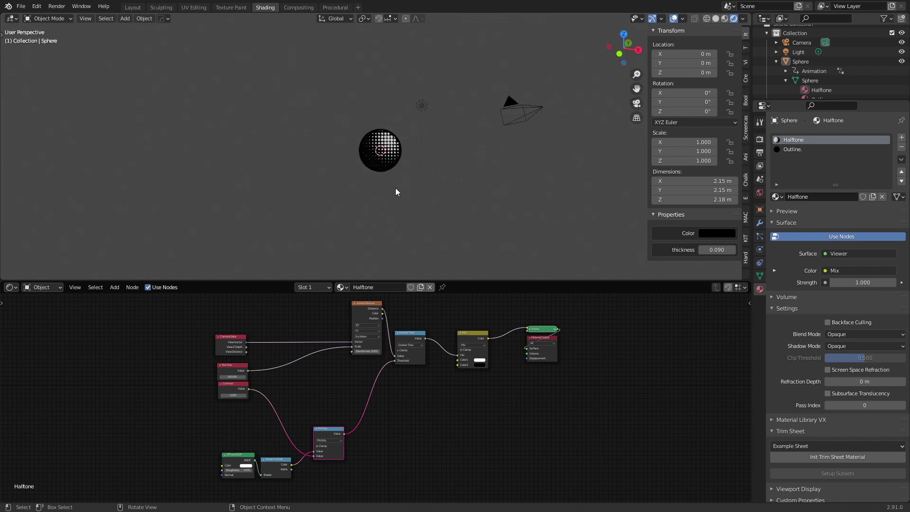
scroll(396, 188, up, 4)
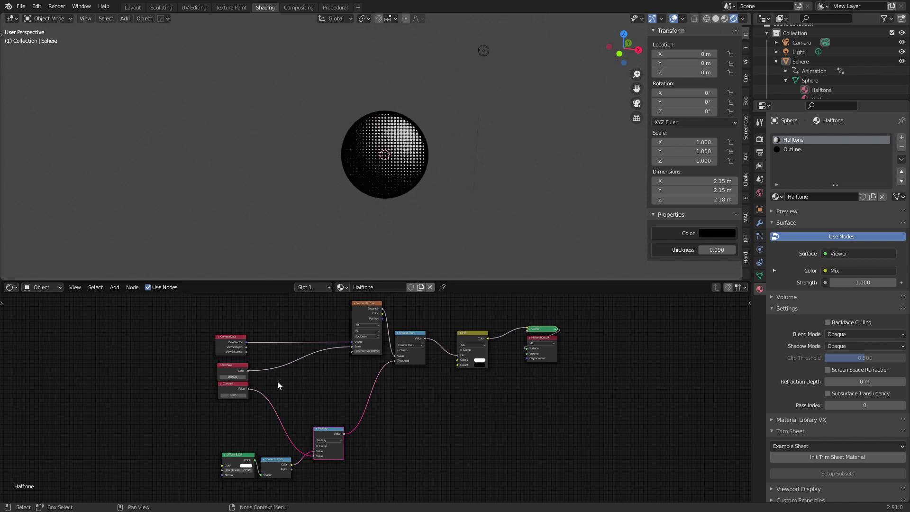
- Shift the Text Size and Contrast nodes leftward, and the Diffuse BSDF, Shader to RGB and Multiply nodes down and leftward
drag(187, 364, 263, 423)
key(g)
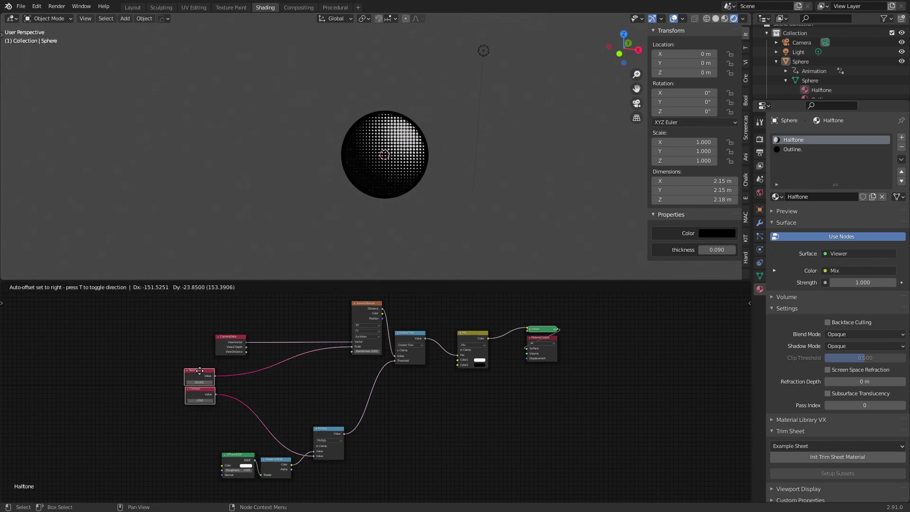
click(202, 381)
middle_drag(217, 413, 222, 352)
drag(202, 372, 364, 431)
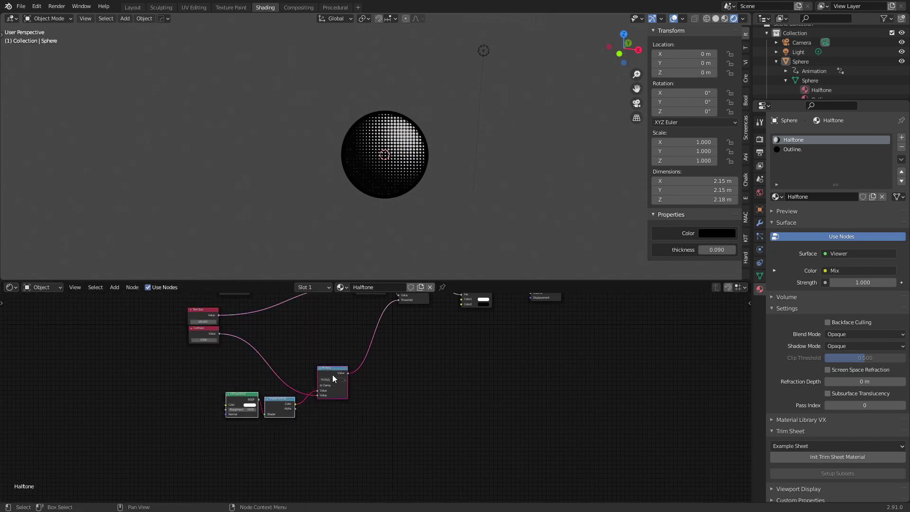
drag(332, 375, 268, 442)
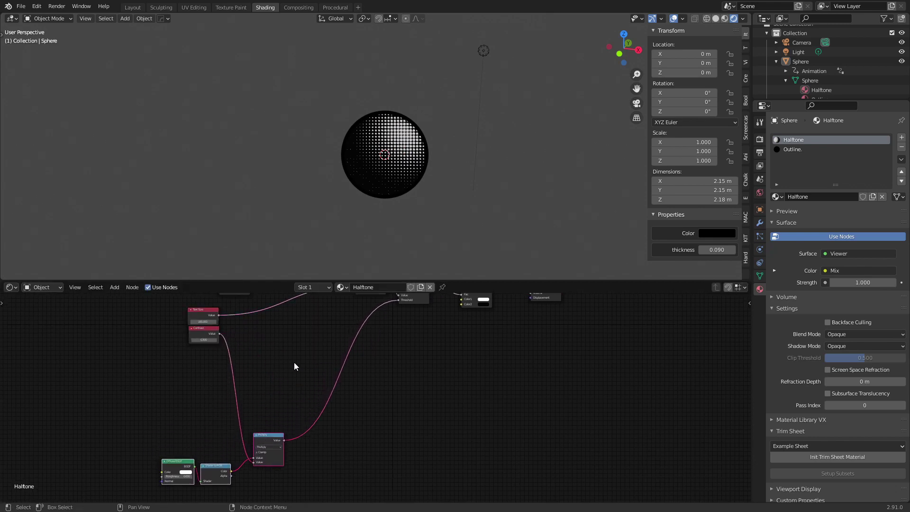
- Shift the Camera Data node leftward and up, and space it, Text Size and Contrast further apart vertically
middle_drag(294, 366, 286, 426)
scroll(337, 397, up, 2)
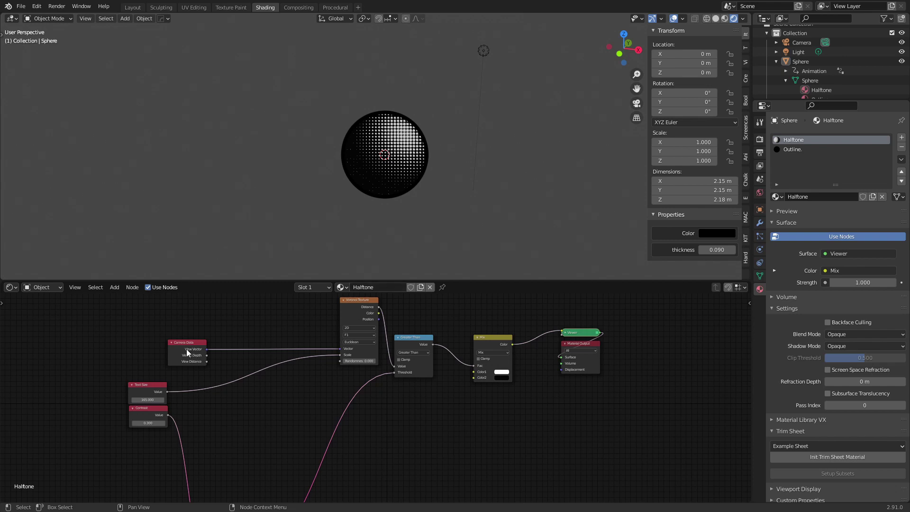
drag(186, 349, 149, 355)
middle_drag(208, 407, 232, 351)
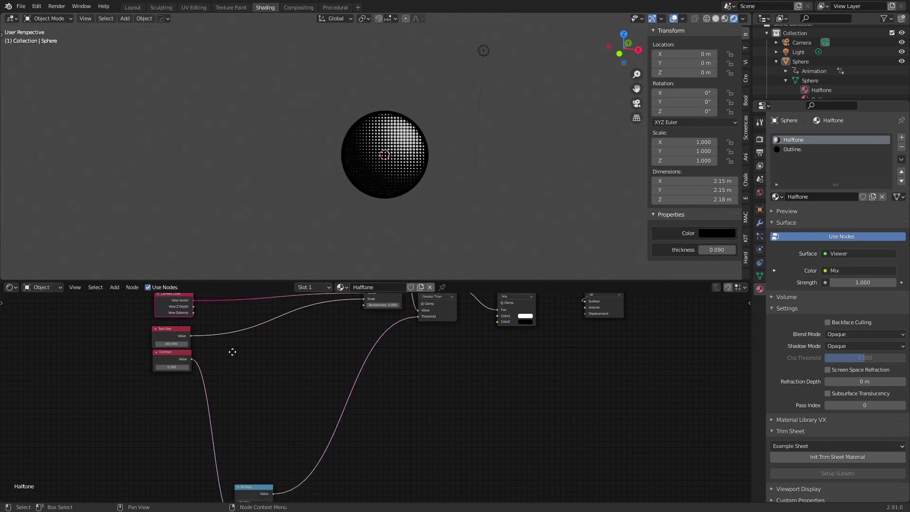
drag(181, 359, 181, 384)
drag(172, 332, 171, 357)
middle_drag(248, 343, 253, 398)
drag(181, 348, 179, 329)
- Move the Text Size and Contrast nodes together further leftward to free space before the Voronoi Texture node
middle_drag(263, 366, 349, 291)
drag(216, 311, 282, 392)
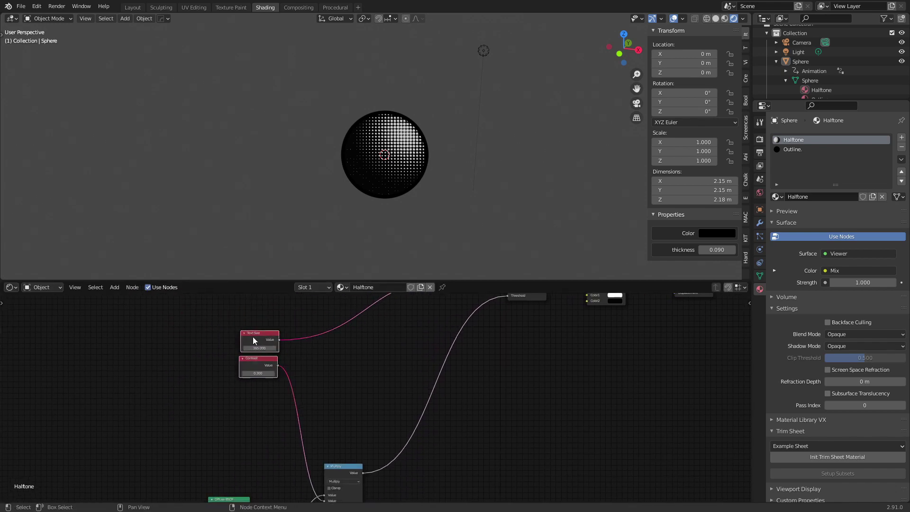
drag(254, 340, 178, 348)
middle_drag(288, 328, 282, 400)
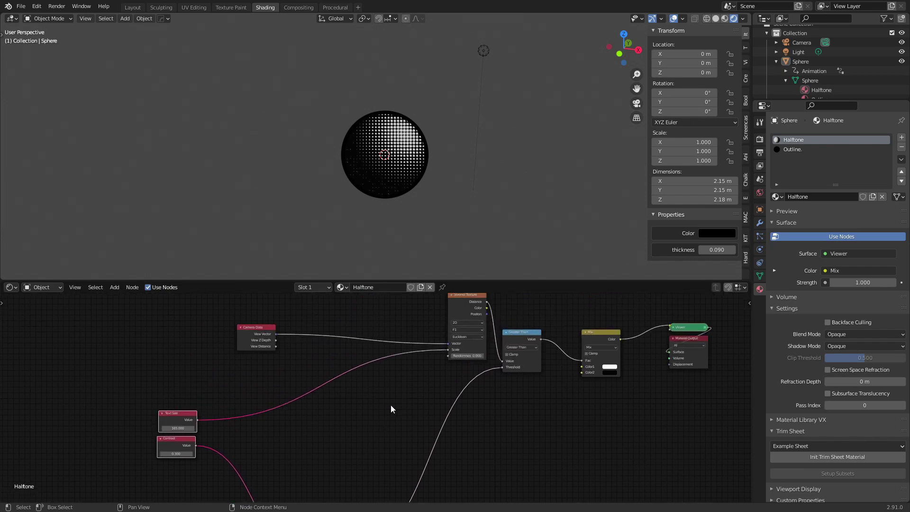
- Add a MixRGB node in the space between the Text Size node and the Voronoi Texture node
scroll(394, 400, up, 2)
middle_drag(399, 397, 406, 386)
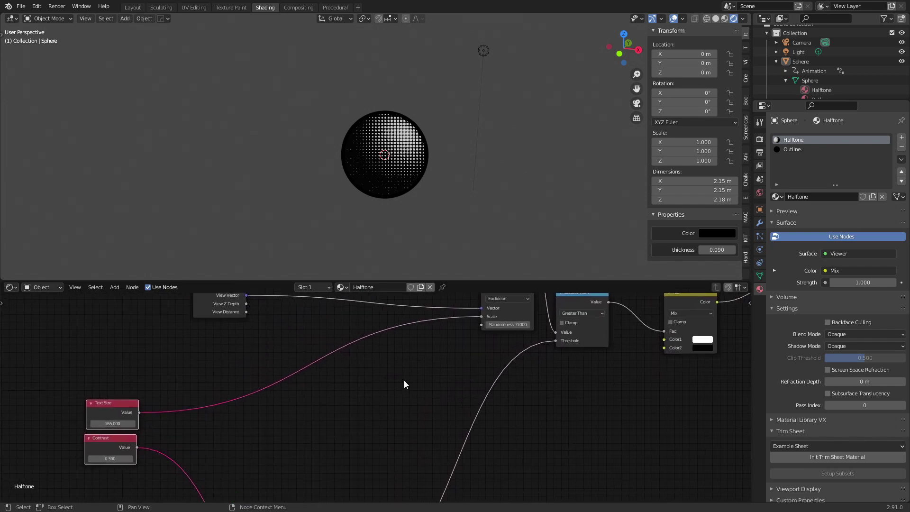
key(shift+a)
click(384, 363)
text(m)
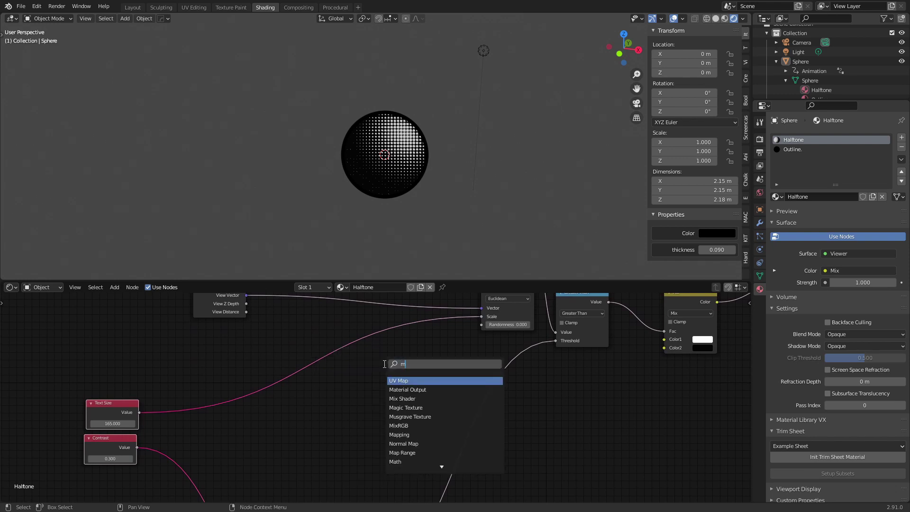
text(ix)
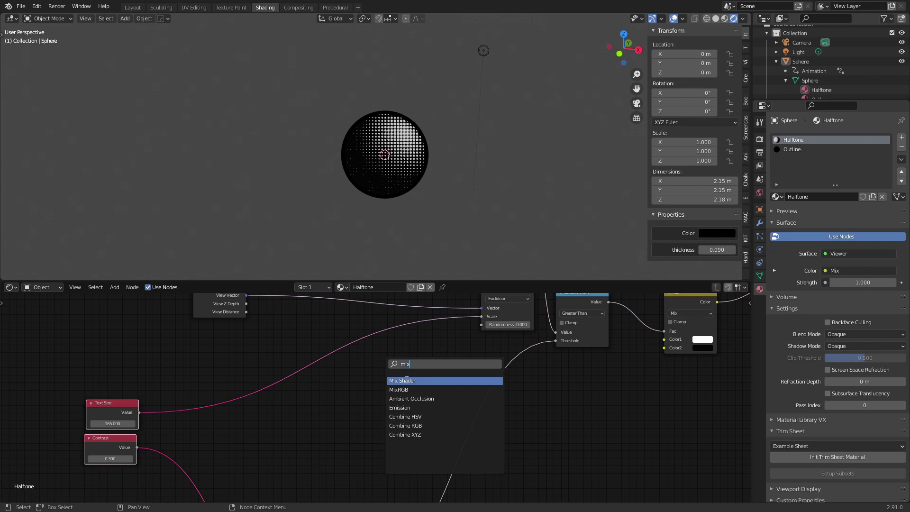
click(401, 390)
click(374, 386)
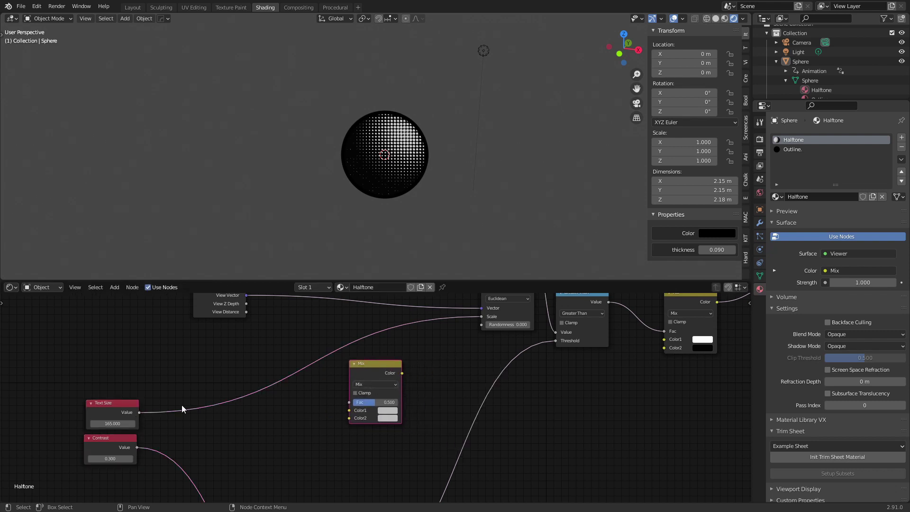
- Connect the Text Size value to the new Mix node's Color1 and the Mix output to the Voronoi Texture's Scale
drag(139, 412, 350, 410)
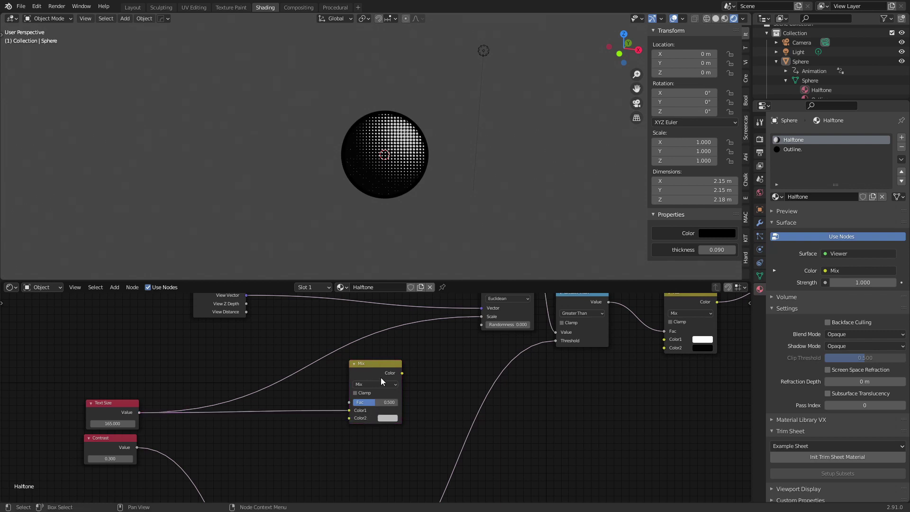
drag(382, 382, 381, 375)
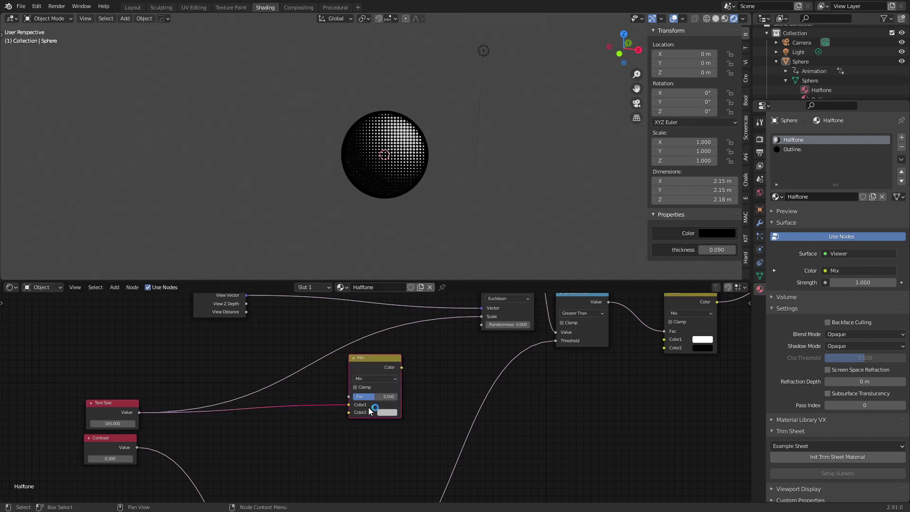
middle_drag(345, 422, 350, 391)
drag(375, 340, 394, 339)
scroll(347, 394, down, 1)
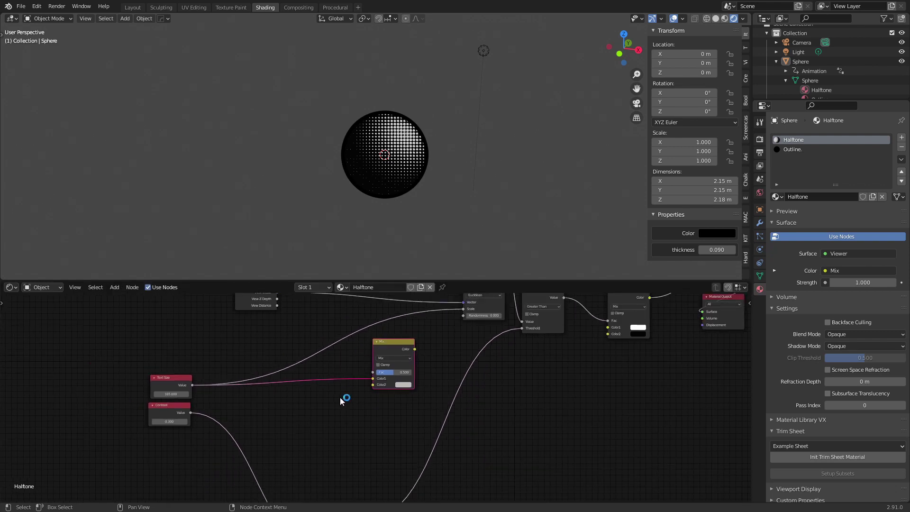
scroll(337, 397, up, 2)
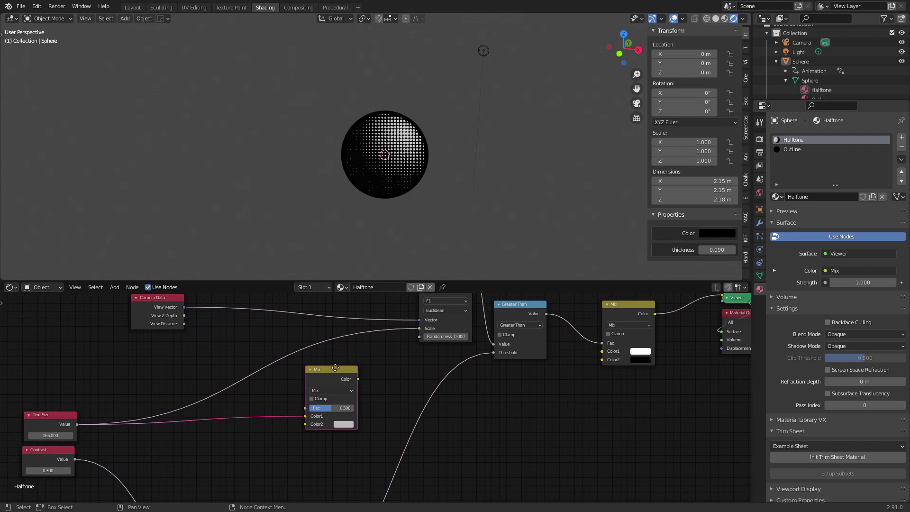
drag(336, 368, 420, 327)
- Compare the new Mix node's factor at 0 and 1, leave it at 0, and nudge the node upward
drag(332, 398, 310, 398)
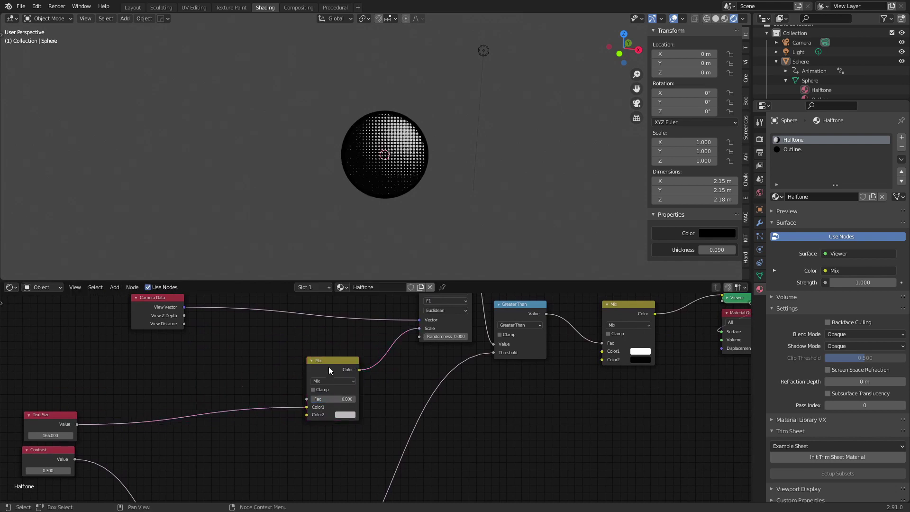
drag(329, 366, 326, 357)
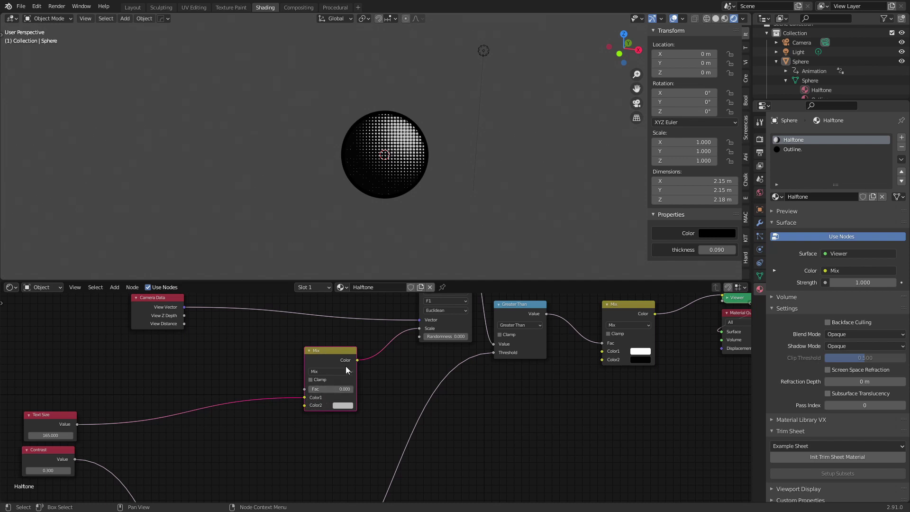
drag(320, 389, 365, 389)
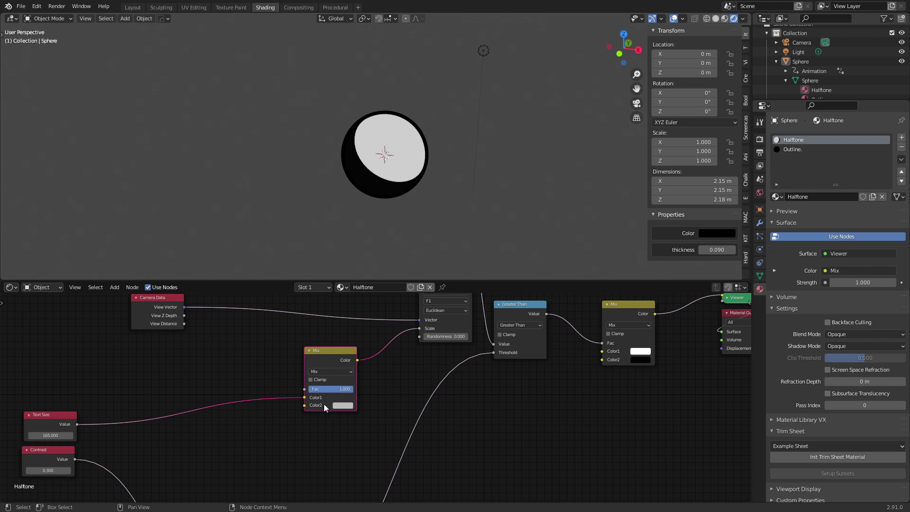
drag(353, 389, 268, 388)
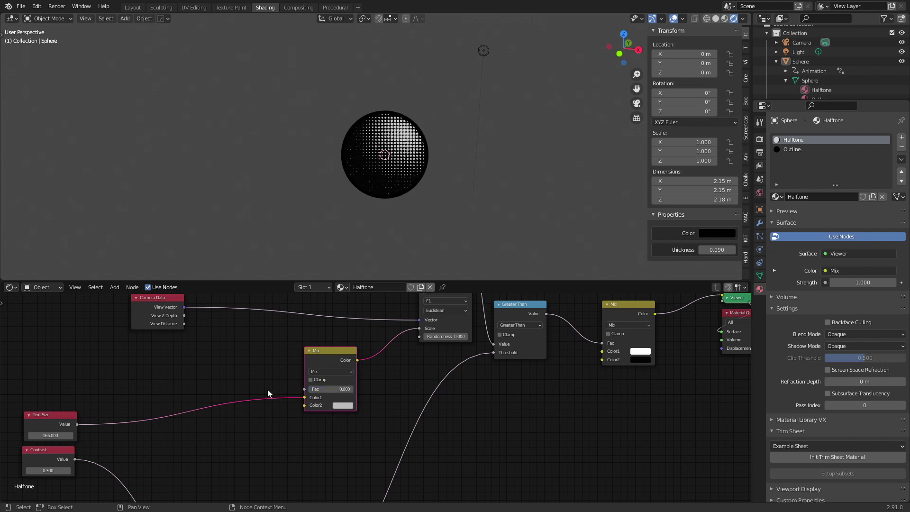
middle_drag(268, 389, 271, 370)
middle_drag(336, 379, 368, 358)
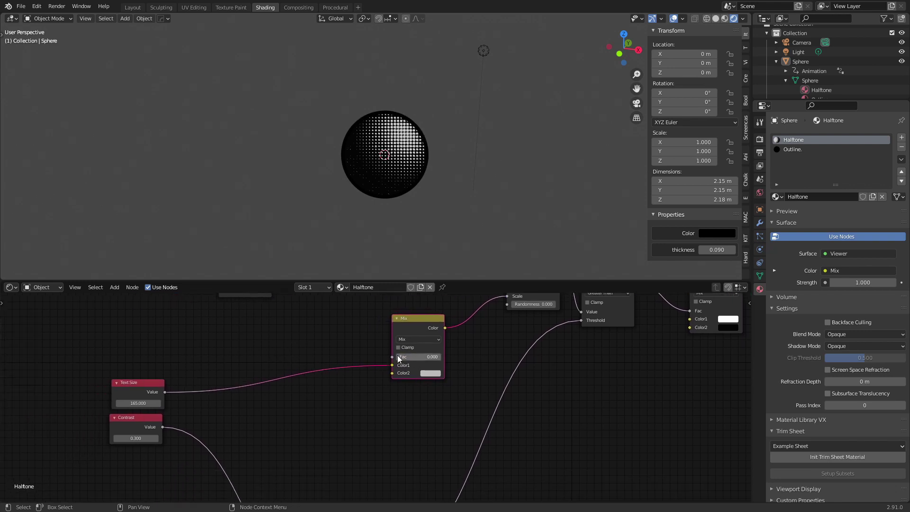
drag(393, 356, 198, 358)
- Move the Text Size and Contrast nodes further leftward, away from the Mix node that feeds the Voronoi scale
scroll(289, 349, down, 5)
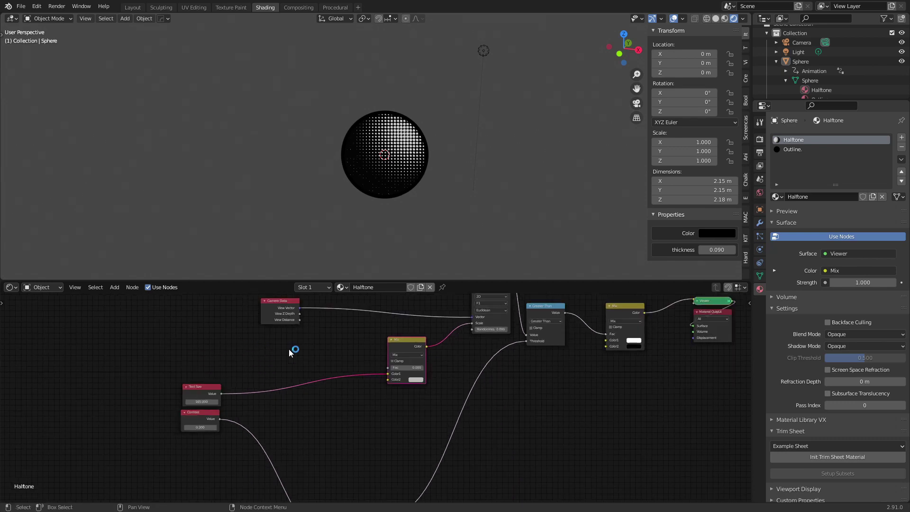
drag(265, 382, 317, 428)
scroll(324, 428, up, 3)
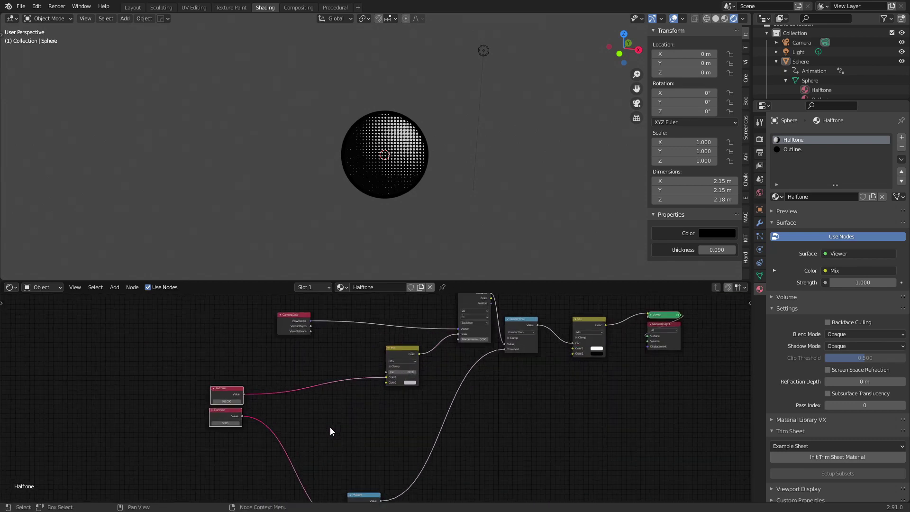
key(g)
click(312, 412)
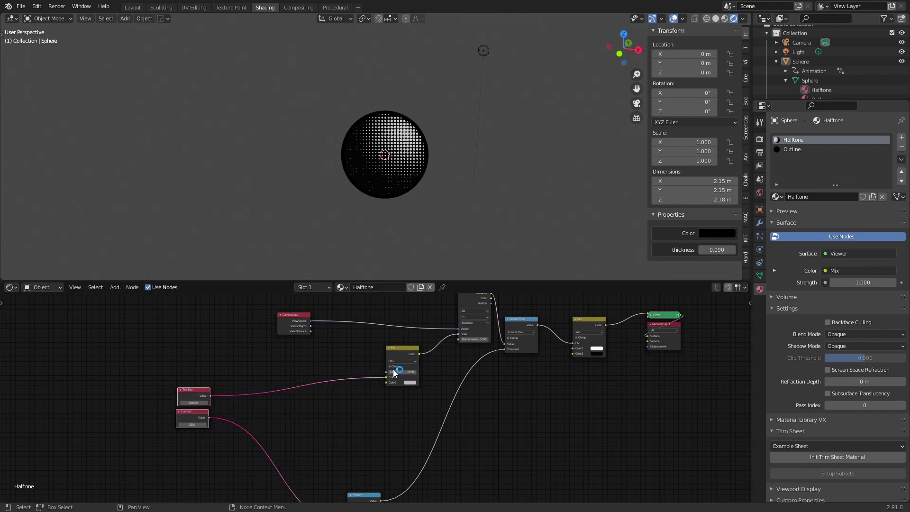
- Move the Camera Data node slightly leftward and down
scroll(353, 434, down, 2)
middle_drag(351, 441, 351, 427)
click(312, 338)
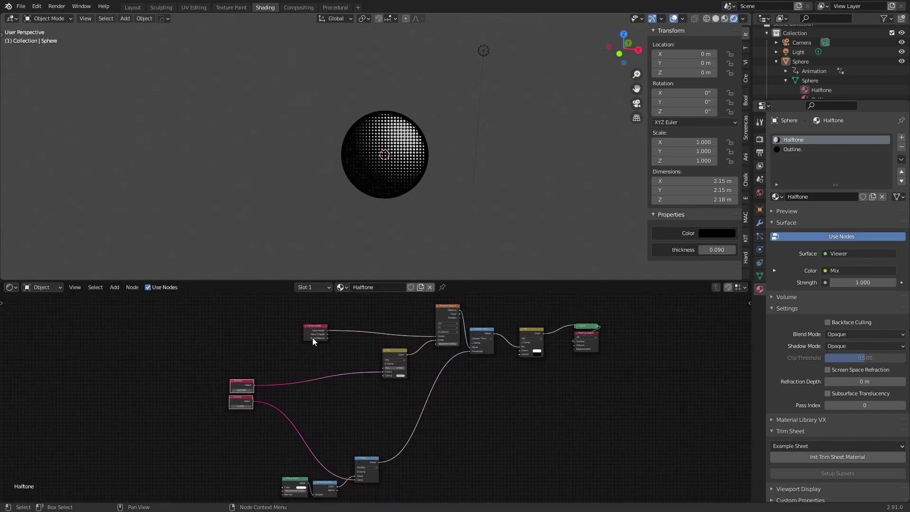
key(g)
click(311, 332)
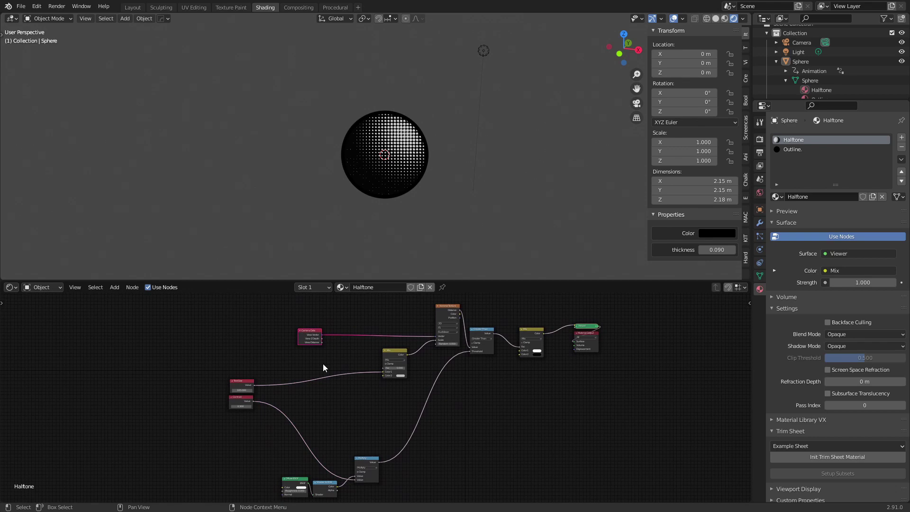
- Duplicate the Multiply node that feeds the threshold and place the copy below the Mix node driving the Voronoi scale
scroll(323, 364, up, 3)
middle_drag(320, 359, 311, 402)
scroll(311, 403, up, 1)
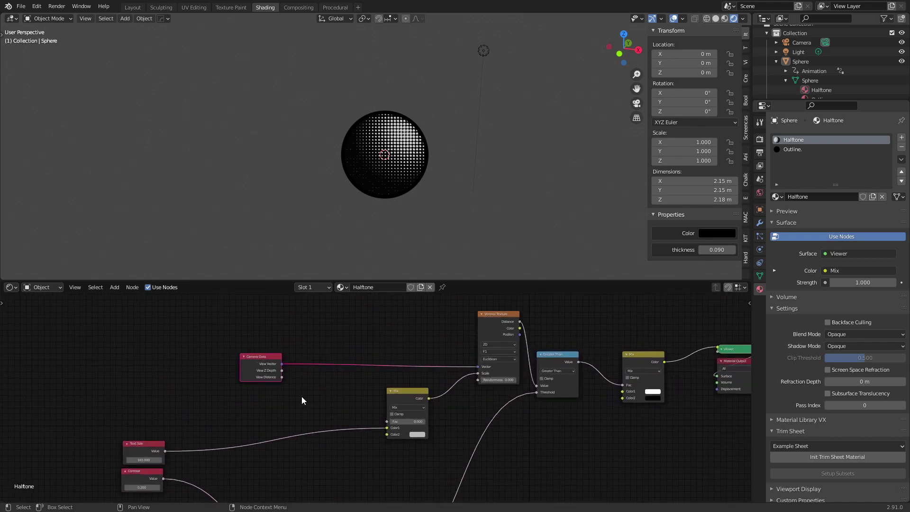
scroll(294, 395, up, 2)
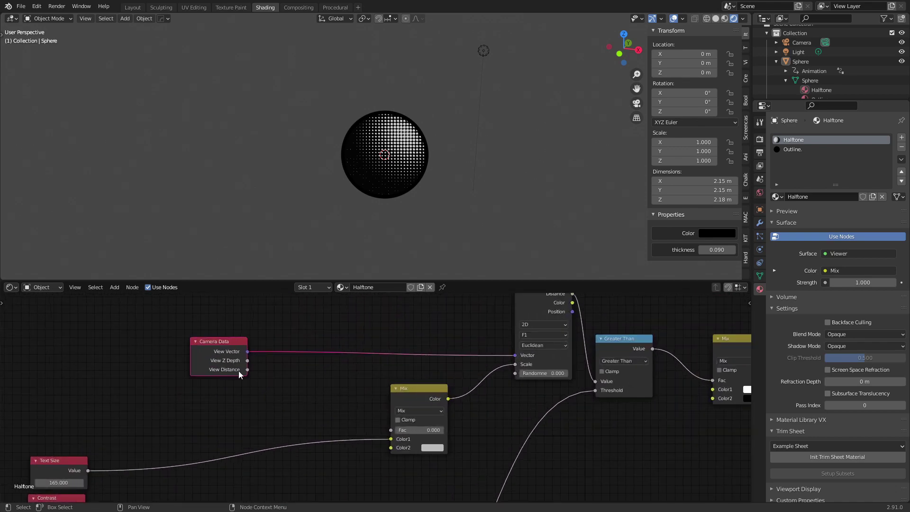
scroll(329, 405, down, 3)
middle_drag(350, 418, 314, 322)
scroll(342, 371, down, 5)
mouse_move(342, 383)
middle_down()
mouse_move(348, 350)
mouse_move(350, 387)
middle_up()
scroll(354, 400, up, 3)
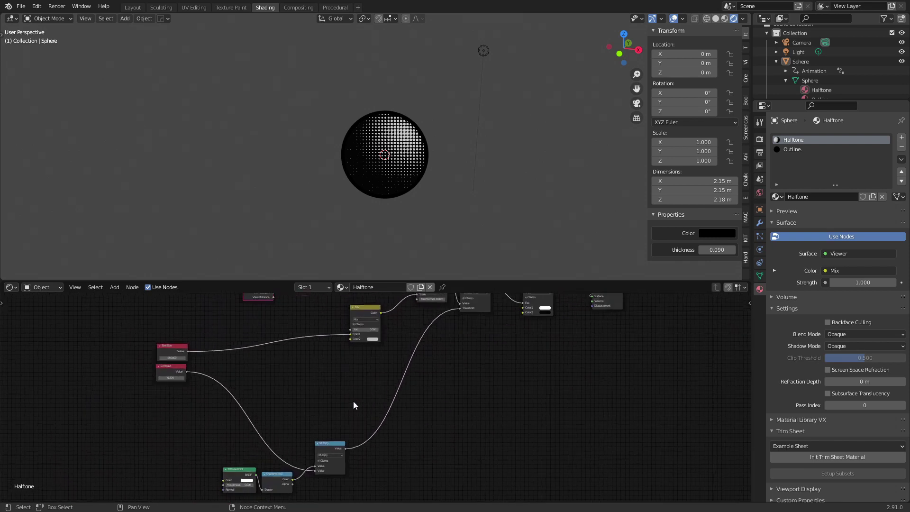
middle_drag(342, 432, 338, 417)
click(320, 434)
key(shift+d)
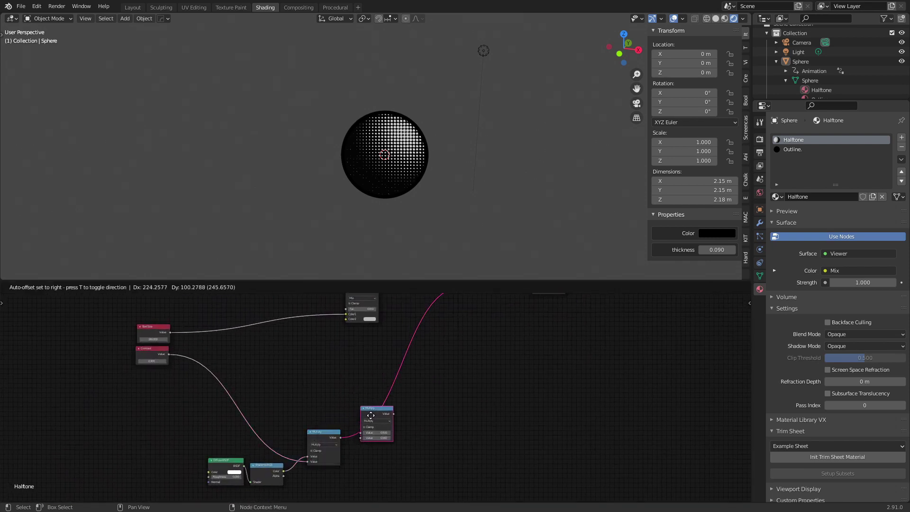
click(479, 387)
middle_drag(440, 357, 424, 468)
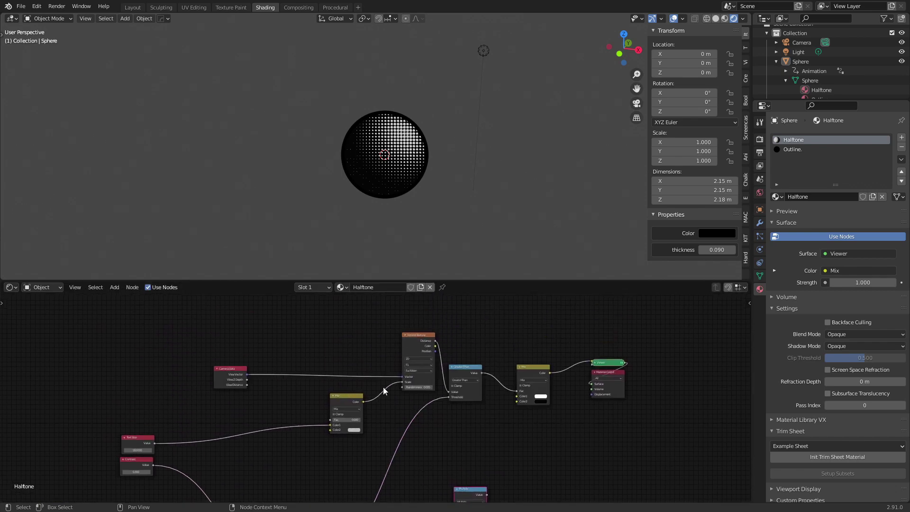
drag(476, 491, 315, 449)
- Connect the Text Size value and the Camera Data's View Distance to the two inputs of the duplicated Multiply node
middle_drag(268, 446, 322, 376)
drag(208, 374, 348, 402)
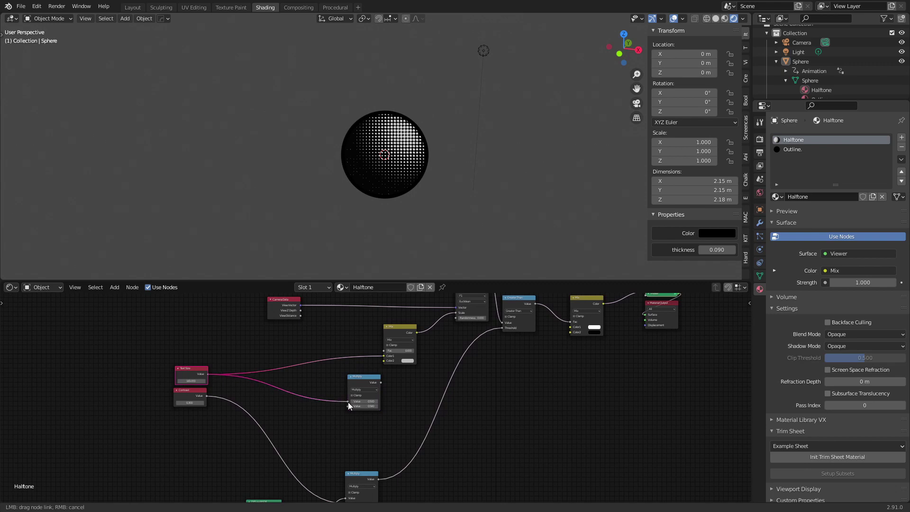
scroll(344, 409, up, 1)
middle_drag(292, 335, 290, 367)
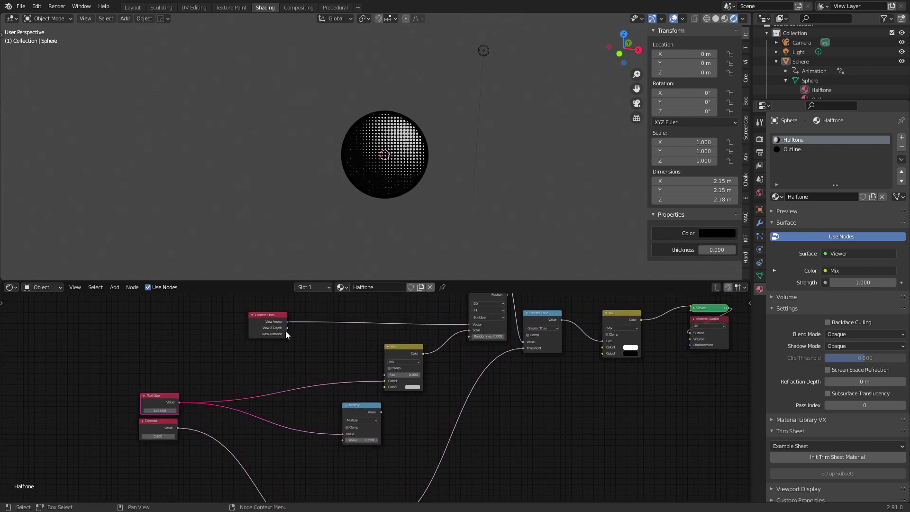
drag(287, 334, 348, 441)
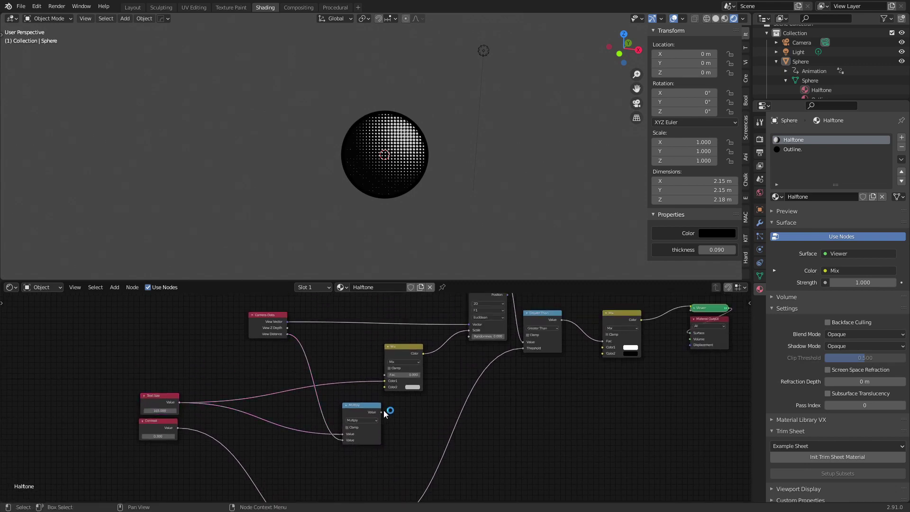
- Connect the duplicated Multiply node's output to the Mix node's Color2, set the Mix factor to 1, and inspect the sphere
drag(370, 407, 387, 385)
click(397, 375)
text(1)
key(Return)
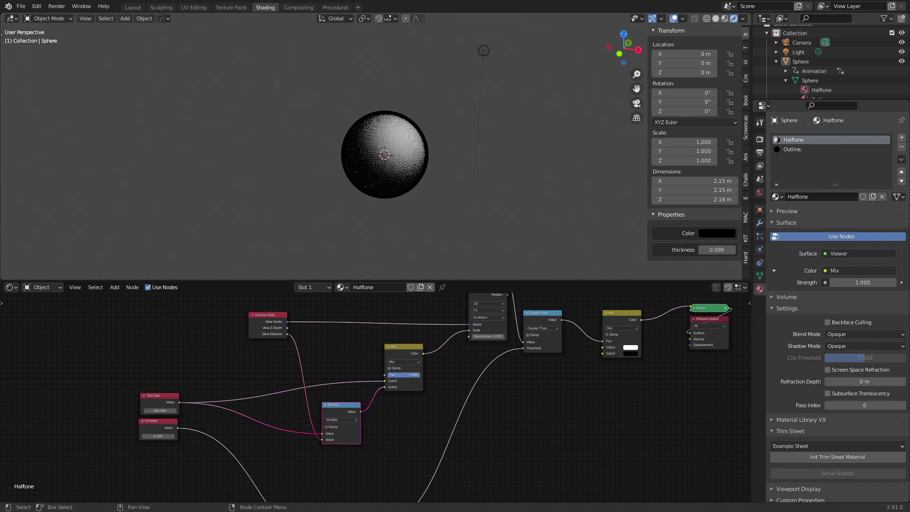
scroll(437, 189, up, 7)
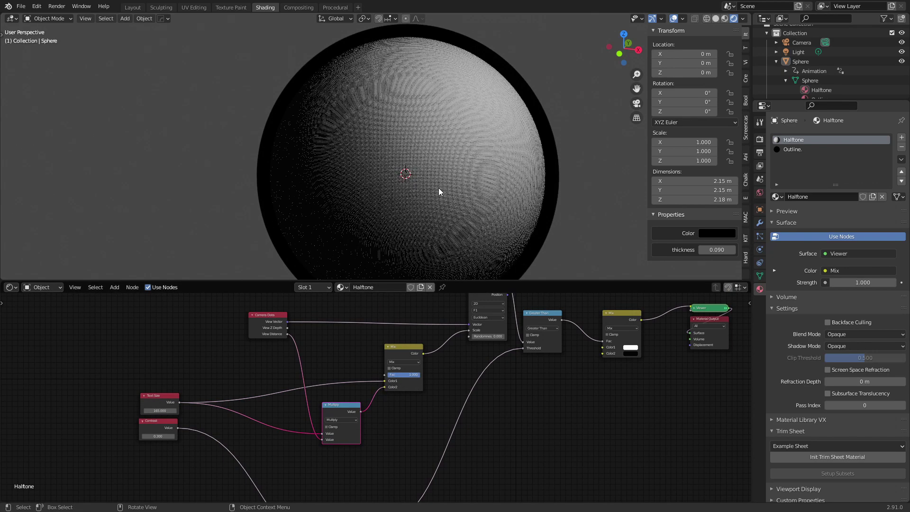
scroll(439, 187, down, 2)
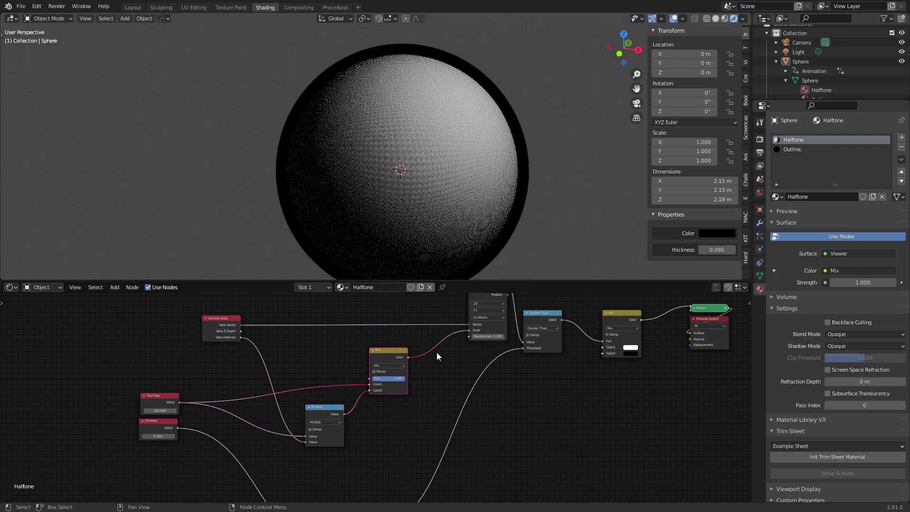
- Move the Mix node that drives the Voronoi scale slightly leftward and down
middle_drag(315, 394, 305, 352)
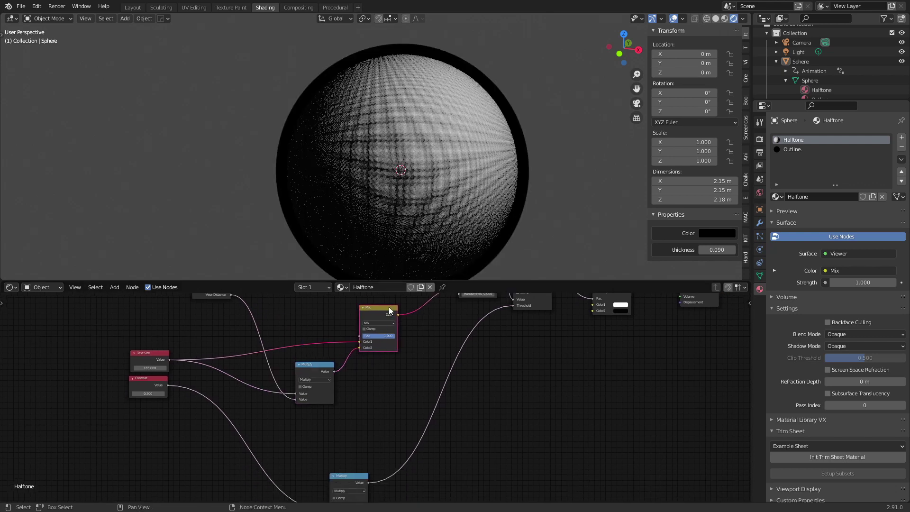
scroll(386, 225, down, 3)
middle_drag(399, 340, 396, 380)
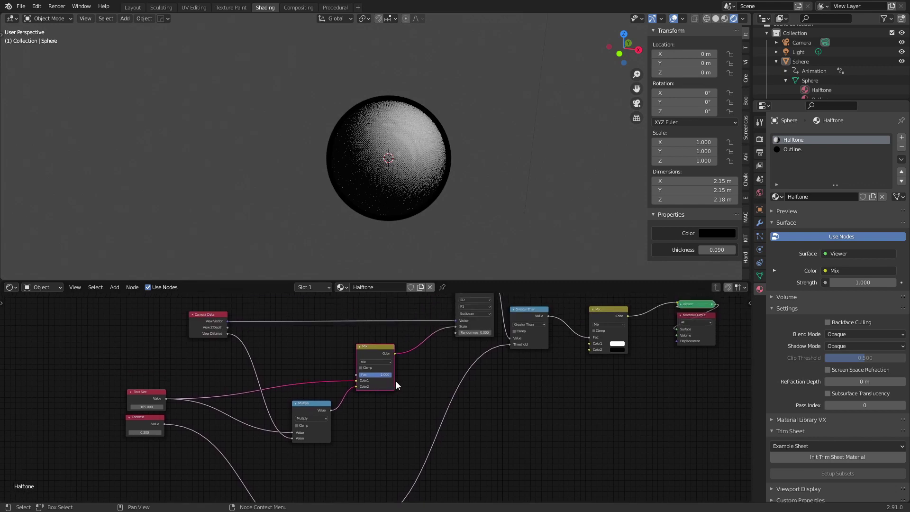
drag(373, 355, 361, 362)
- Duplicate the distance Multiply node and insert the copy between the Mix node and the Voronoi Texture's Scale
click(306, 408)
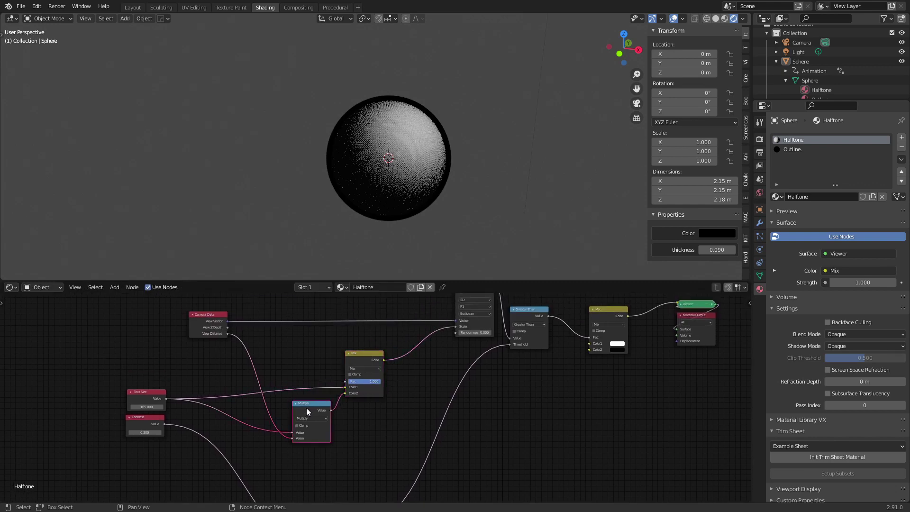
key(shift+d)
click(437, 348)
scroll(375, 396, up, 1)
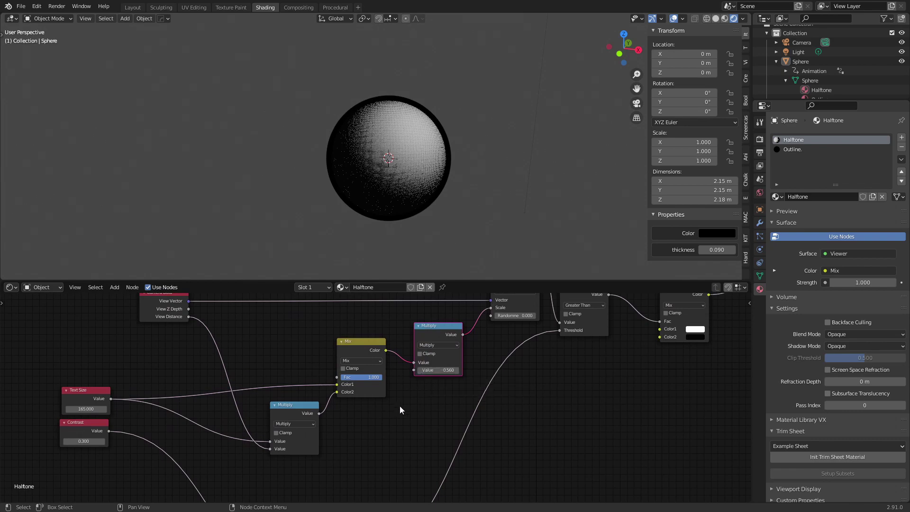
- Set the newest Multiply node's value to 0.070 and reinsert it between the distance Multiply node and the Mix node's Color2
mouse_move(435, 336)
alt+mouse_down()
mouse_move(234, 385)
mouse_move(145, 345)
mouse_move(432, 345)
mouse_move(436, 376)
mouse_move(437, 340)
alt+mouse_up()
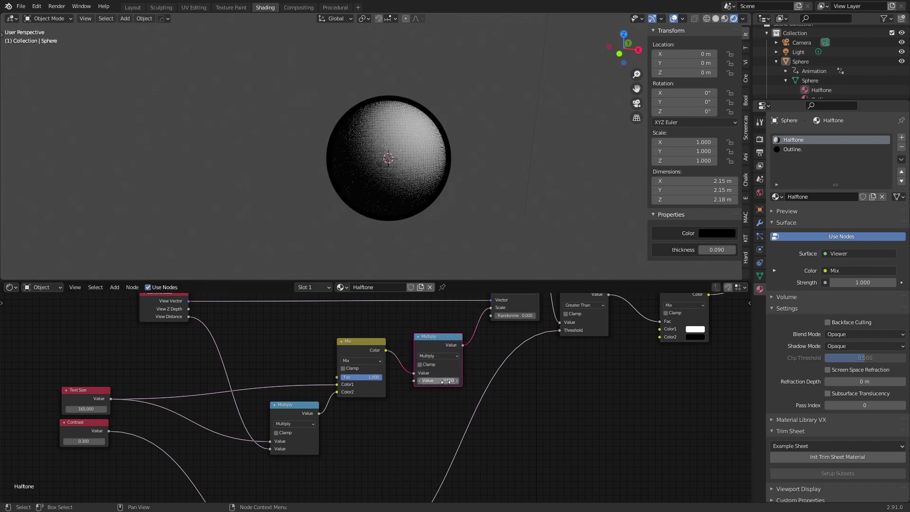
mouse_move(451, 380)
mouse_down()
mouse_move(441, 381)
mouse_move(454, 380)
mouse_up()
drag(428, 347, 365, 392)
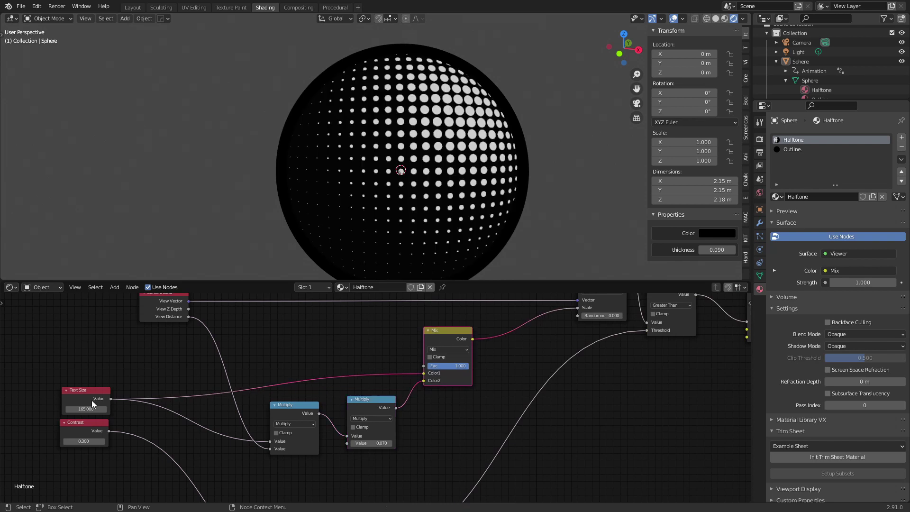
- Move the Text Size node upward and nudge the second Multiply node and the Mix node slightly leftward
drag(92, 400, 93, 369)
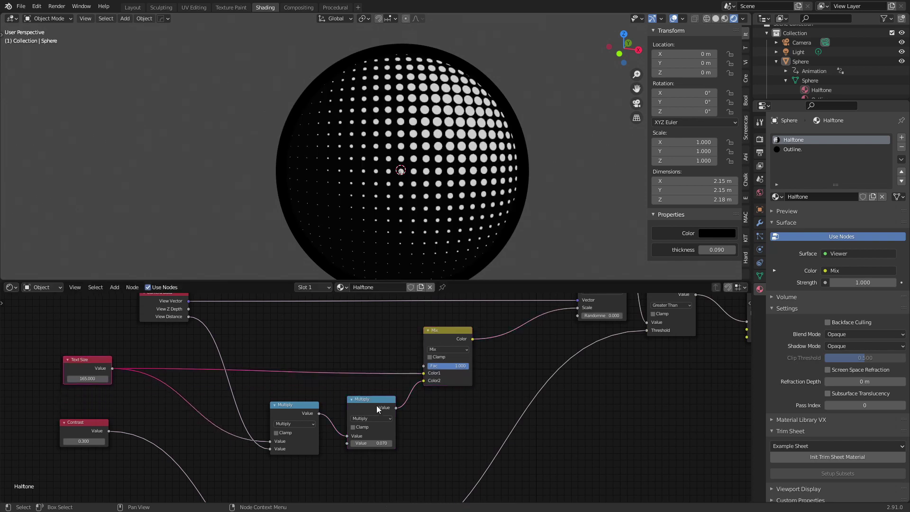
drag(376, 406, 369, 410)
drag(442, 333, 432, 328)
- Hide the 3D cursor in the viewport overlays
scroll(434, 216, down, 3)
scroll(426, 219, down, 10)
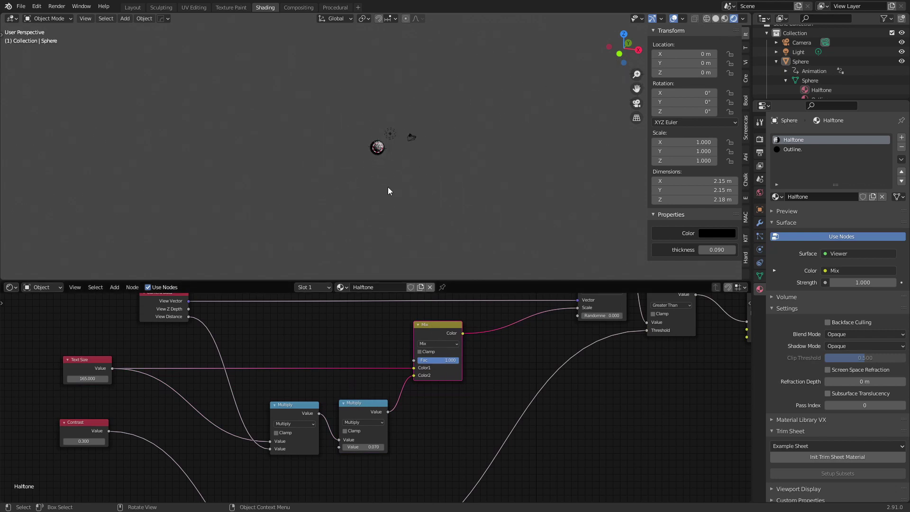
click(661, 18)
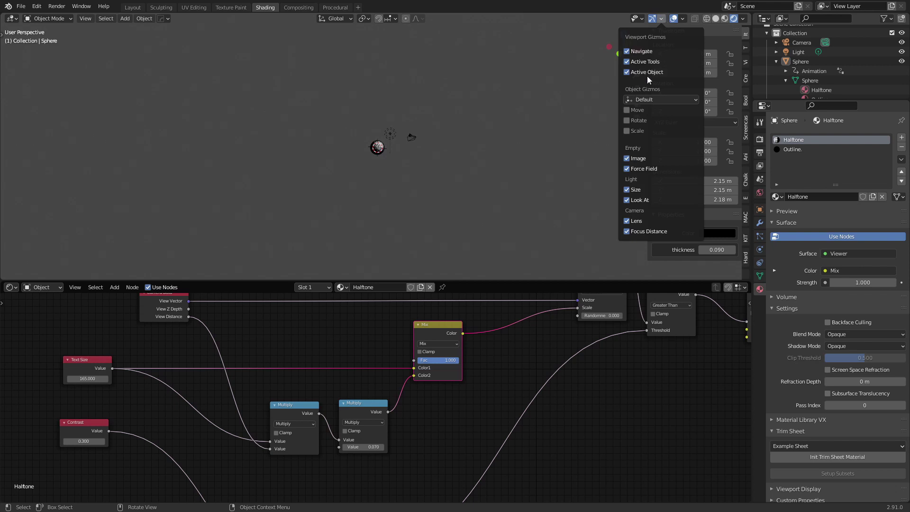
click(683, 18)
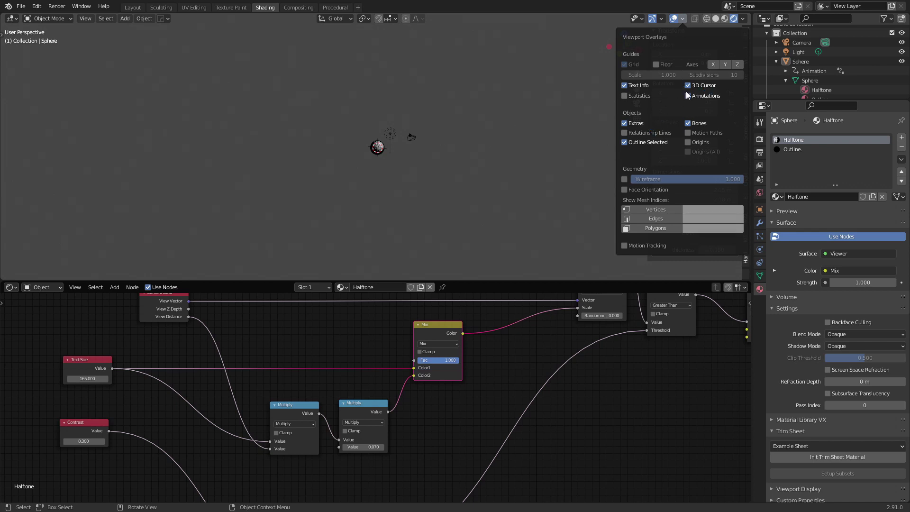
click(688, 85)
- Check how the halftone dots on the sphere scale at near and far viewing distances
scroll(411, 193, up, 10)
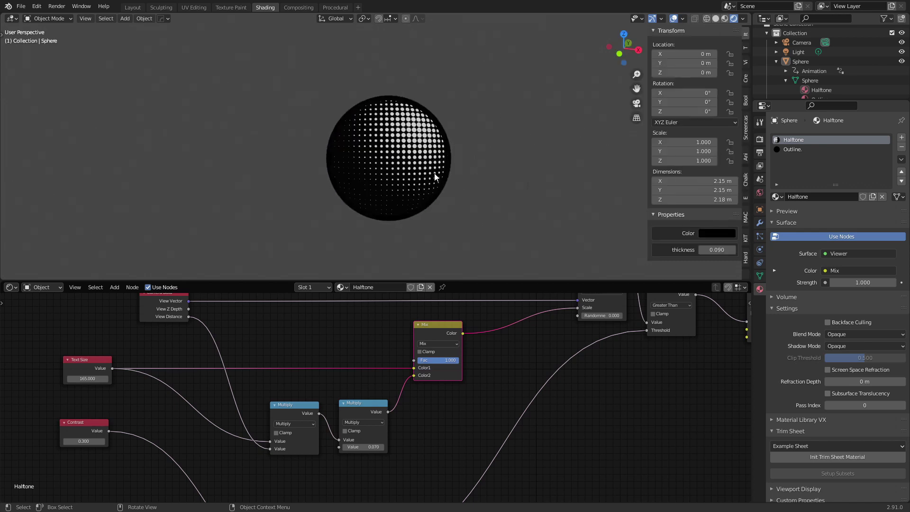
scroll(427, 172, down, 10)
scroll(388, 174, up, 8)
scroll(388, 174, up, 3)
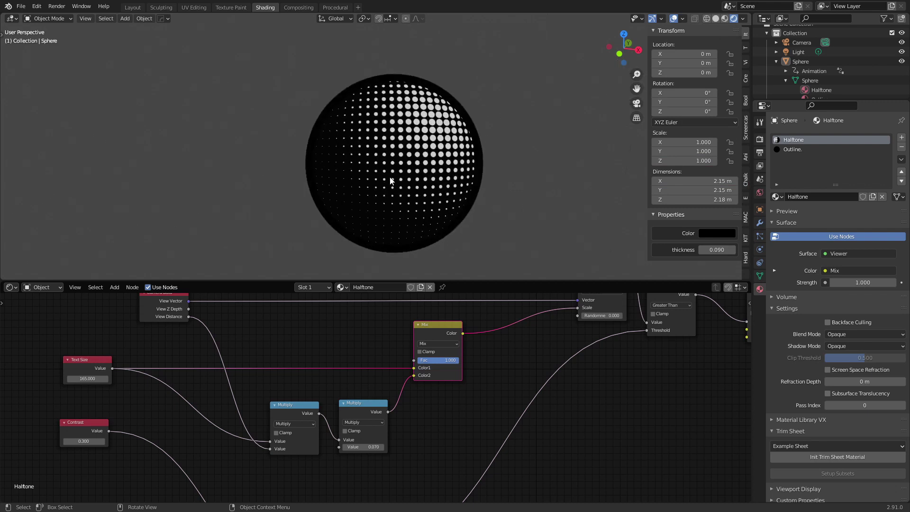
scroll(397, 166, down, 6)
scroll(426, 175, up, 3)
shift+middle_drag(471, 183, 310, 181)
- Select the sphere and reduce its outline thickness to 0.042
scroll(380, 193, up, 3)
scroll(368, 186, up, 4)
click(306, 184)
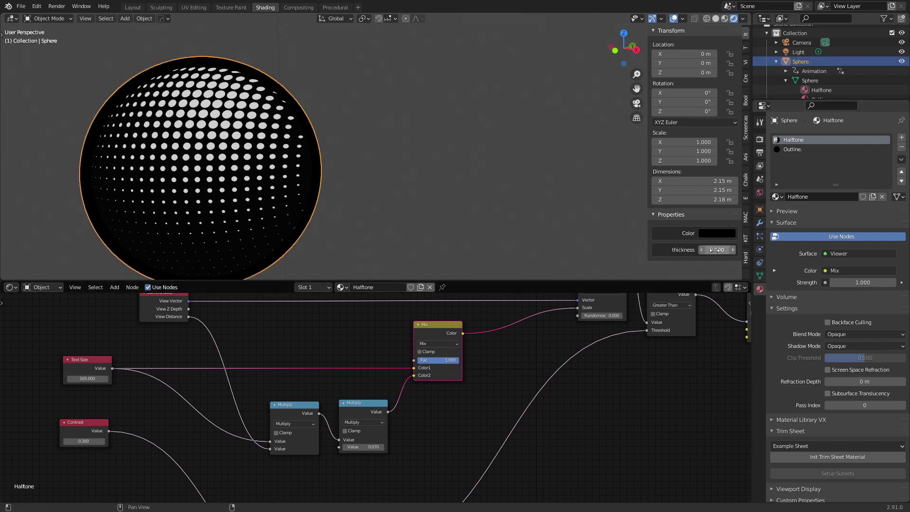
drag(711, 250, 673, 250)
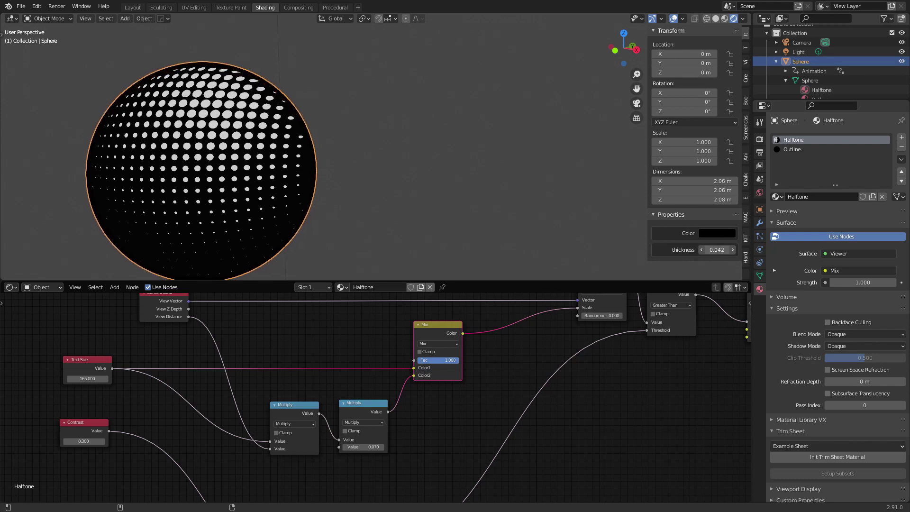
- Move the point light beside the sphere to about X 3.67 m, Y -0.93 m, Z 0.46 m
click(294, 74)
scroll(327, 66, down, 4)
scroll(375, 66, down, 5)
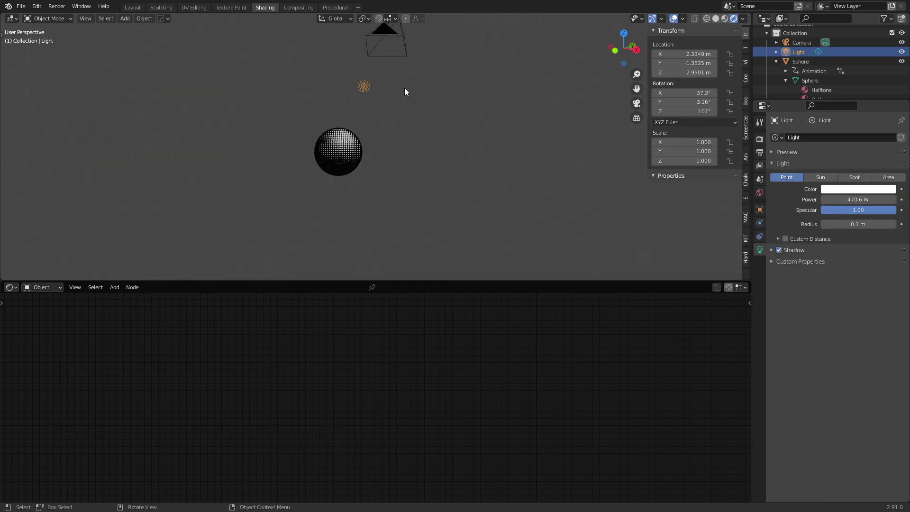
drag(365, 88, 401, 149)
scroll(389, 187, up, 6)
middle_drag(388, 190, 351, 206)
key(g)
click(458, 183)
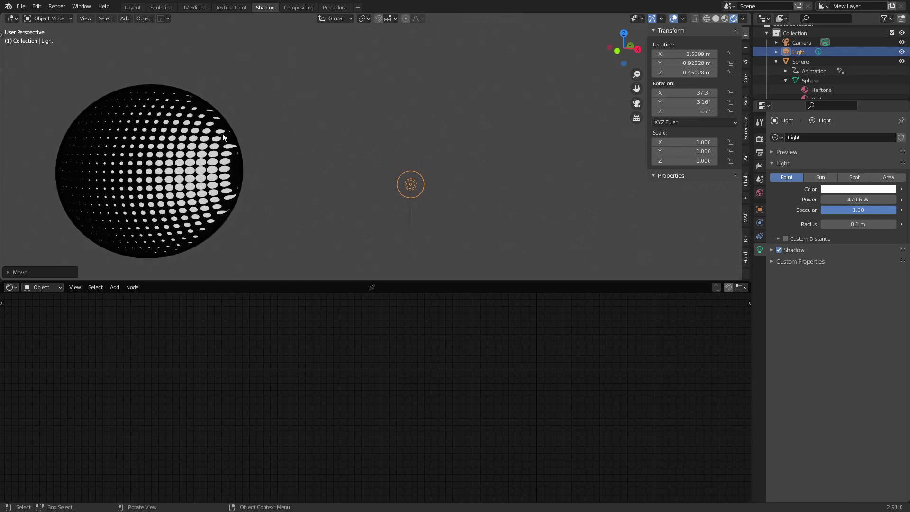
- Add a cube to the scene and move it beside the sphere
middle_drag(264, 216, 263, 218)
scroll(284, 211, down, 3)
middle_drag(314, 204, 358, 199)
key(shift+a)
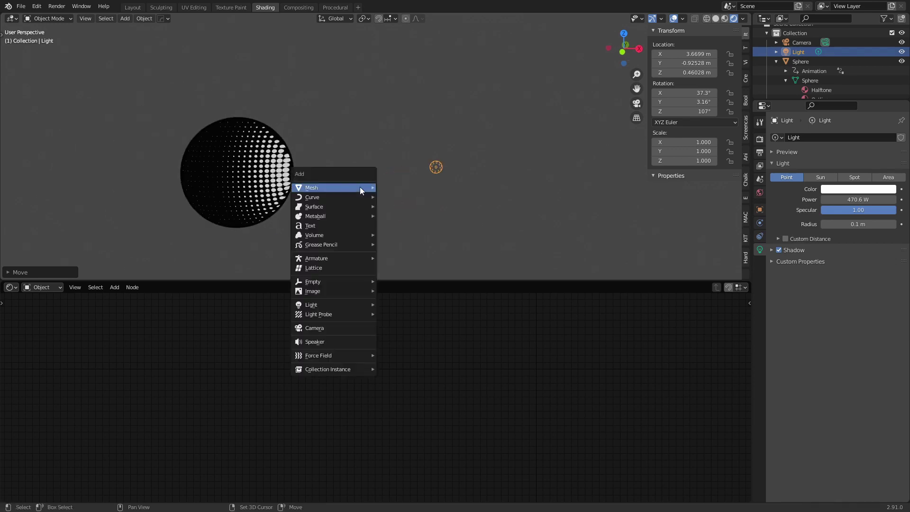
mouse_move(361, 187)
click(392, 197)
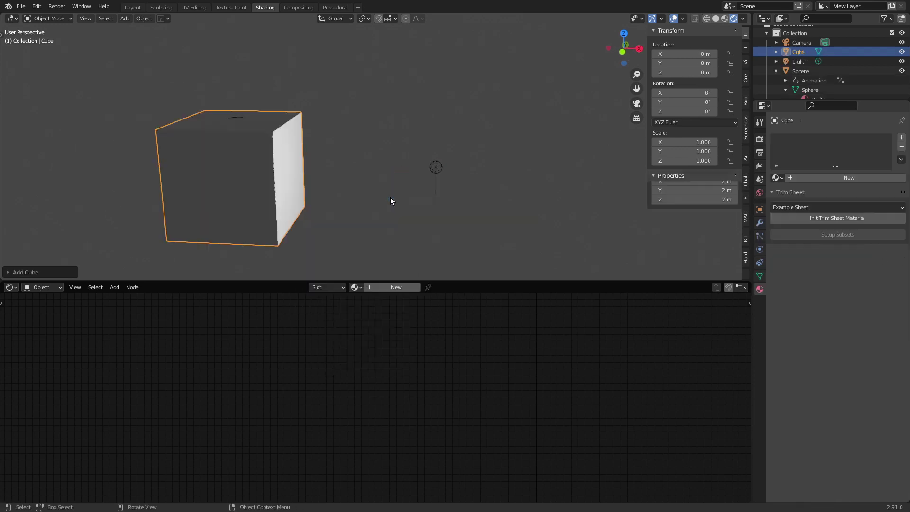
key(g)
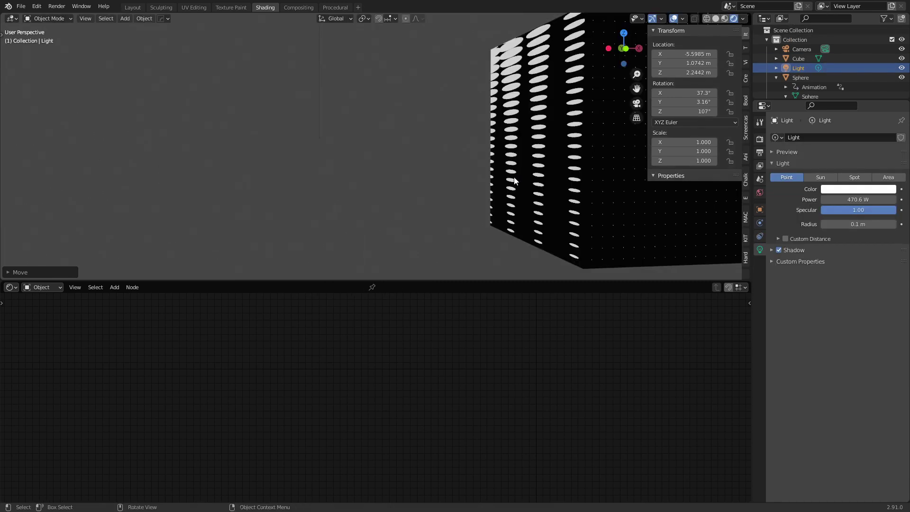
- Examine the halftone dots on the cube and sphere from several angles, and select the sphere to show its shader nodes
middle_drag(512, 176, 505, 177)
scroll(506, 176, down, 1)
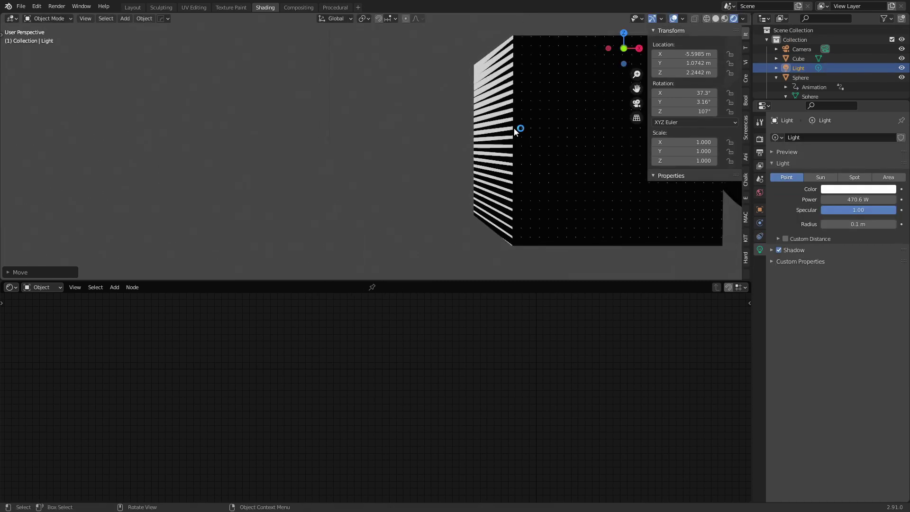
scroll(519, 106, down, 6)
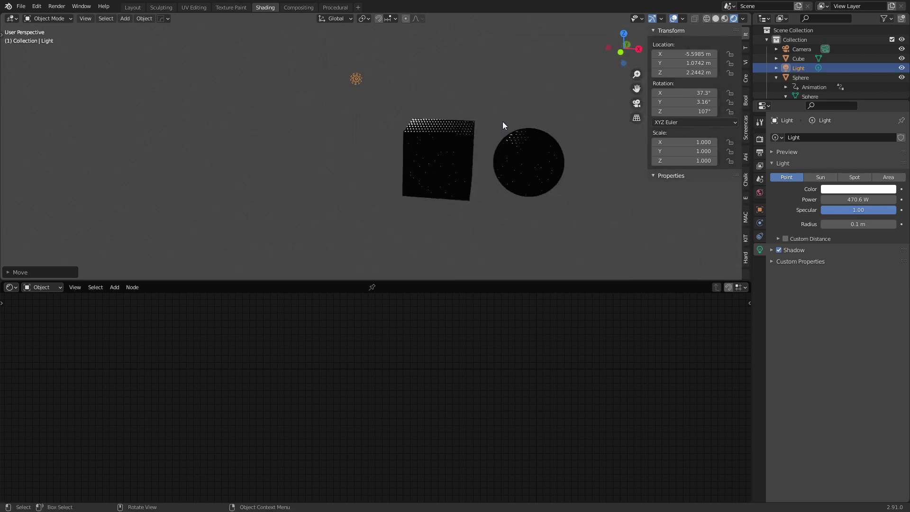
middle_drag(502, 122, 372, 206)
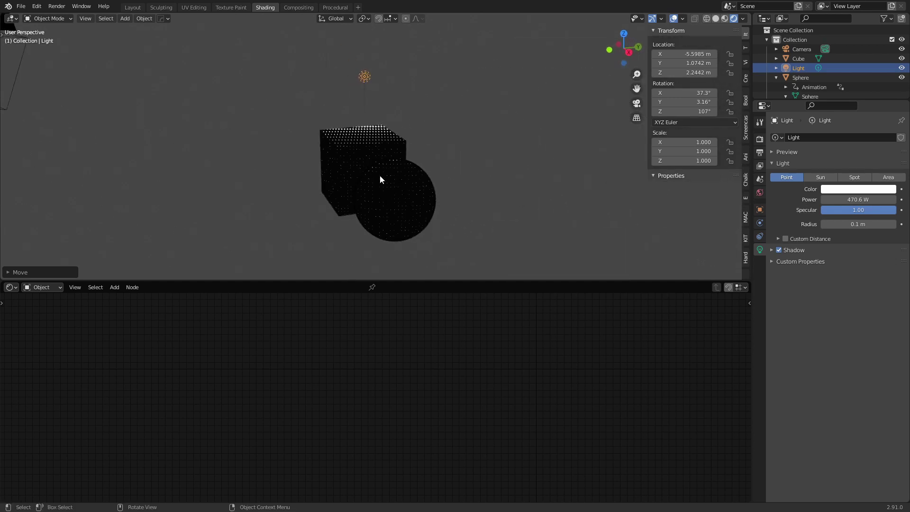
click(396, 233)
middle_drag(396, 233, 396, 203)
key(KP_Decimal)
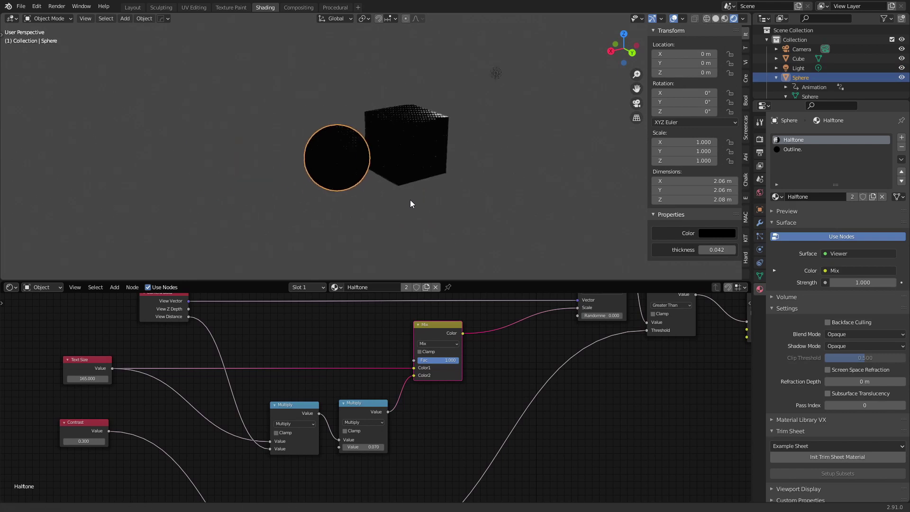
scroll(286, 358, down, 2)
scroll(332, 360, up, 2)
scroll(341, 344, up, 2)
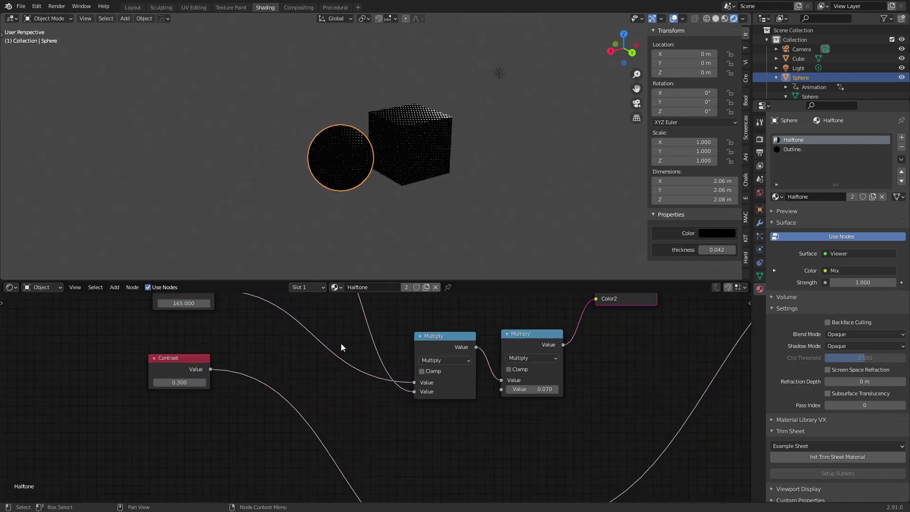
- Examine the camera-distance and text-size nodes and compare the halftone dots on the sphere and cube from several distances and angles
middle_drag(290, 343, 302, 441)
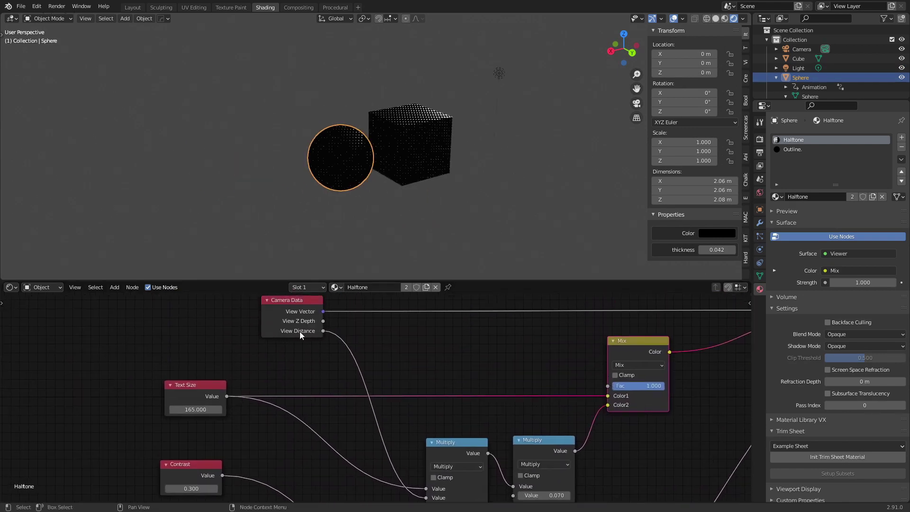
middle_drag(322, 363, 286, 375)
scroll(278, 365, up, 2)
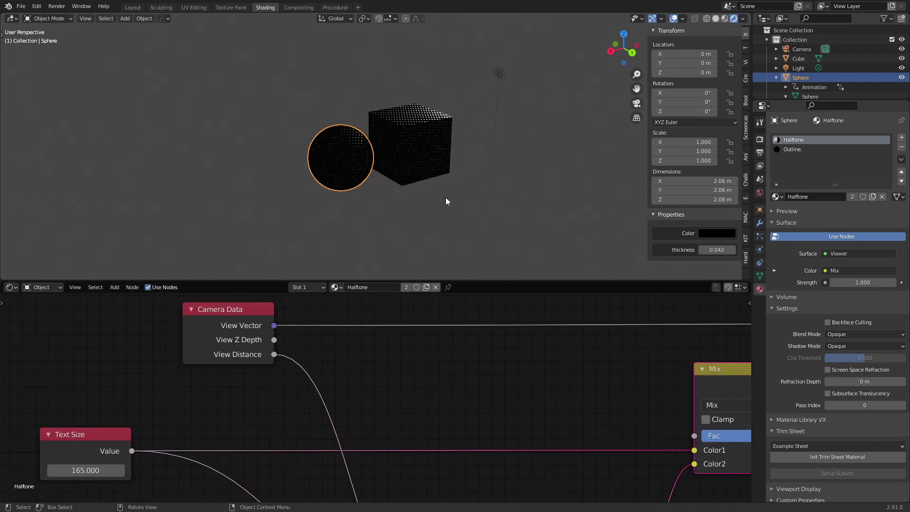
middle_drag(446, 197, 416, 212)
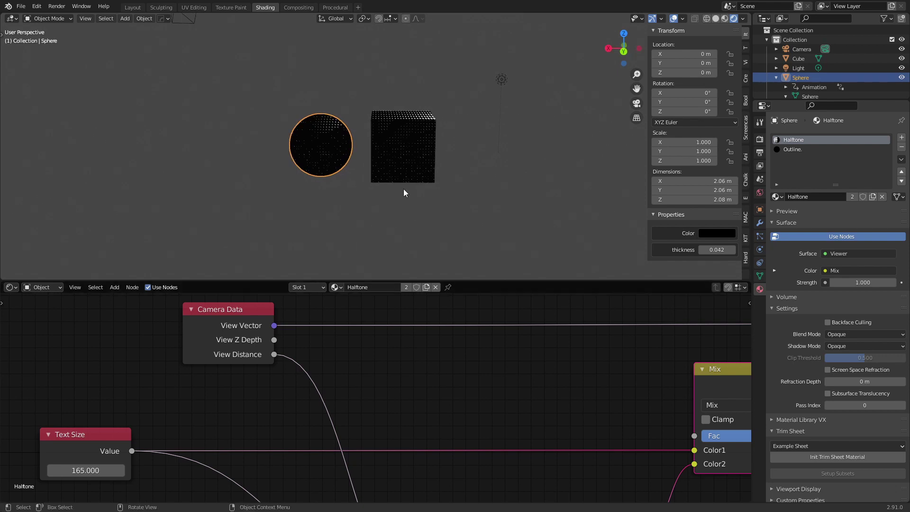
middle_drag(406, 169, 406, 223)
scroll(404, 216, up, 5)
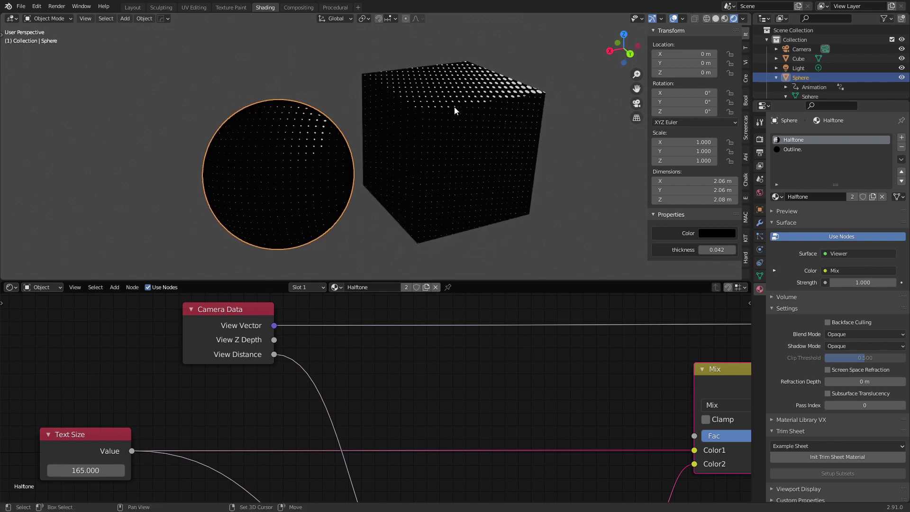
scroll(434, 147, up, 4)
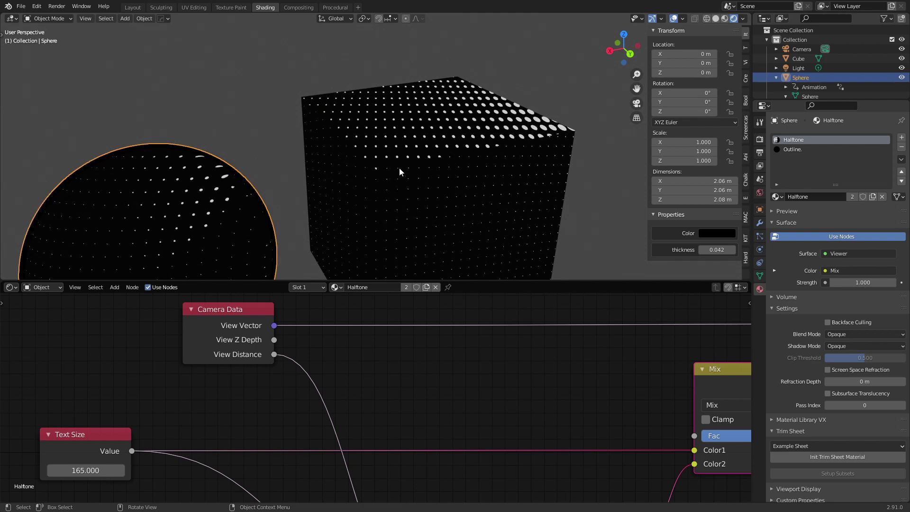
scroll(399, 171, down, 5)
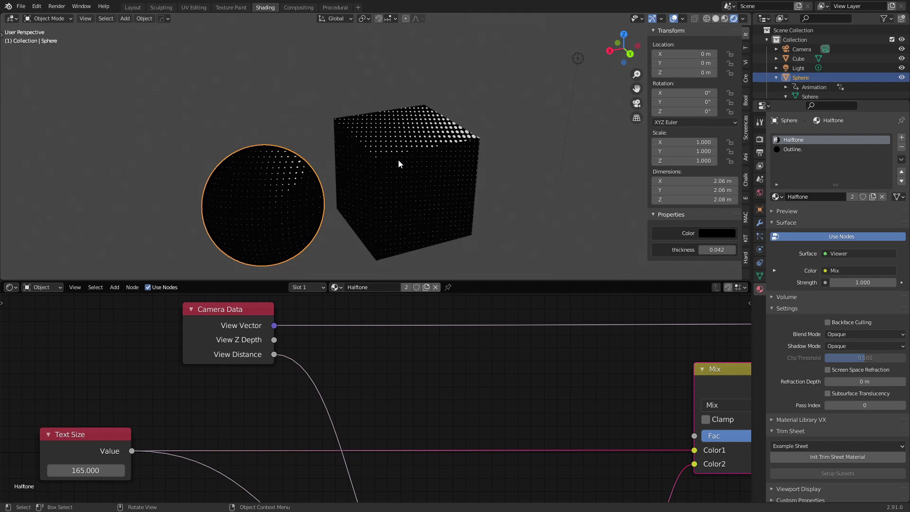
mouse_move(475, 162)
middle_down()
mouse_move(486, 186)
mouse_move(482, 169)
middle_up()
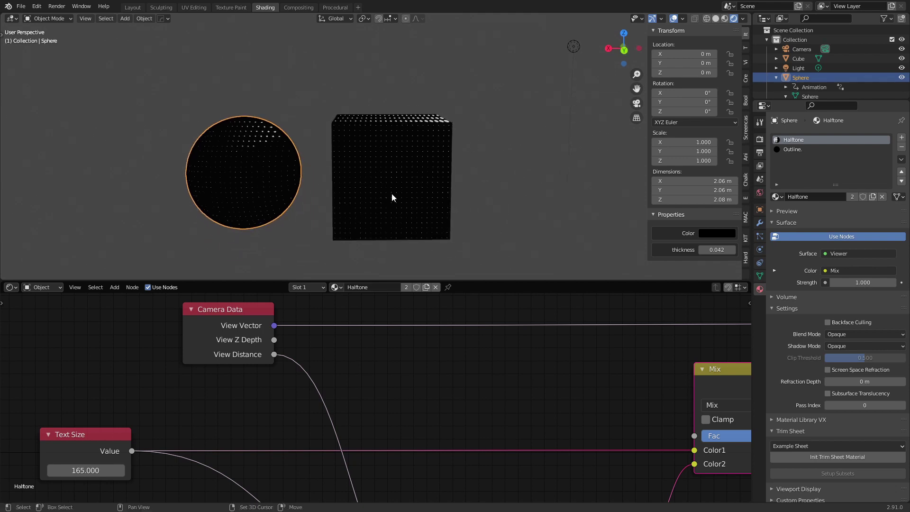
scroll(372, 388, down, 11)
mouse_move(400, 373)
middle_down()
mouse_move(378, 345)
mouse_move(391, 333)
middle_up()
scroll(370, 359, down, 5)
middle_drag(345, 398, 415, 359)
middle_drag(363, 384, 388, 385)
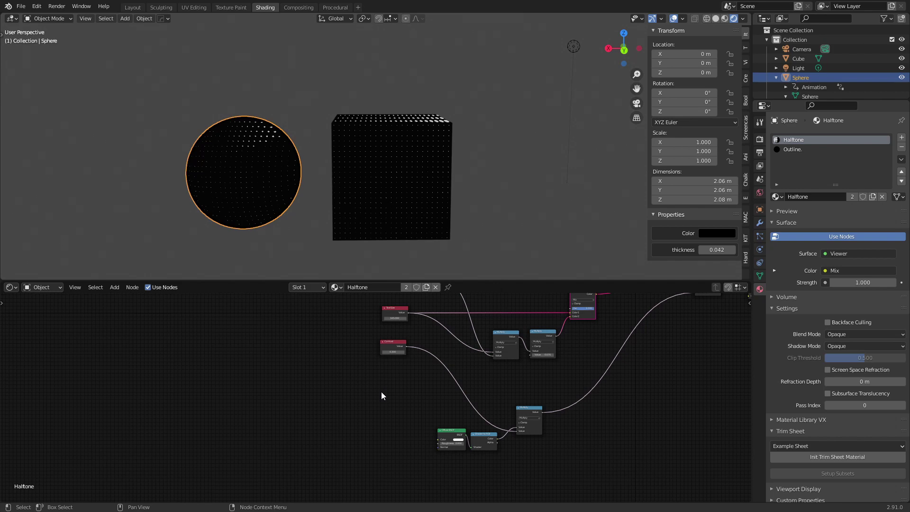
- Hide the cube so that only the sphere stays in the viewport
click(407, 168)
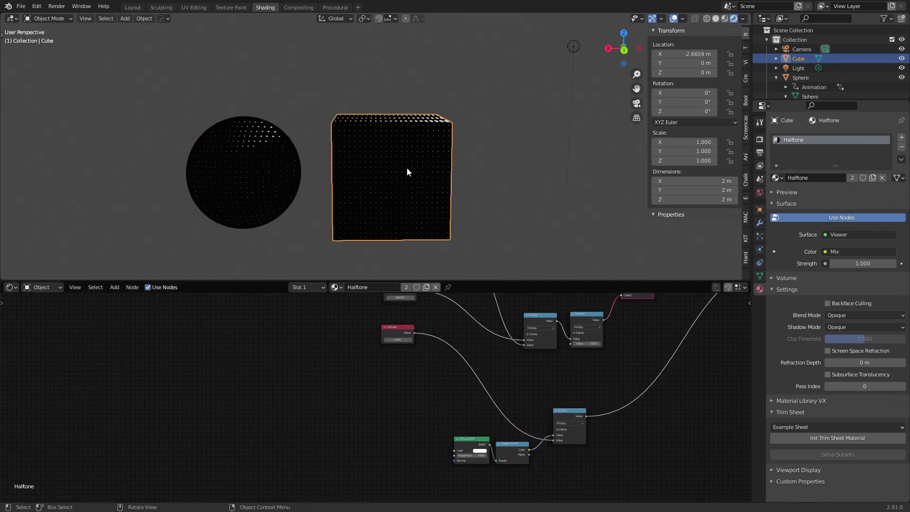
click(902, 59)
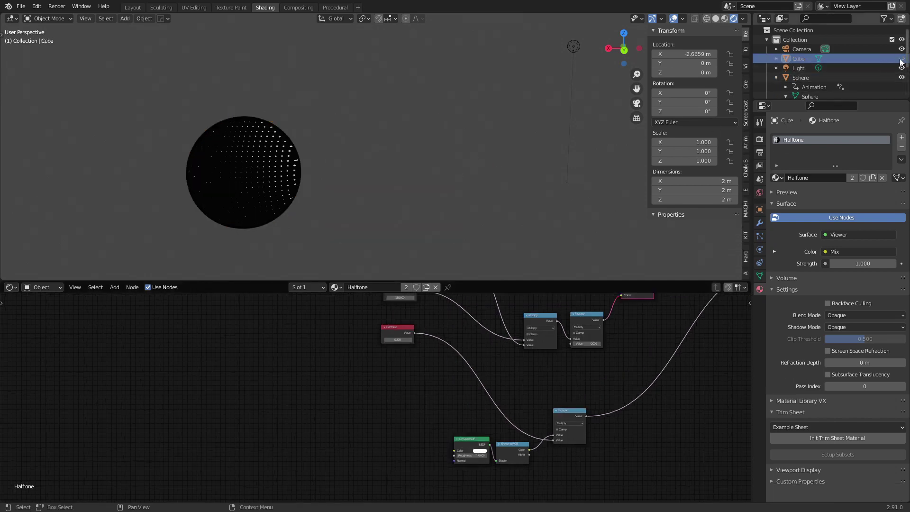
middle_drag(345, 189, 291, 167)
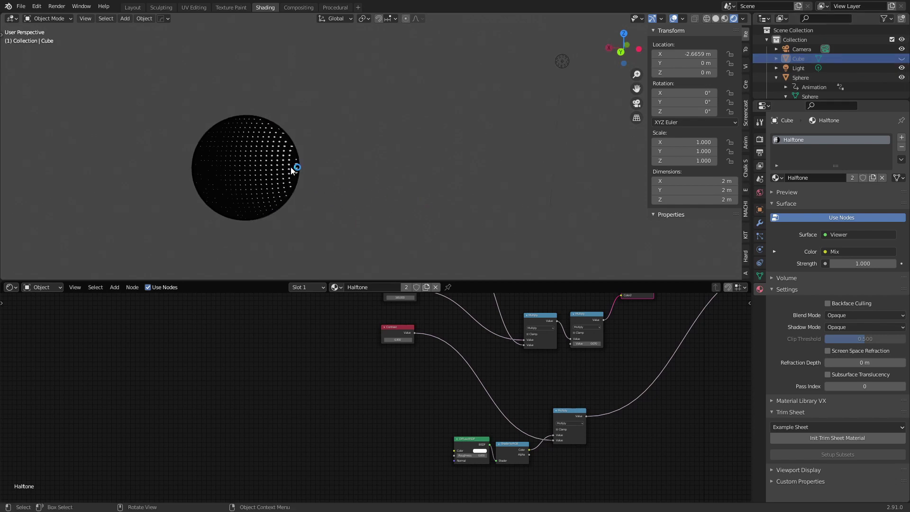
- Disconnect the Camera Data node's View Distance output from the first Multiply node
middle_drag(374, 364, 360, 433)
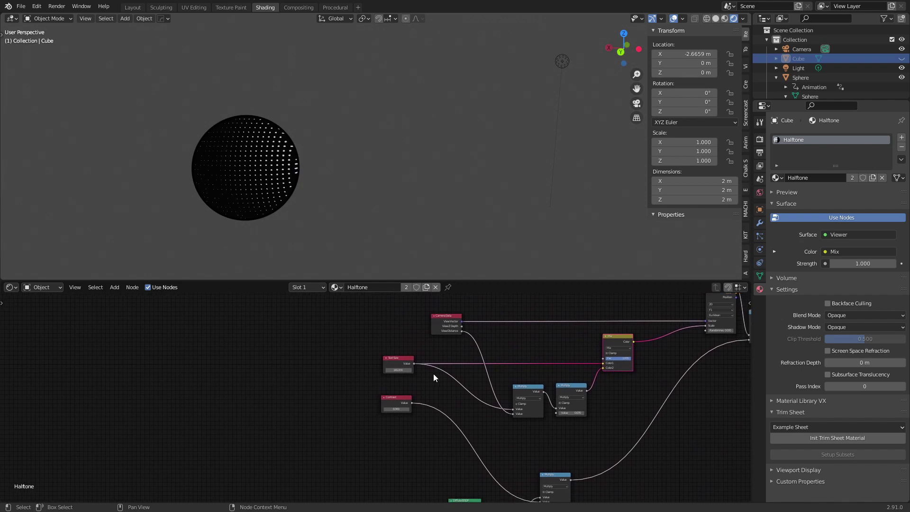
drag(514, 414, 502, 417)
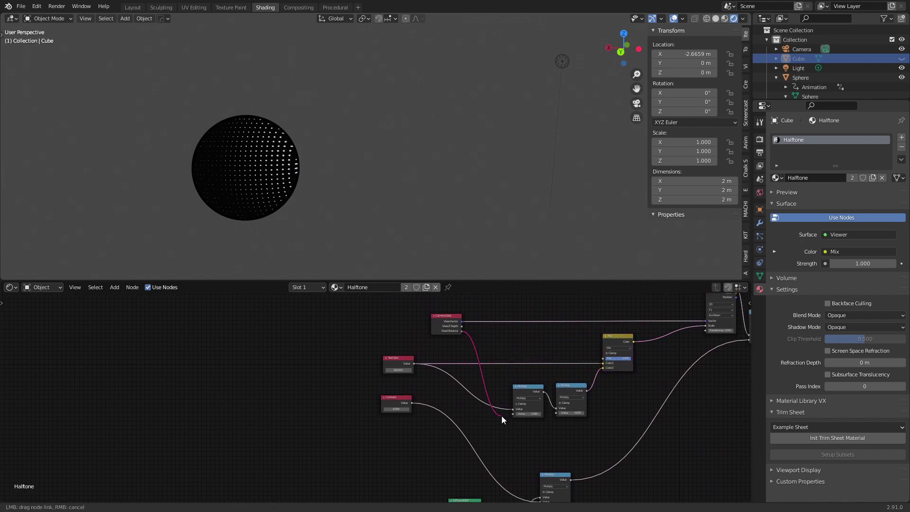
- Add a Texture Coordinate node in the empty area beside the Contrast value node
mouse_move(337, 454)
middle_down()
mouse_move(372, 362)
mouse_move(365, 407)
middle_up()
scroll(394, 413, up, 2)
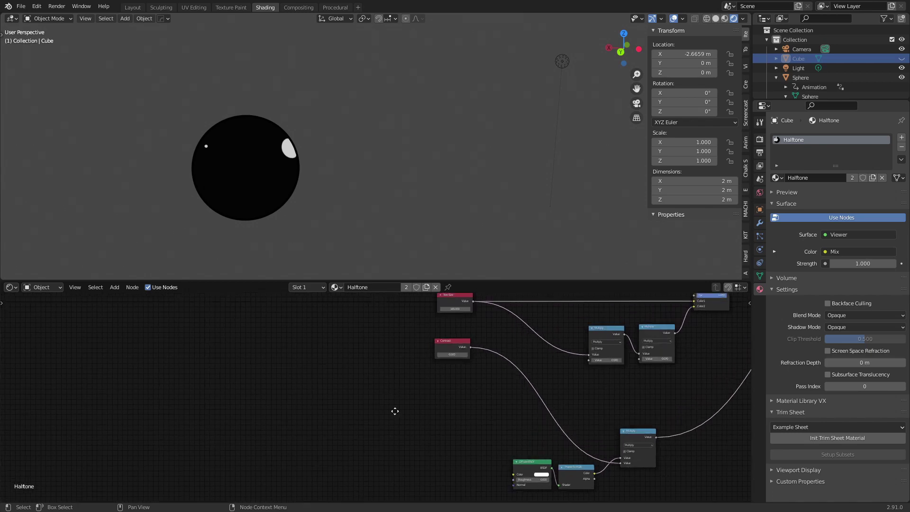
key(shift+a)
click(368, 392)
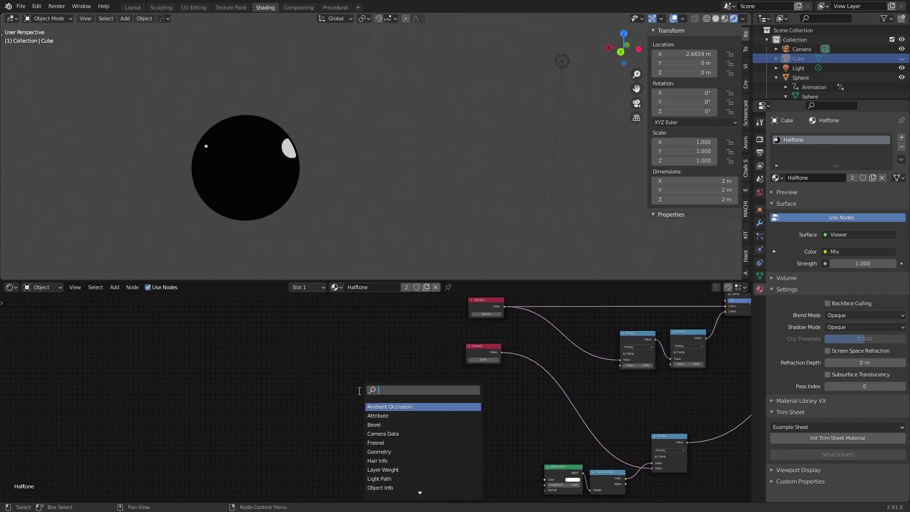
text(vecto)
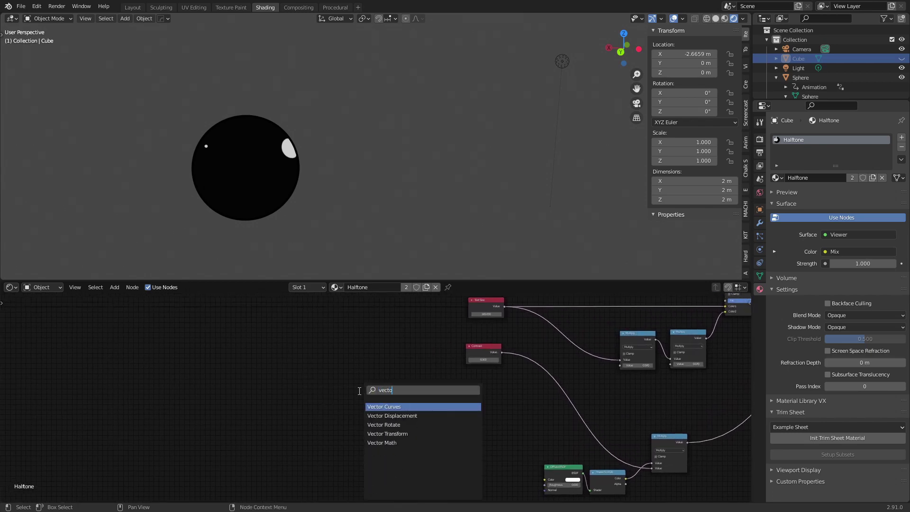
key(BackSpace)
key(BackSpace)
key(BackSpace)
key(BackSpace)
key(BackSpace)
text(tex)
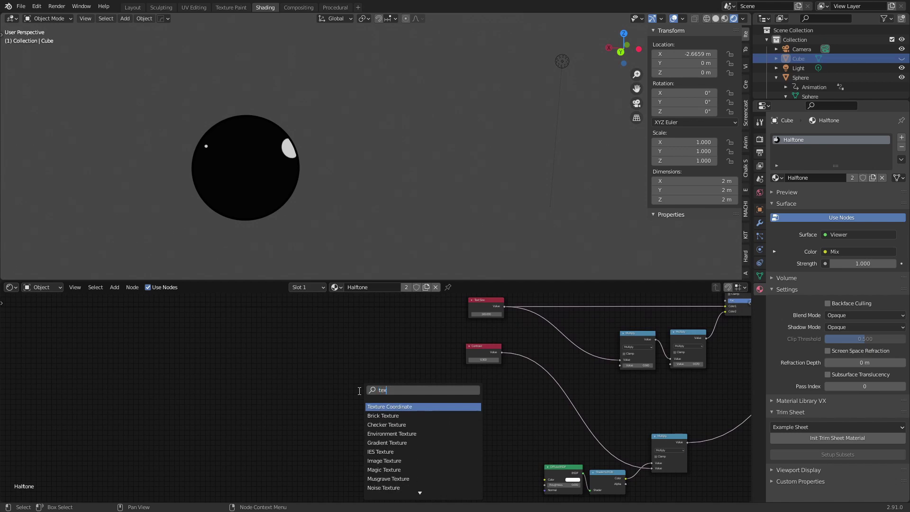
click(383, 407)
click(372, 396)
scroll(372, 396, up, 3)
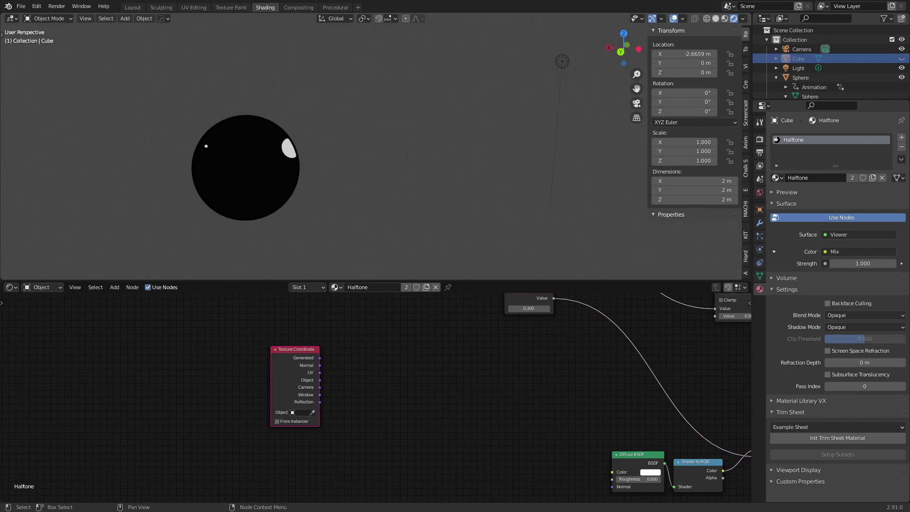
- Add a Geometry node and stack it with the Texture Coordinate node
key(shift+a)
text(ge)
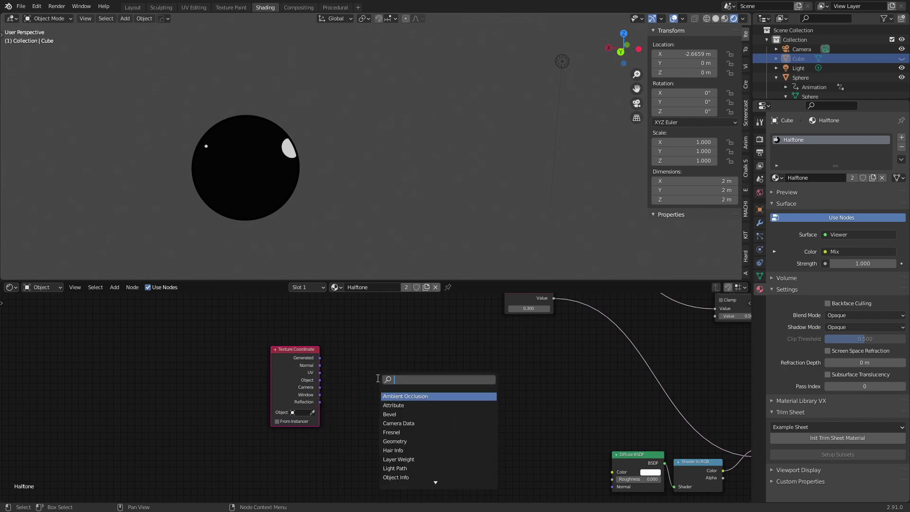
text(o)
click(393, 397)
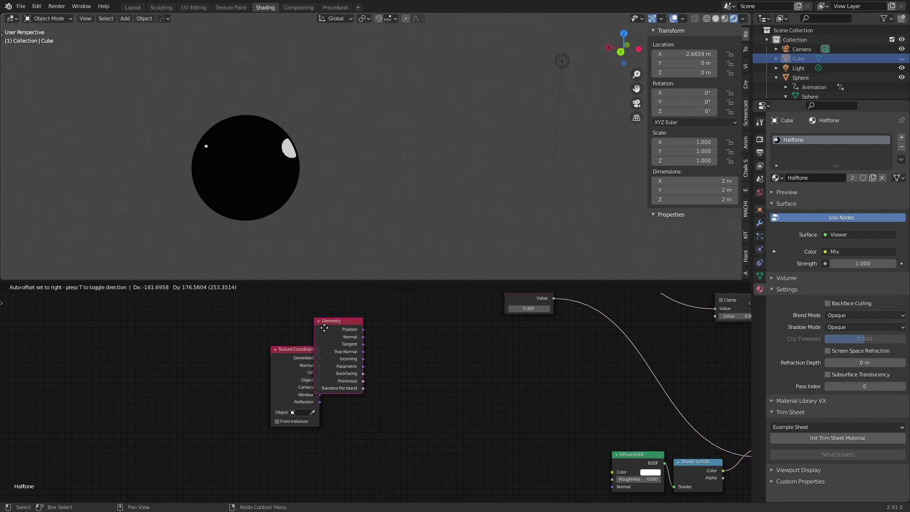
click(282, 487)
- Add a second Camera Data node above the Geometry node
middle_drag(360, 403, 364, 469)
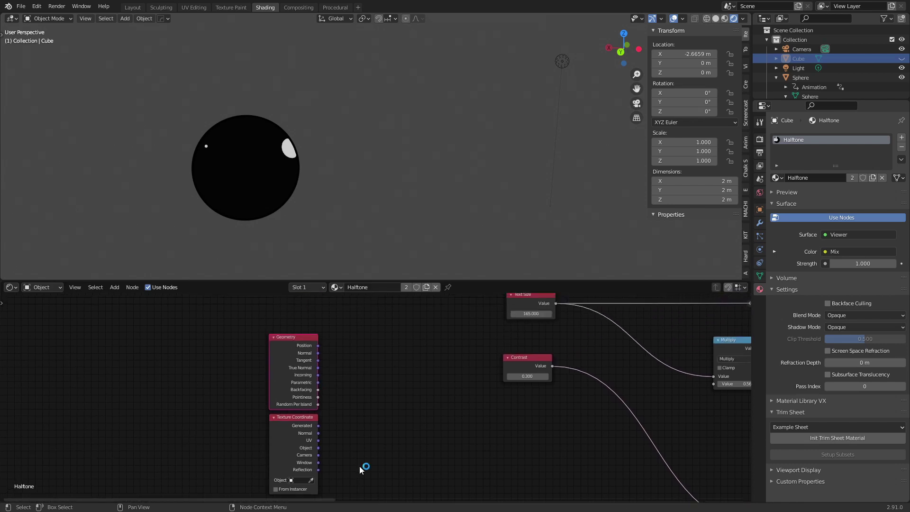
key(shift+a)
click(367, 395)
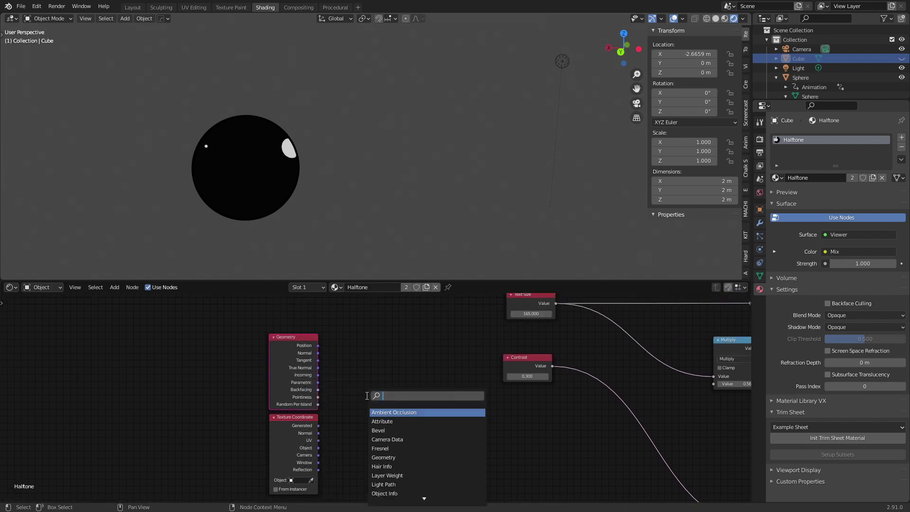
text(came)
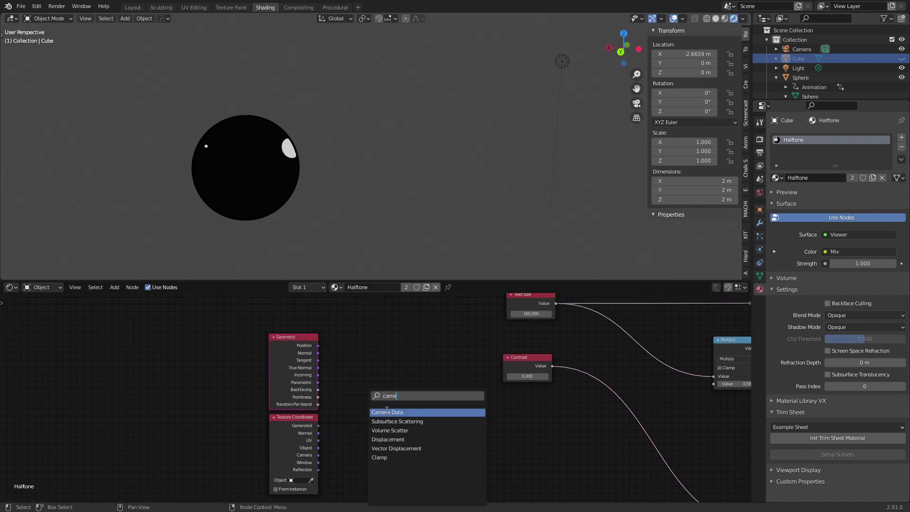
click(387, 412)
click(290, 315)
- Move the new Camera Data, Geometry and Texture Coordinate nodes together farther away from the existing node tree
scroll(269, 335, down, 2)
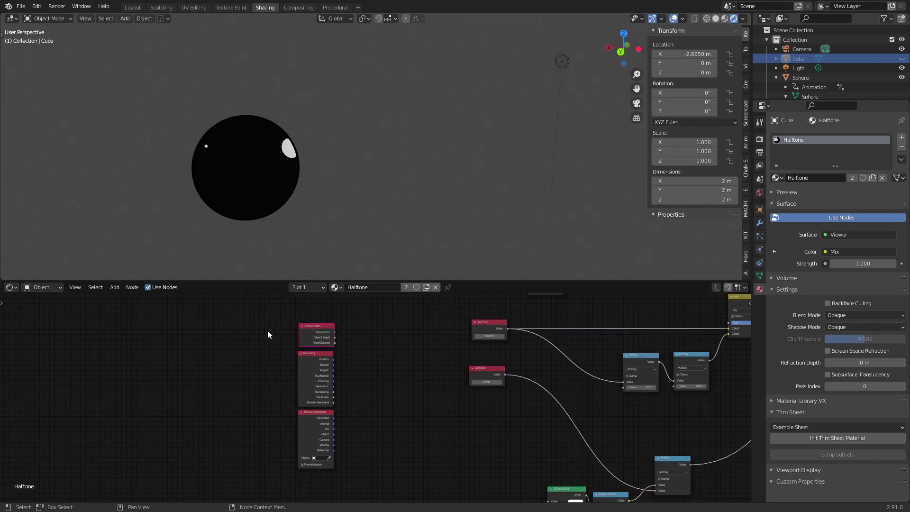
drag(268, 334, 369, 457)
key(g)
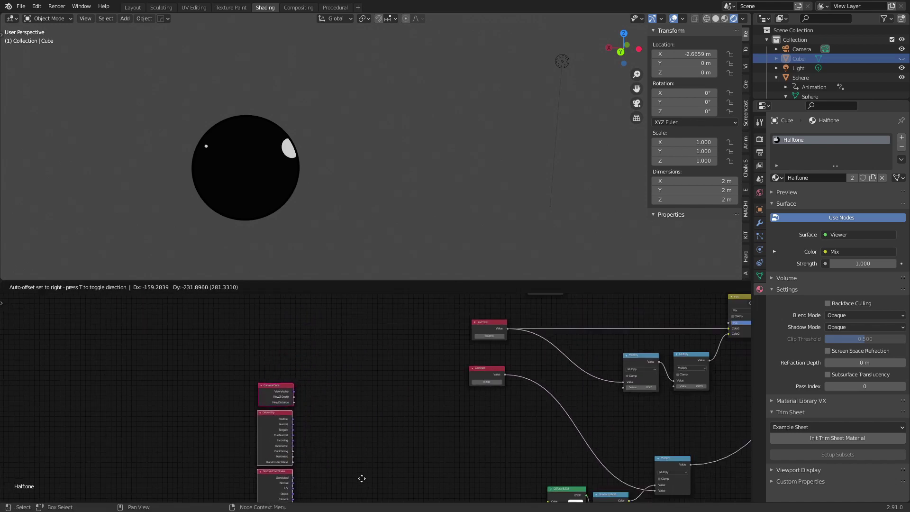
click(362, 479)
- Add a Vector Math node beside the new Camera Data and Geometry nodes
mouse_move(377, 438)
middle_down()
mouse_move(408, 318)
mouse_move(392, 429)
middle_up()
scroll(371, 355, up, 3)
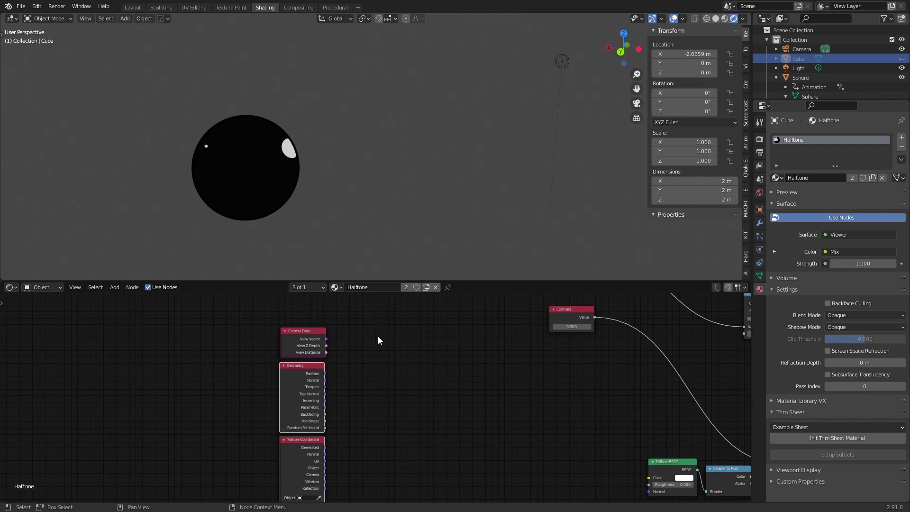
middle_drag(378, 340, 365, 339)
scroll(366, 340, up, 1)
key(shift+a)
click(360, 327)
text(v)
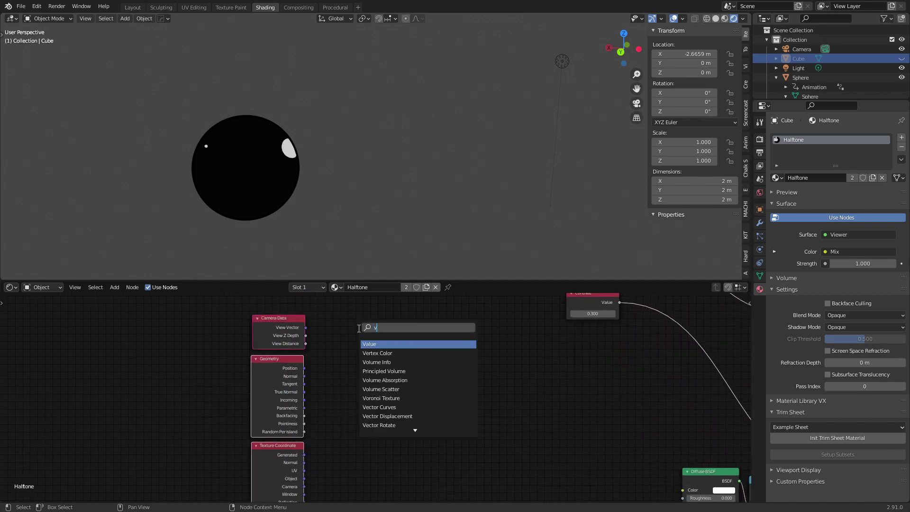
text(ect)
key(Down)
key(Down)
key(Down)
key(Down)
key(Return)
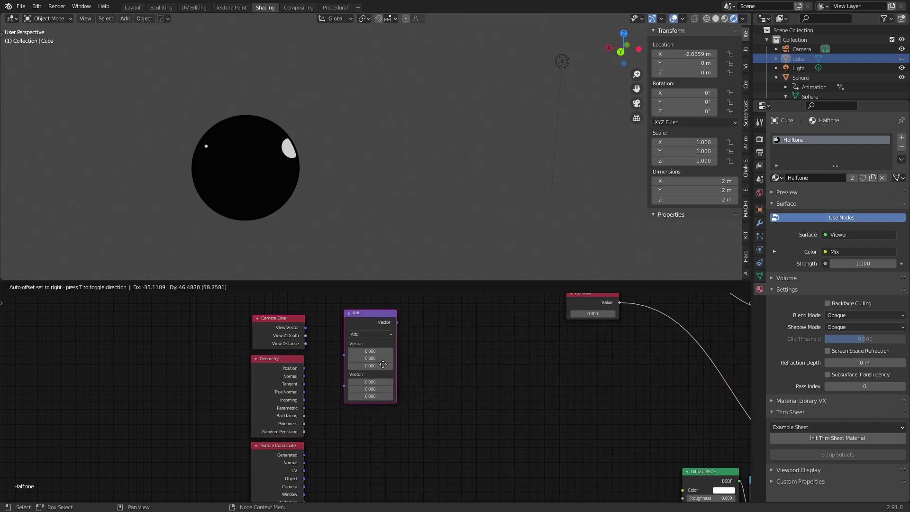
click(345, 338)
- Set the Vector Math node to Scale, feeding its Vector from Geometry's Incoming and its Scale from Camera Data's View Distance
click(344, 338)
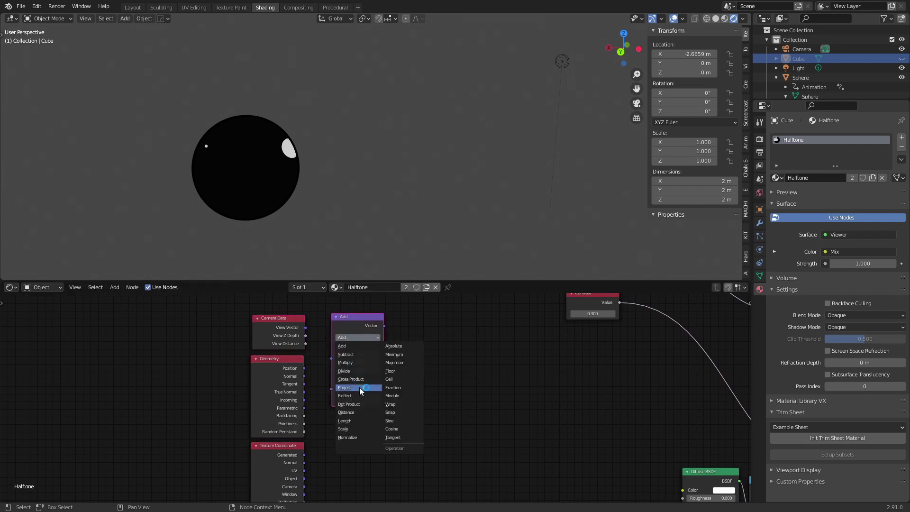
click(361, 424)
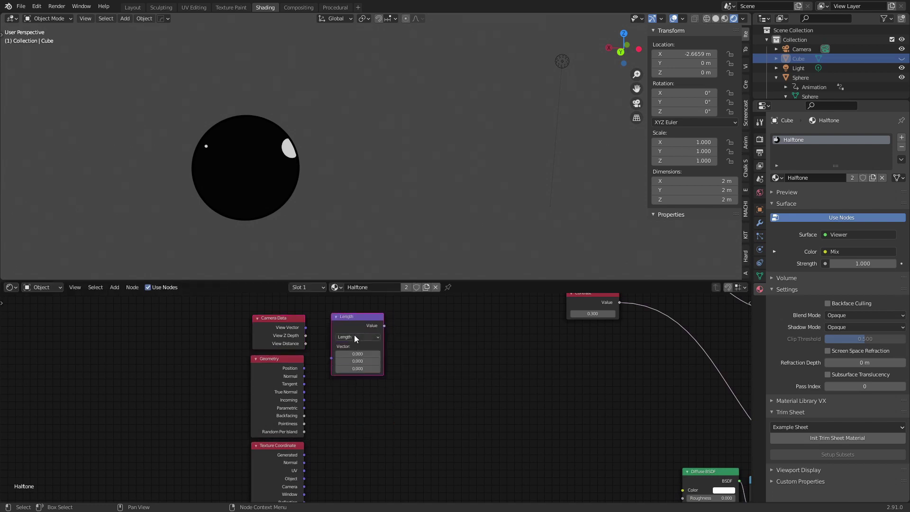
click(354, 337)
click(362, 428)
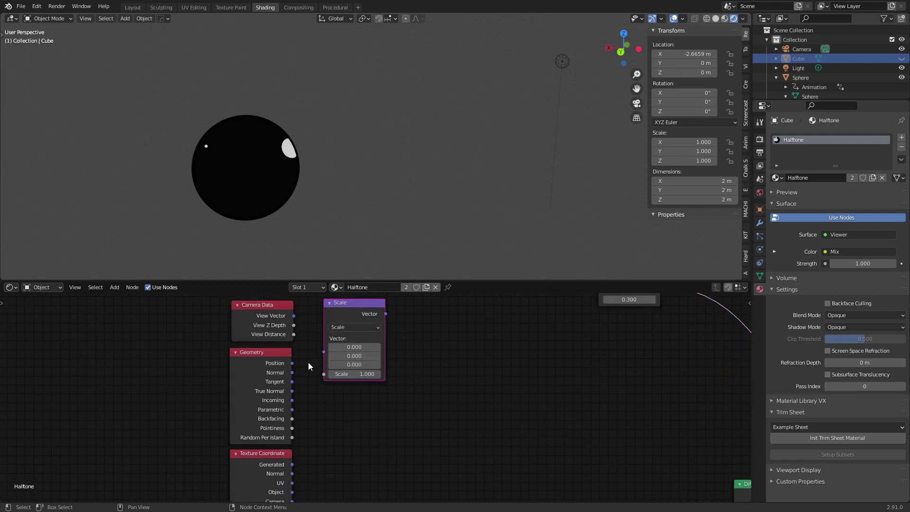
scroll(311, 368, up, 1)
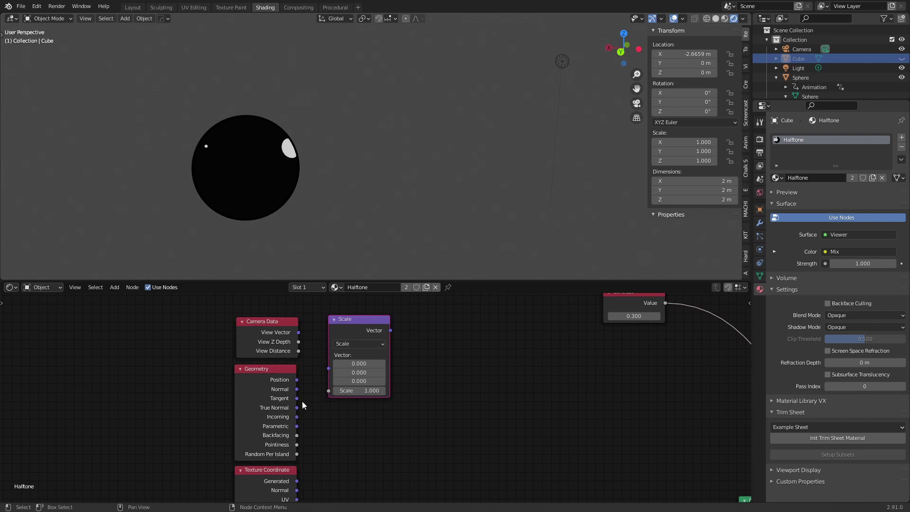
drag(297, 417, 328, 365)
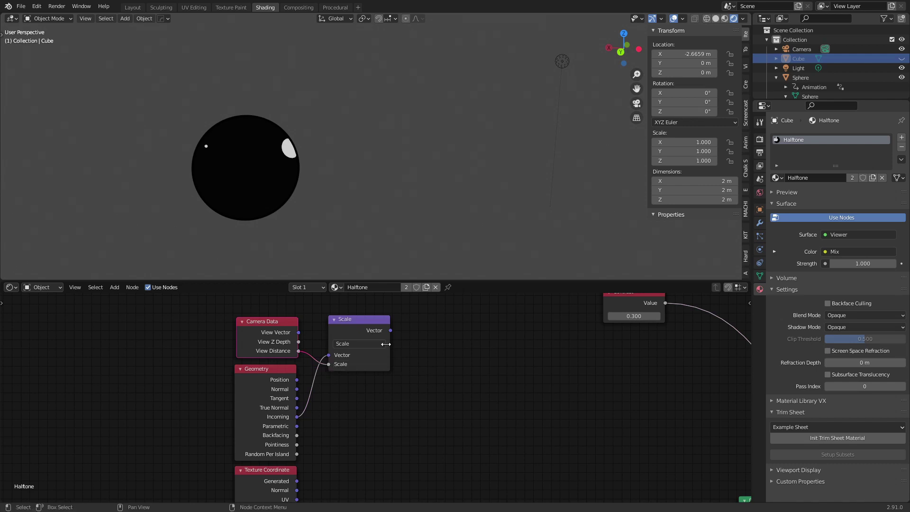
- Duplicate the Scale node as an Add node and connect the Scale node's Vector and Geometry's Position to its two inputs
click(386, 344)
key(shift+d)
click(447, 321)
click(427, 342)
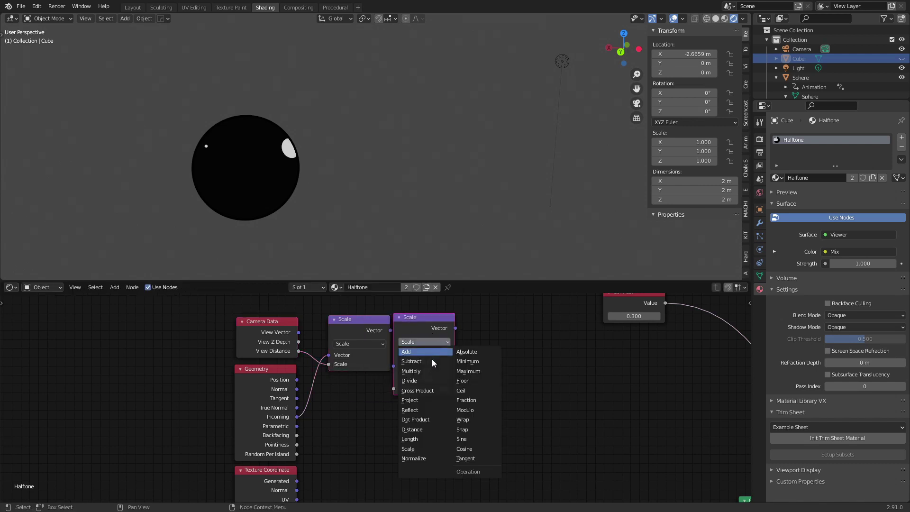
click(426, 352)
drag(427, 352, 447, 351)
drag(390, 330, 414, 366)
drag(297, 380, 413, 375)
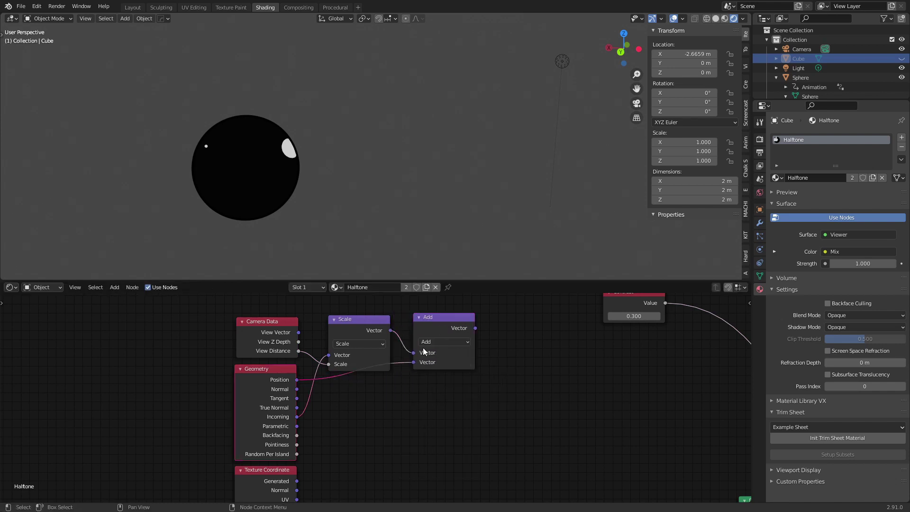
- Move the Add node close beside the Scale node and add another Vector Math node below them
drag(432, 327, 413, 332)
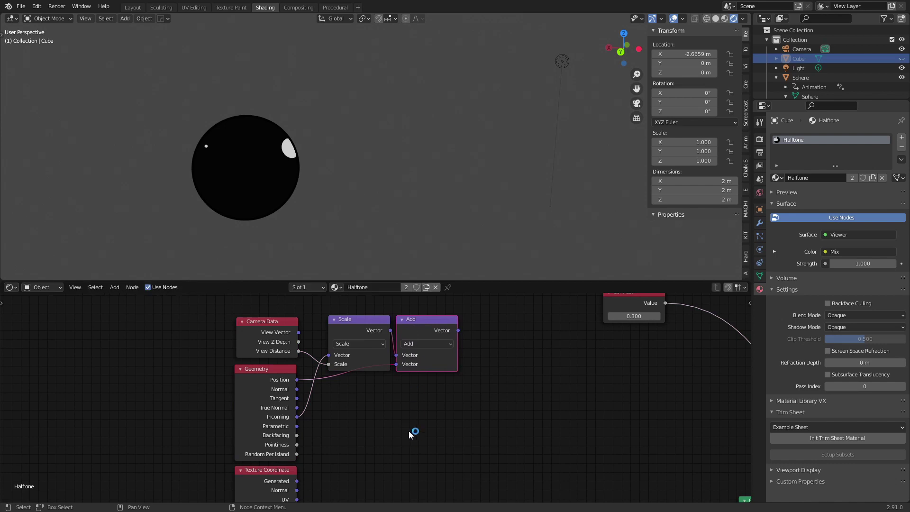
scroll(410, 422, down, 3)
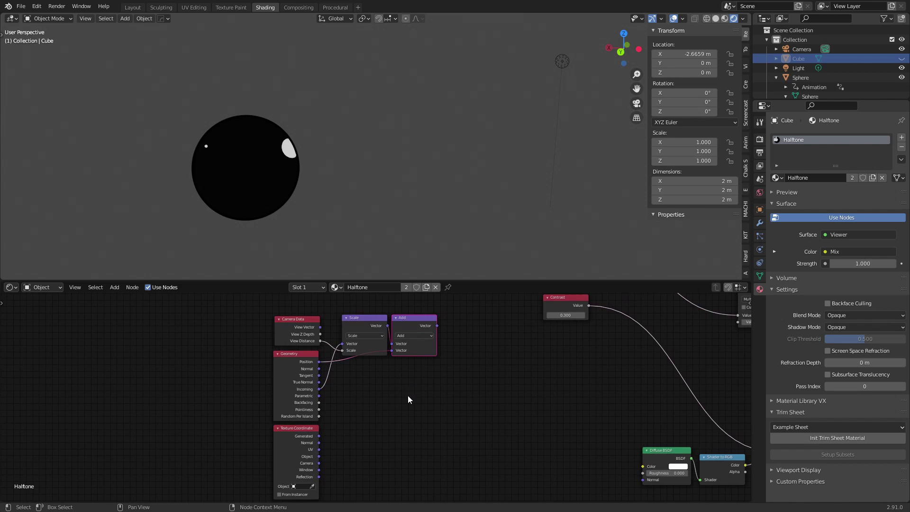
scroll(406, 370, down, 2)
key(shift+a)
click(399, 368)
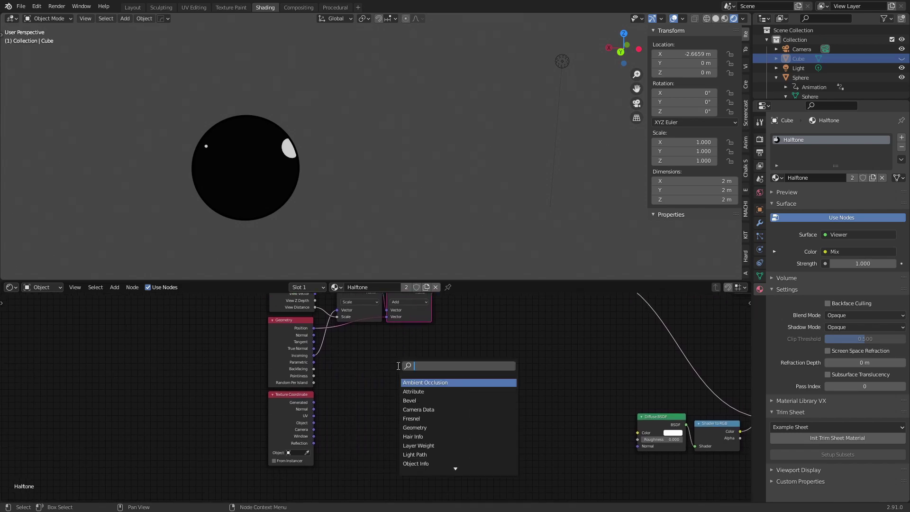
text(vec)
click(417, 418)
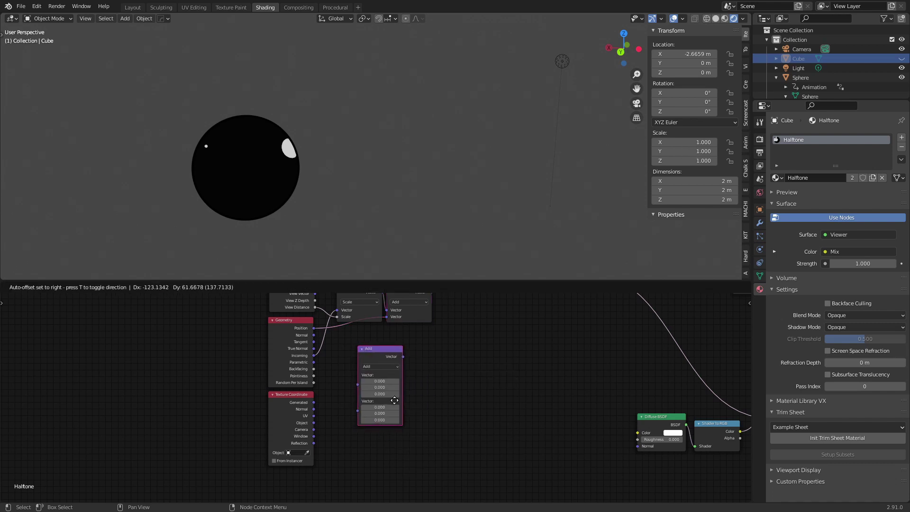
click(381, 388)
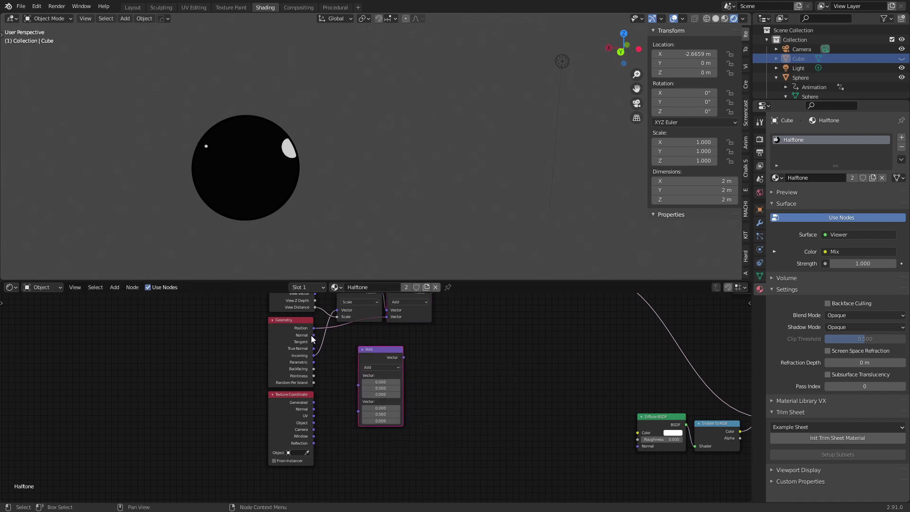
- Feed Geometry's Position and Texture Coordinate's Object into the new Vector Math node, set it to Subtract, and align it beneath the Add node
drag(313, 328, 359, 385)
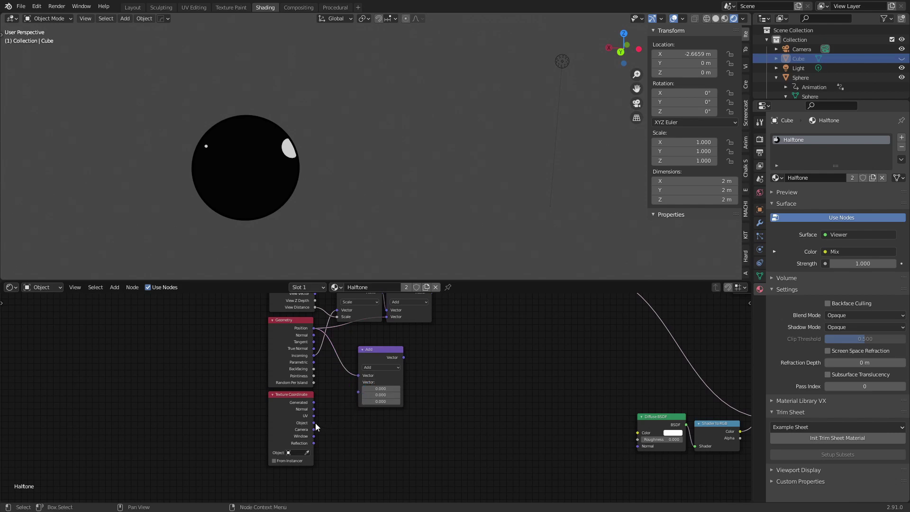
drag(315, 422, 379, 382)
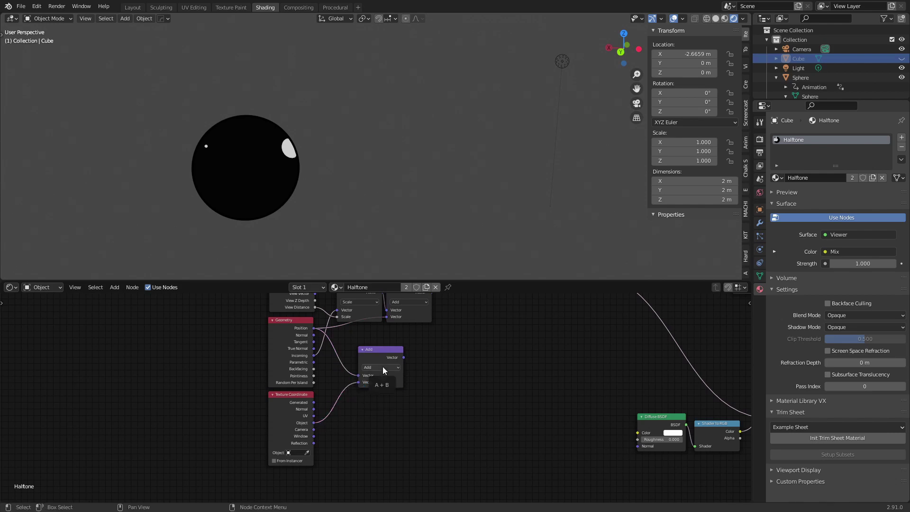
click(382, 366)
click(381, 383)
middle_drag(466, 368, 429, 405)
drag(341, 389, 369, 386)
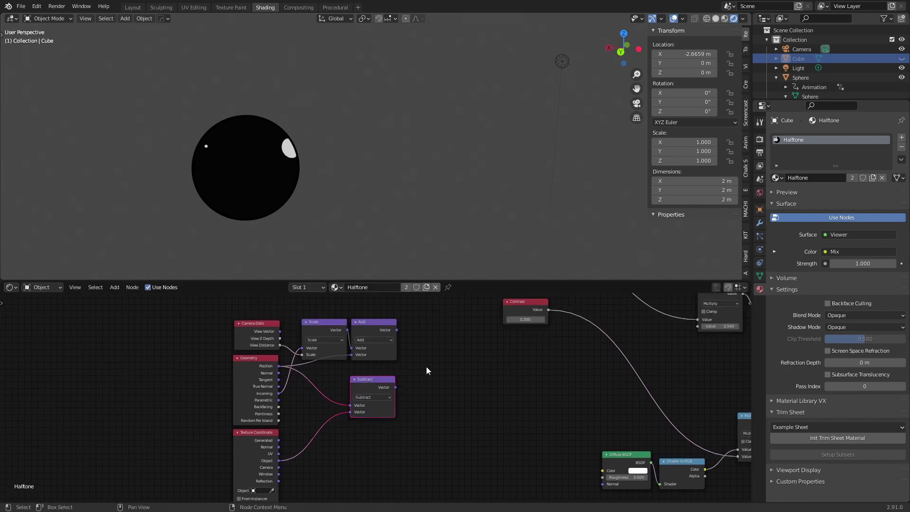
- Duplicate the Subtract node as a Distance node and connect the Add and Subtract vectors to its two inputs
middle_drag(446, 363, 401, 364)
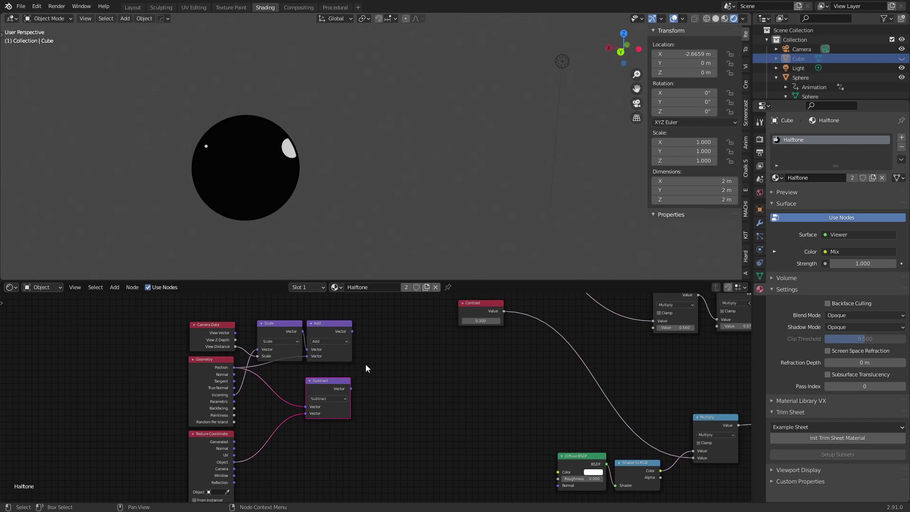
key(shift+d)
click(383, 335)
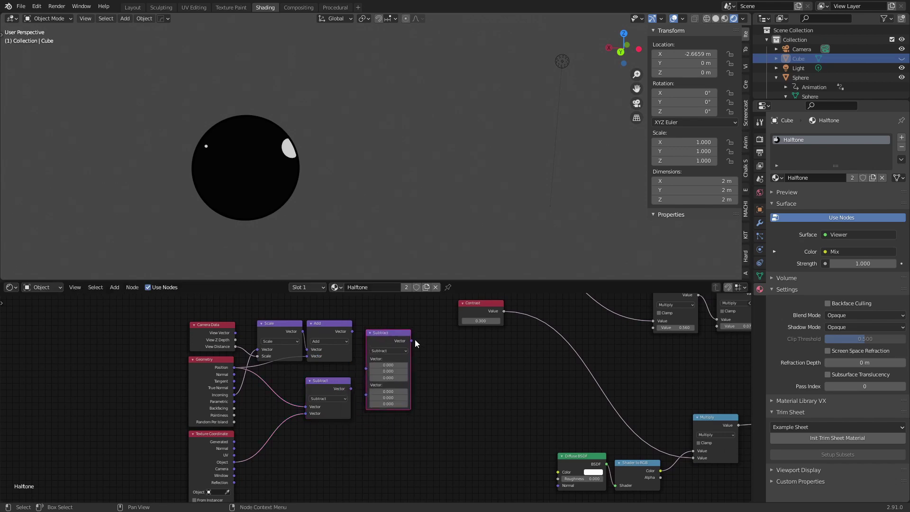
click(398, 349)
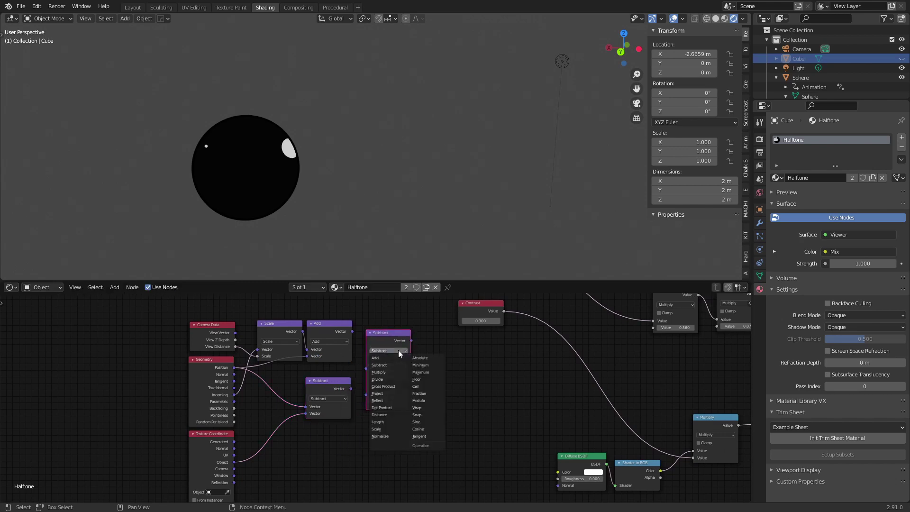
click(392, 415)
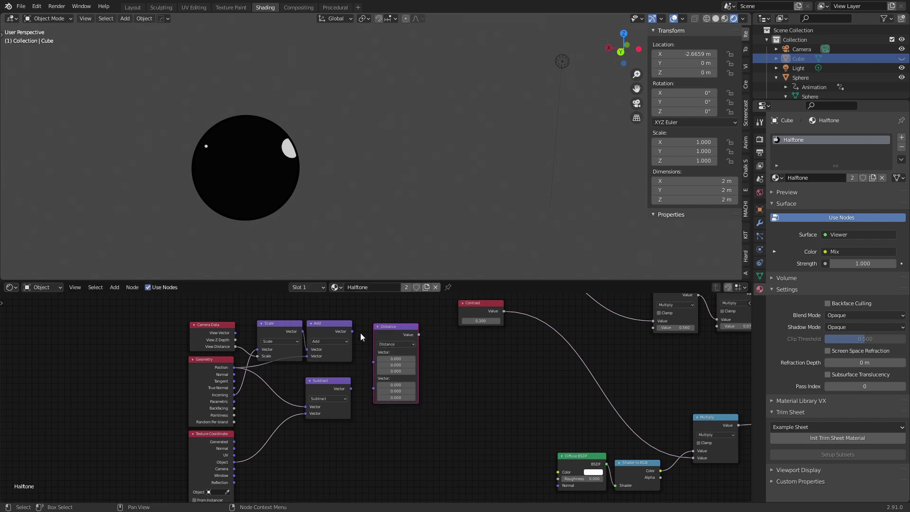
drag(352, 331, 374, 368)
drag(386, 337, 374, 338)
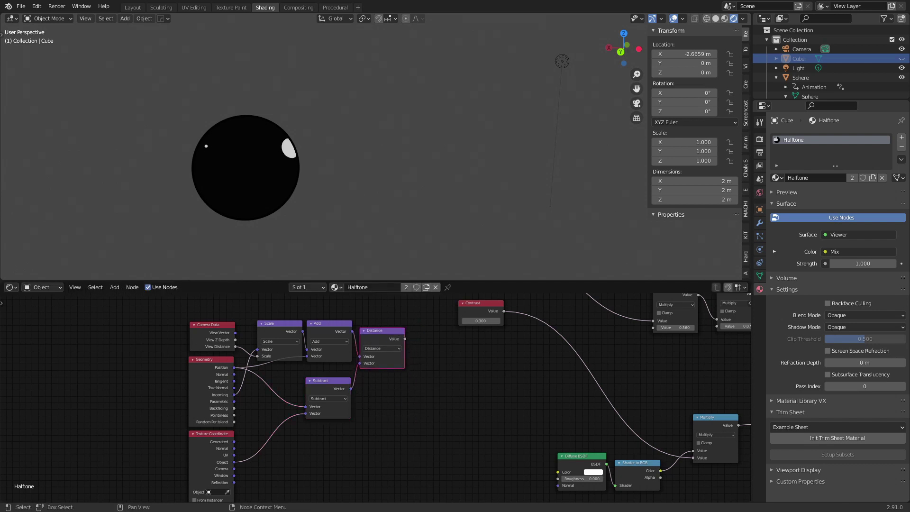
- Connect the Distance node's Value to the second input of the first Multiply node in the dot scale chain
middle_drag(492, 355, 333, 410)
scroll(363, 396, down, 2)
drag(253, 394, 467, 386)
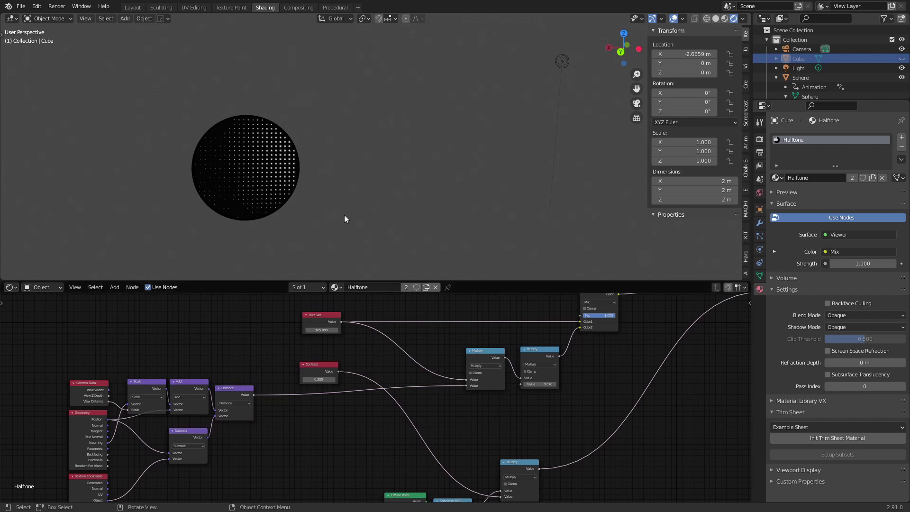
- Examine how the sphere's halftone dots scale as the view gets closer and farther away
shift+middle_drag(317, 204, 407, 204)
scroll(388, 211, up, 6)
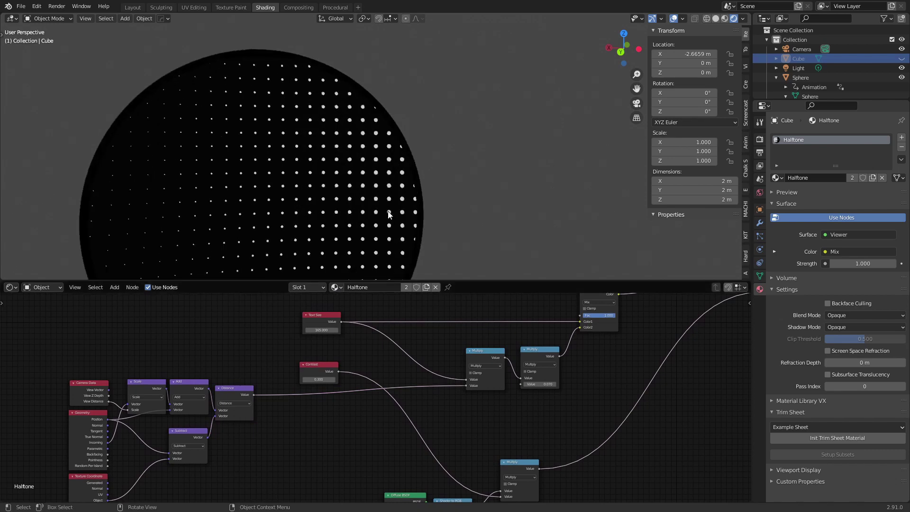
scroll(388, 211, down, 6)
scroll(365, 212, up, 8)
scroll(366, 212, down, 8)
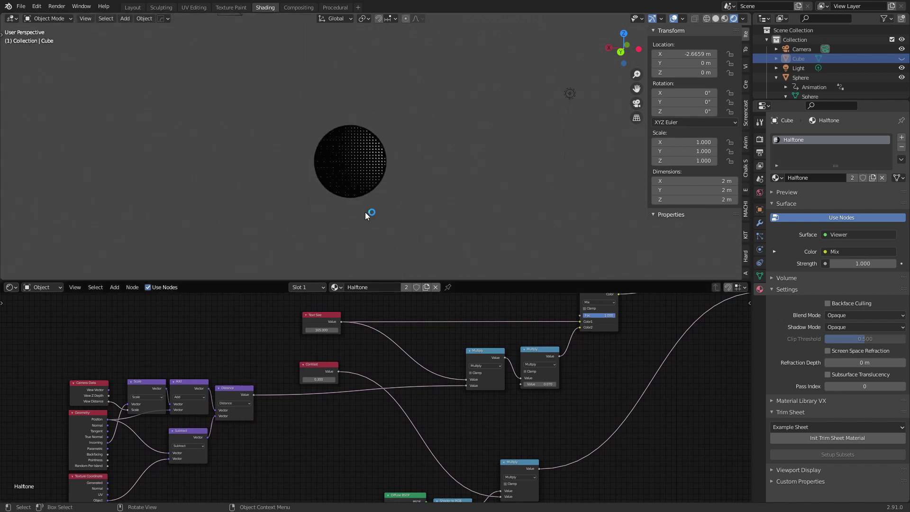
scroll(365, 212, up, 8)
scroll(365, 212, down, 8)
shift+middle_drag(408, 198, 426, 200)
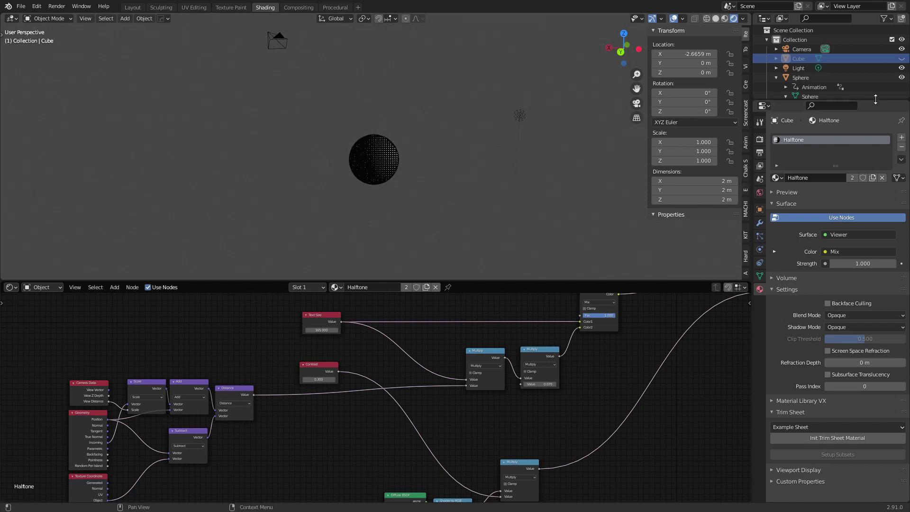
- Unhide the cube and compare its halftone dots with the sphere's up close
key(alt+h)
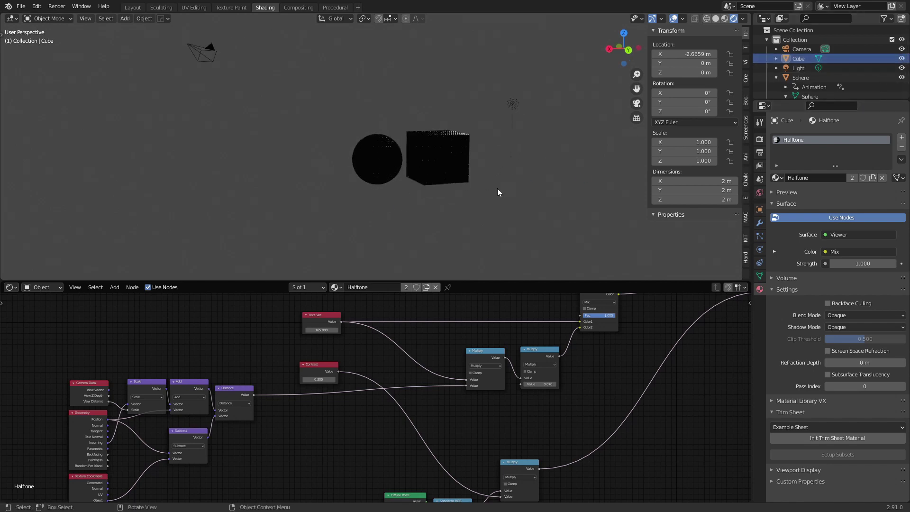
scroll(470, 192, up, 5)
middle_drag(470, 192, 399, 178)
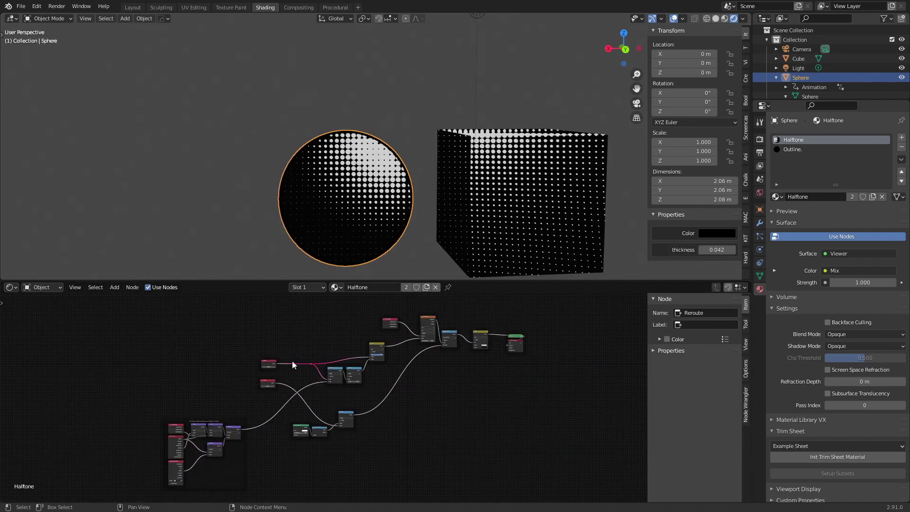
- Move the two Value nodes farther out from the node tree and the framed distance nodes closer to the Diffuse BSDF
middle_drag(299, 393, 301, 346)
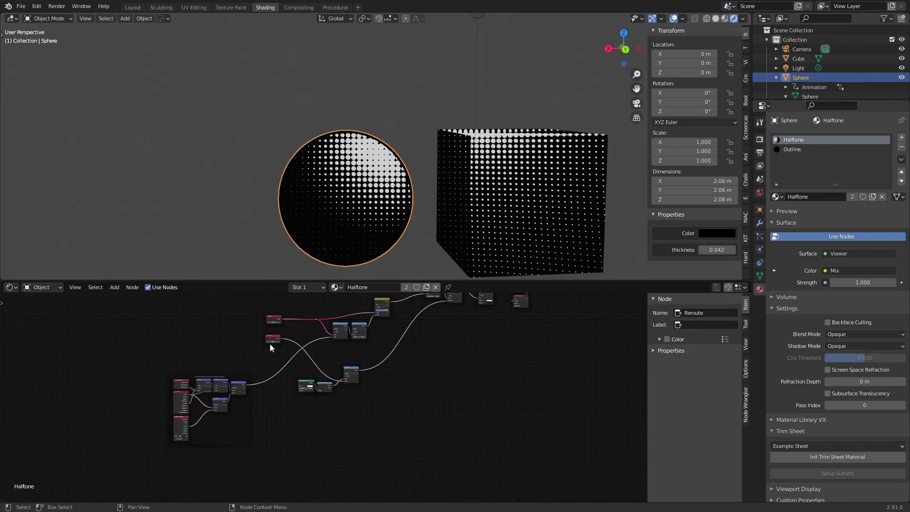
drag(239, 306, 286, 351)
key(g)
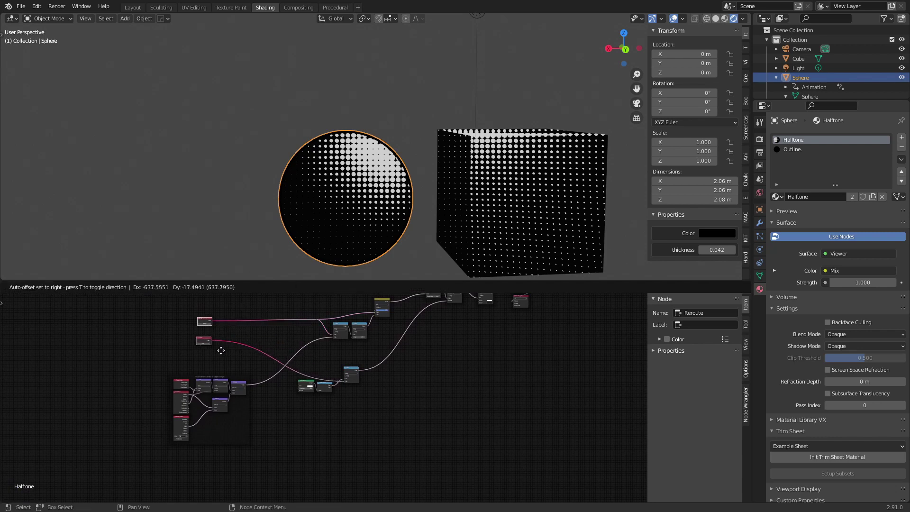
click(204, 352)
drag(158, 360, 261, 454)
key(g)
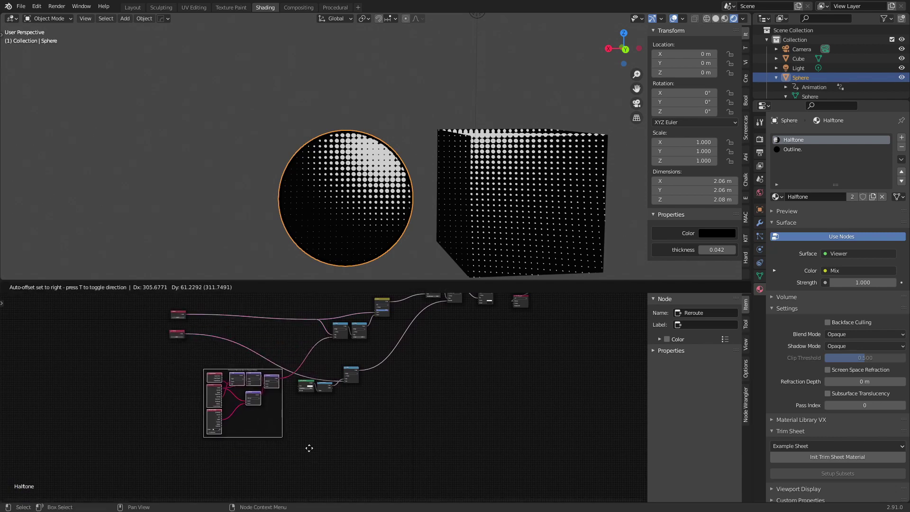
click(315, 450)
- Group all nodes except the two Value nodes and the Material Output into one node group
scroll(338, 418, down, 2)
drag(327, 438, 331, 431)
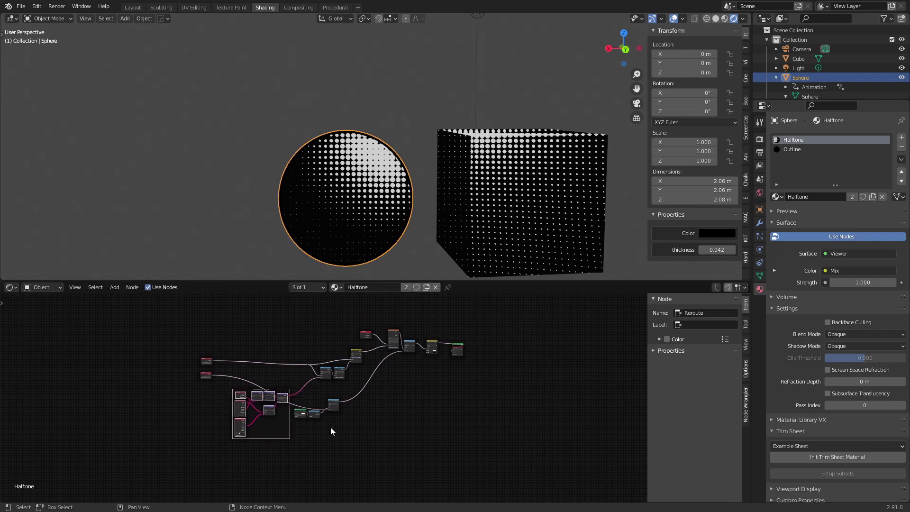
scroll(341, 341, up, 1)
scroll(312, 340, down, 2)
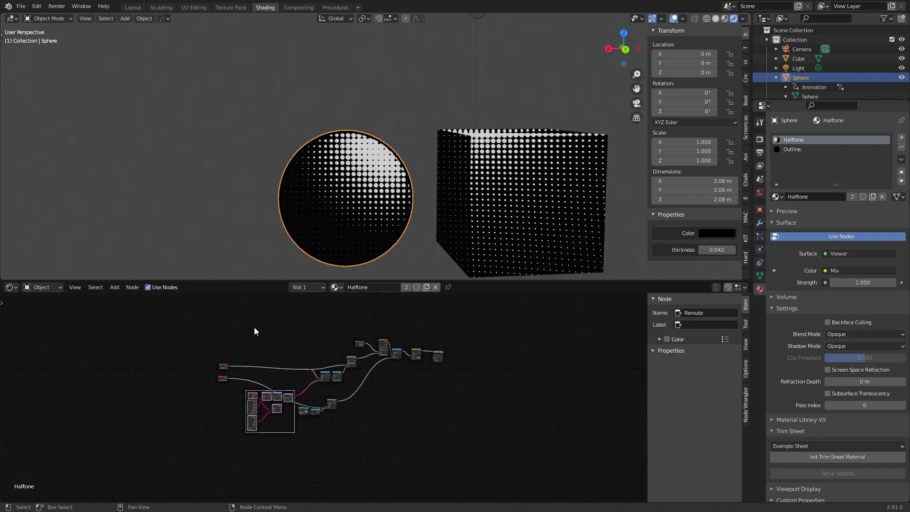
key(b)
drag(235, 312, 428, 455)
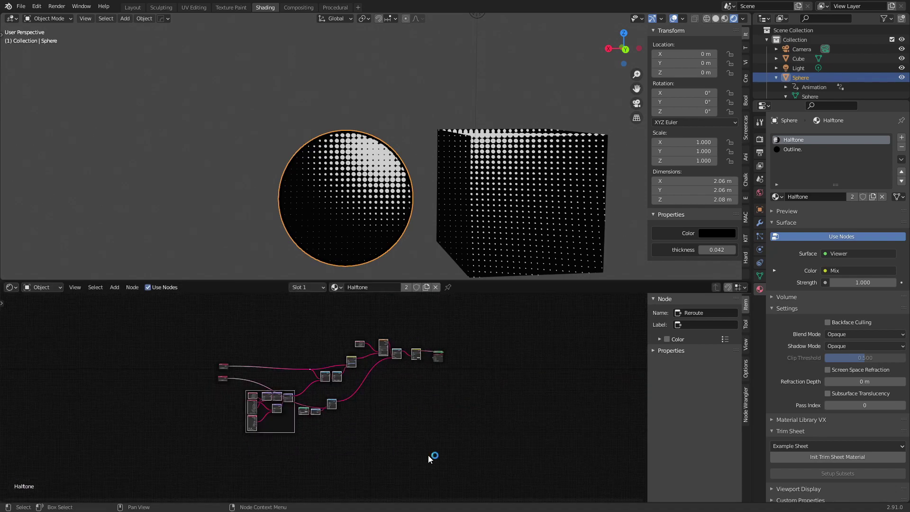
scroll(332, 406, up, 2)
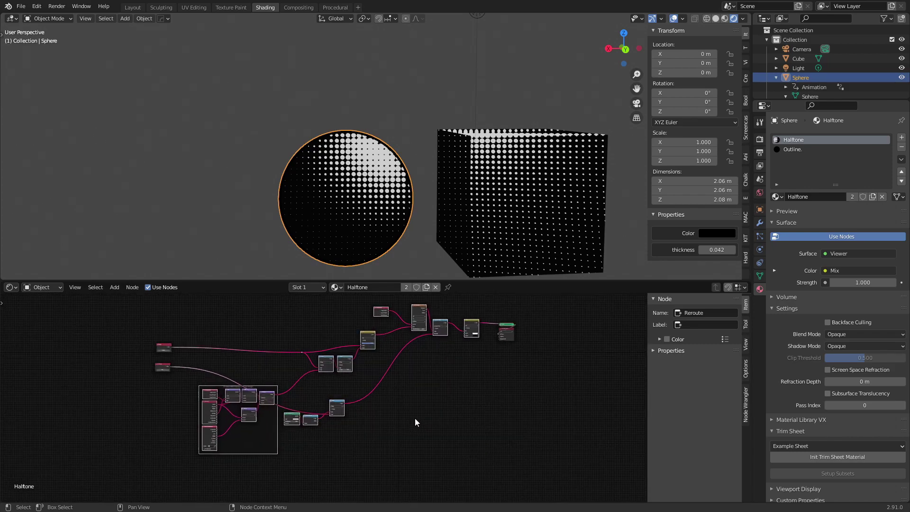
key(ctrl+g)
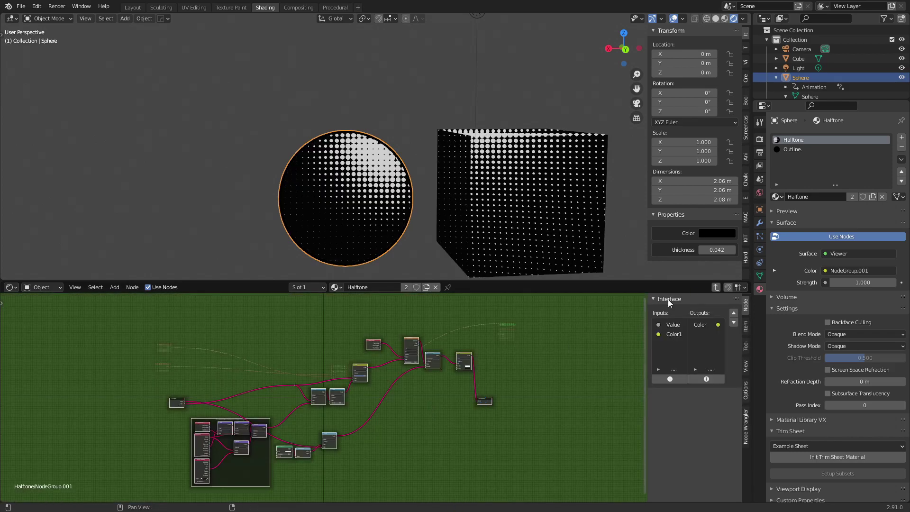
- Move the Group Input node above the framed distance nodes and place a duplicate of it near the Group Output
scroll(298, 385, up, 3)
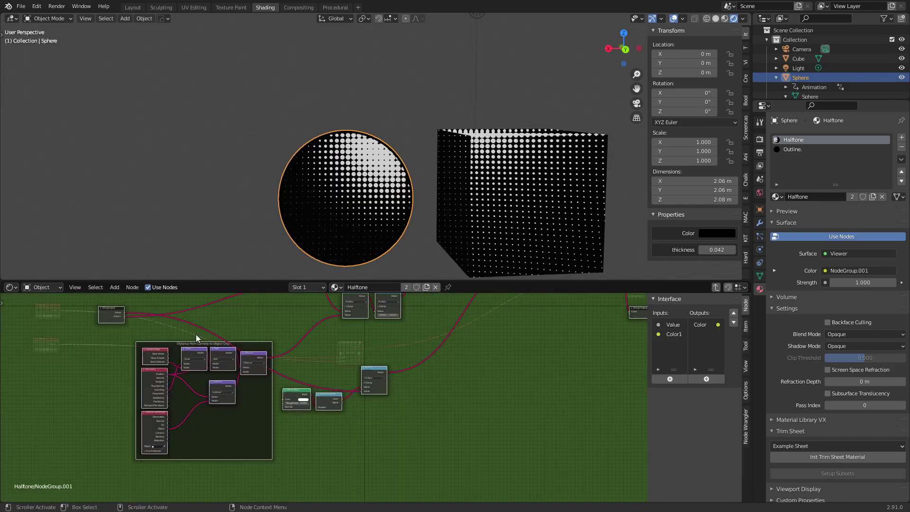
middle_drag(195, 334, 291, 351)
click(204, 343)
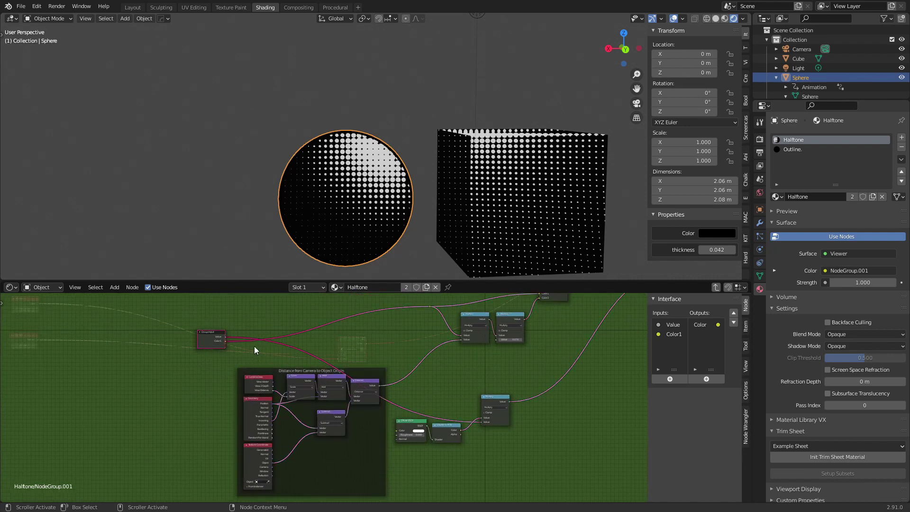
key(Home)
drag(161, 375, 210, 350)
key(shift+d)
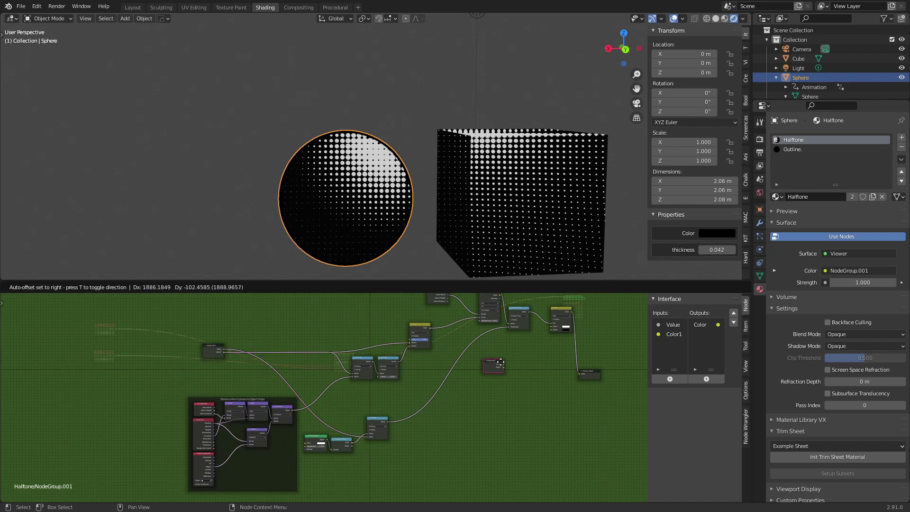
click(542, 361)
middle_drag(541, 362, 364, 395)
scroll(364, 395, up, 3)
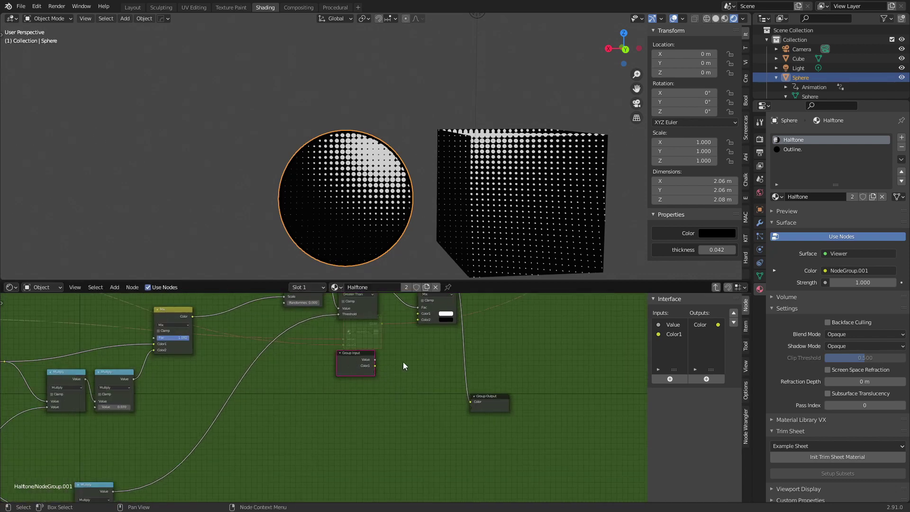
middle_drag(403, 363, 396, 366)
- Cut the link between the original Group Input's Color1 output and the reroute point feeding the Mix and Multiply nodes
scroll(332, 372, down, 4)
middle_drag(264, 374, 483, 392)
scroll(312, 392, up, 5)
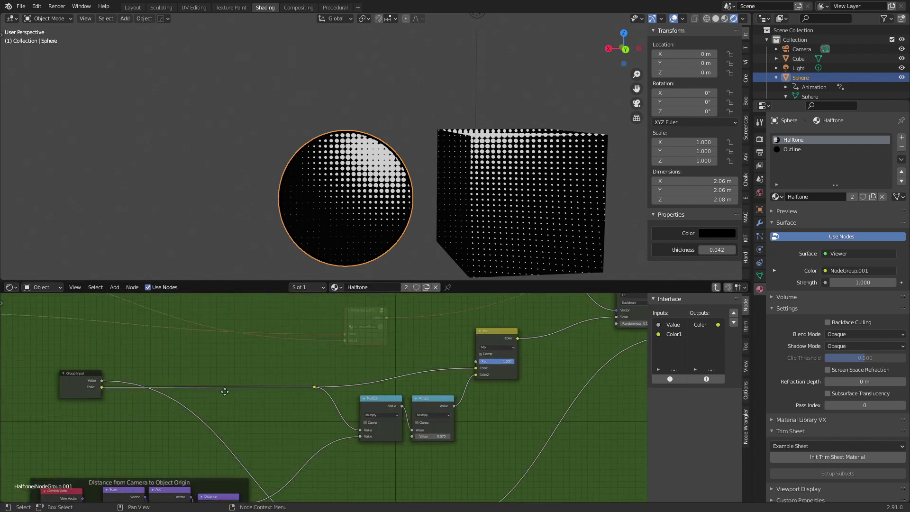
middle_drag(226, 392, 305, 382)
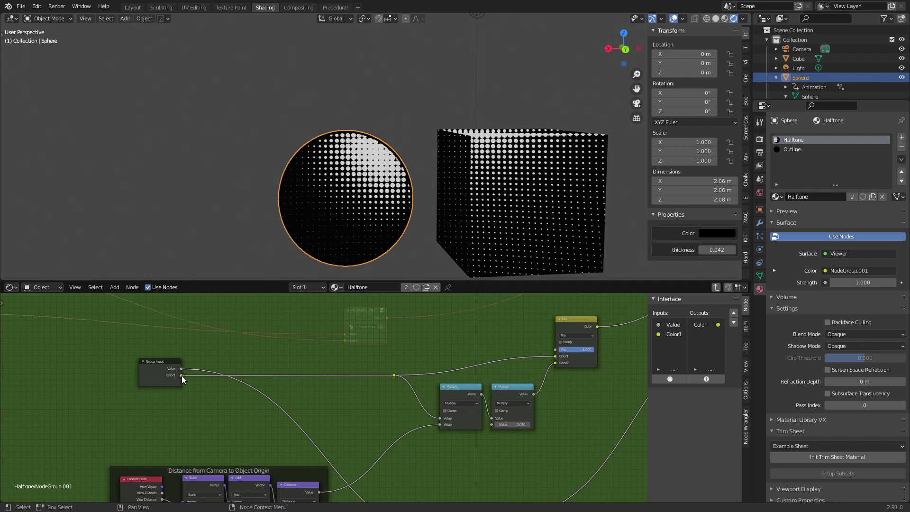
click(395, 375)
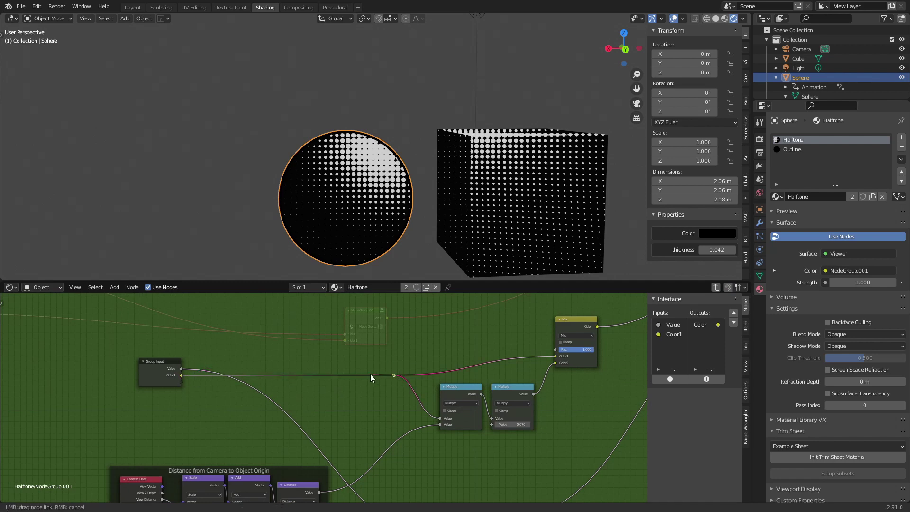
ctrl+right_drag(343, 369, 334, 390)
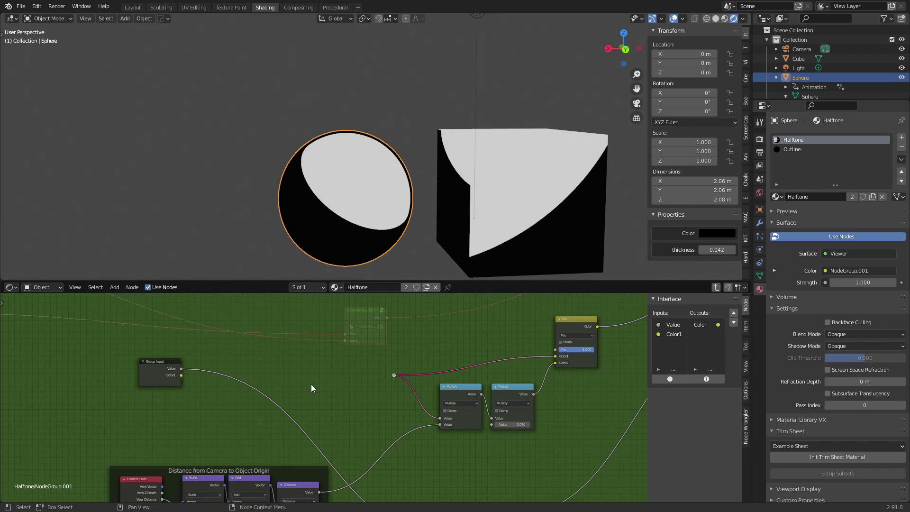
- Replace the Color1 group input with a new Value input and link it to the reroute point feeding the Mix and Multiply nodes
click(166, 380)
click(677, 334)
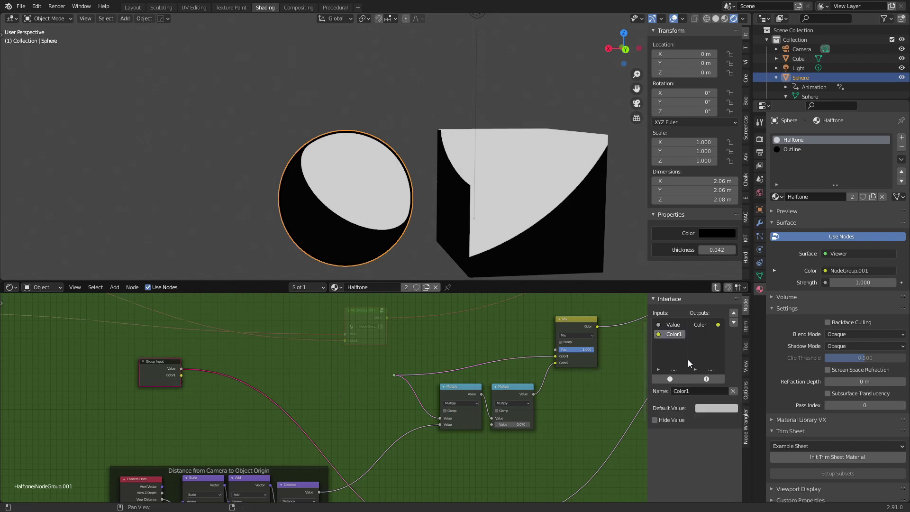
click(730, 391)
click(670, 379)
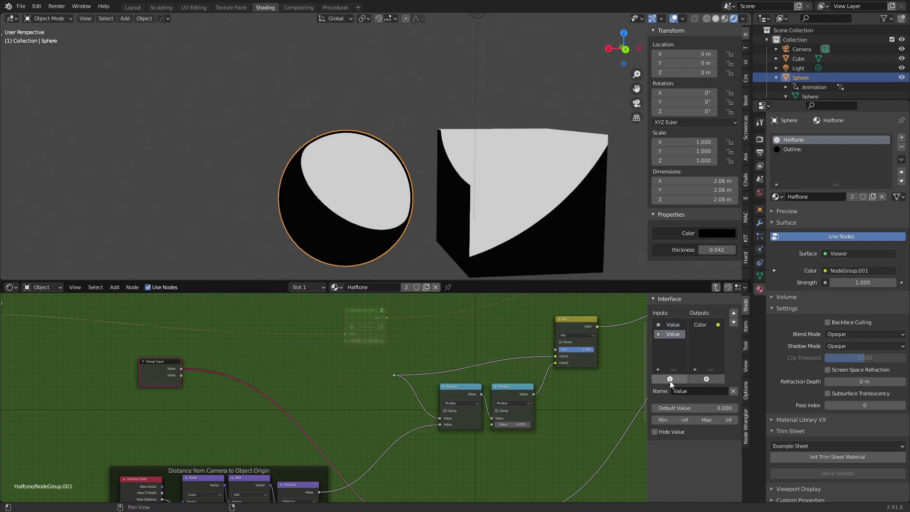
drag(181, 376, 394, 375)
- Rename the first group input, the one feeding the lower Multiply node, to "Contrast"
click(165, 370)
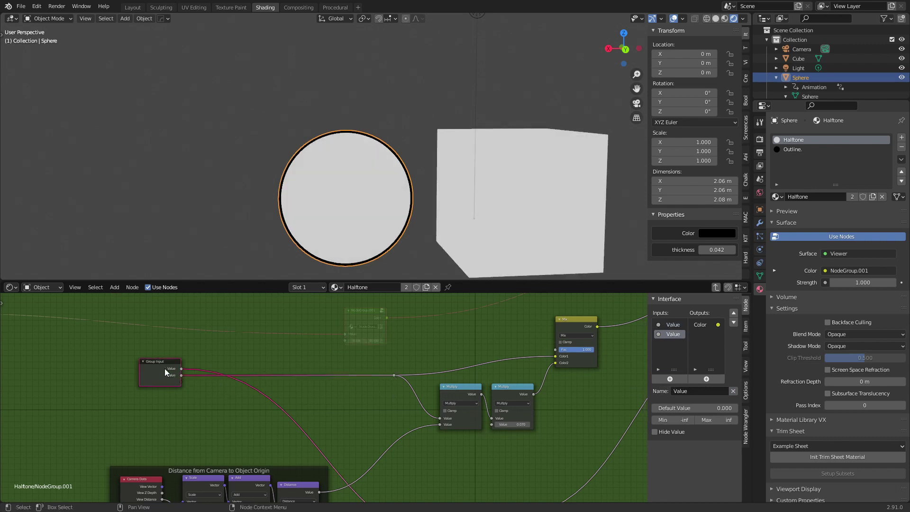
click(671, 325)
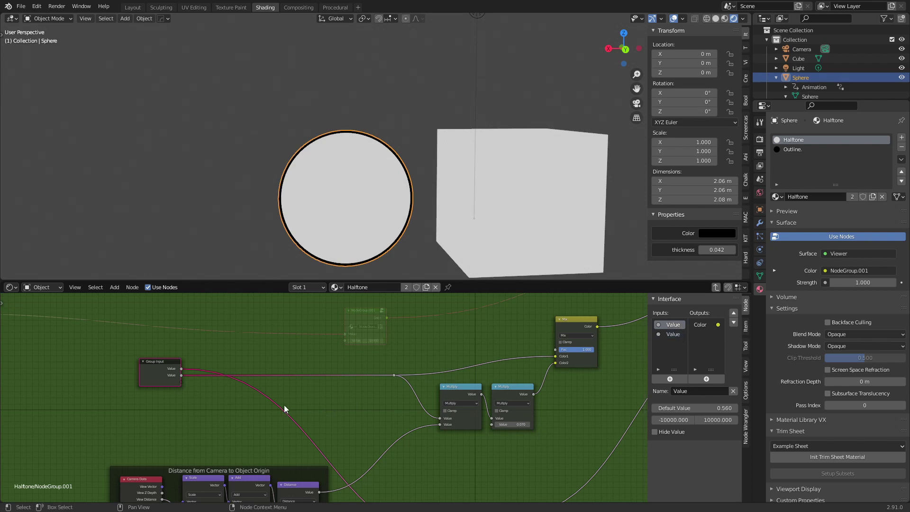
middle_drag(284, 405, 340, 330)
scroll(417, 417, down, 3)
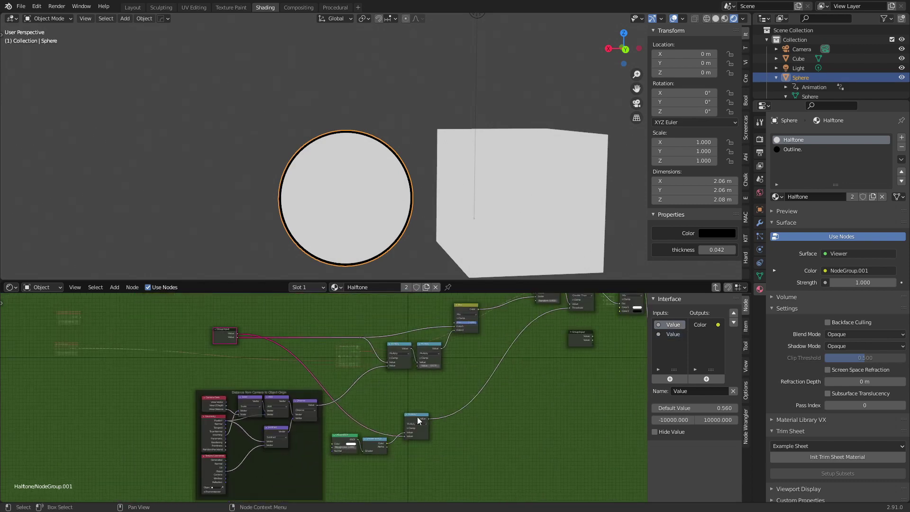
click(696, 390)
text(Contras)
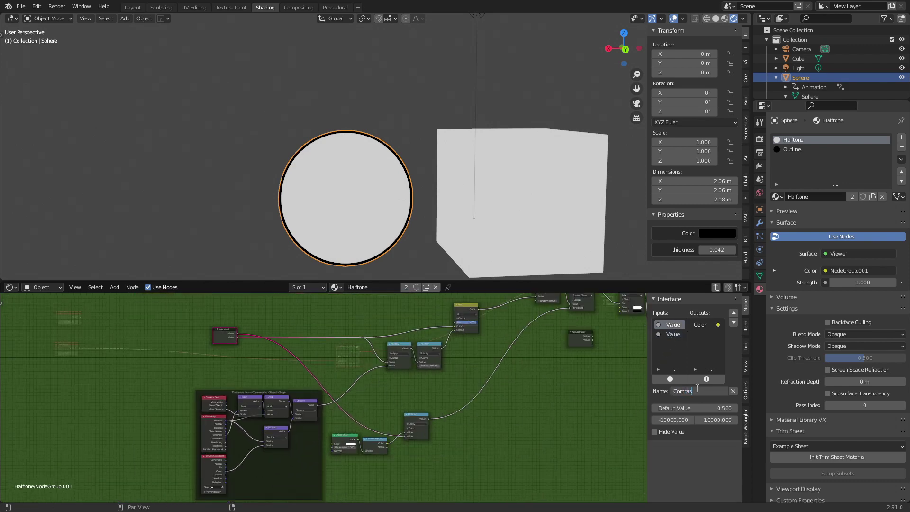
text(t)
key(Return)
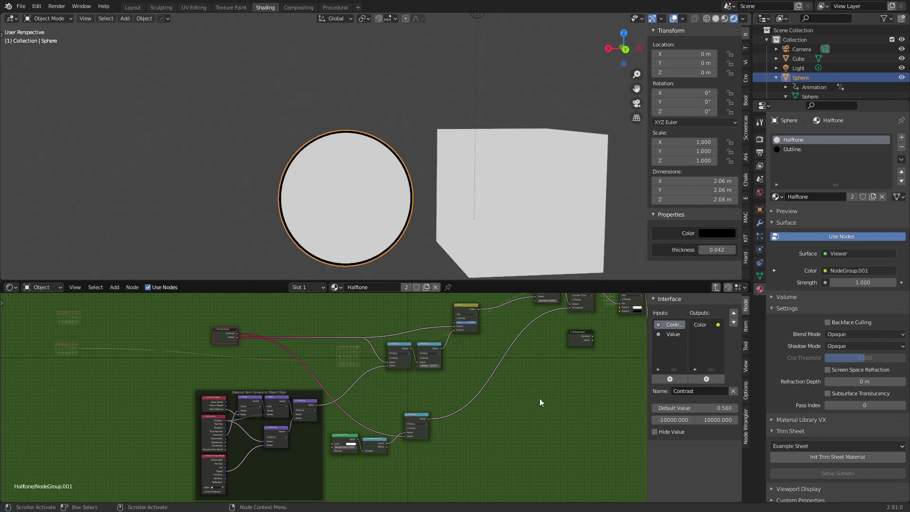
- Rename the group input that feeds the reroute point to "Texture Size"
scroll(403, 394, up, 4)
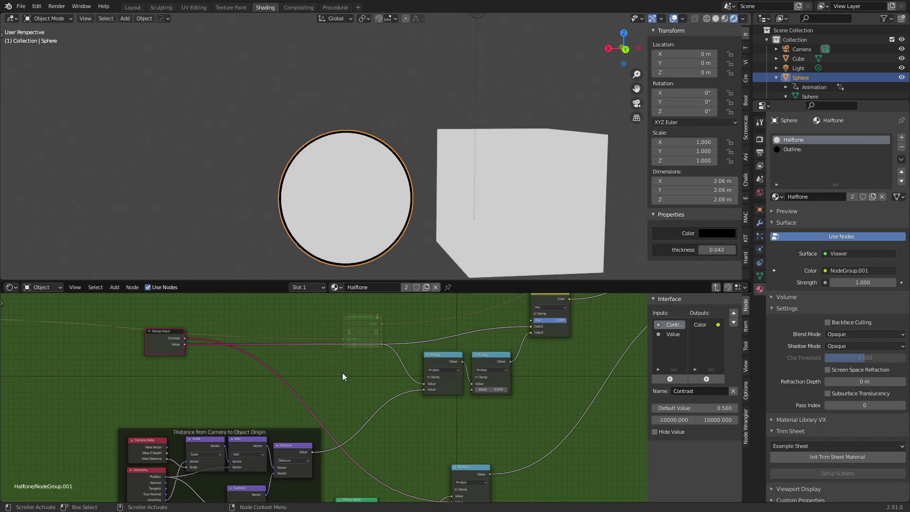
scroll(346, 379, up, 2)
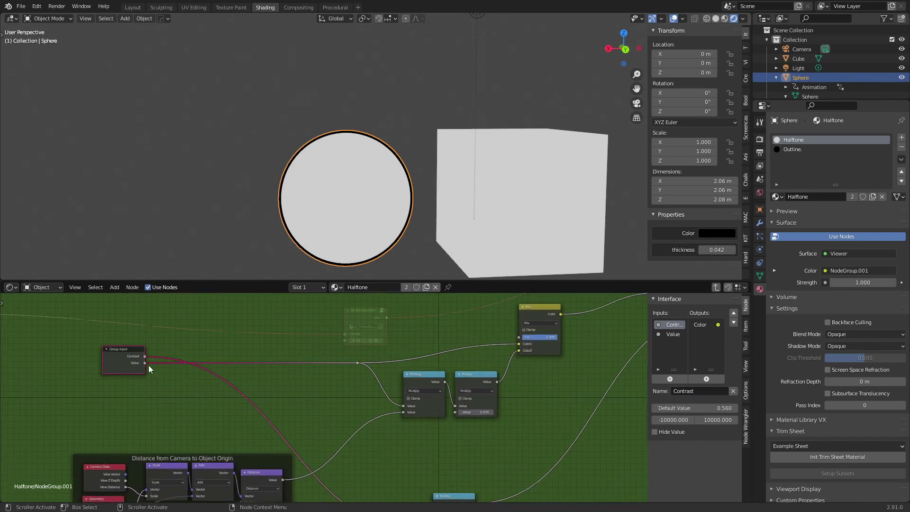
click(681, 335)
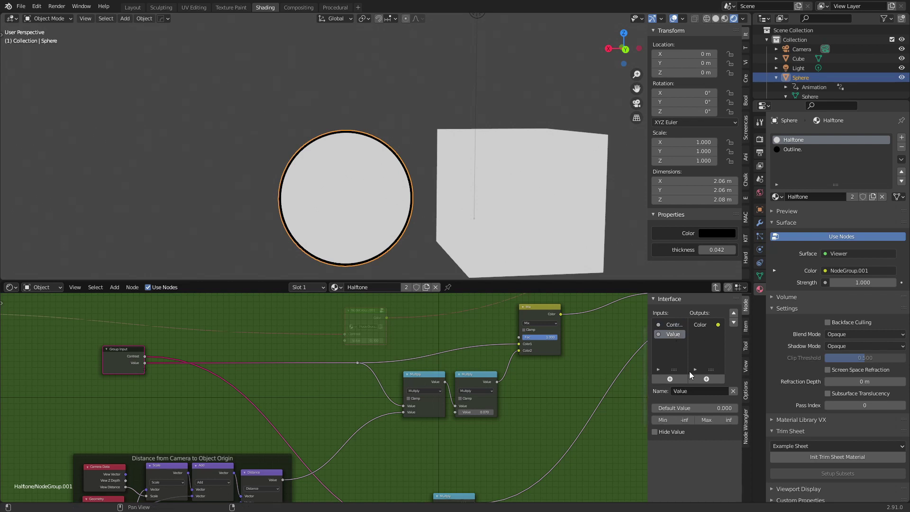
click(692, 392)
text(Texture Size)
key(Return)
- Leave the group, move the Text Size and Contrast Value nodes close to the group node, and raise its Texture Size to about 2.06
click(716, 287)
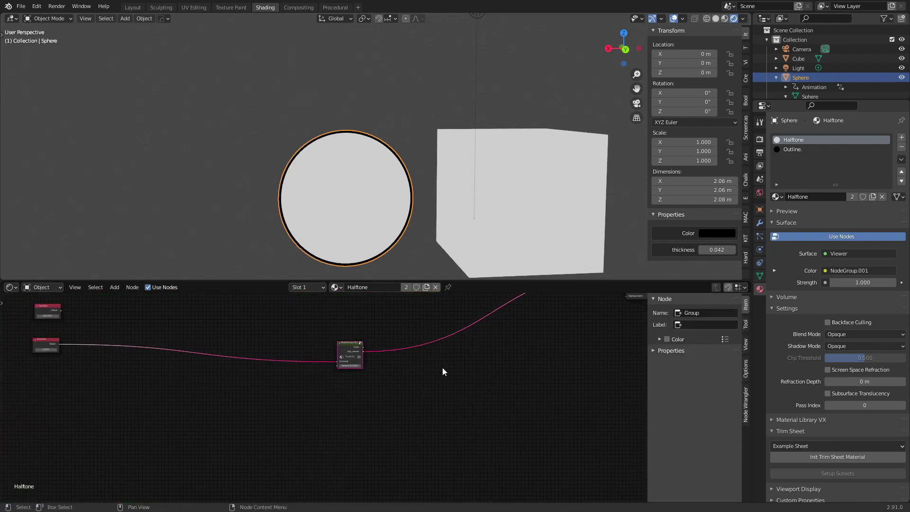
drag(112, 382, 323, 405)
drag(103, 347, 313, 384)
scroll(311, 403, up, 3)
mouse_move(440, 405)
mouse_down()
mouse_move(471, 405)
mouse_move(406, 418)
mouse_up()
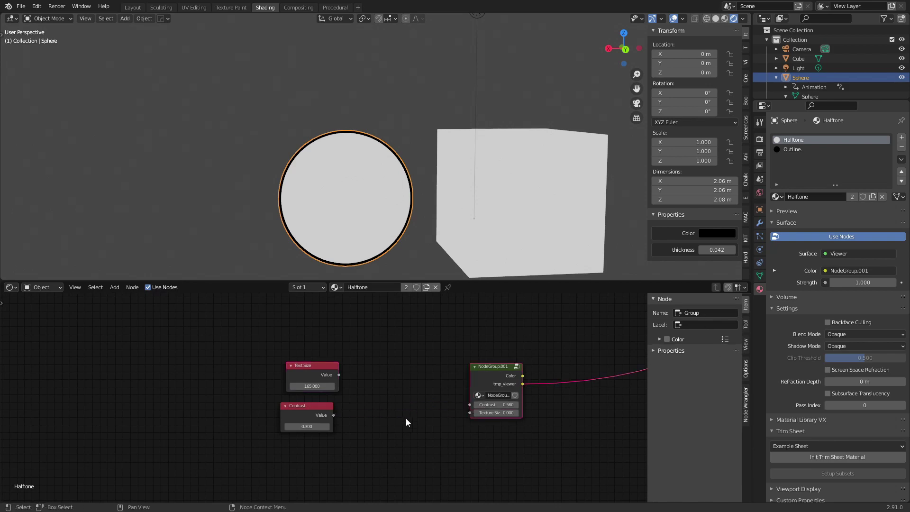
drag(504, 412, 560, 413)
- Inside the node group, set the value of the second Multiply node, just before the Mix node, to 1
click(517, 366)
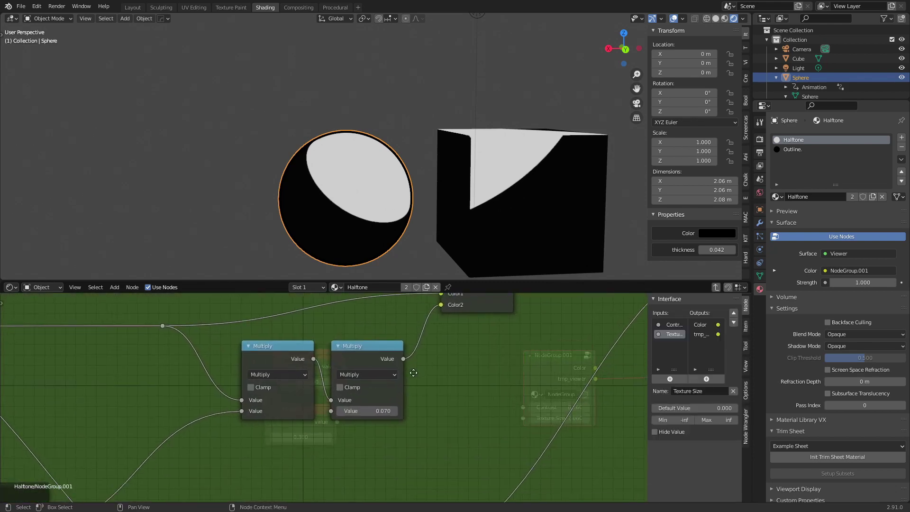
double_click(388, 411)
text(0.07)
key(Return)
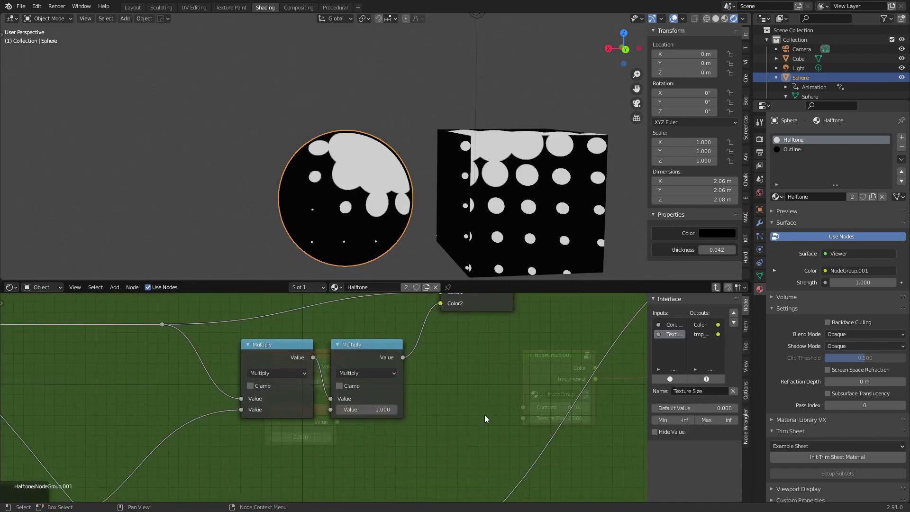
- Leave the group and raise the group node's Texture Size to about 8.66
click(715, 288)
scroll(403, 403, right, 5)
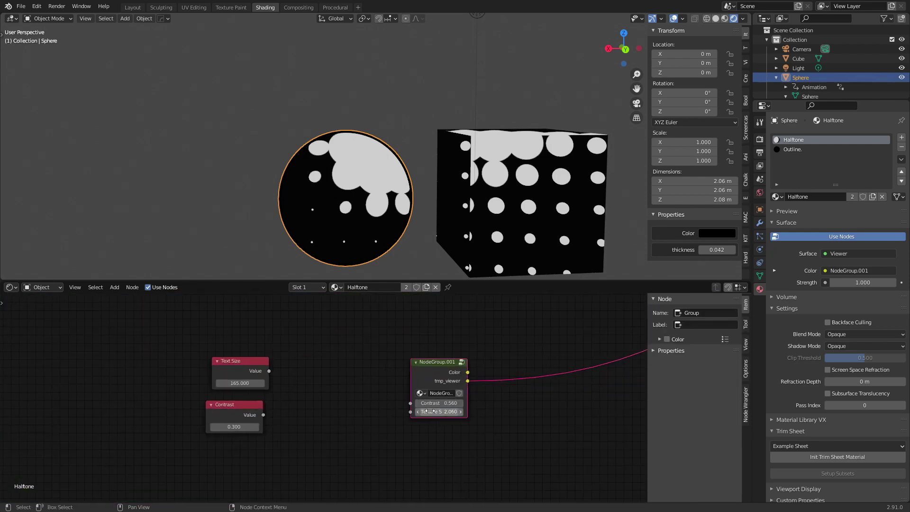
drag(428, 411, 471, 411)
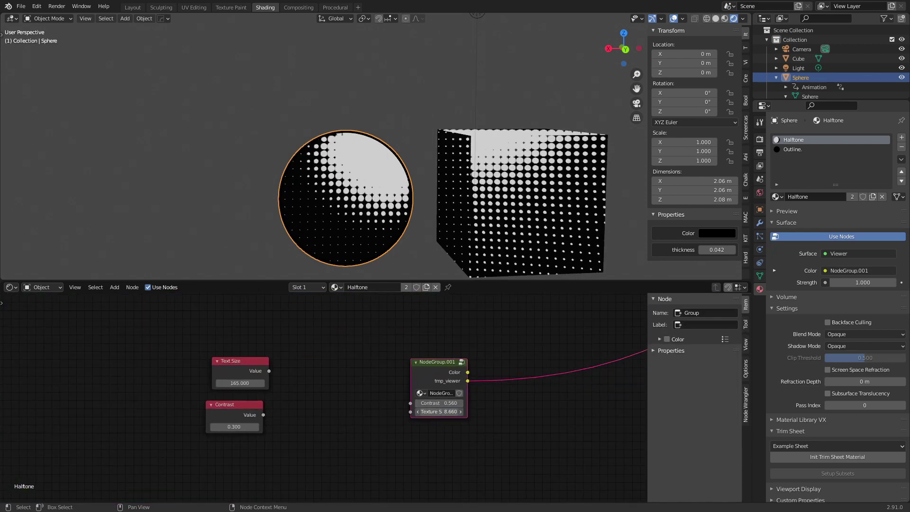
- Inside the group, remove the second Multiply node while keeping its link, and reposition the remaining Multiply and Group Input nodes
key(Tab)
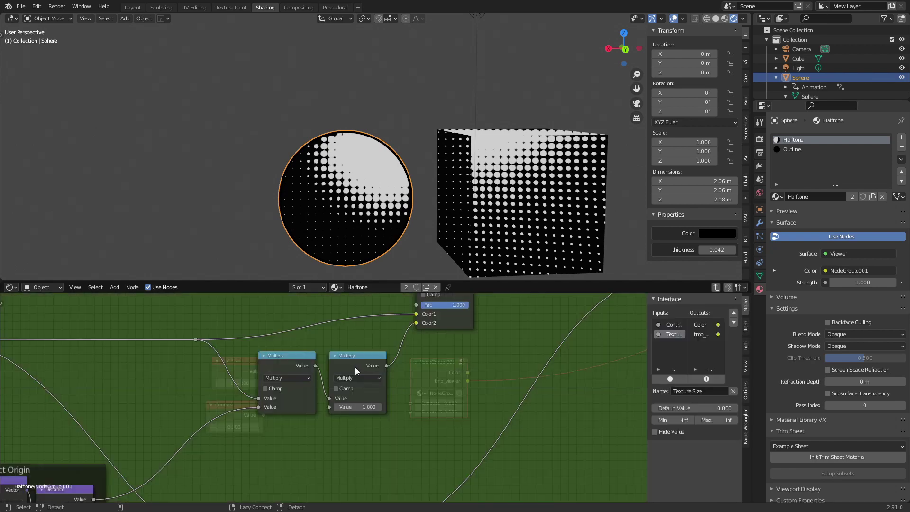
alt+drag(355, 367, 357, 406)
key(x)
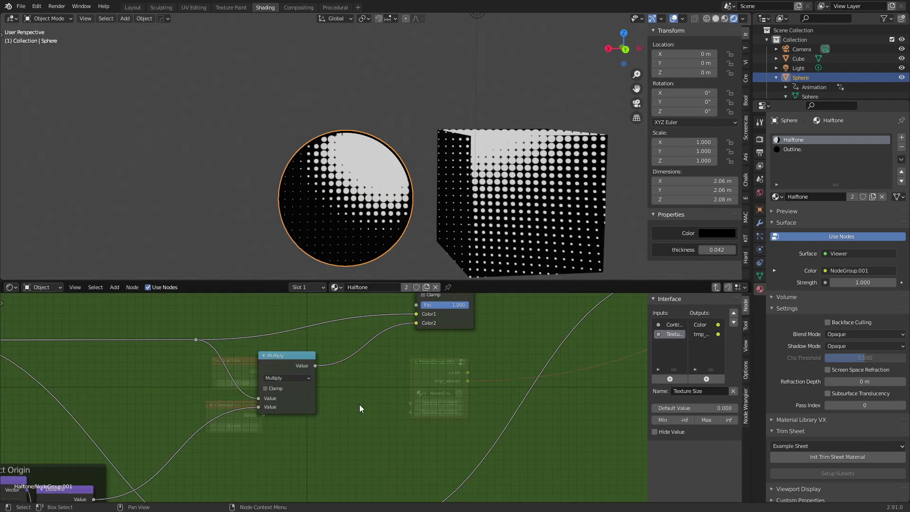
scroll(360, 405, down, 2)
drag(333, 375, 360, 374)
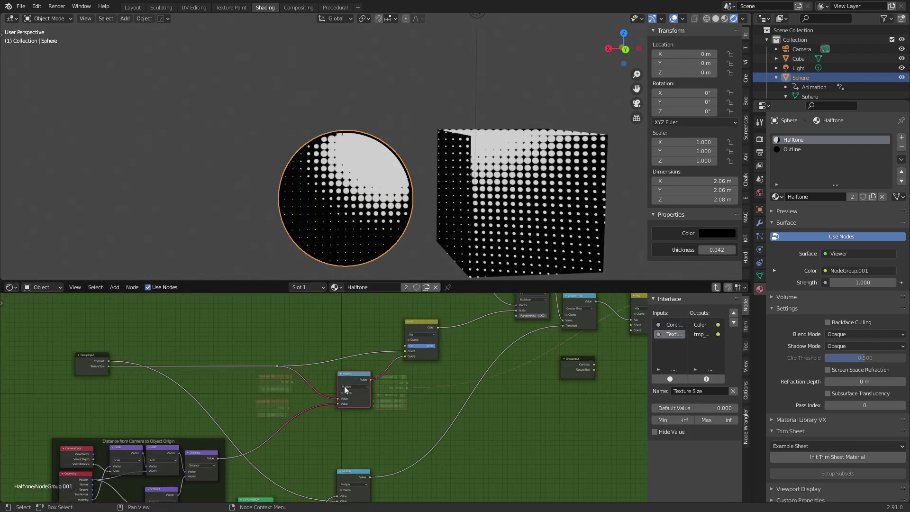
drag(93, 367, 97, 363)
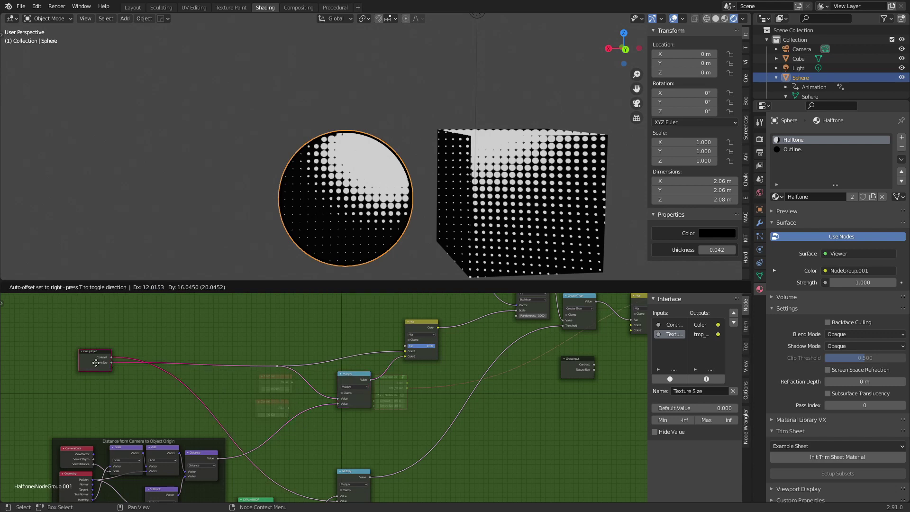
- Move the duplicate Group Input nearer the final Mix node and expose that node's Color1 as a new group input
scroll(318, 365, down, 4)
middle_drag(382, 378, 303, 408)
scroll(384, 385, up, 4)
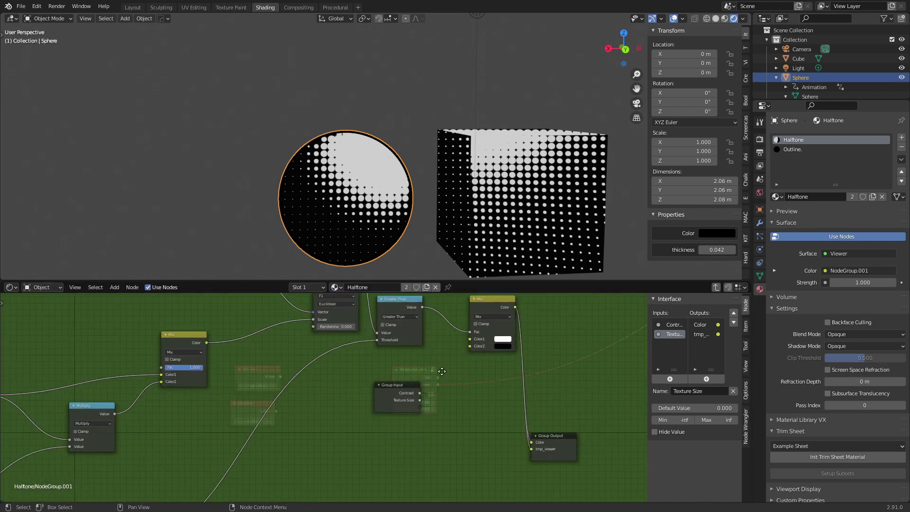
drag(342, 400, 337, 388)
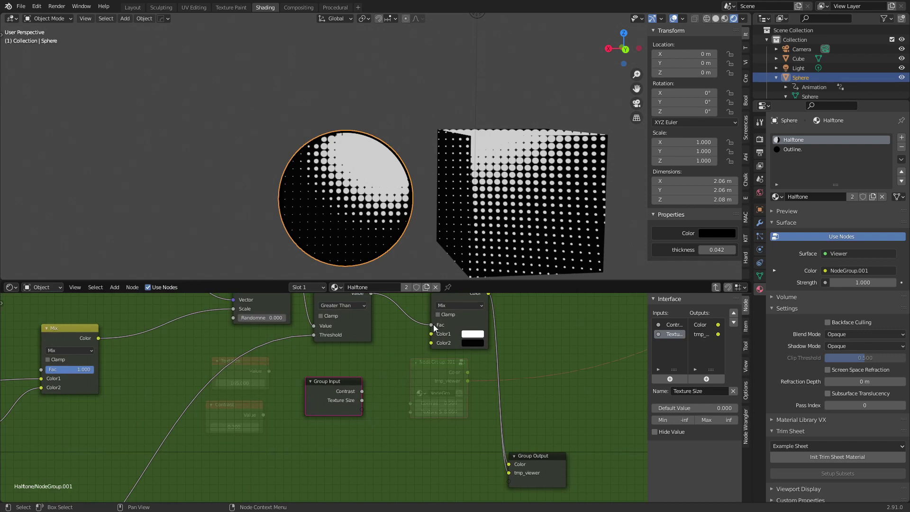
drag(430, 334, 417, 338)
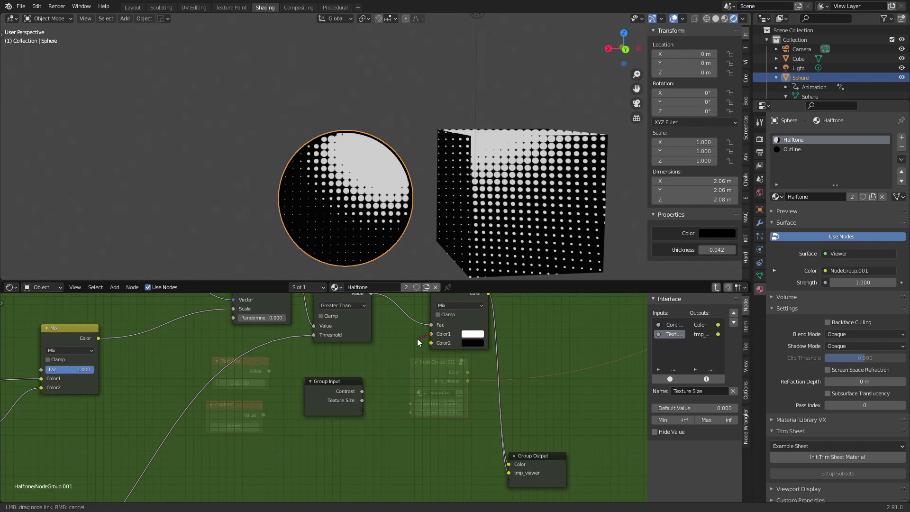
drag(373, 397, 362, 407)
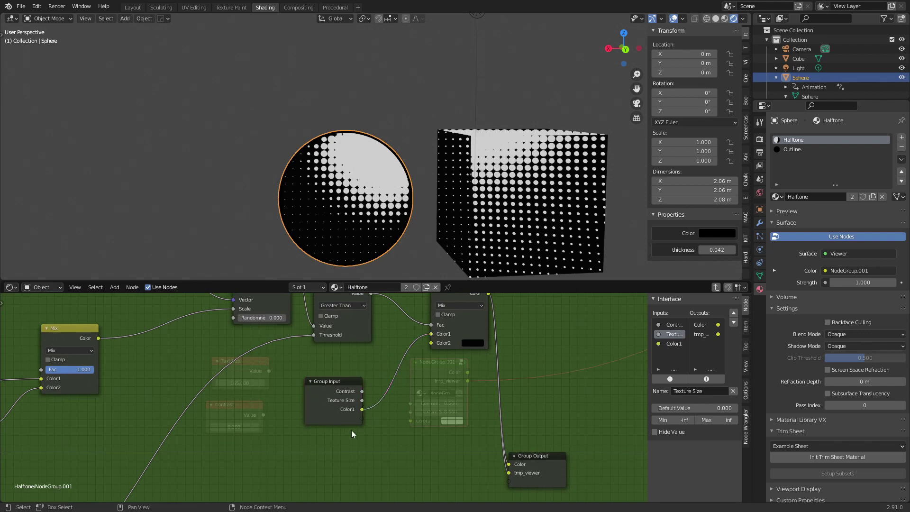
- Rename the new Color1 group input to "Color"
click(329, 408)
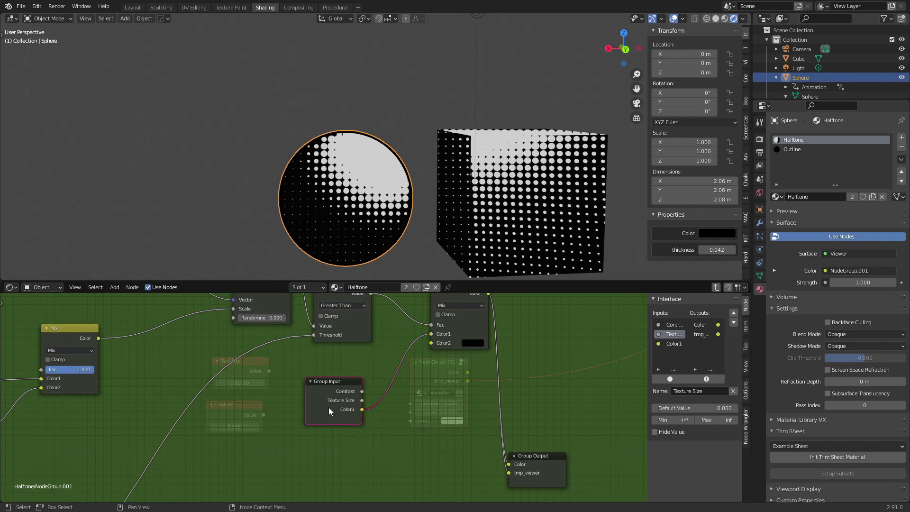
click(673, 343)
click(700, 392)
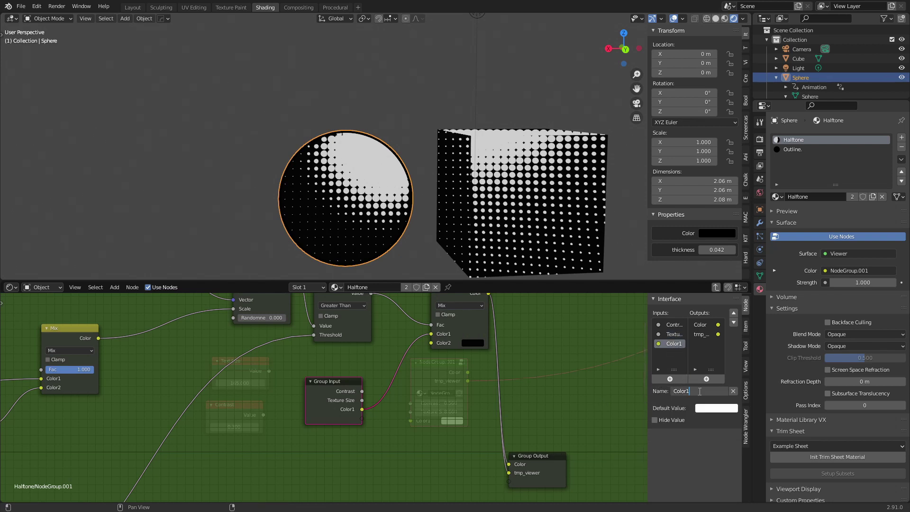
key(BackSpace)
key(Return)
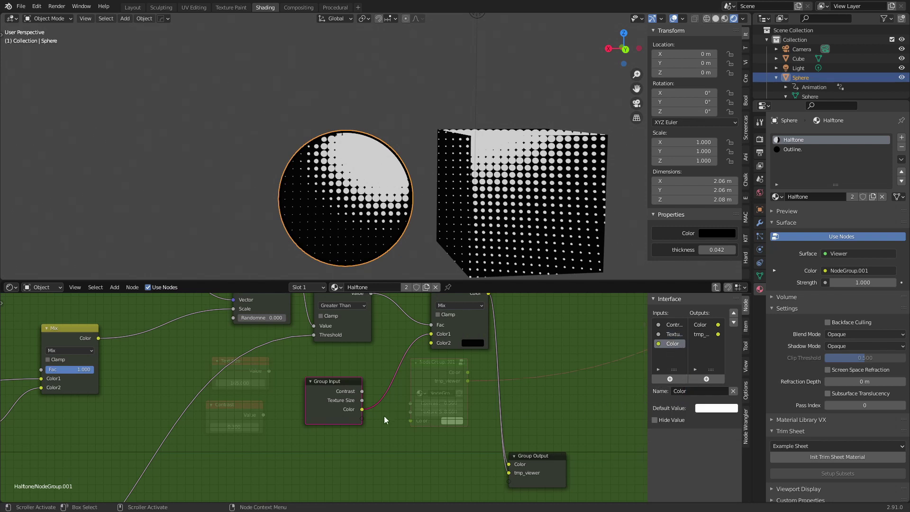
- Expose the final Mix node's Color2 as a group input and name it "Shadow Color"
drag(430, 344, 362, 418)
click(674, 353)
click(695, 391)
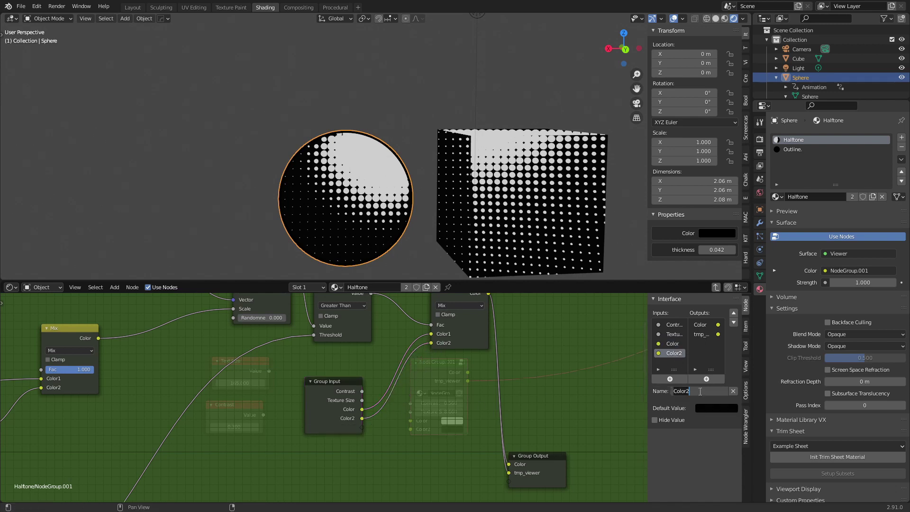
text(Shadow Color)
key(Return)
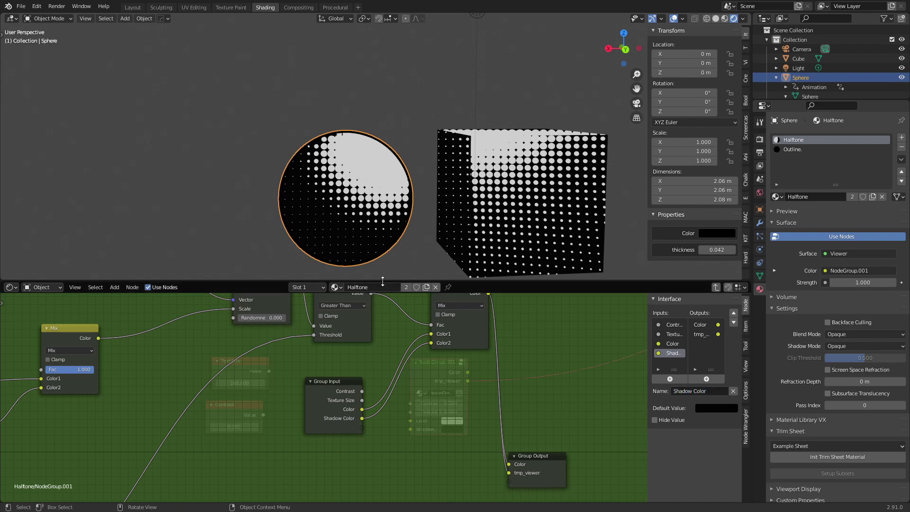
- Expose the Fac of the Mix node that blends the texture size as a new input on the original Group Input
scroll(379, 412, down, 3)
middle_drag(306, 436, 445, 429)
middle_drag(342, 403, 411, 323)
middle_drag(348, 394, 378, 440)
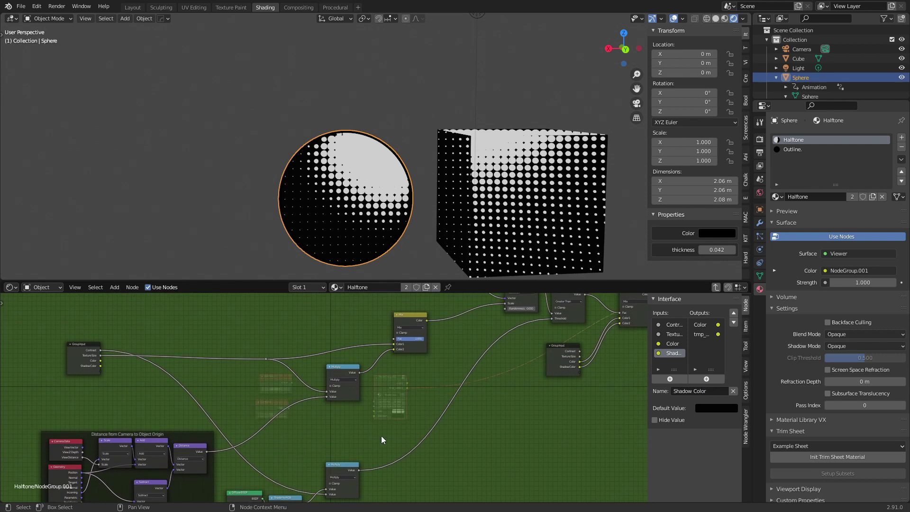
middle_drag(389, 337, 431, 342)
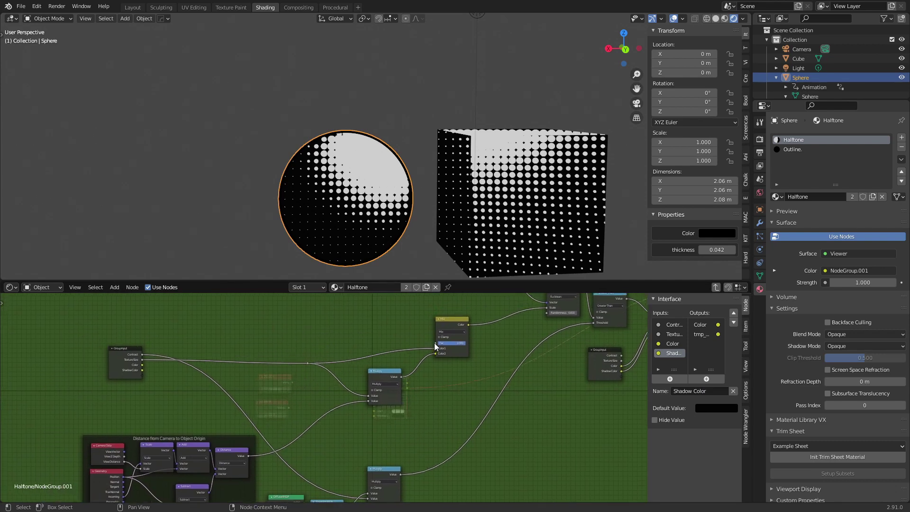
drag(435, 343, 143, 375)
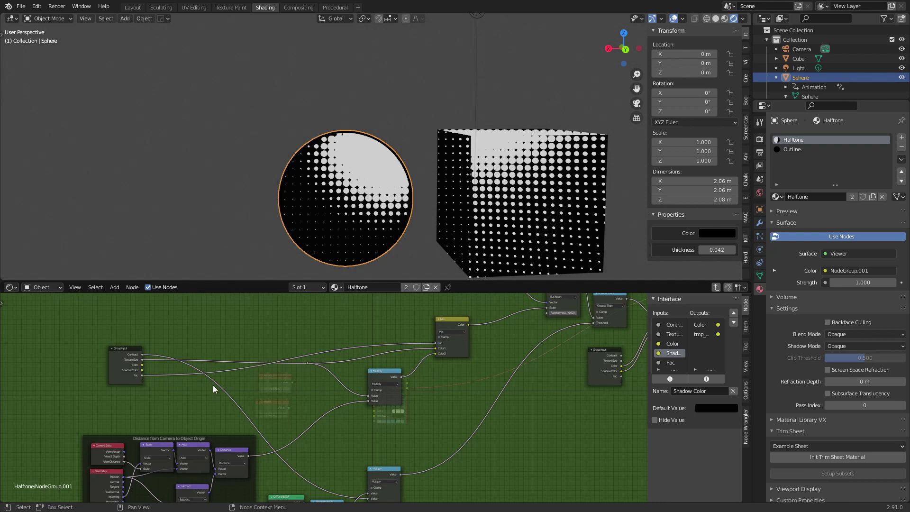
- Rename the Fac group input to "Texture to Distance"
click(669, 364)
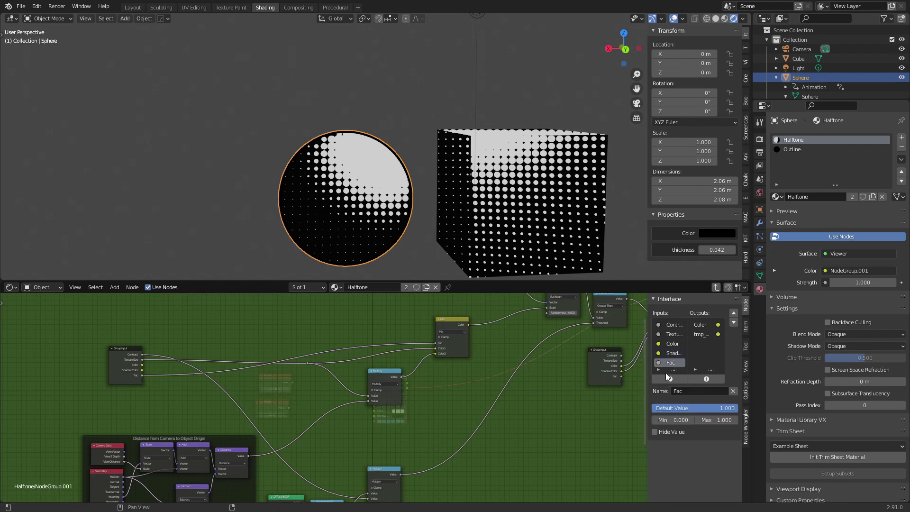
click(688, 392)
key(BackSpace)
key(BackSpace)
key(BackSpace)
text(Texture to Distance)
key(Return)
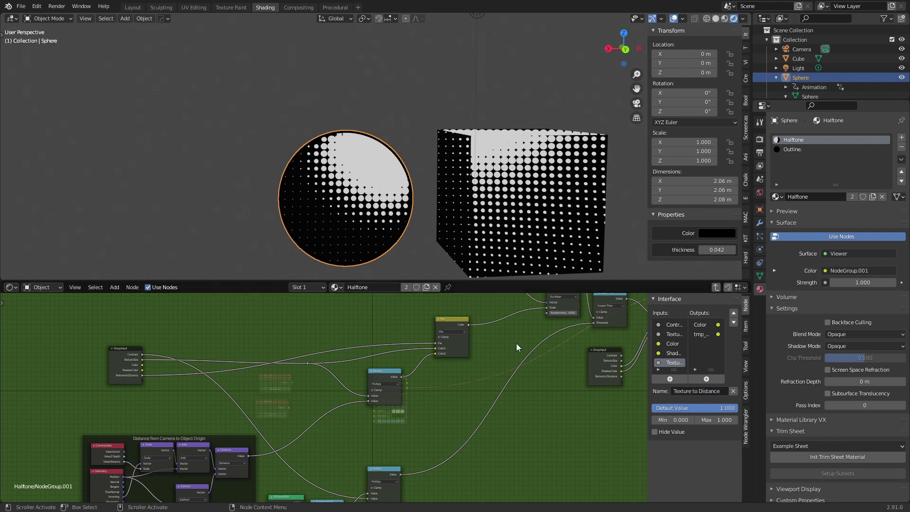
scroll(514, 418, down, 3)
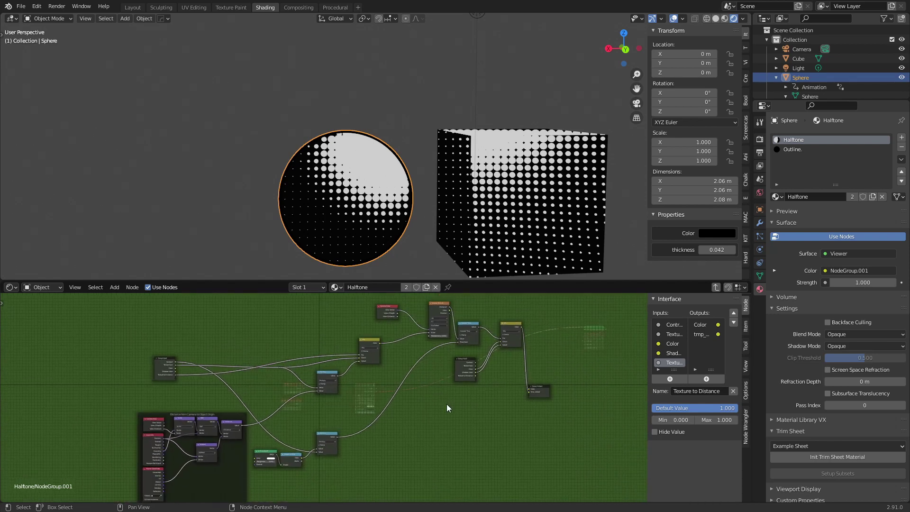
- Reposition the Group Input and the Mix node that blends the texture size to tidy the layout inside the group
scroll(385, 365, up, 5)
drag(389, 313, 394, 323)
drag(83, 344, 83, 316)
drag(398, 328, 402, 315)
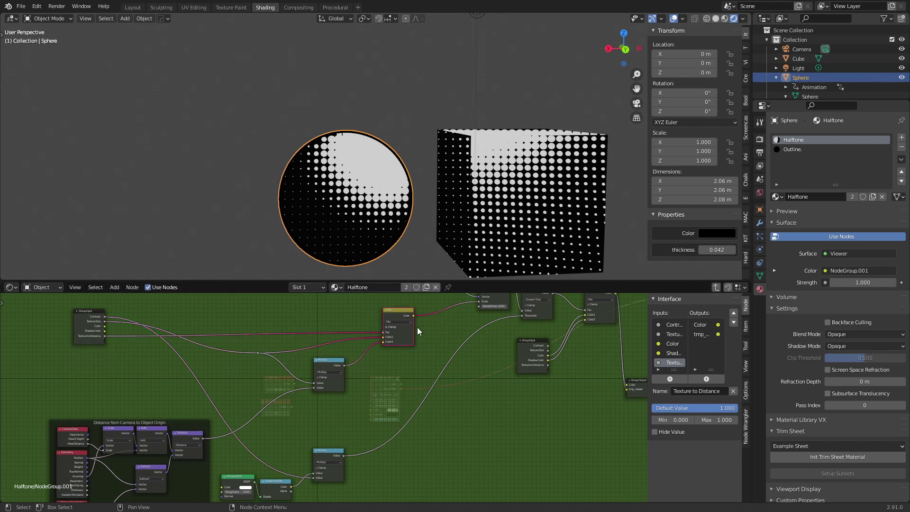
scroll(247, 353, up, 3)
middle_drag(241, 355, 309, 394)
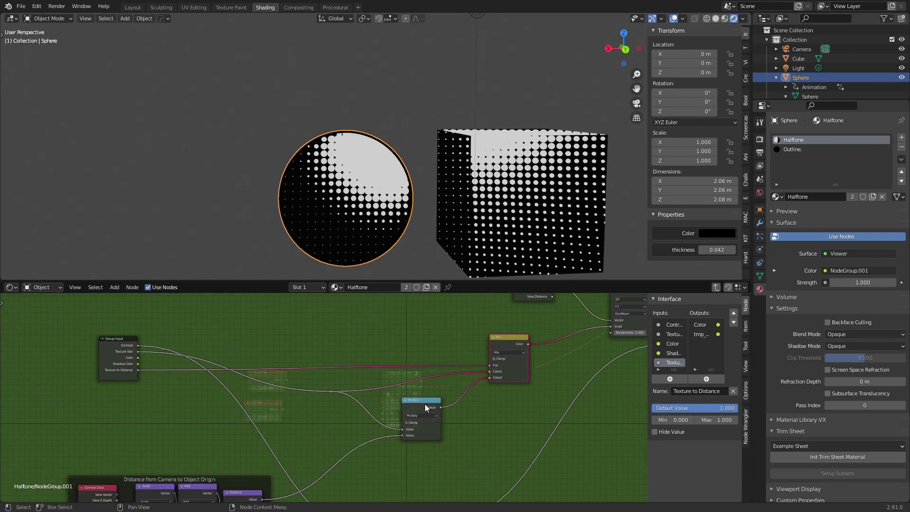
scroll(425, 404, down, 2)
middle_drag(173, 420, 223, 414)
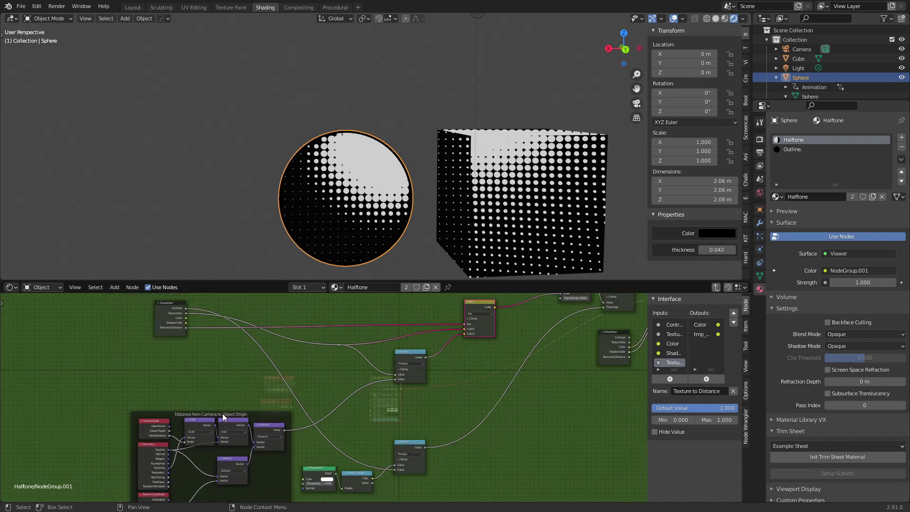
- Return to the material's main node tree and set the group node's Texture to Distance to 0
click(716, 287)
scroll(468, 397, up, 4)
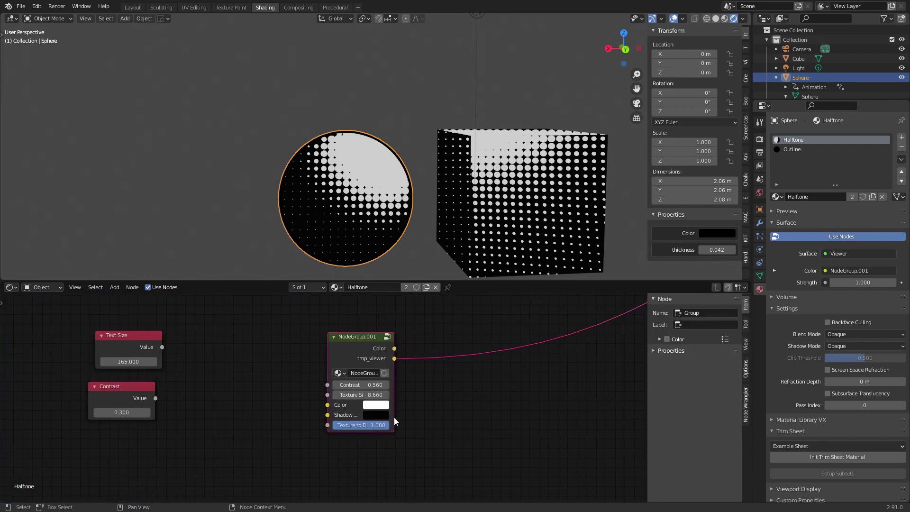
drag(374, 426, 346, 426)
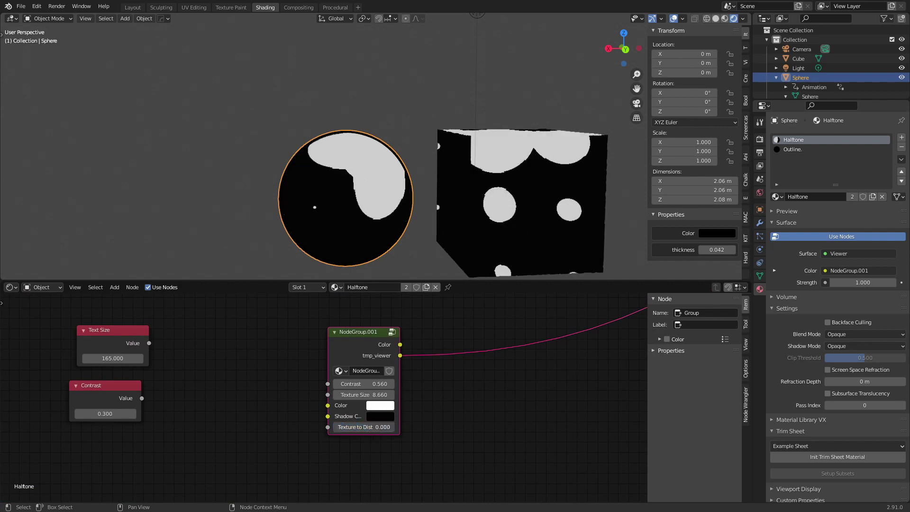
- Inside the node group, duplicate the Multiply node and insert the copy on the Texture Size link into the Mix node's Color1
key(Tab)
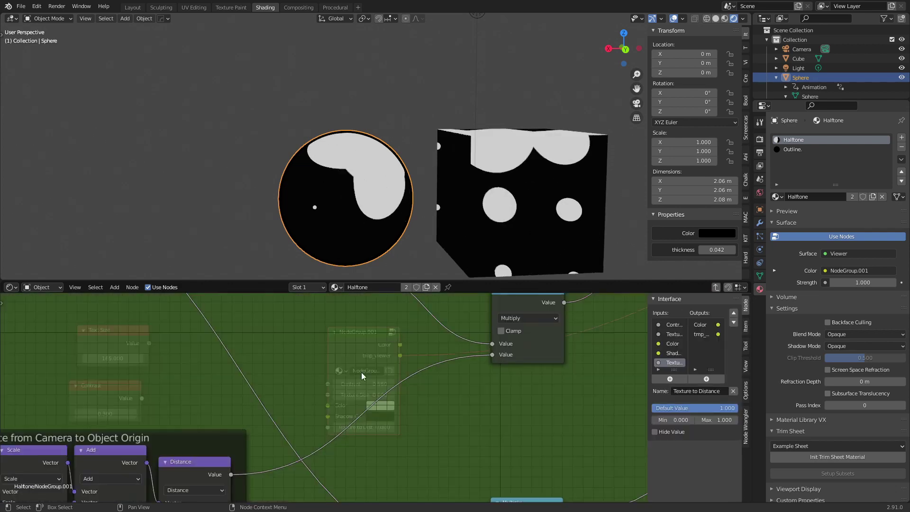
scroll(386, 400, down, 3)
click(397, 392)
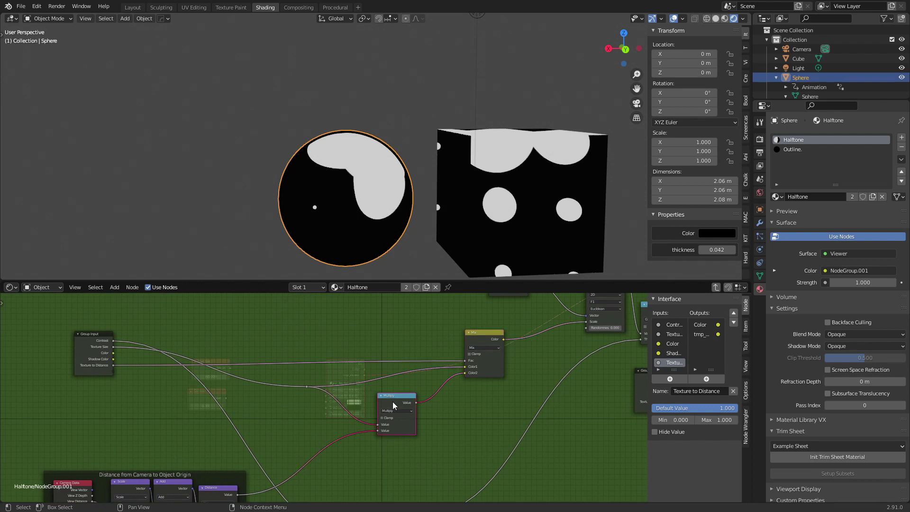
key(shift+d)
key(Escape)
key(g)
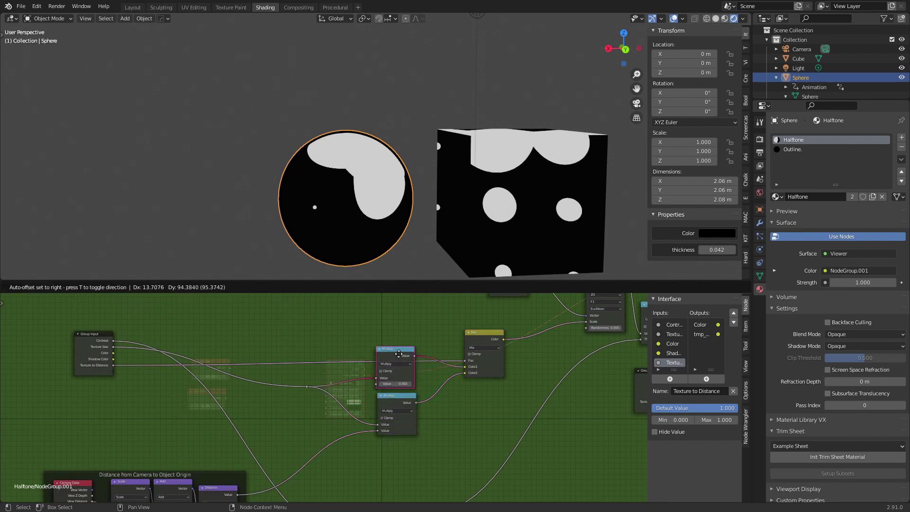
click(401, 345)
- Adjust the duplicated Multiply node's second value until the halftone dots appear at a usable size on both objects
click(396, 373)
text(0.24)
key(Return)
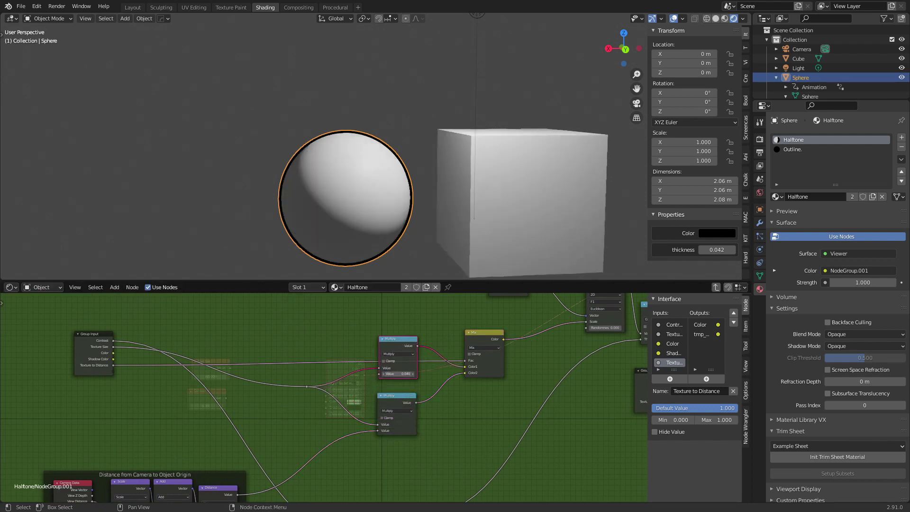
drag(396, 373, 482, 374)
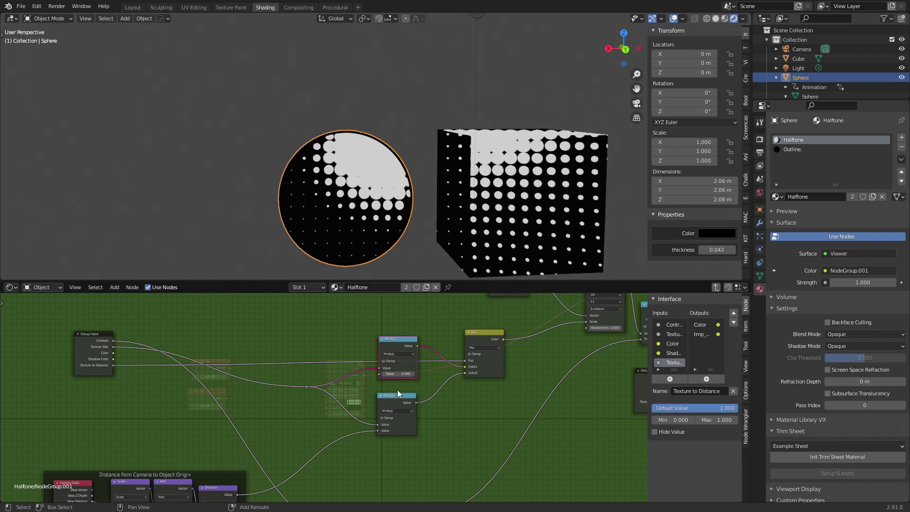
- Leave the group and set the group node's Texture Size to 12.76 and Texture to Distance to 1
click(716, 287)
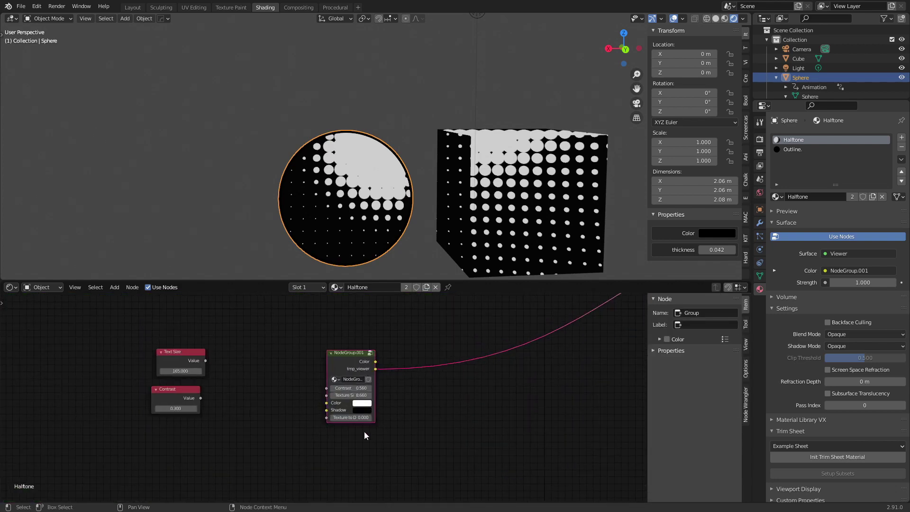
scroll(363, 426, up, 1)
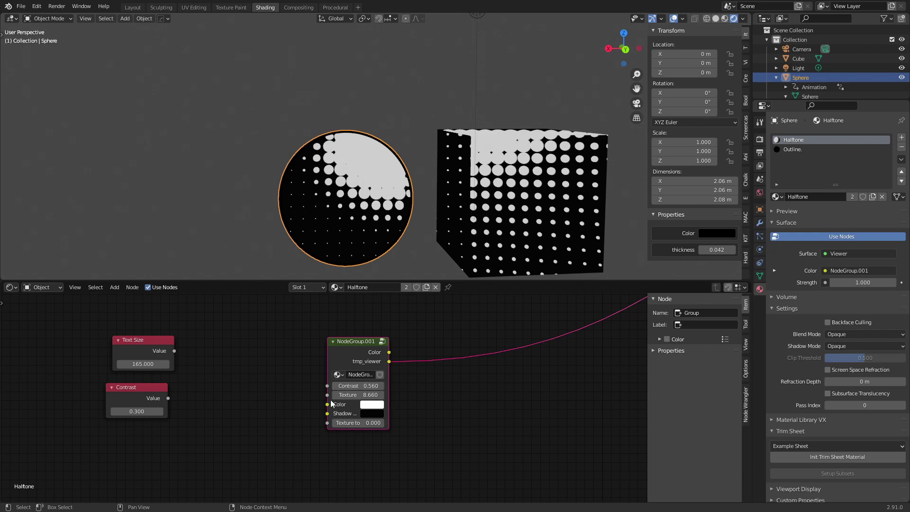
drag(370, 395, 412, 423)
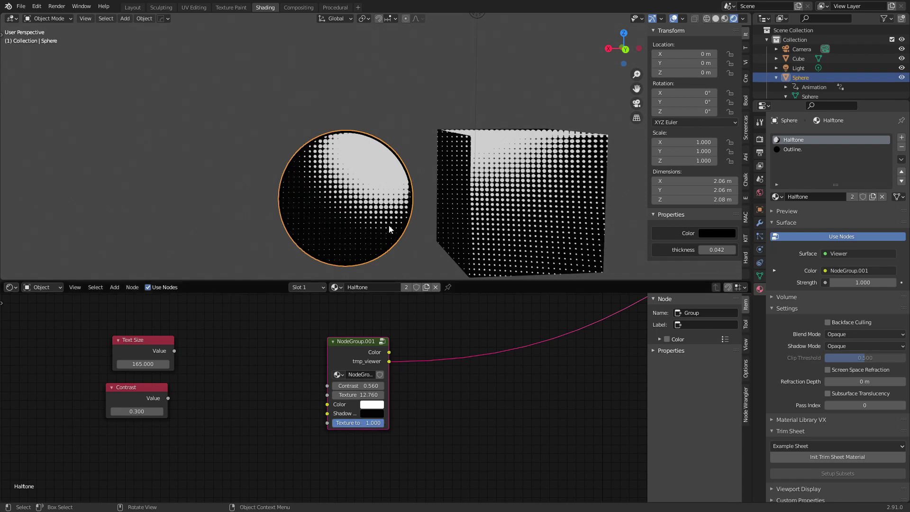
drag(368, 425, 382, 426)
- Examine how the halftone dots scale at near and far viewing distances with Texture to Distance at 1
scroll(423, 224, down, 8)
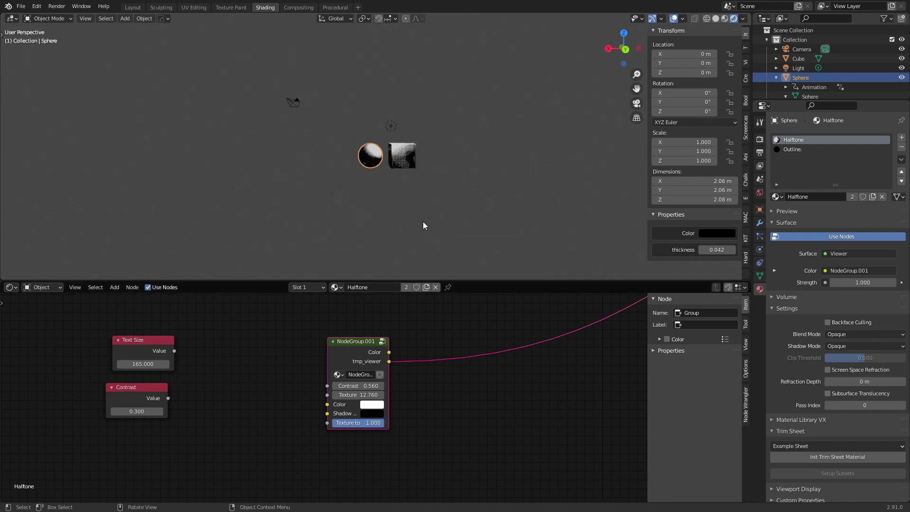
scroll(413, 209, up, 2)
scroll(411, 212, down, 2)
scroll(411, 209, up, 2)
scroll(411, 210, down, 2)
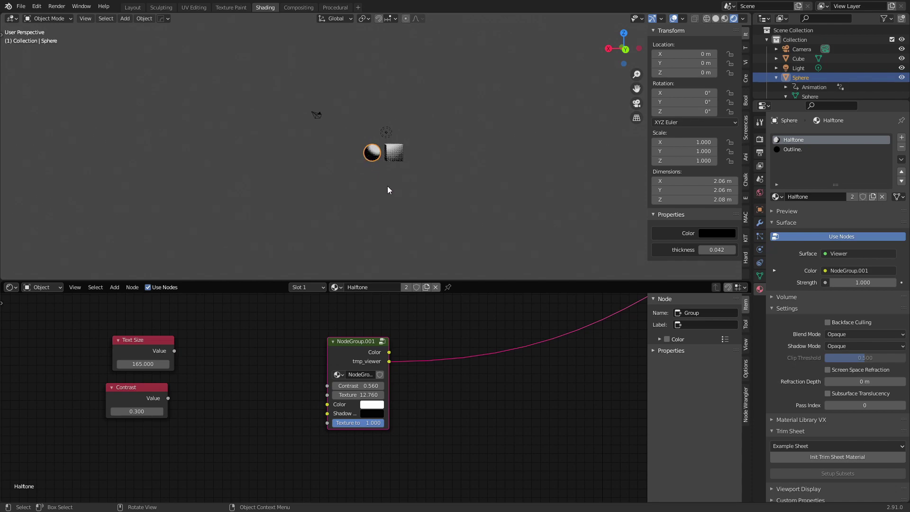
scroll(374, 155, up, 10)
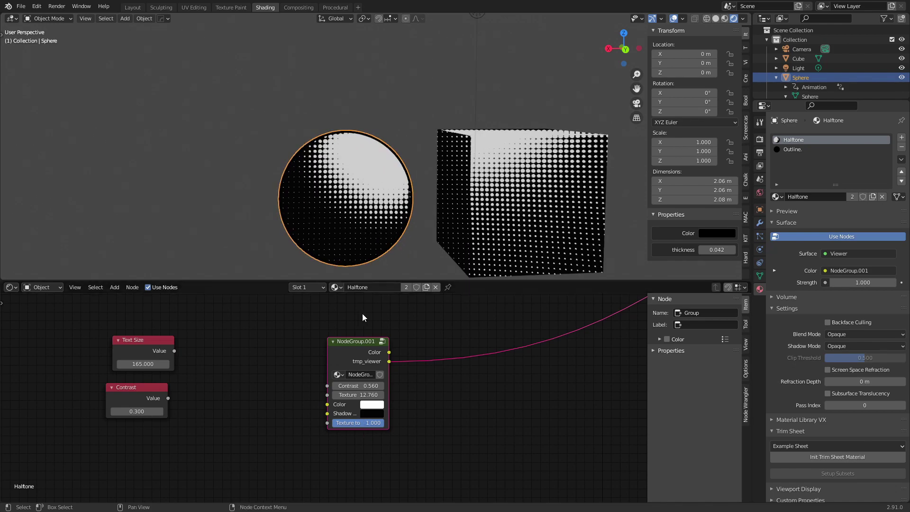
- Check the dots at several viewing distances with Texture to Distance at 0, and restore it to 1
key(BackSpace)
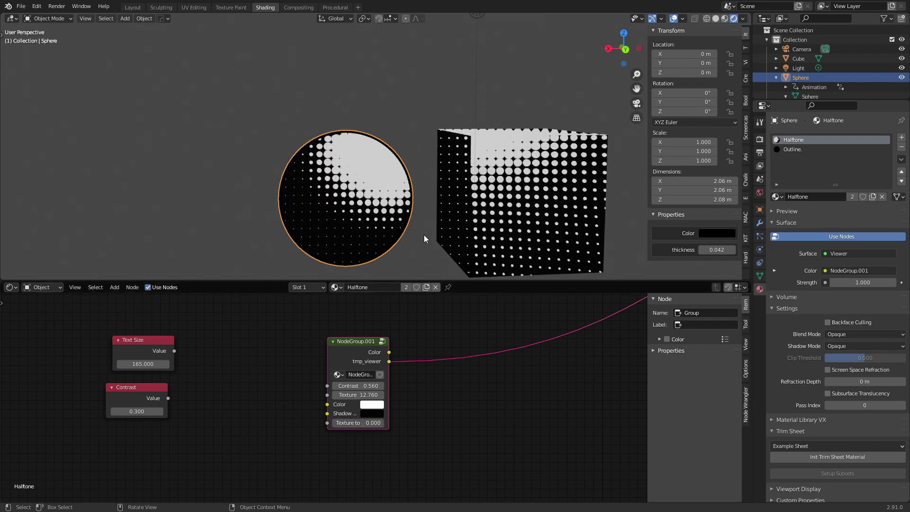
scroll(422, 238, down, 10)
scroll(413, 232, down, 2)
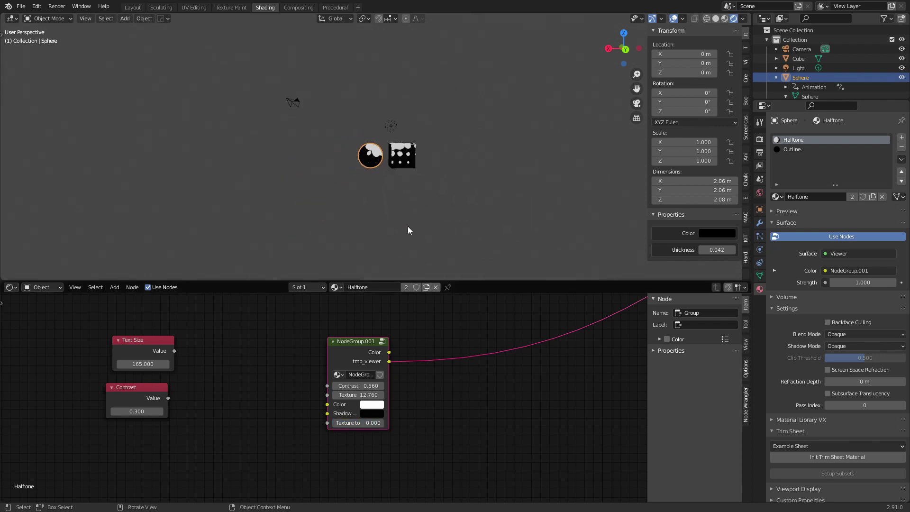
scroll(411, 231, up, 5)
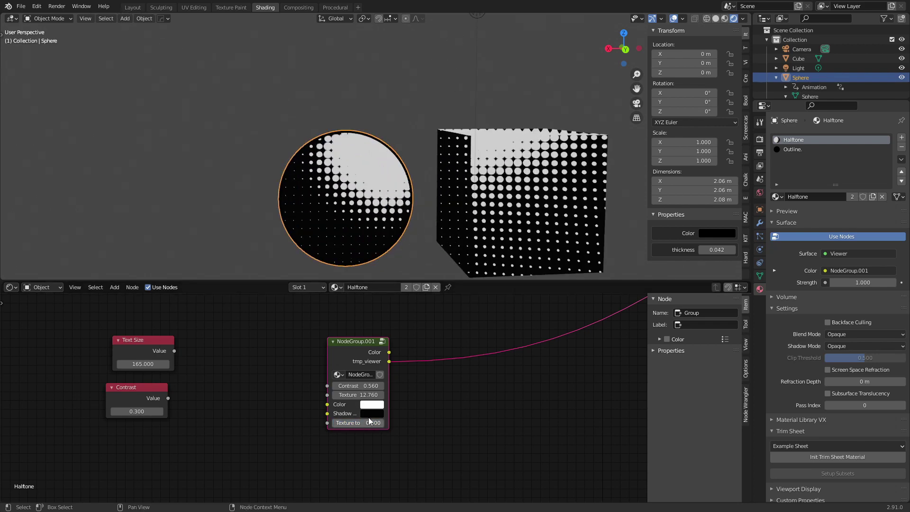
scroll(389, 242, down, 6)
scroll(392, 228, up, 7)
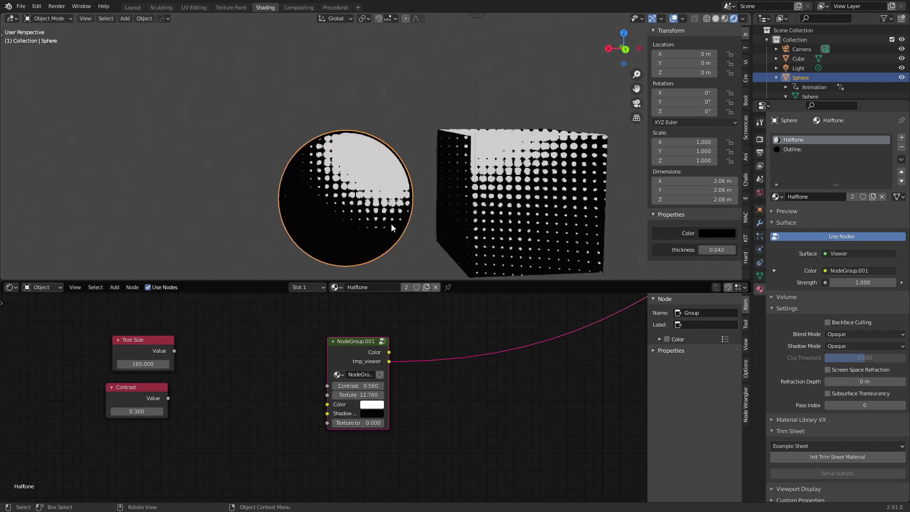
drag(372, 423, 387, 423)
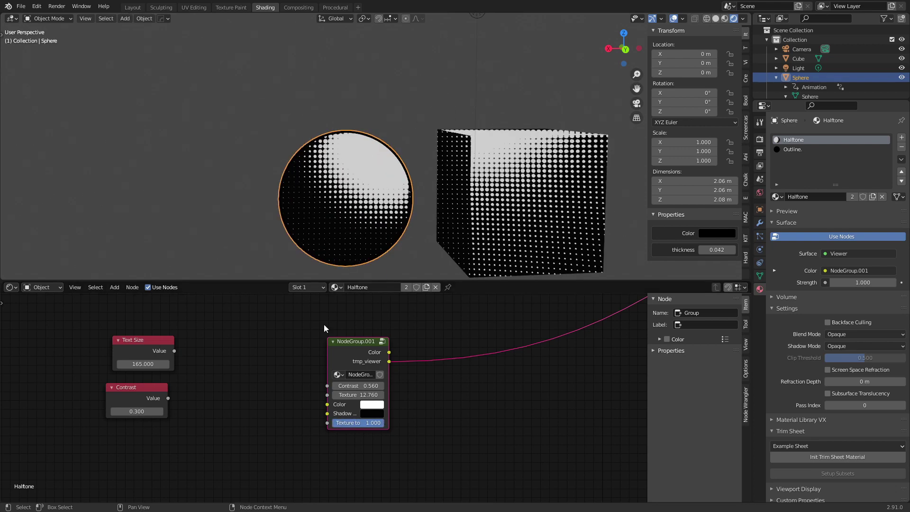
- Change the halftone group's Color to a bright cyan
scroll(401, 229, down, 3)
click(372, 404)
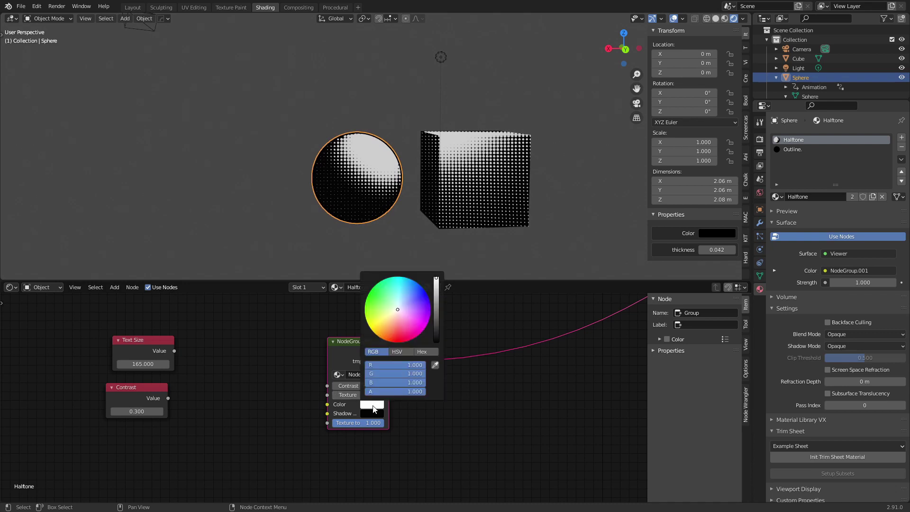
click(402, 299)
- Change the halftone group's Shadow Color to a very dark maroon
click(371, 414)
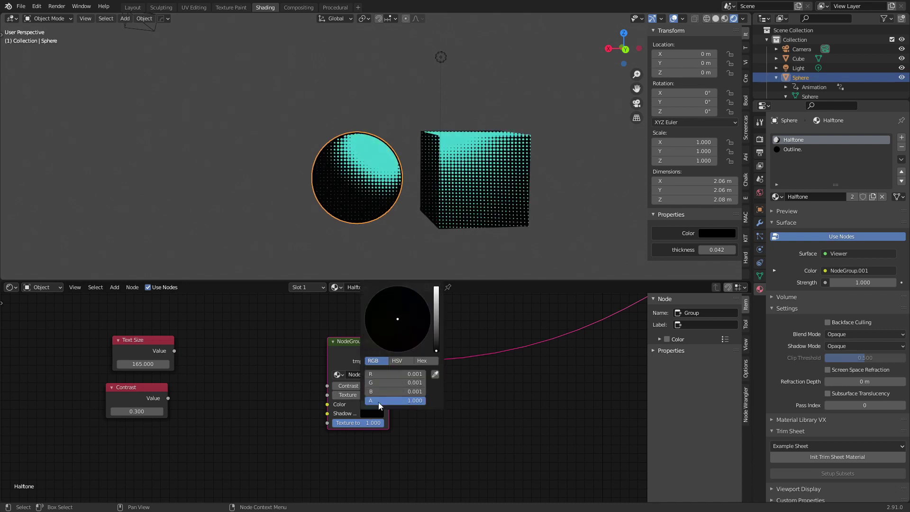
drag(408, 383, 410, 383)
drag(404, 332, 437, 339)
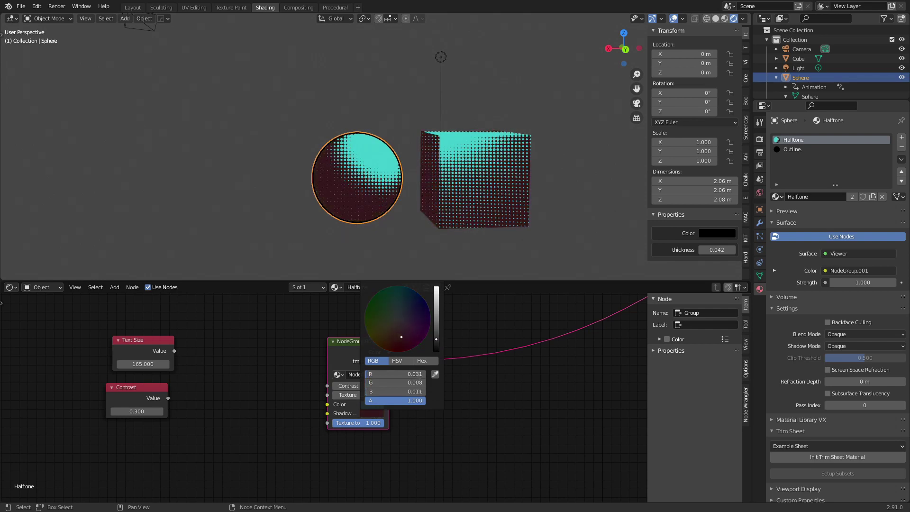
click(407, 226)
- Set the sphere's custom outline Color property to a dark brown of about R 0.025, G 0.009, B 0.005, and deselect the sphere
click(356, 188)
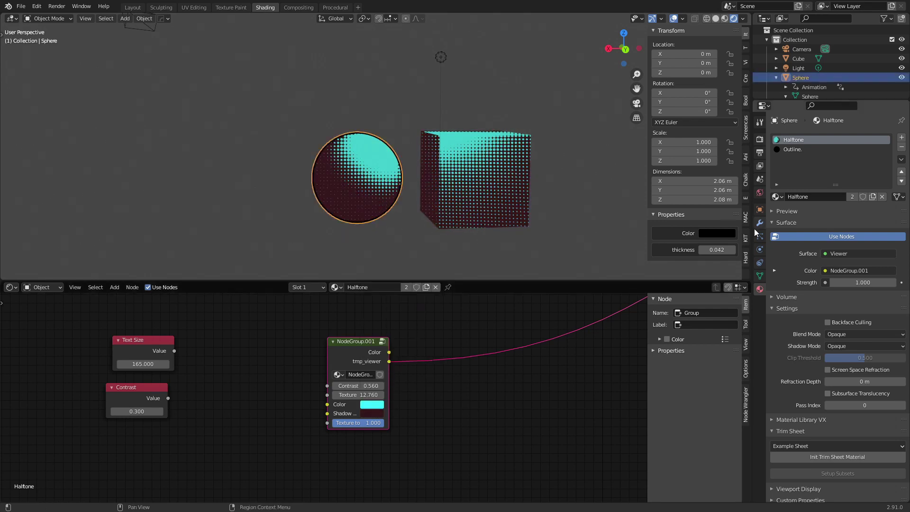
click(718, 233)
click(718, 233)
click(719, 233)
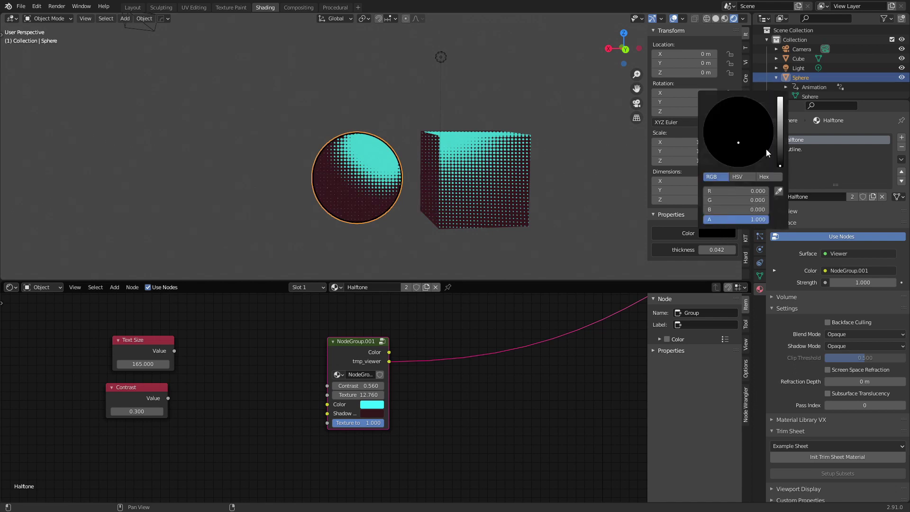
drag(780, 165, 732, 151)
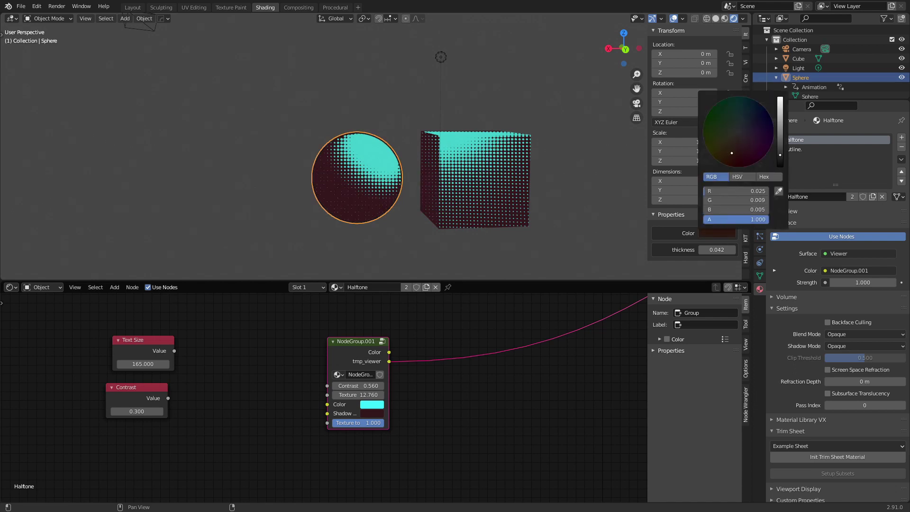
click(396, 255)
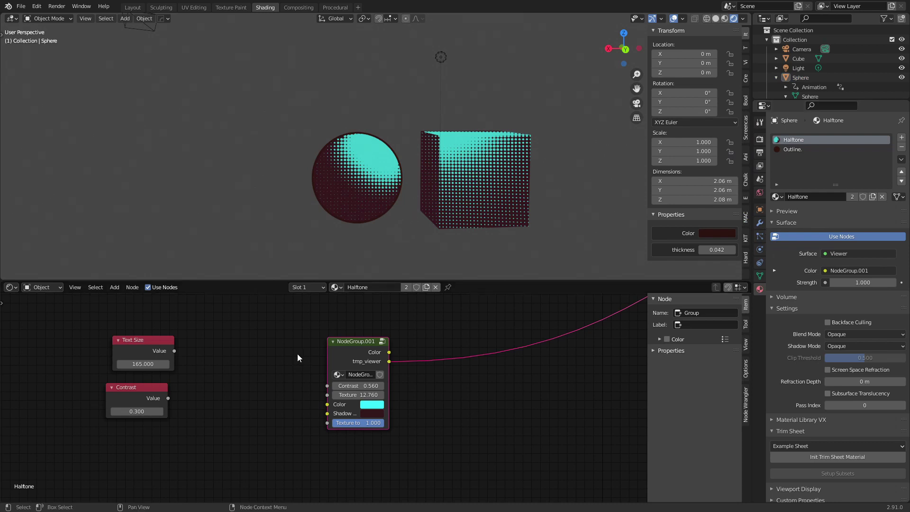
- Set the group node's Contrast to 0.46 and open the node group for editing
mouse_move(356, 390)
mouse_down()
mouse_move(380, 389)
mouse_move(344, 389)
mouse_move(356, 390)
mouse_up()
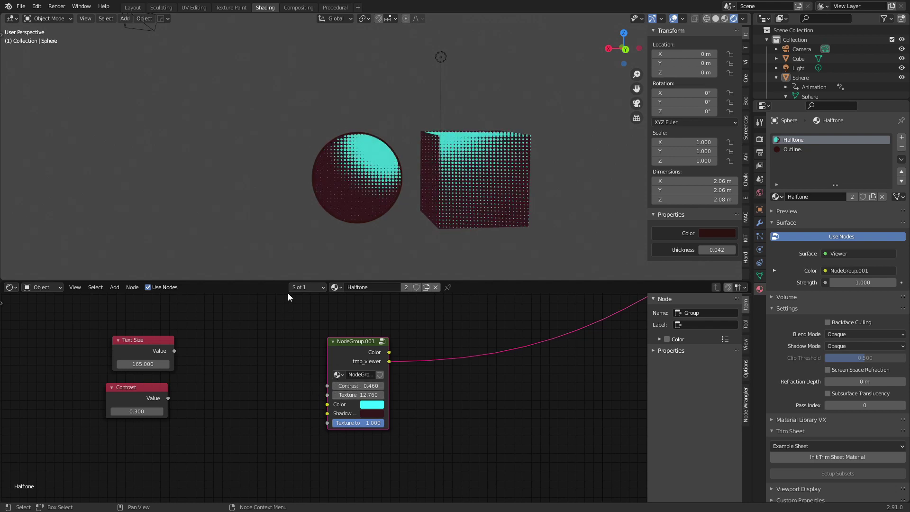
click(382, 341)
key(Home)
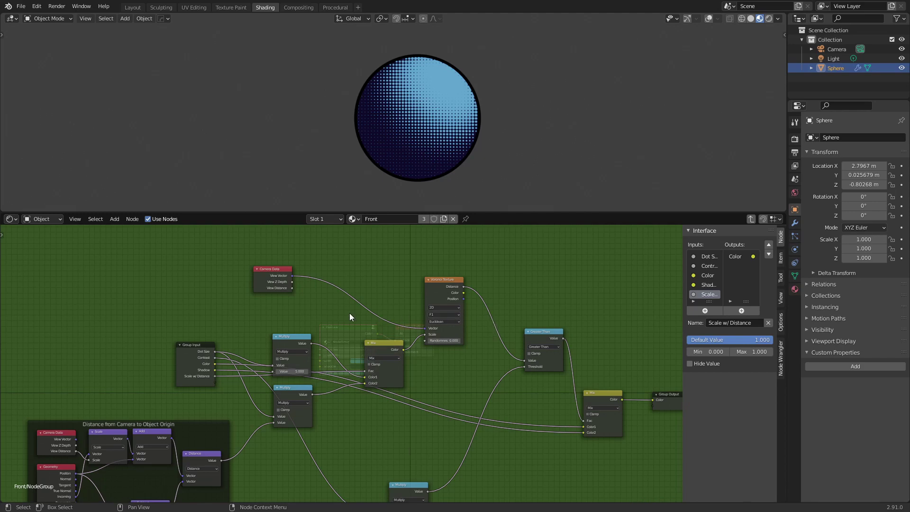
- Move the Camera Data node that feeds the Voronoi Texture upward to make room for another node between them
scroll(349, 313, down, 4)
middle_drag(346, 312, 366, 327)
scroll(348, 363, up, 3)
scroll(343, 327, up, 3)
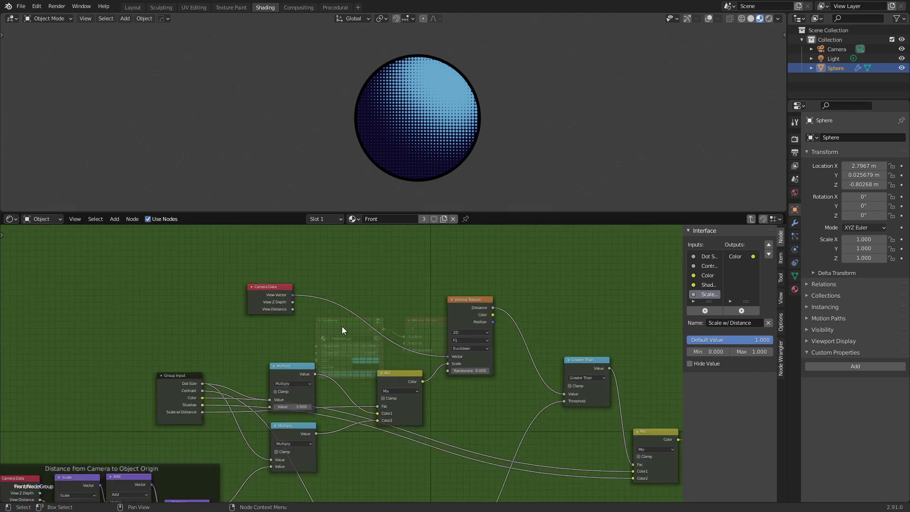
drag(264, 297, 261, 265)
middle_drag(262, 271, 275, 326)
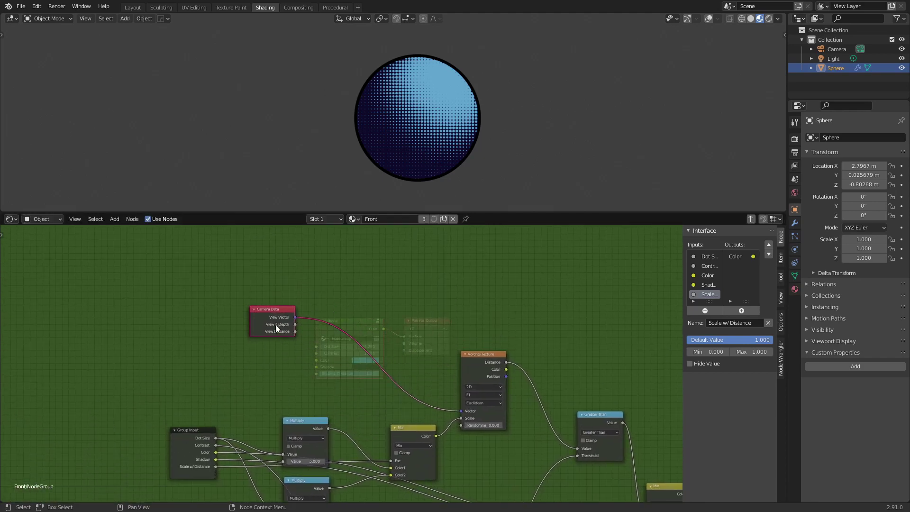
drag(275, 325, 276, 285)
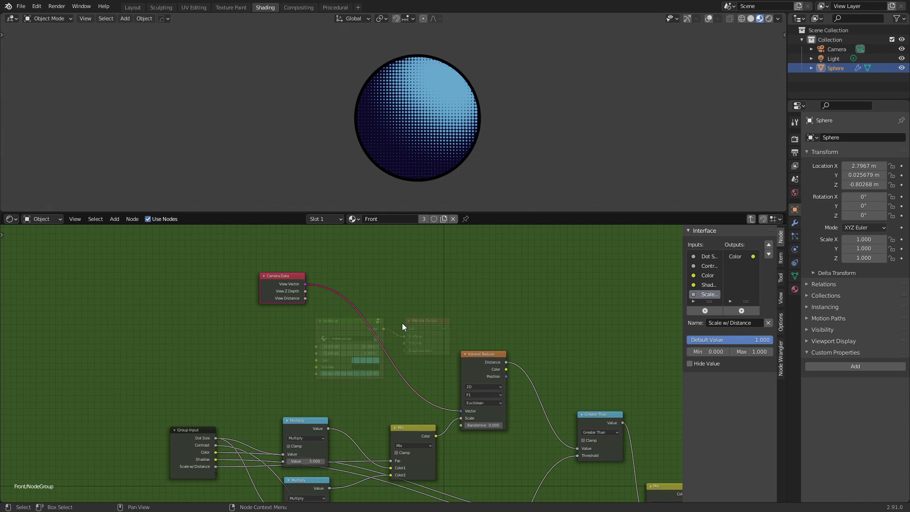
- Insert a Vector Rotate node on the link between the Camera Data node and the Voronoi Texture
key(shift+a)
click(370, 302)
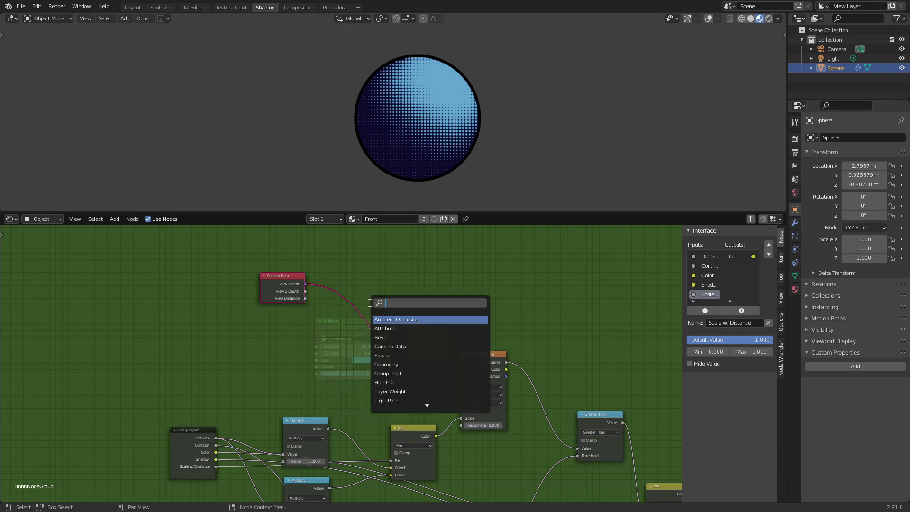
text(vec)
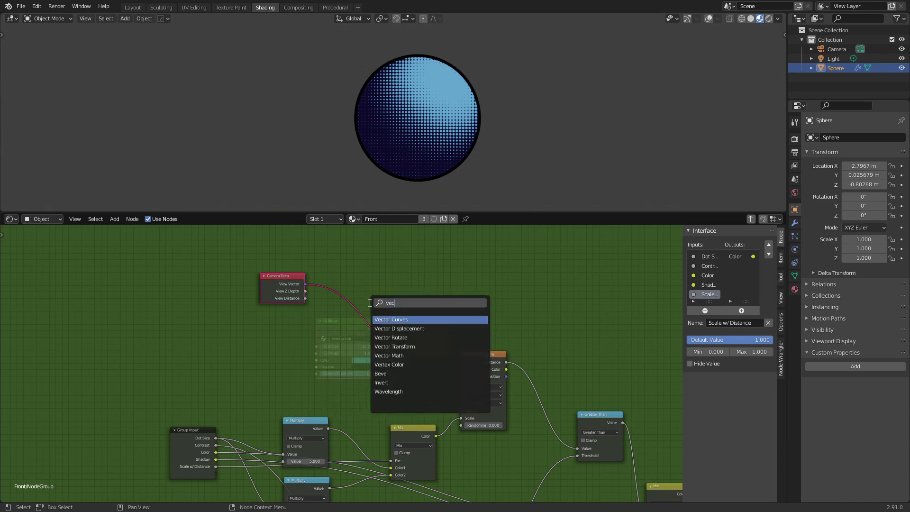
click(400, 338)
click(350, 349)
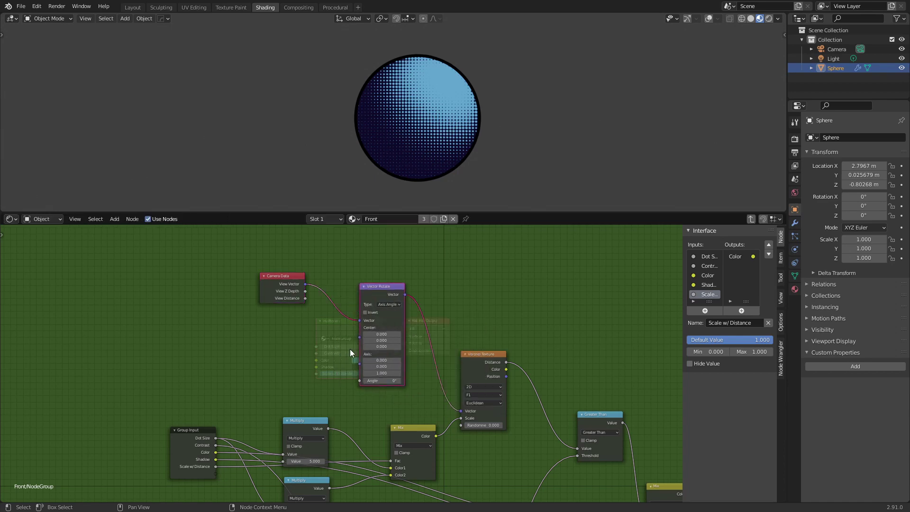
- Set the Vector Rotate node's Angle to about 3.4° and expose it as a new input on the Group Input node
scroll(349, 348, up, 2)
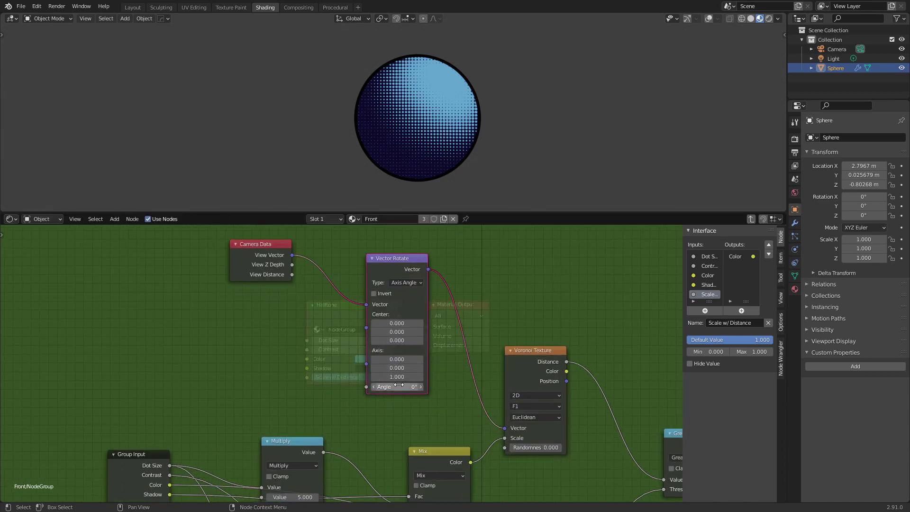
drag(391, 387, 420, 387)
scroll(373, 333, down, 3)
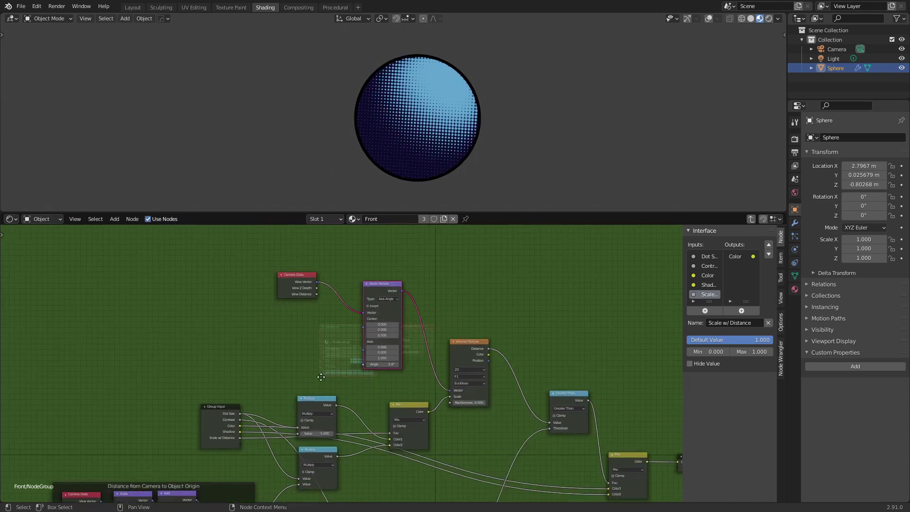
scroll(373, 333, up, 1)
drag(427, 303, 284, 395)
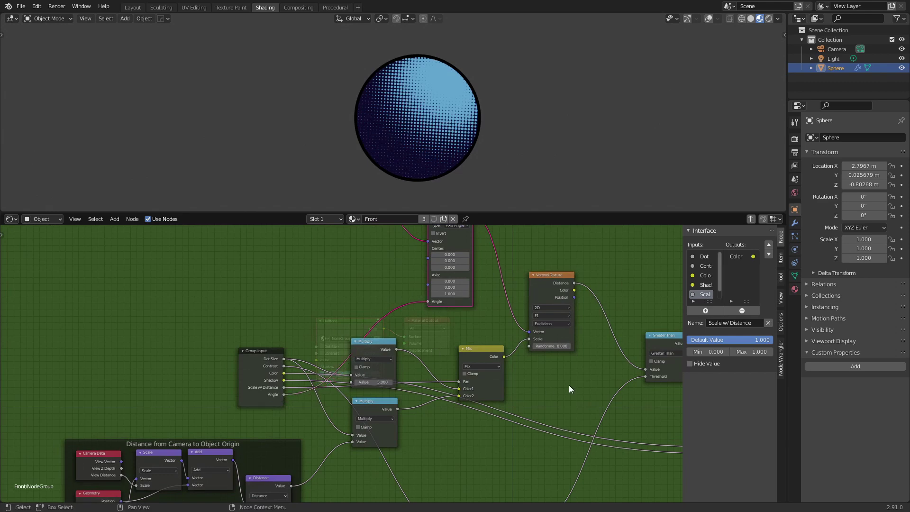
- Select the new Angle input in the group interface, keep Angle as its name, and leave the node group
scroll(716, 289, down, 1)
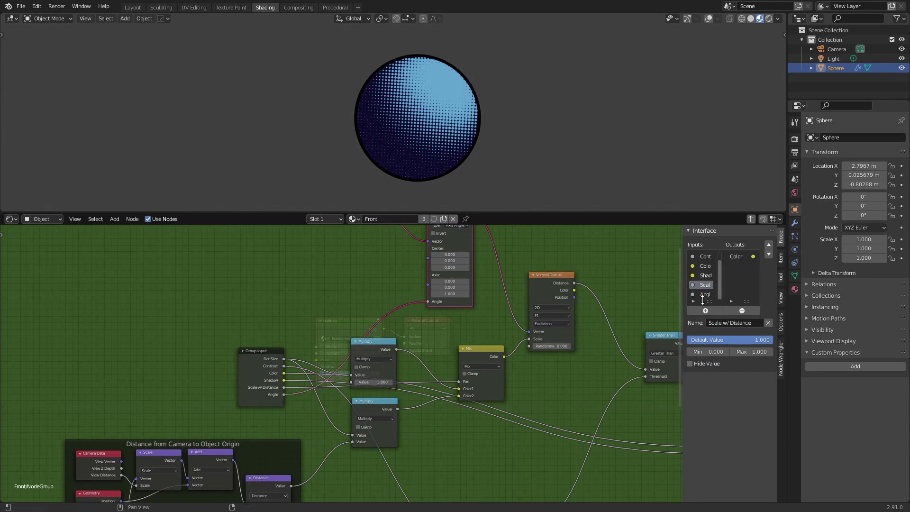
click(703, 295)
click(725, 325)
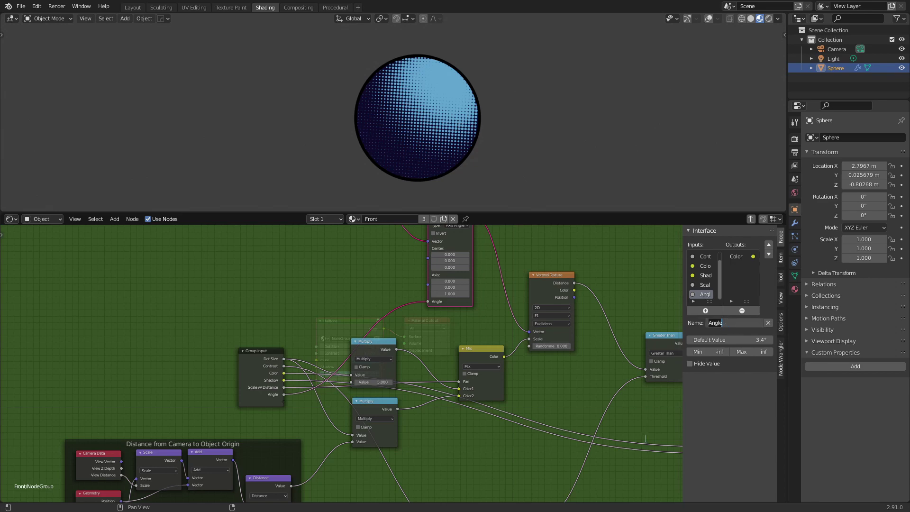
key(Return)
click(750, 219)
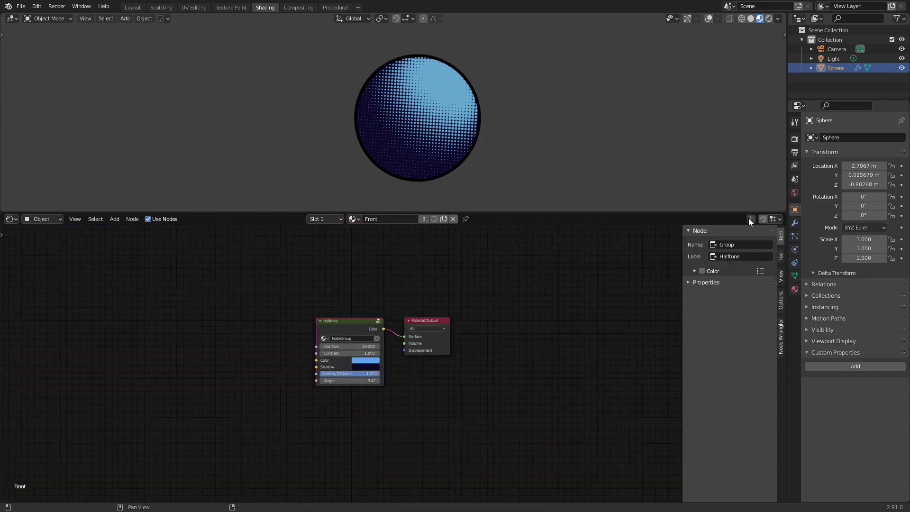
- Set the Halftone group node's Angle to 45°
click(360, 387)
text(3.4d)
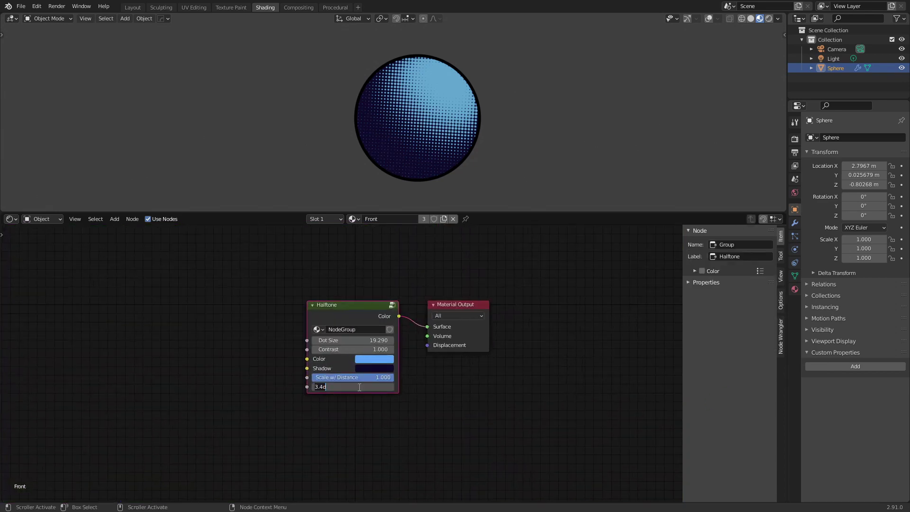
key(Return)
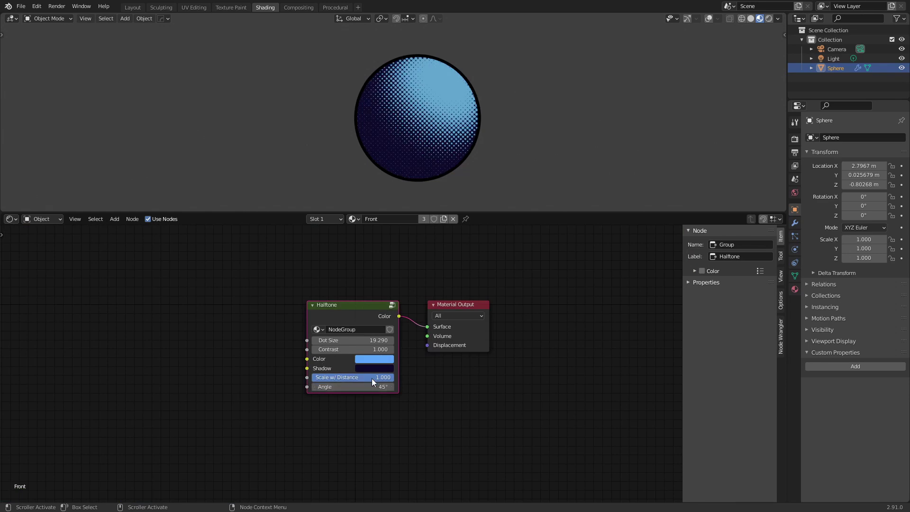
- Try an Angle of about 45.9° on the Halftone node and restore it to 45°
mouse_move(368, 386)
mouse_down()
mouse_move(337, 386)
mouse_move(368, 387)
mouse_up()
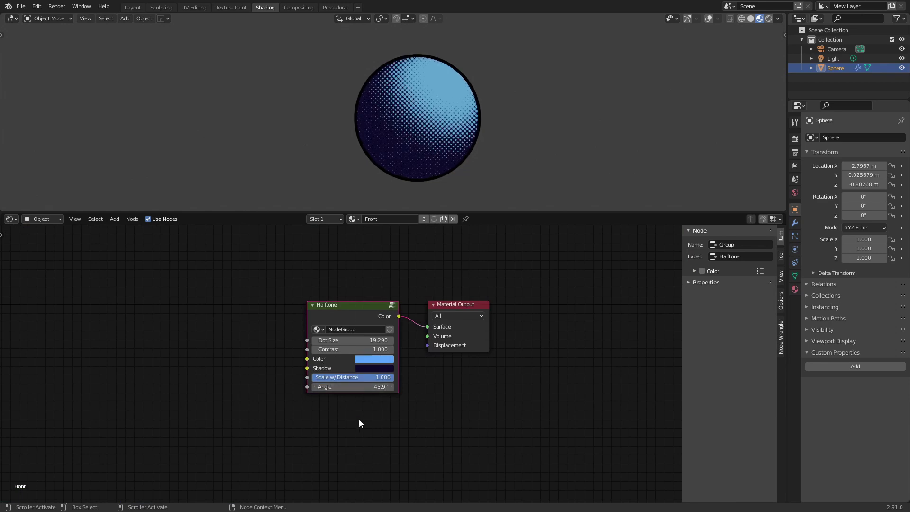
click(361, 387)
text(45)
key(Return)
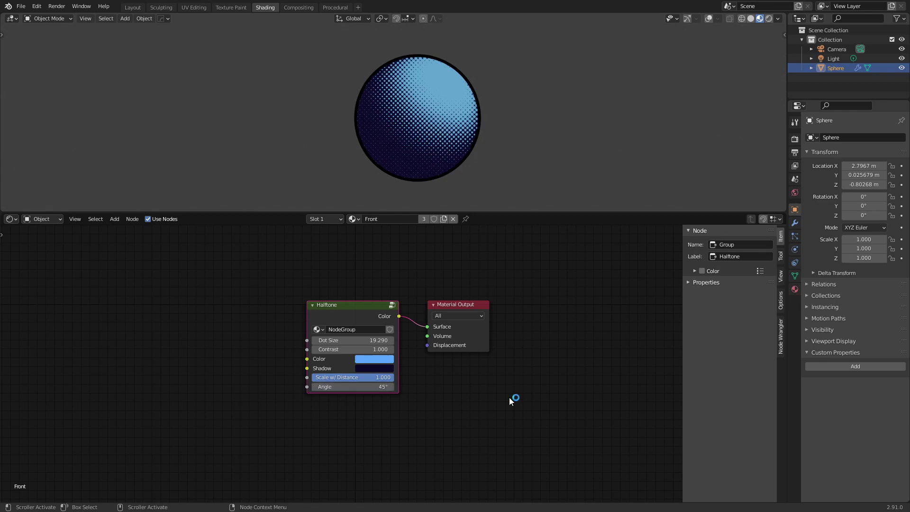